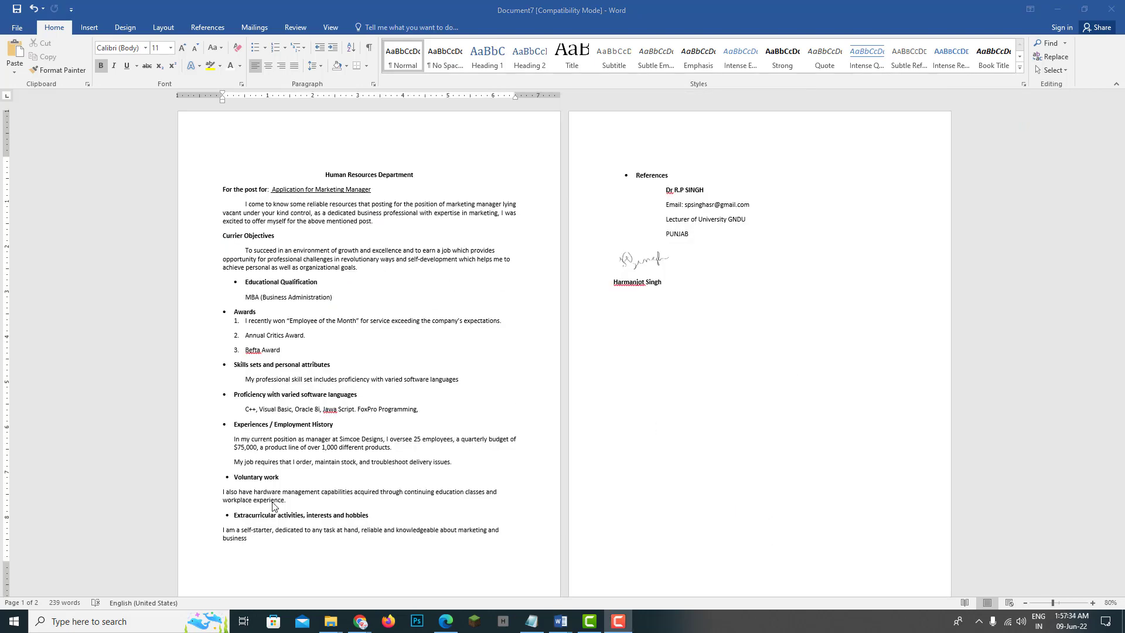
Push the letter onto later pages by adding blank lines at the document's start
left_click(290, 198)
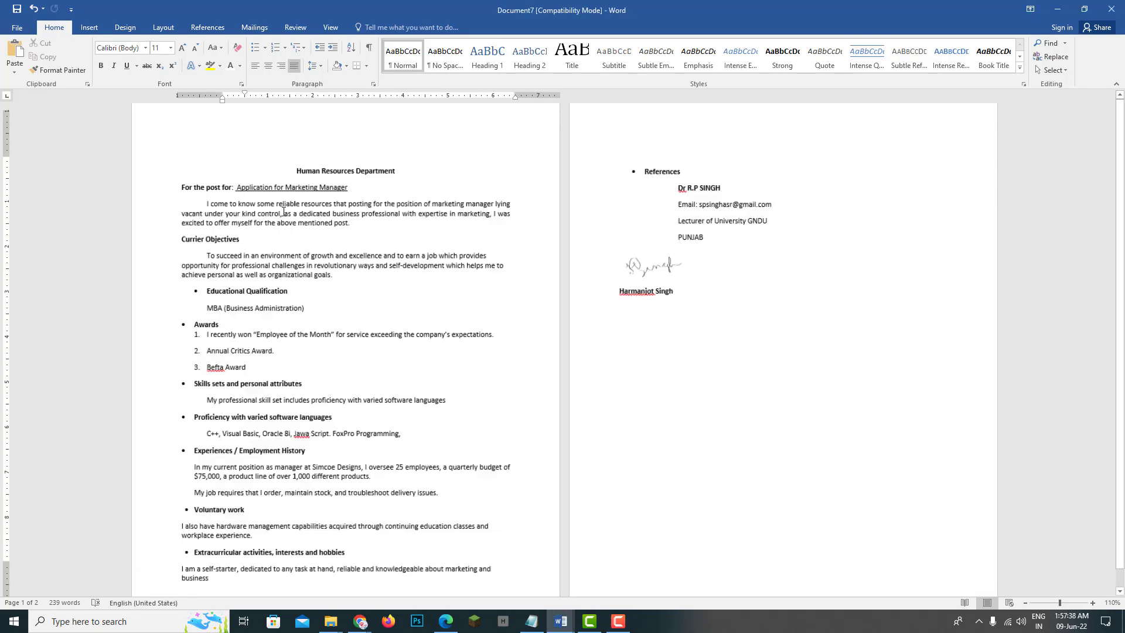
scroll(283, 212, "up", 6, "ctrl")
scroll(513, 214, "down", 10)
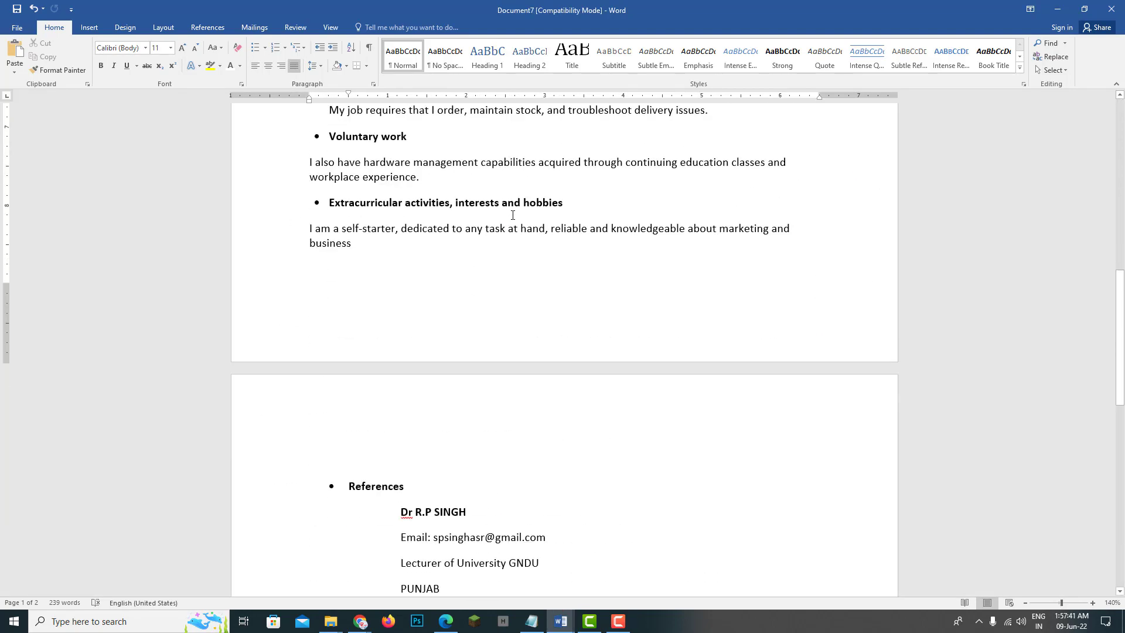
scroll(513, 214, "down", 5)
scroll(513, 218, "down", 3, "ctrl")
scroll(513, 218, "up", 15)
scroll(513, 218, "down", 3, "ctrl")
scroll(515, 215, "down", 1, "ctrl")
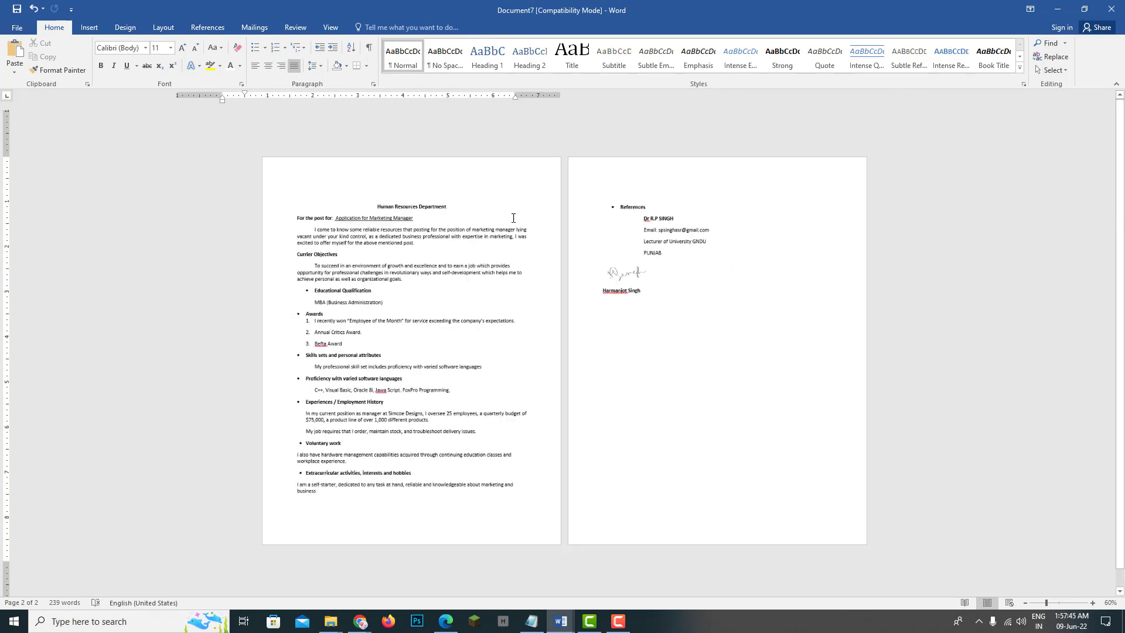
scroll(518, 213, "down", 1, "ctrl")
key("ctrl+Home")
key("Return")
key("Return")
key("Return")
key("Return")
key("Return")
key("Return")
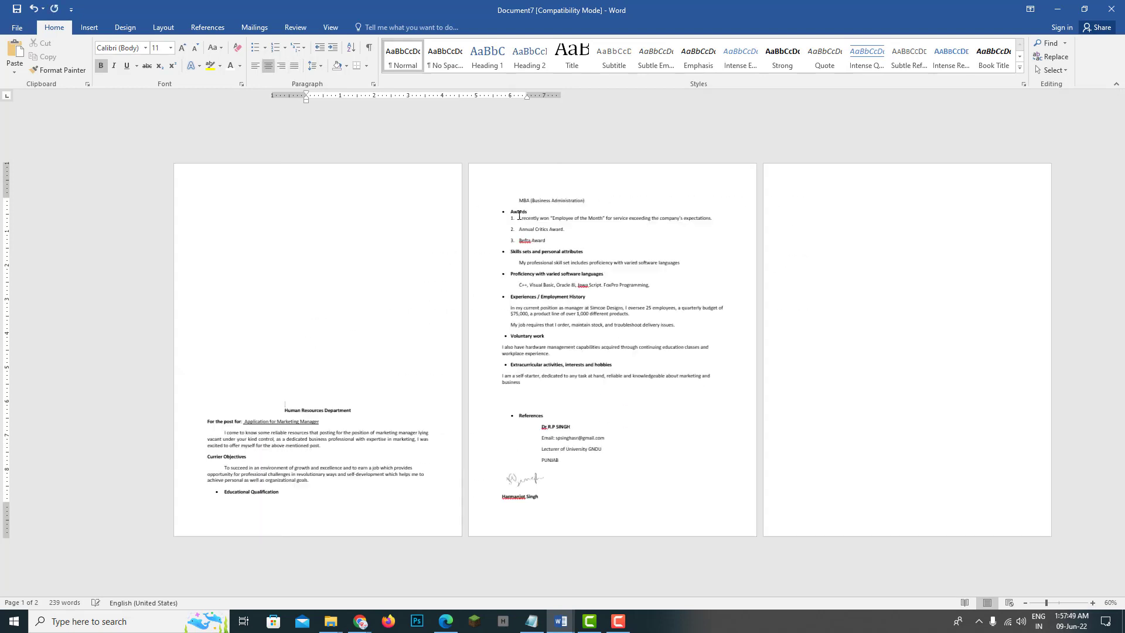
key("Return")
key("Return")
key("Return")
key("Return")
key("Return")
key("Return")
key("Return")
key("Return")
key("Return")
key("Return")
key("Return")
key("Return")
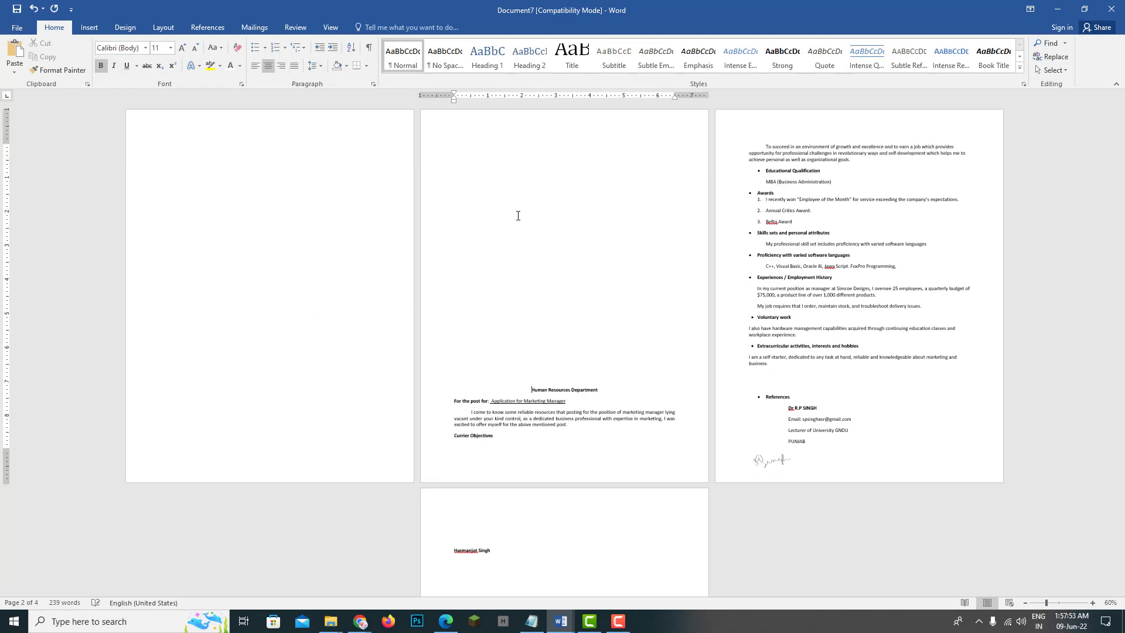
key("Return")
key("Return")
key("Return")
key("Return")
key("Return")
key("Return")
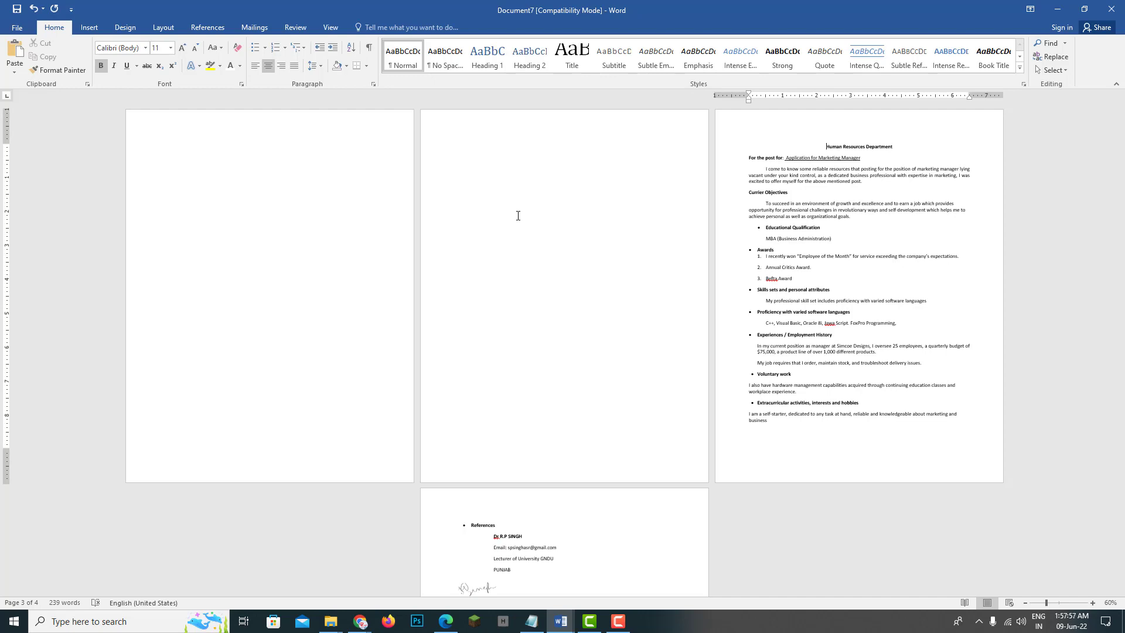
Centre the top line of the new blank first page
left_click(214, 151)
scroll(202, 154, "up", 2, "ctrl")
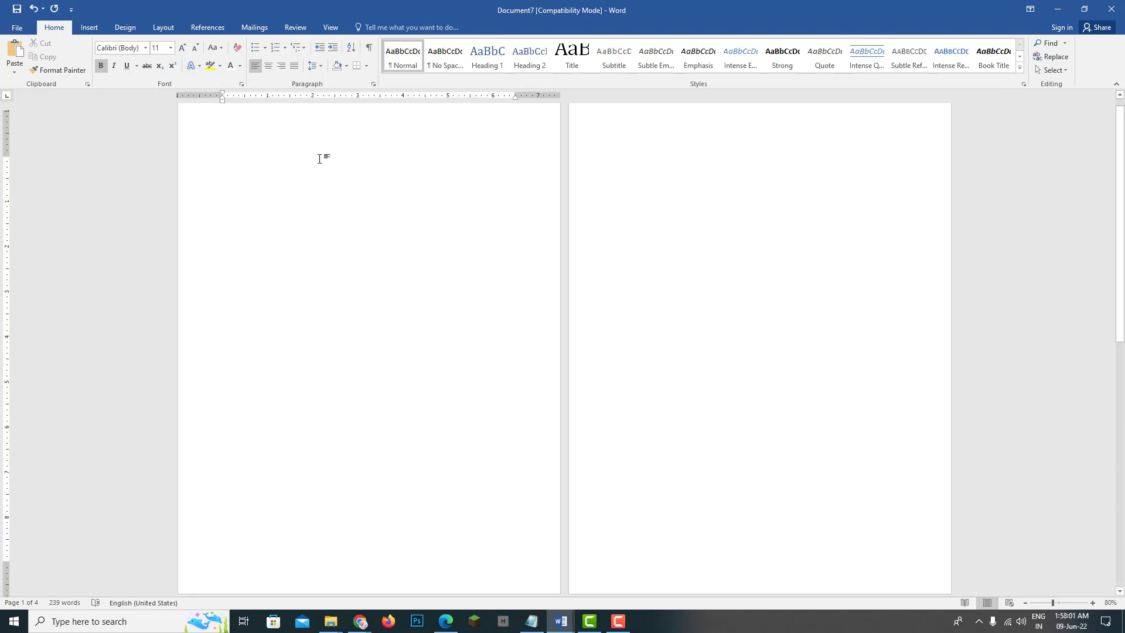
key("ctrl+e")
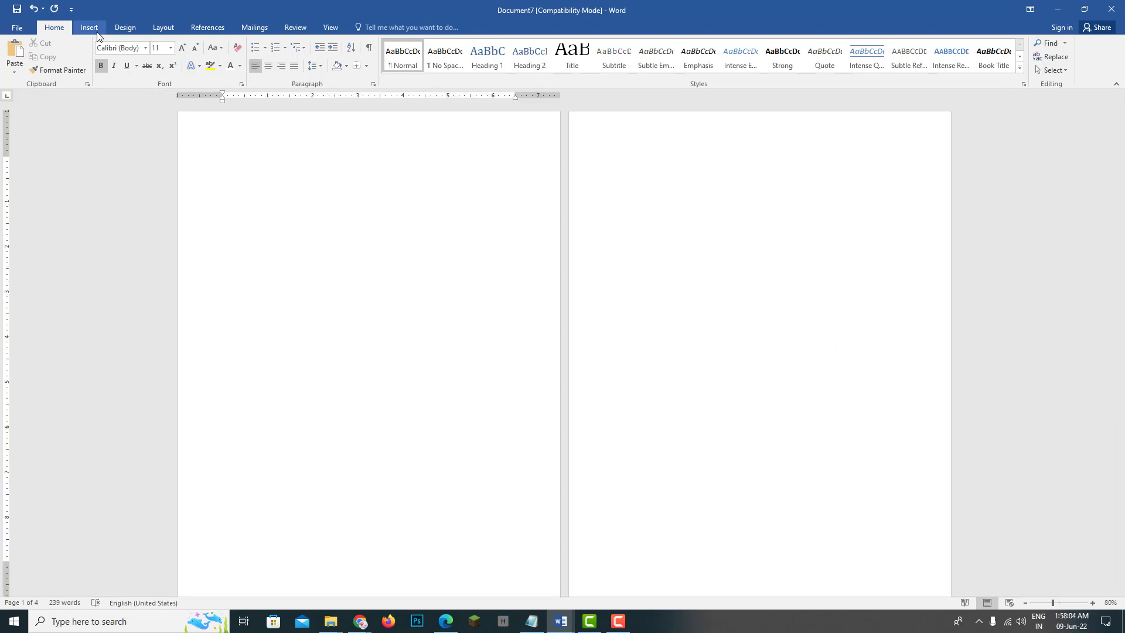
Insert a simple text box on the blank page and type the applicant's name
left_click(89, 28)
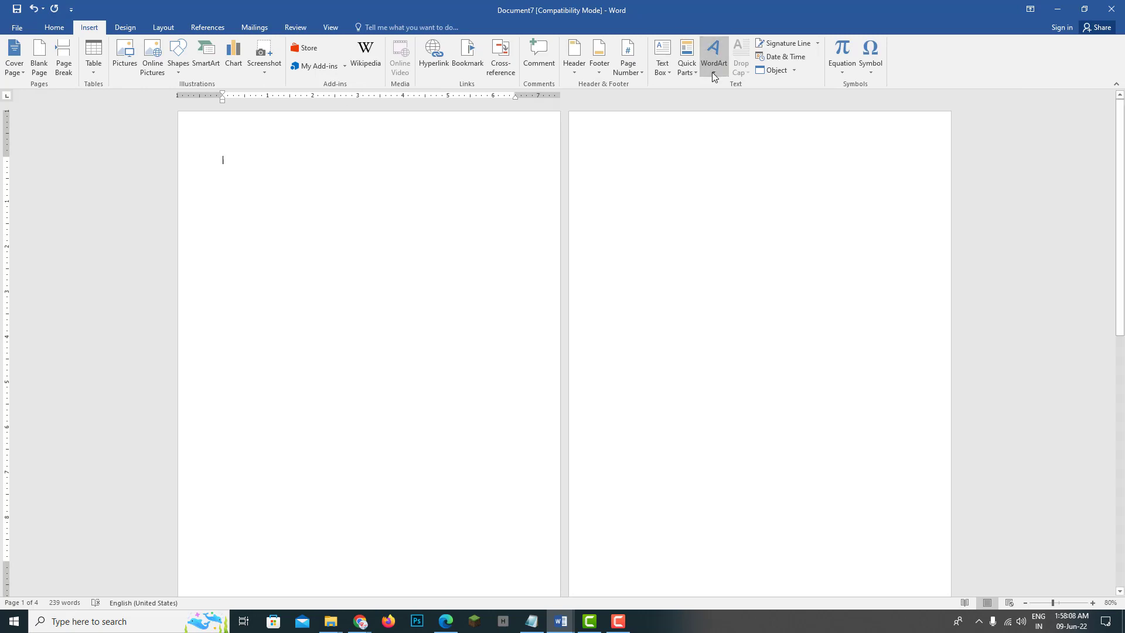
left_click(665, 66)
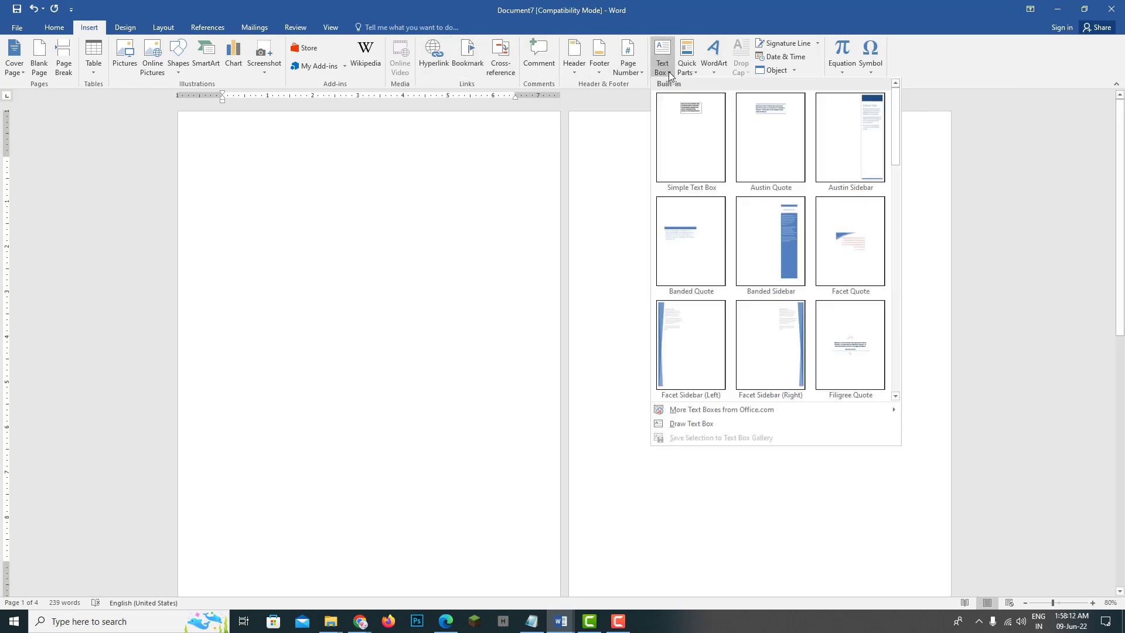
left_click(690, 138)
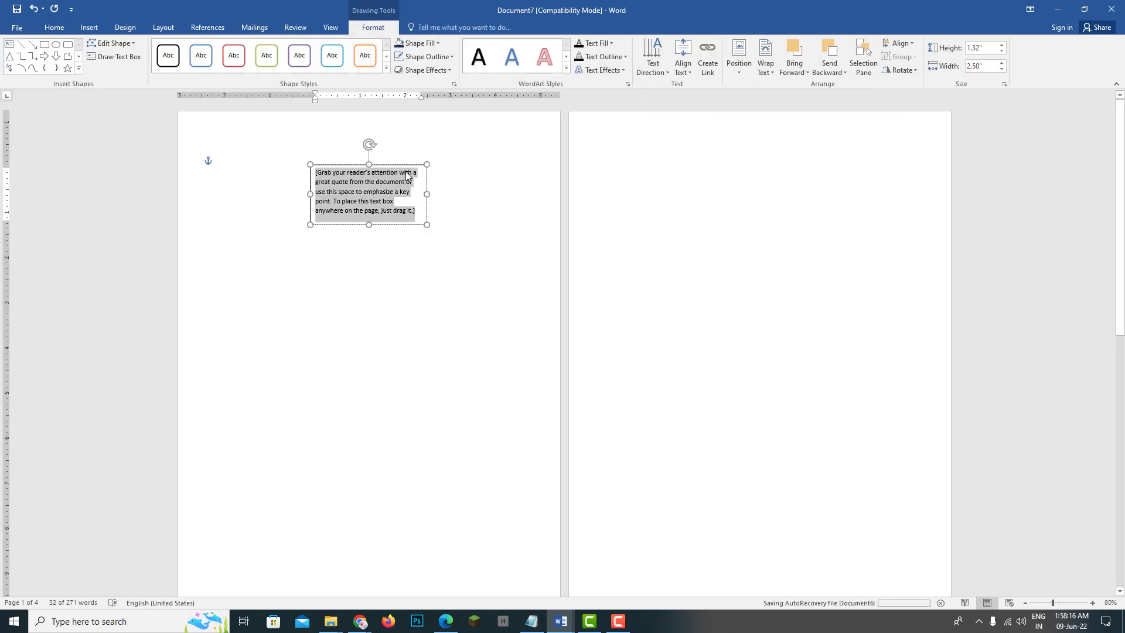
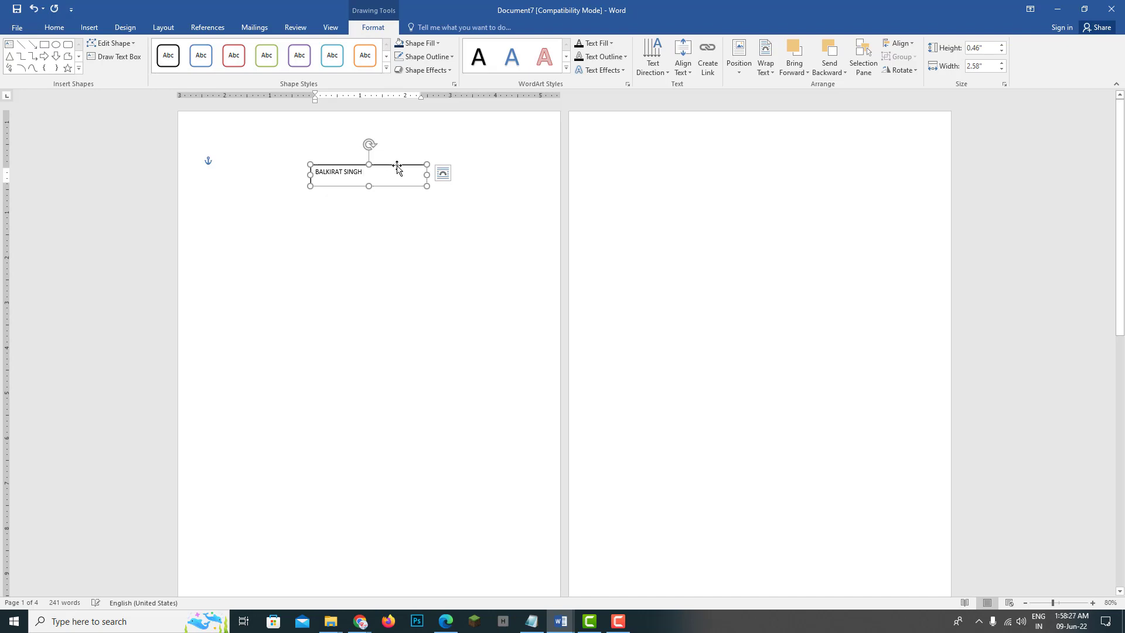
Give the name text box No fill and No line
right_click(399, 166)
left_click(445, 379)
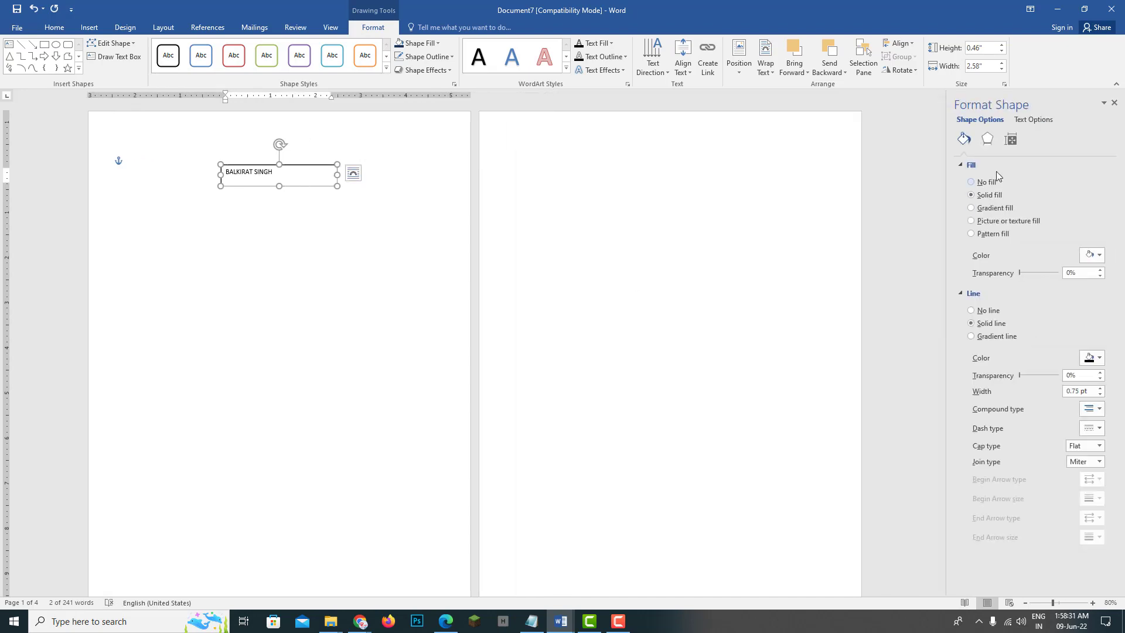
left_click(971, 181)
left_click(971, 268)
left_click(279, 246)
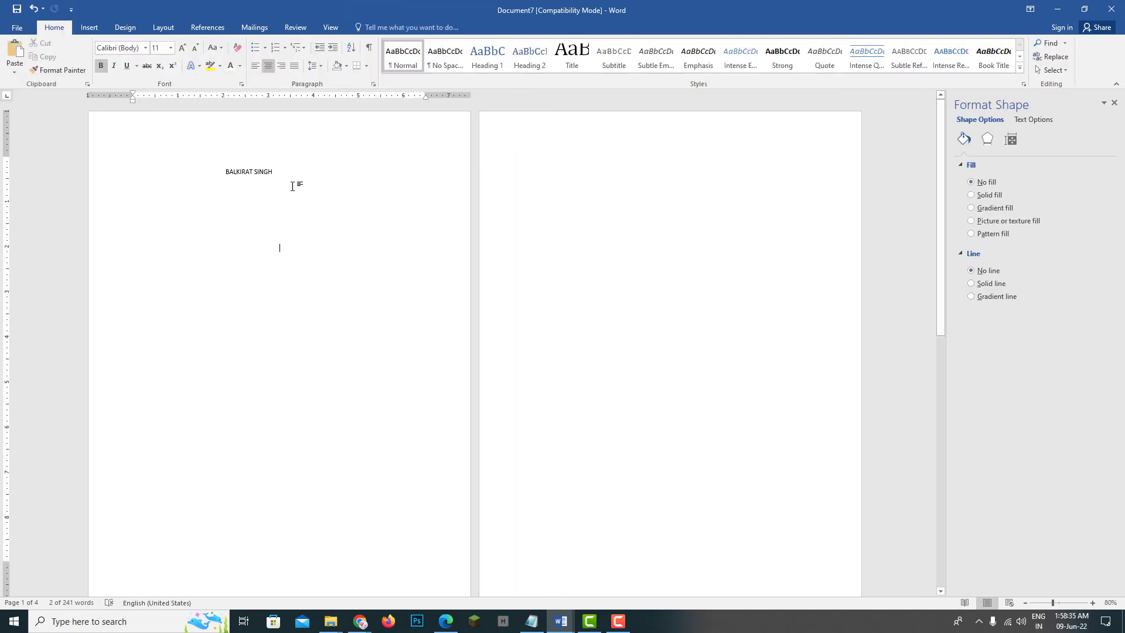
left_click(297, 171)
left_click(279, 219)
left_click(89, 27)
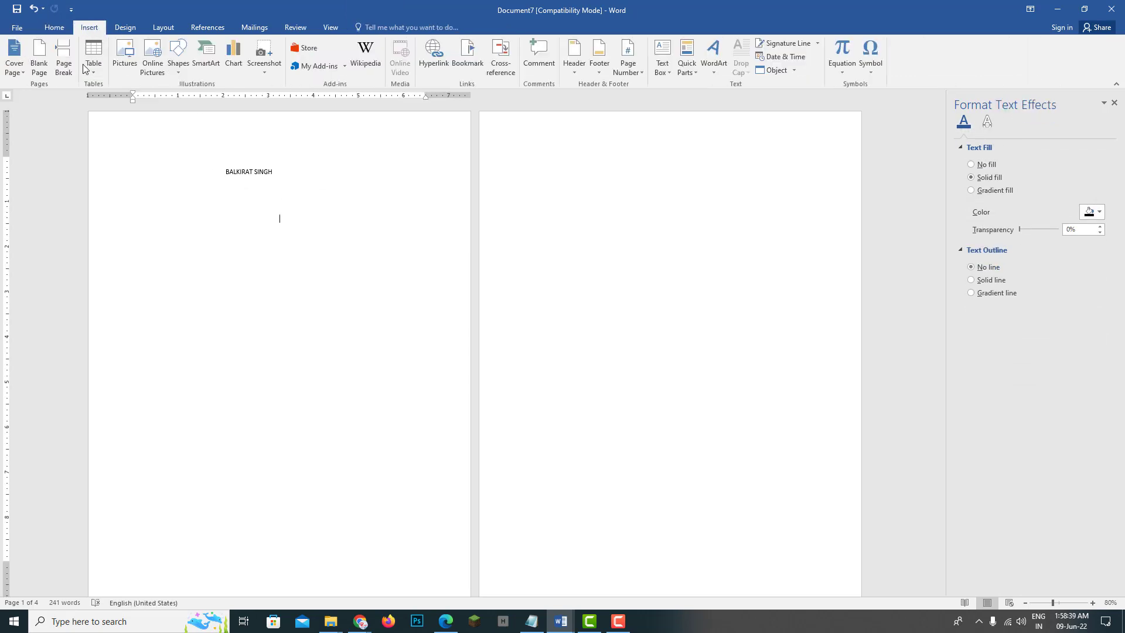
Draw a tall rectangle sidebar at the page's top-left edge
left_click(178, 64)
left_click(208, 97)
left_click_drag(103, 115, 216, 351)
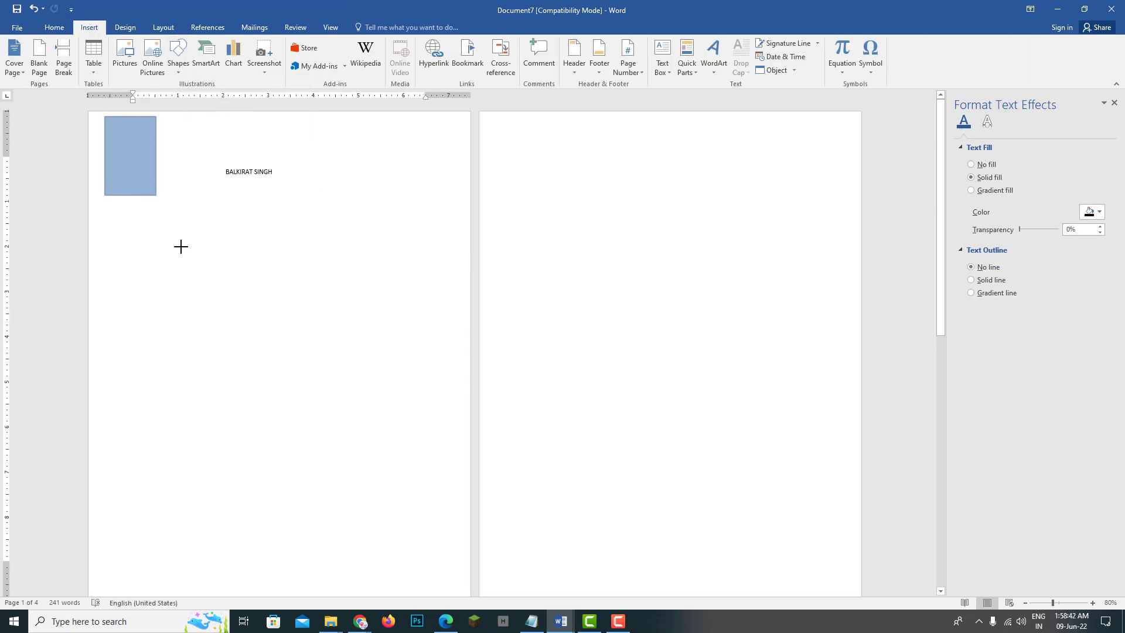
left_click_drag(151, 204, 152, 207)
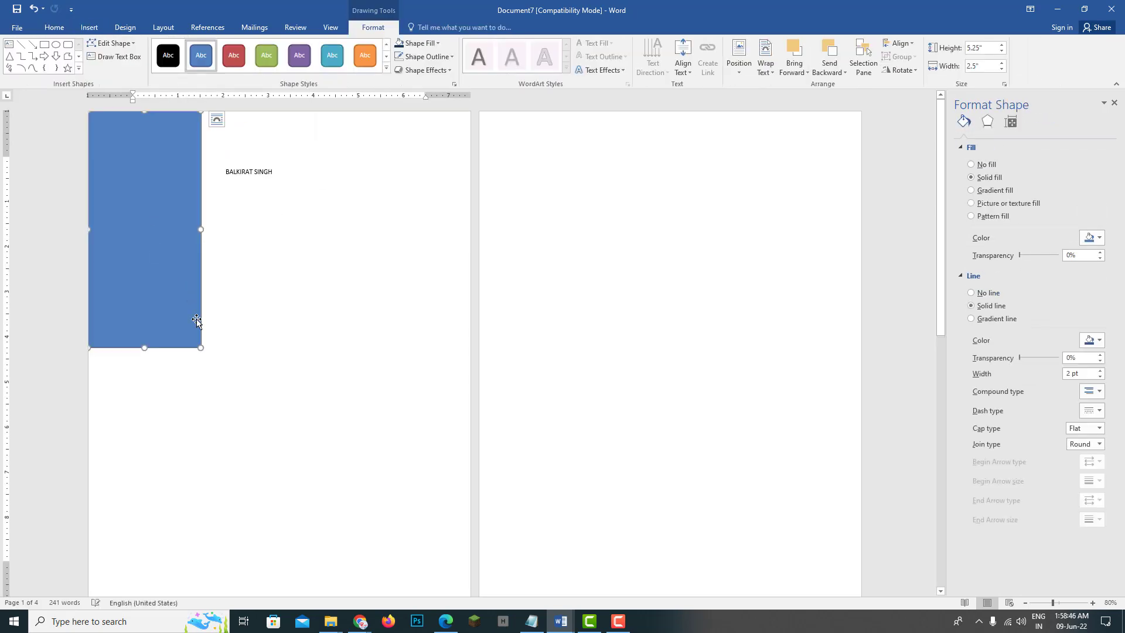
left_click_drag(207, 359, 223, 402)
Bring the name box to the front, set it In Front of Text, and move it onto the sidebar
left_click(256, 171)
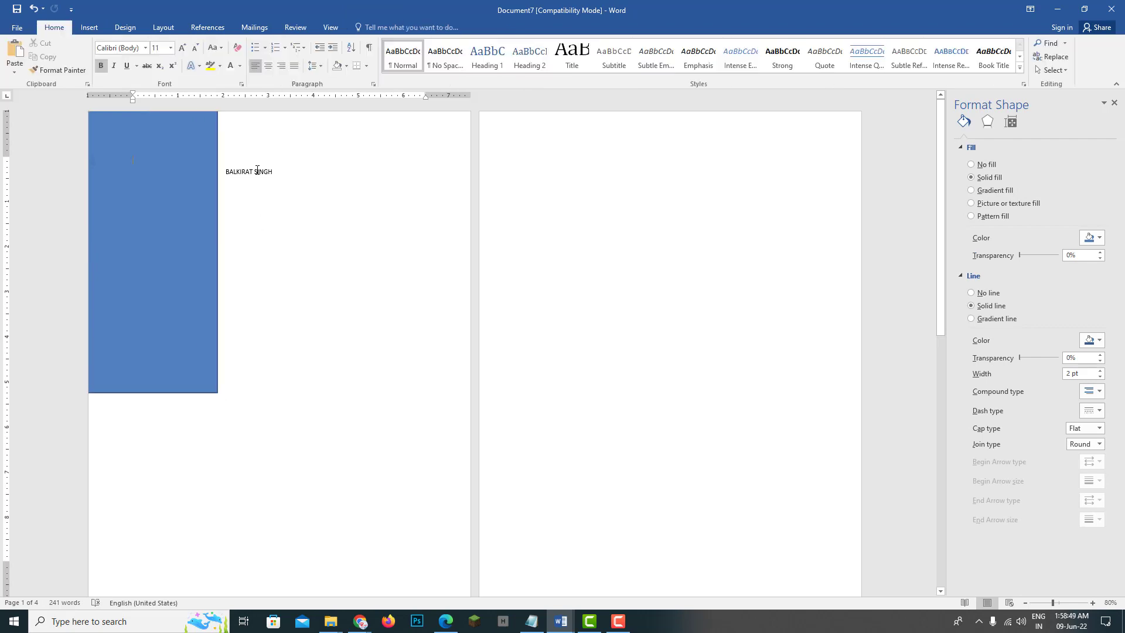
right_click(291, 165)
left_click(440, 273)
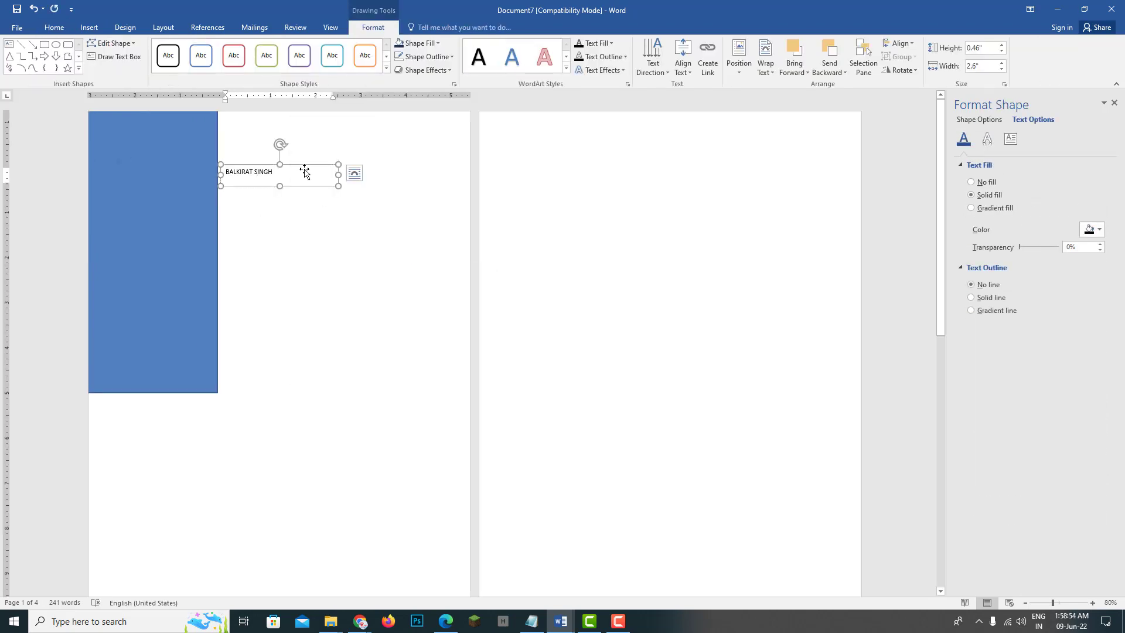
left_click_drag(286, 164, 209, 133)
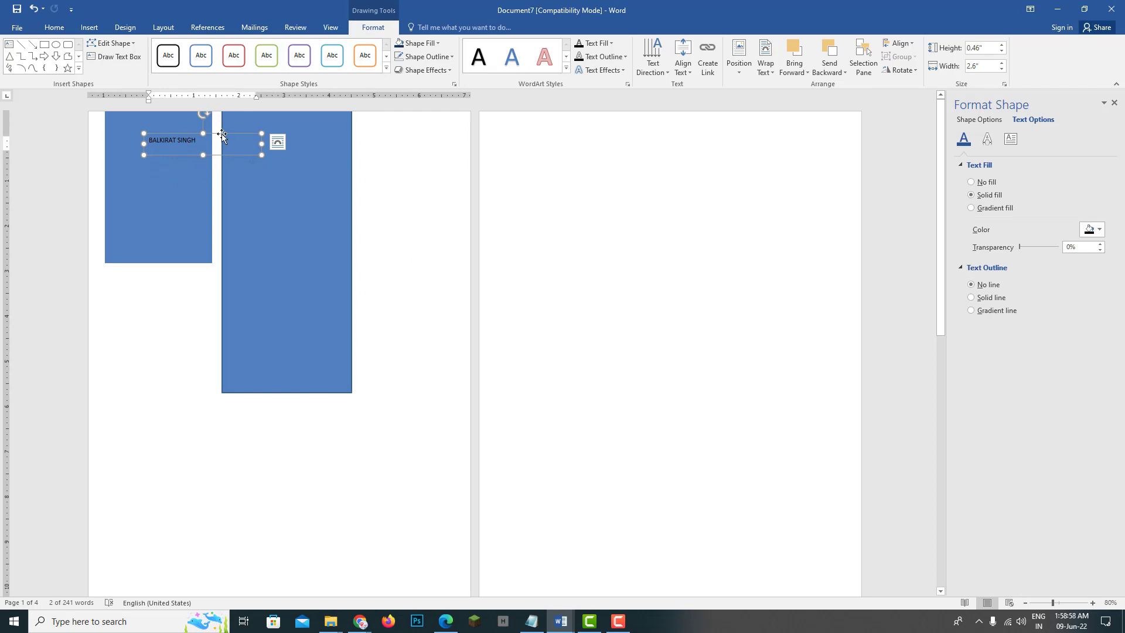
right_click(222, 134)
mouse_move(367, 390)
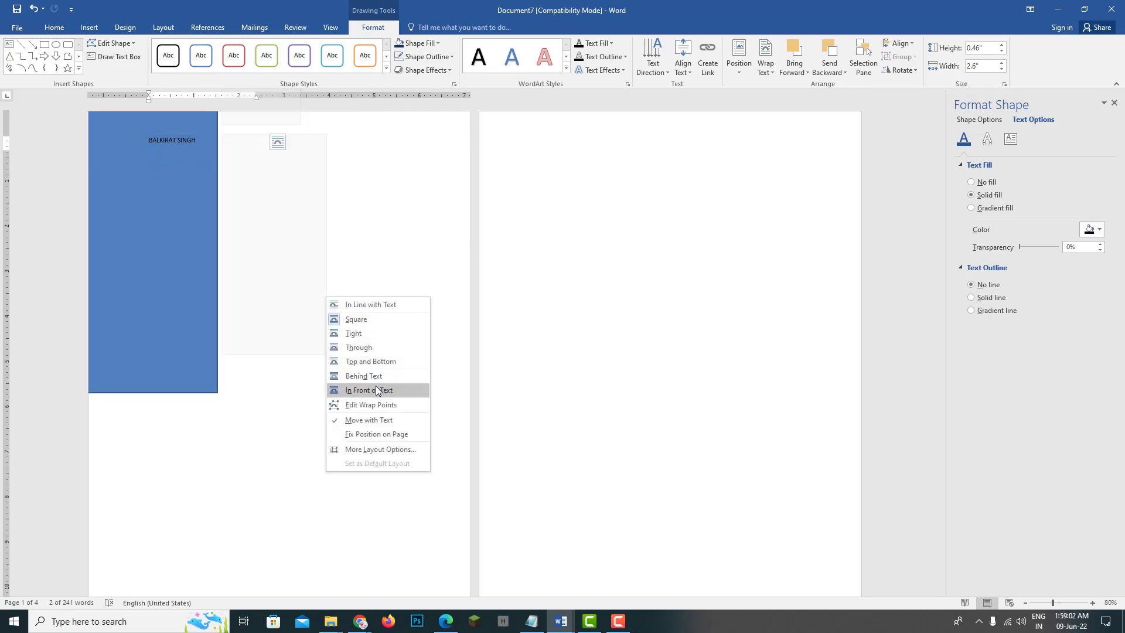
left_click(377, 391)
Make the name white at 14 pt and shift its box slightly left
left_click(195, 141)
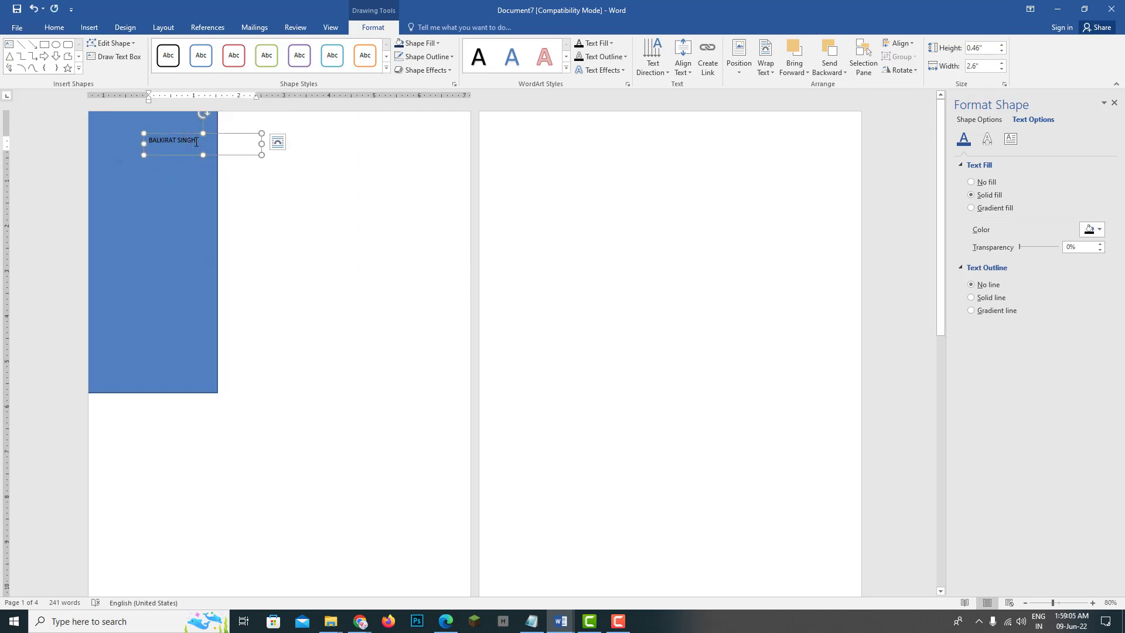
triple_click(196, 141)
left_click(54, 28)
left_click(183, 49)
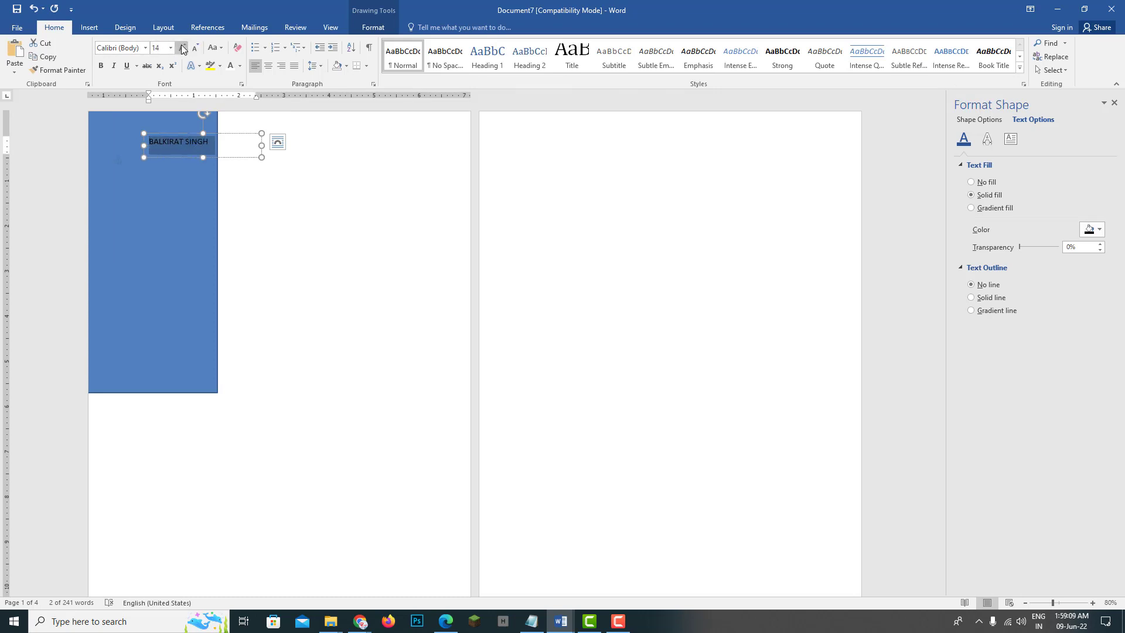
left_click(234, 71)
left_click_drag(261, 152, 247, 153)
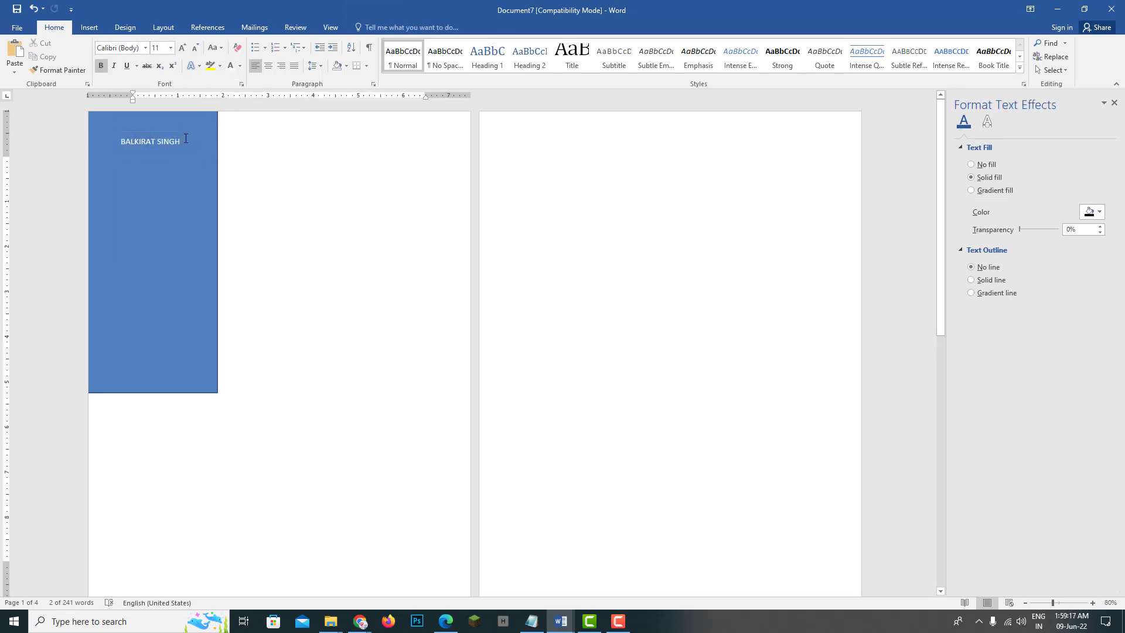
Move the duplicate name box below the original and replace its text with the applicant's e-mail address
left_click_drag(210, 136, 184, 174)
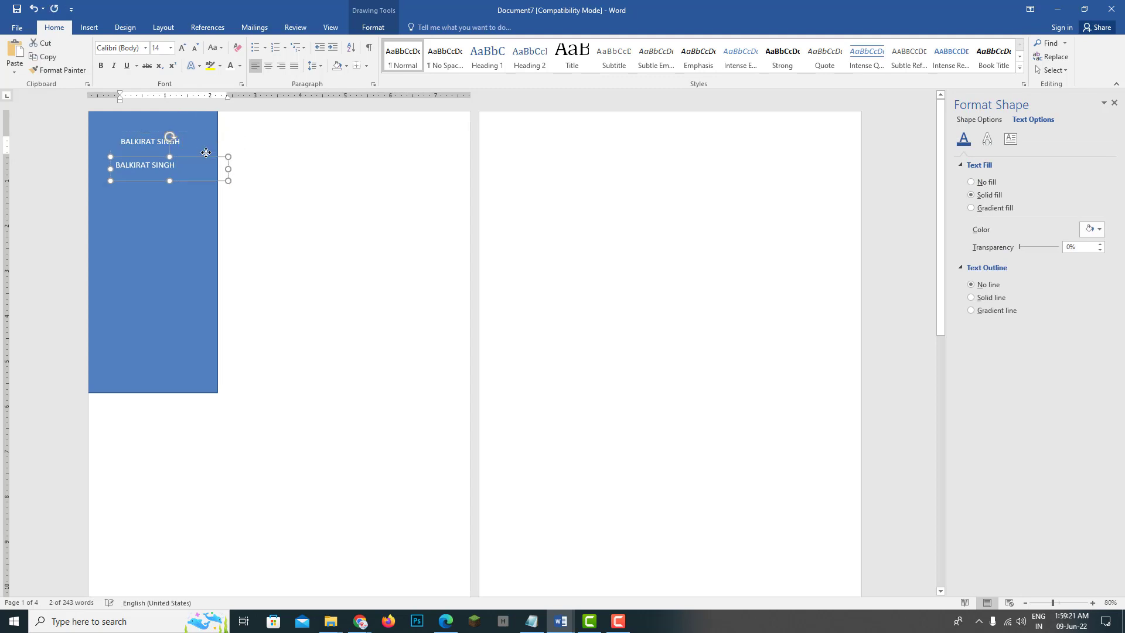
scroll(172, 175, "up", 4, "ctrl")
scroll(270, 187, "up", 3, "ctrl")
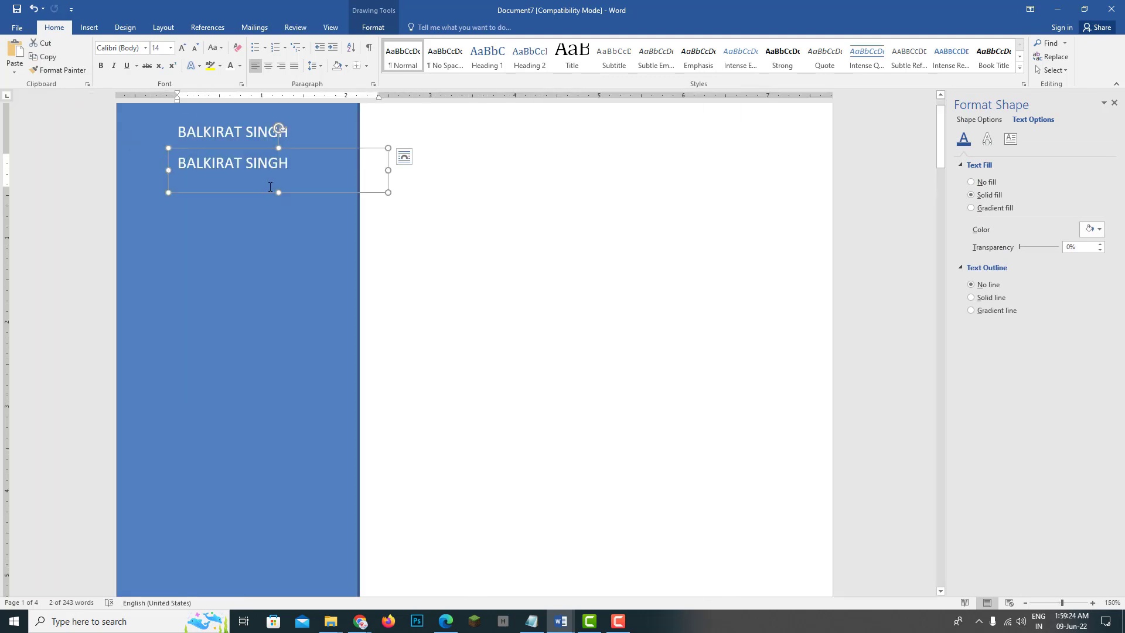
mouse_move(278, 194)
left_mouse_down()
mouse_move(278, 233)
mouse_move(212, 154)
left_mouse_up()
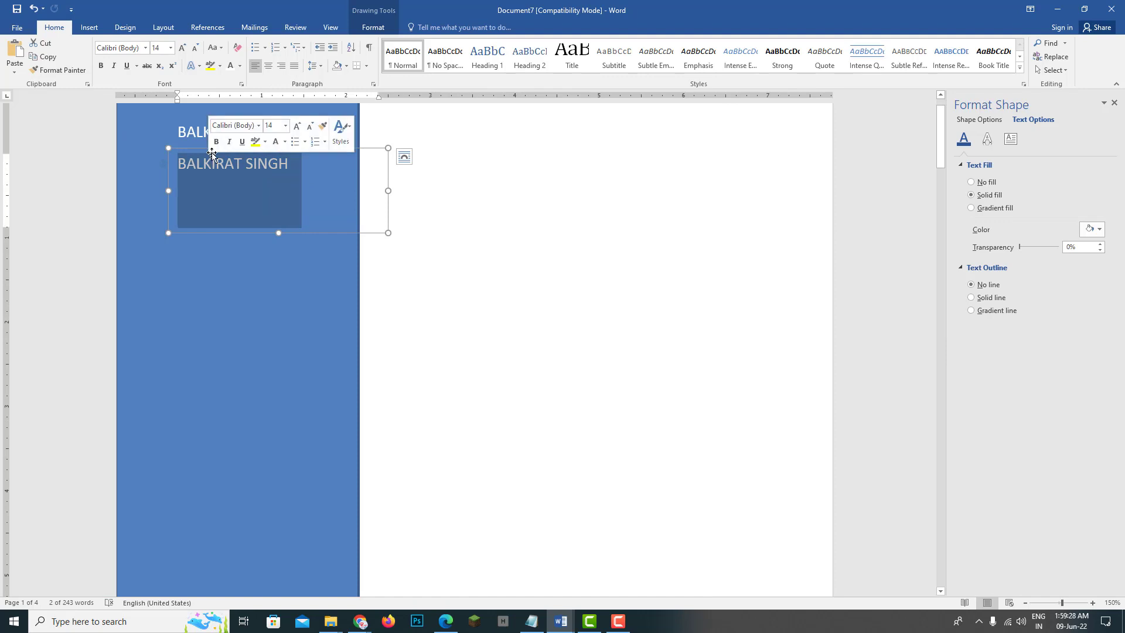
type("D")
key("BackSpace")
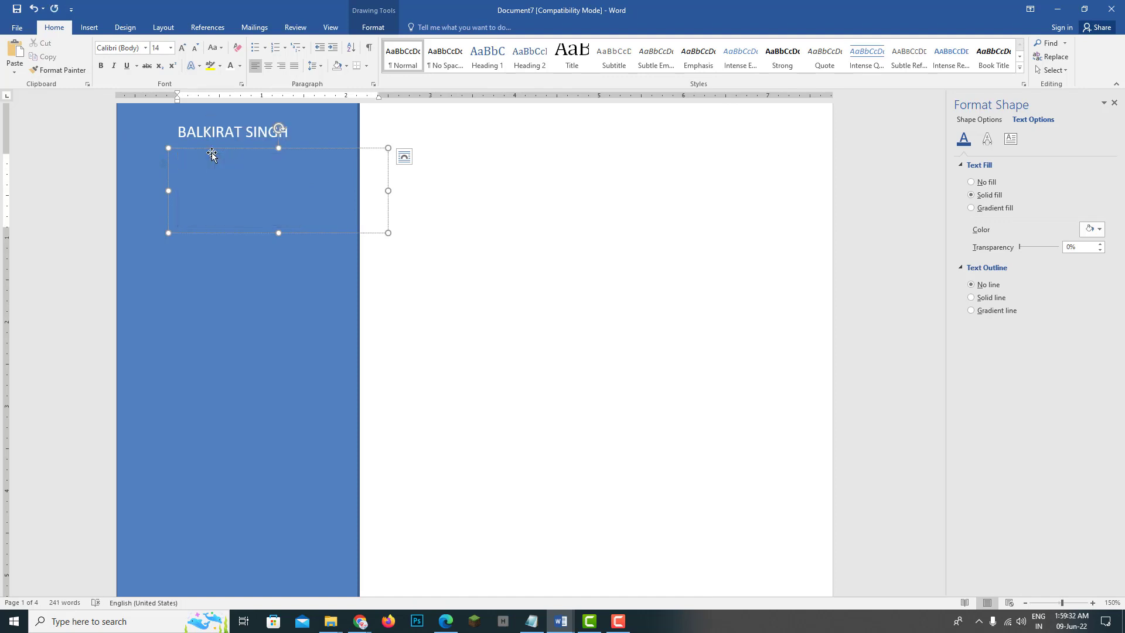
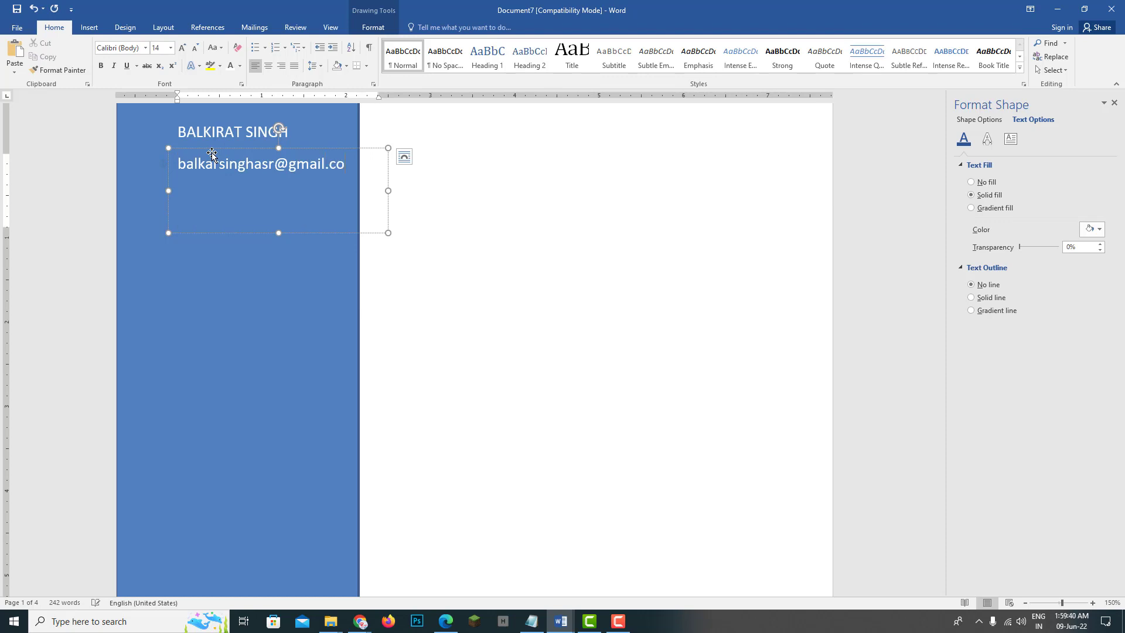
Set the e-mail to 11 pt and resize the e-mail and name boxes to fit, e-mail under the name
left_click_drag(278, 232, 278, 180)
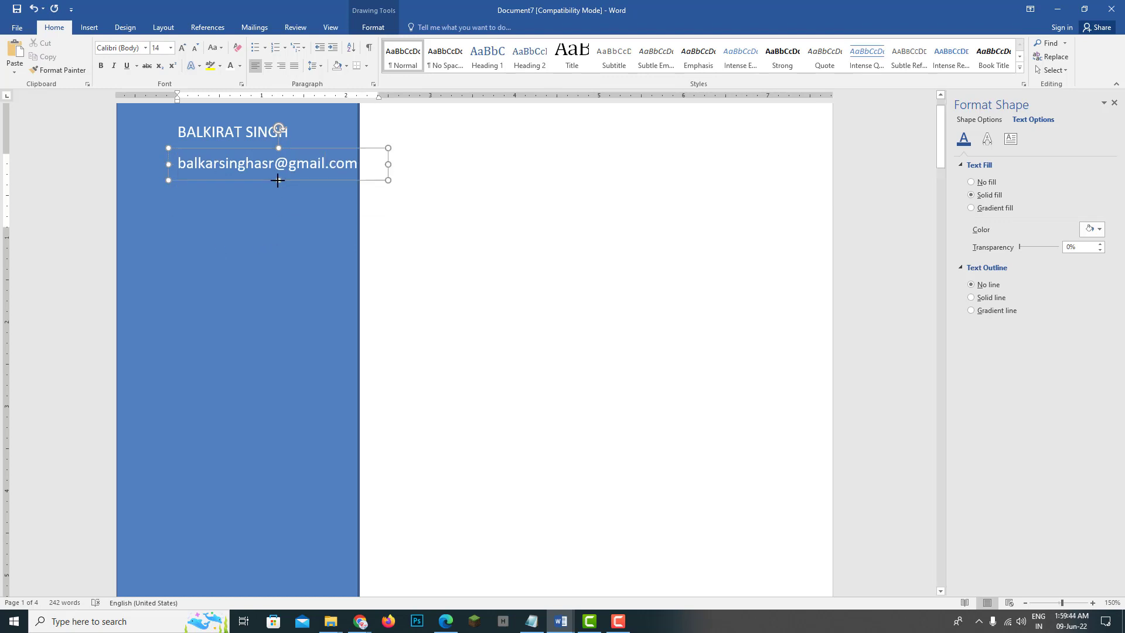
left_click(195, 48)
left_click(195, 47)
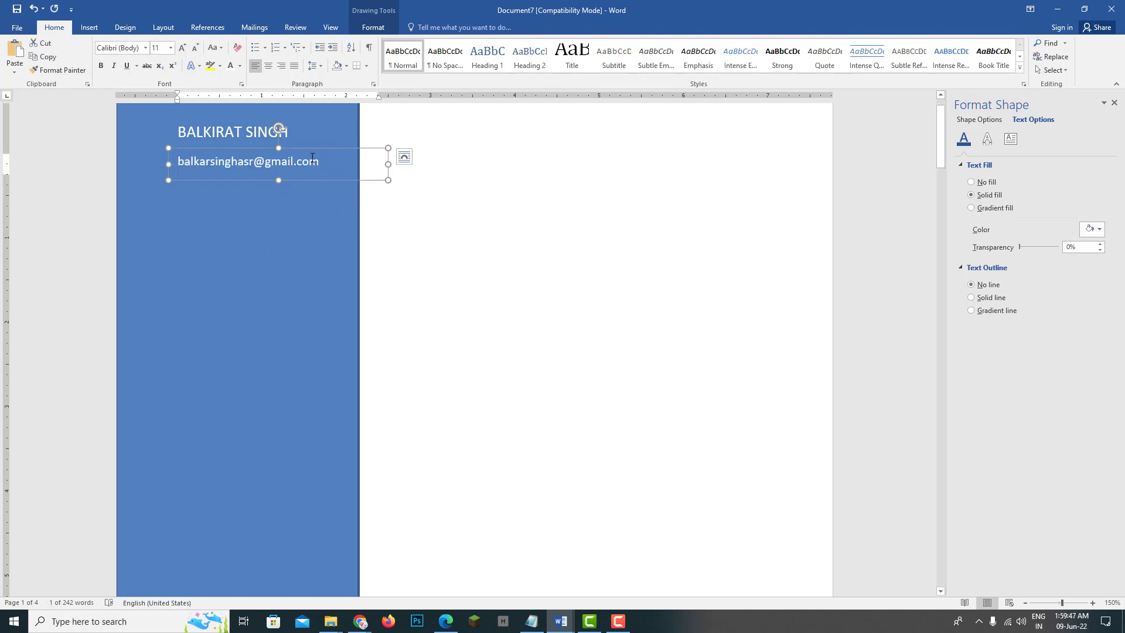
left_click_drag(390, 174, 332, 170)
left_click(331, 195)
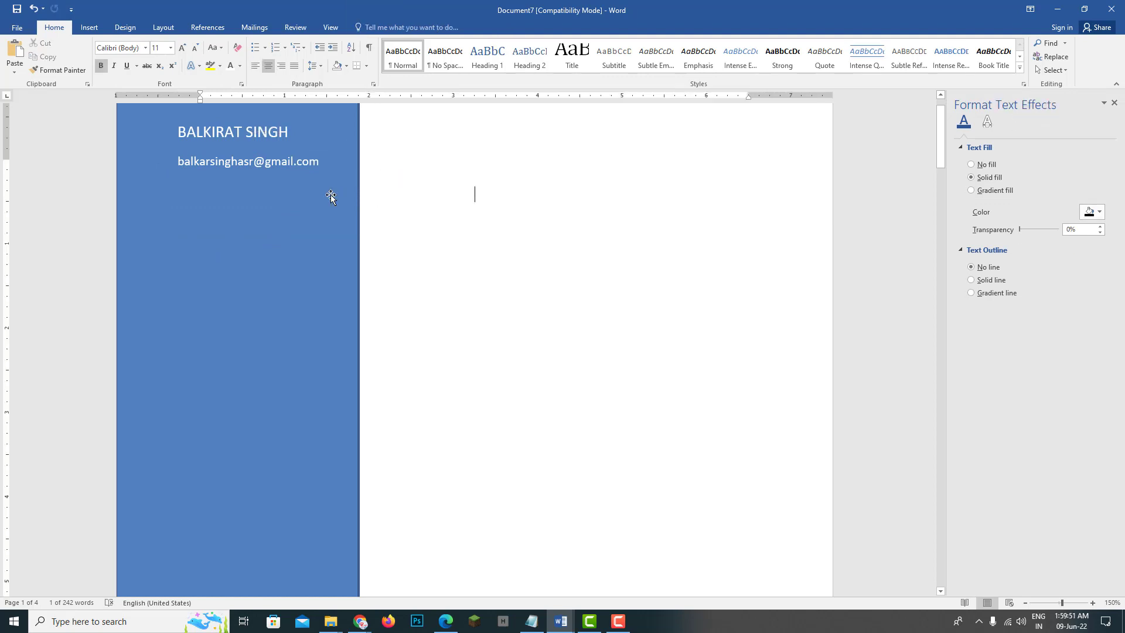
left_click(298, 169)
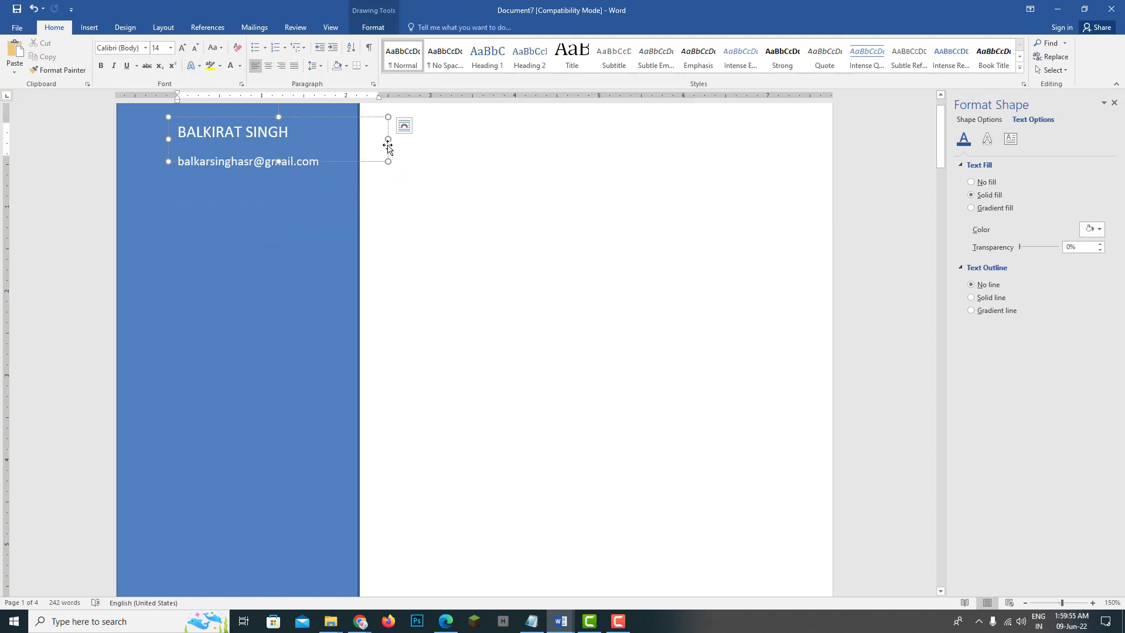
left_click_drag(388, 145, 349, 140)
mouse_move(258, 161)
left_mouse_down()
mouse_move(259, 148)
mouse_move(296, 143)
mouse_move(313, 201)
left_mouse_up()
left_click(296, 153)
Duplicate the e-mail and name boxes and position the copies lower in the sidebar
key("ctrl+c")
key("ctrl+v")
left_click(294, 118)
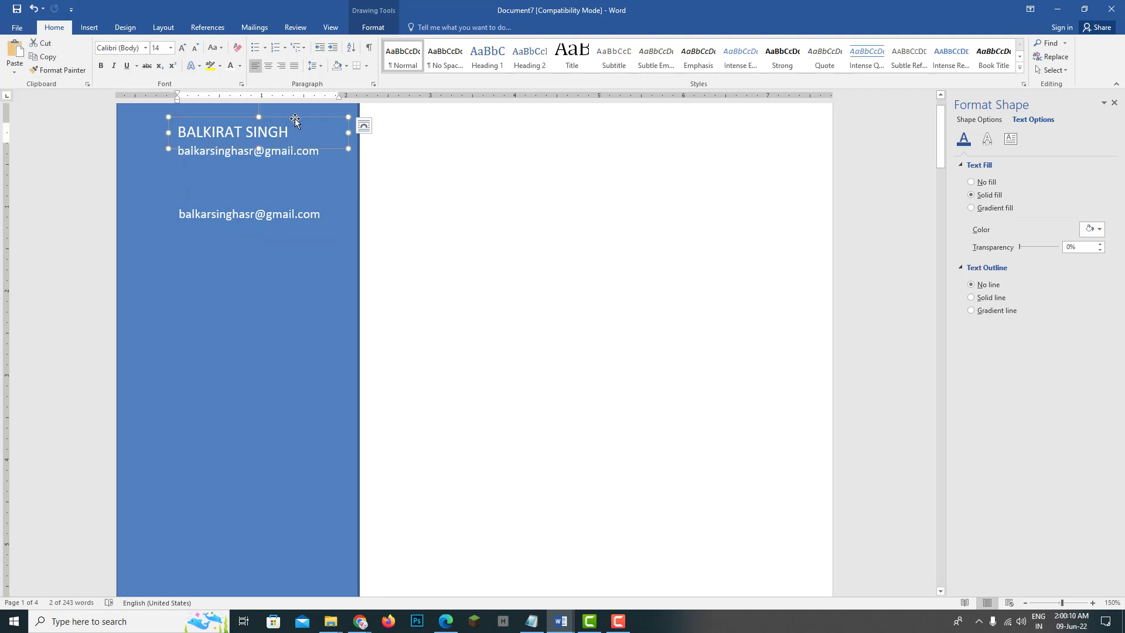
key("ctrl+c")
key("ctrl+v")
left_click_drag(314, 125, 314, 173)
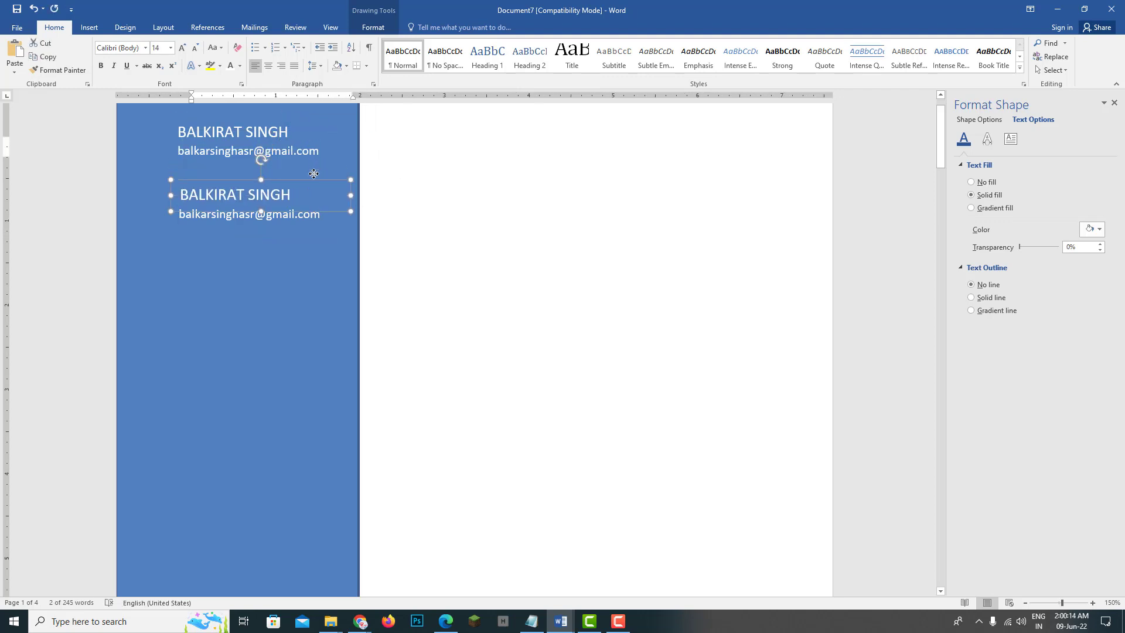
key("ctrl+a")
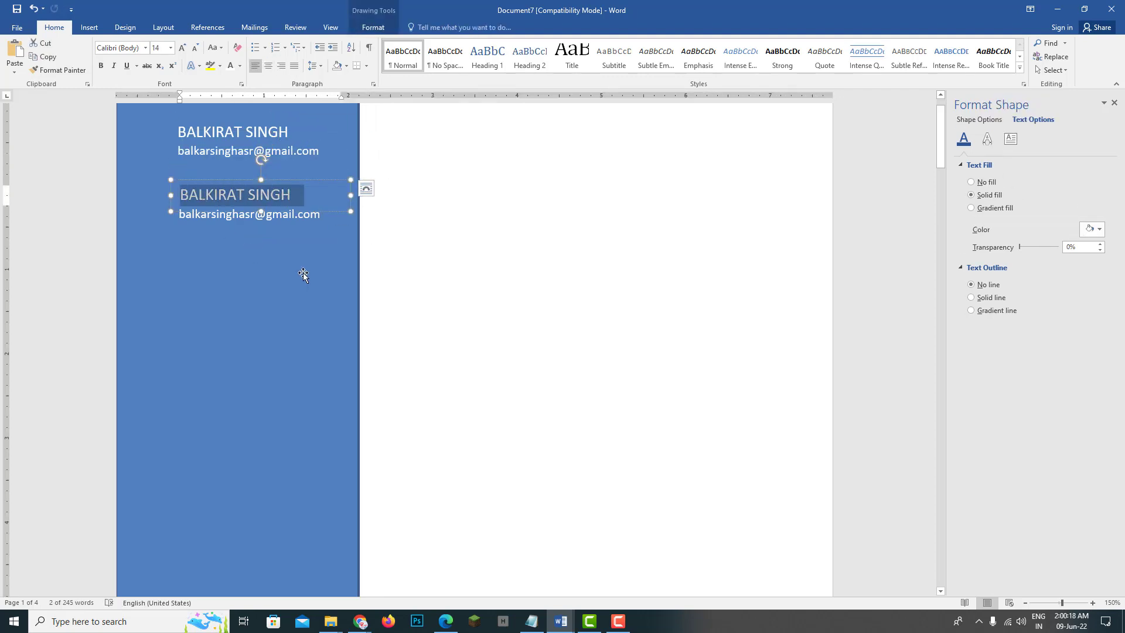
left_click_drag(320, 187, 320, 272)
left_click(286, 207)
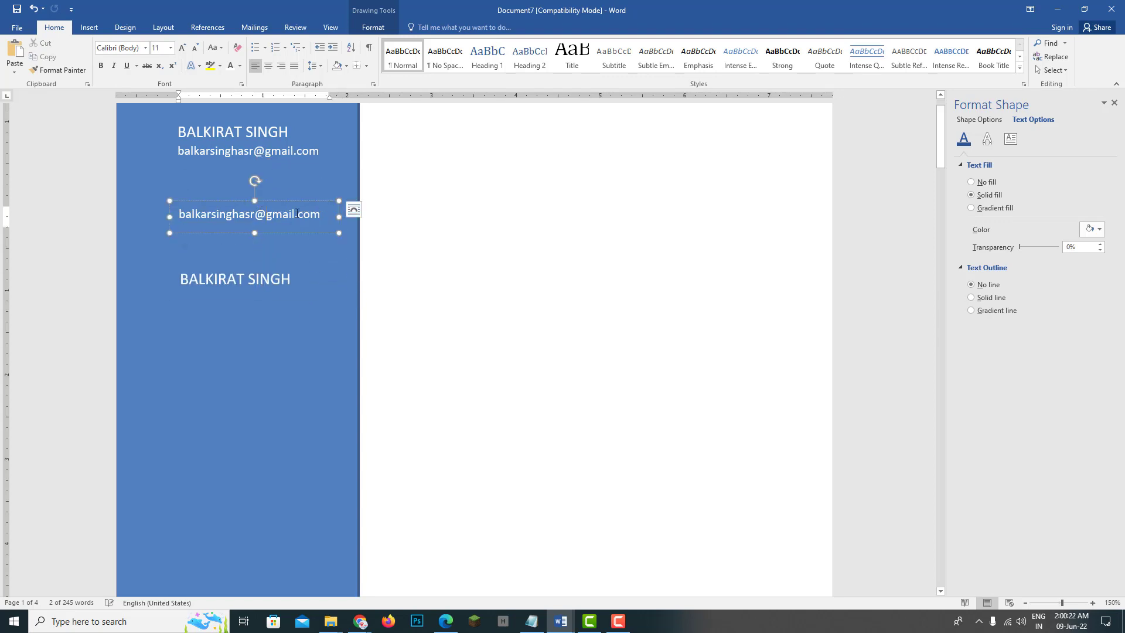
mouse_move(286, 206)
left_mouse_down()
mouse_move(286, 165)
mouse_move(254, 254)
left_mouse_up()
left_click_drag(287, 194, 328, 246)
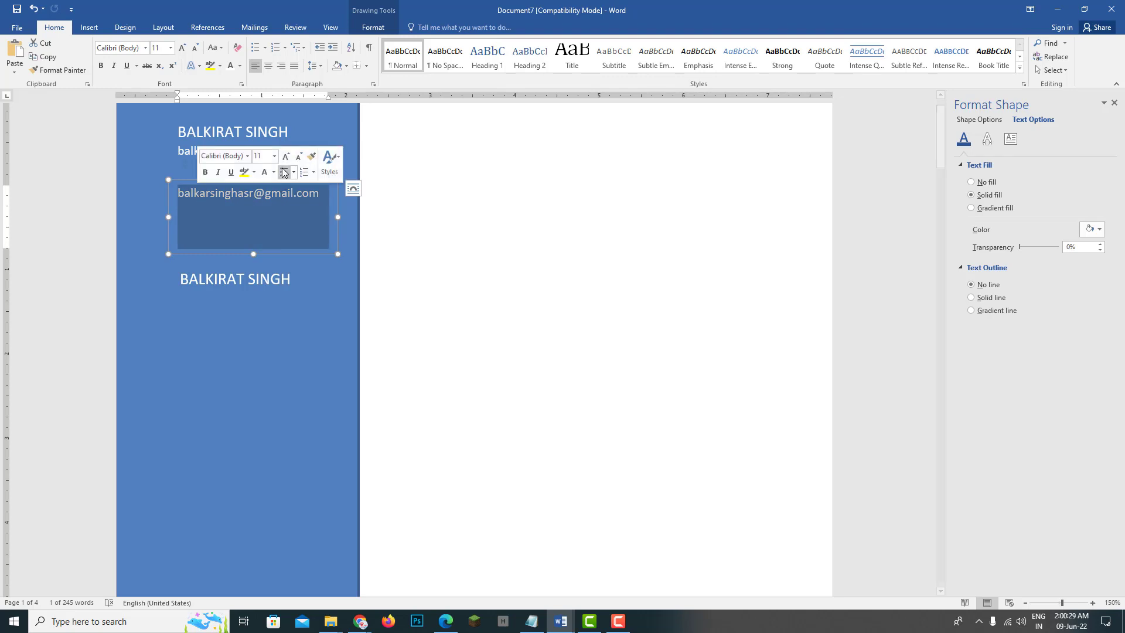
Type the applicant's mobile number and home address into the copied text box
type("()")
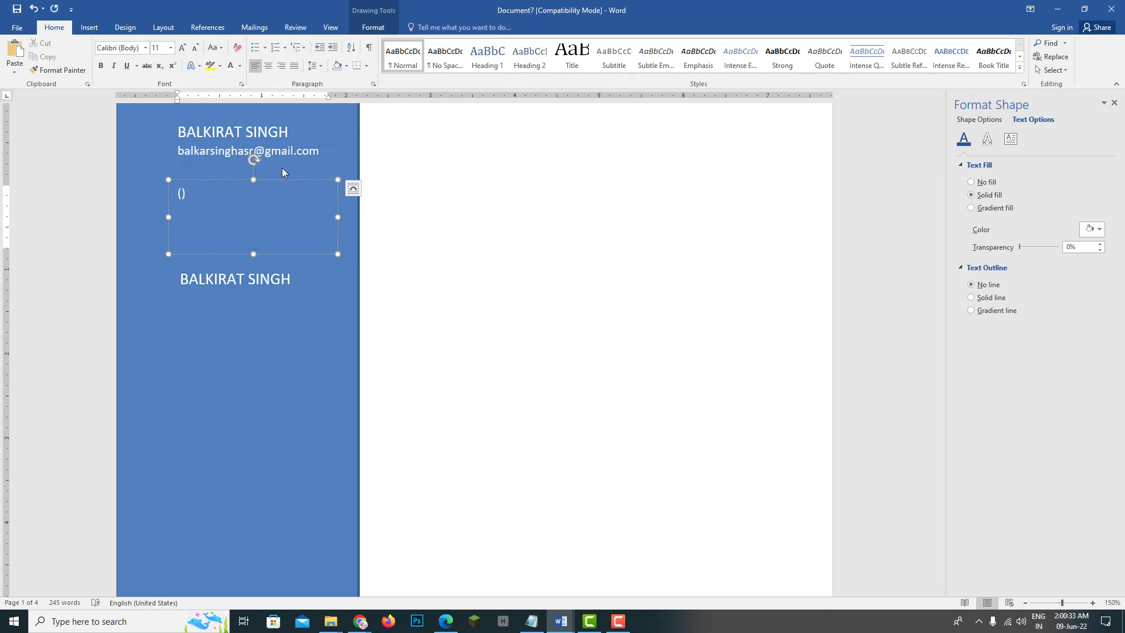
key("Left")
type("M) 8574522")
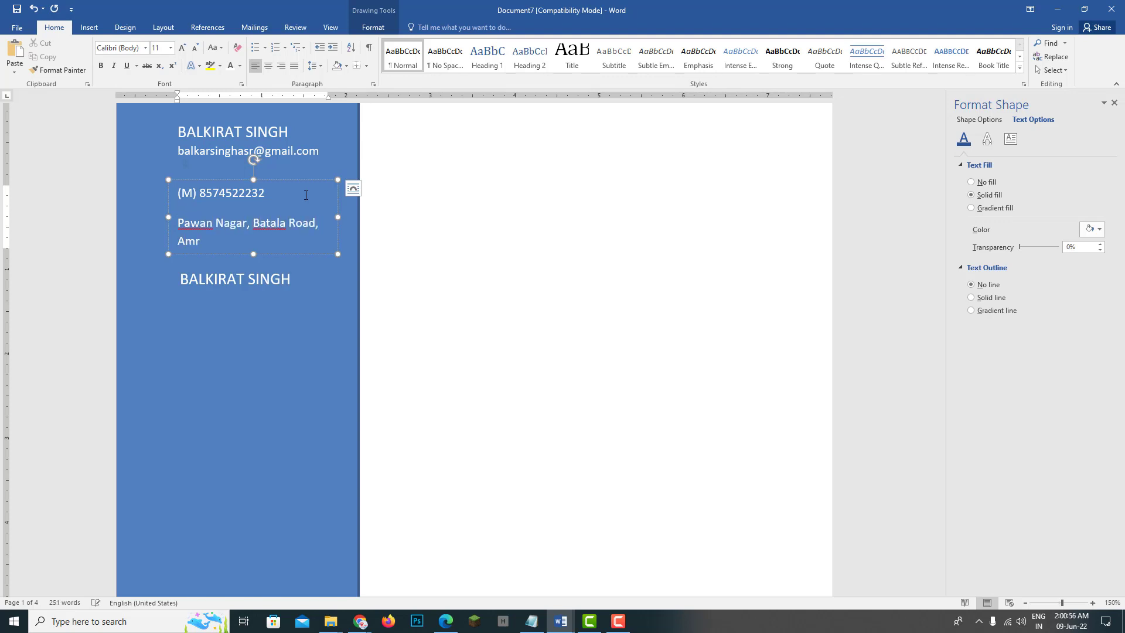
left_click(179, 224)
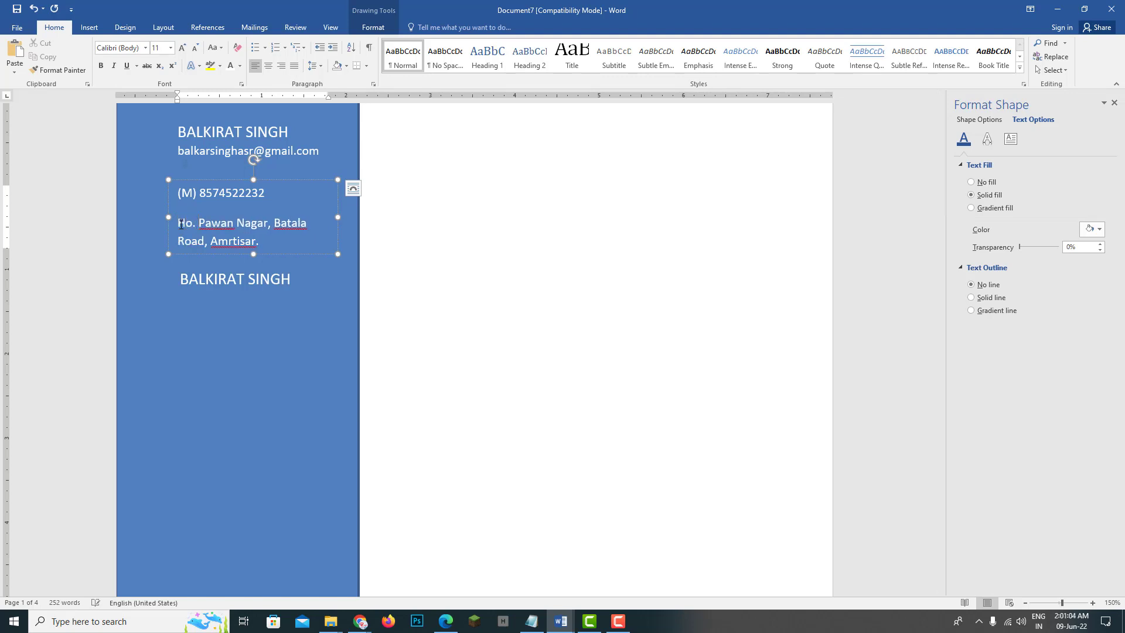
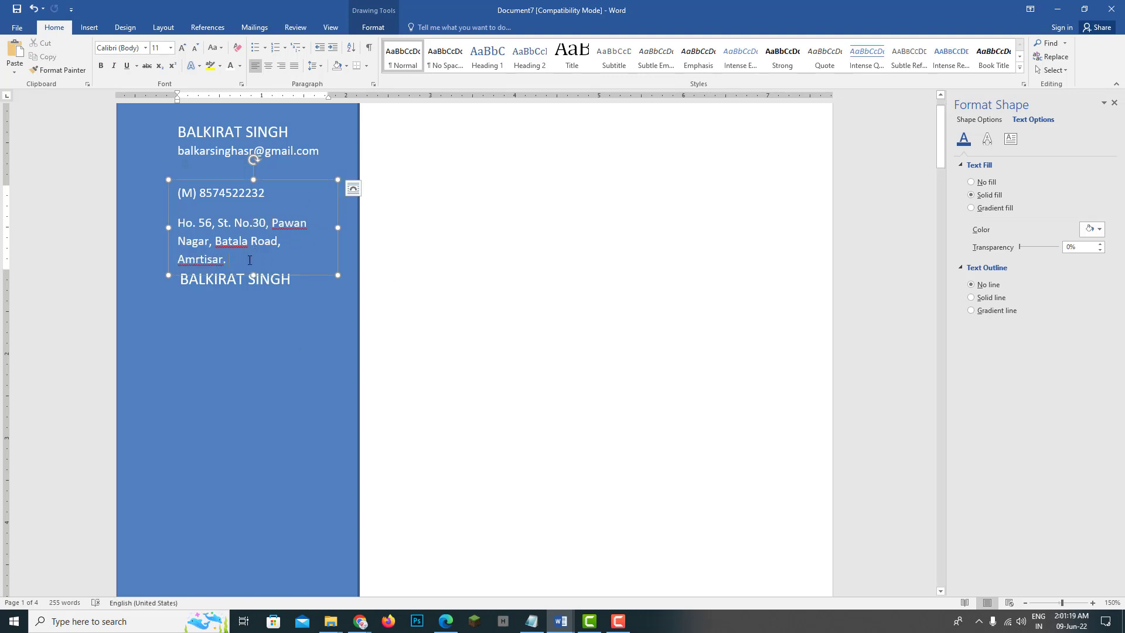
Shrink the address text to 9 pt
left_click(344, 244)
left_click(334, 246)
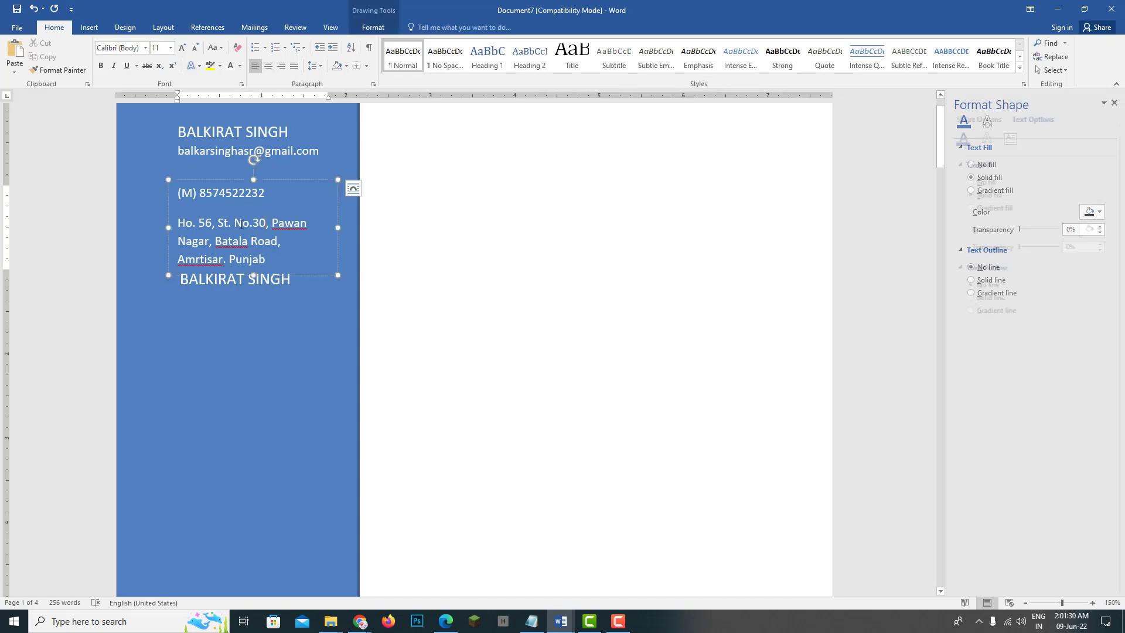
triple_click(181, 222)
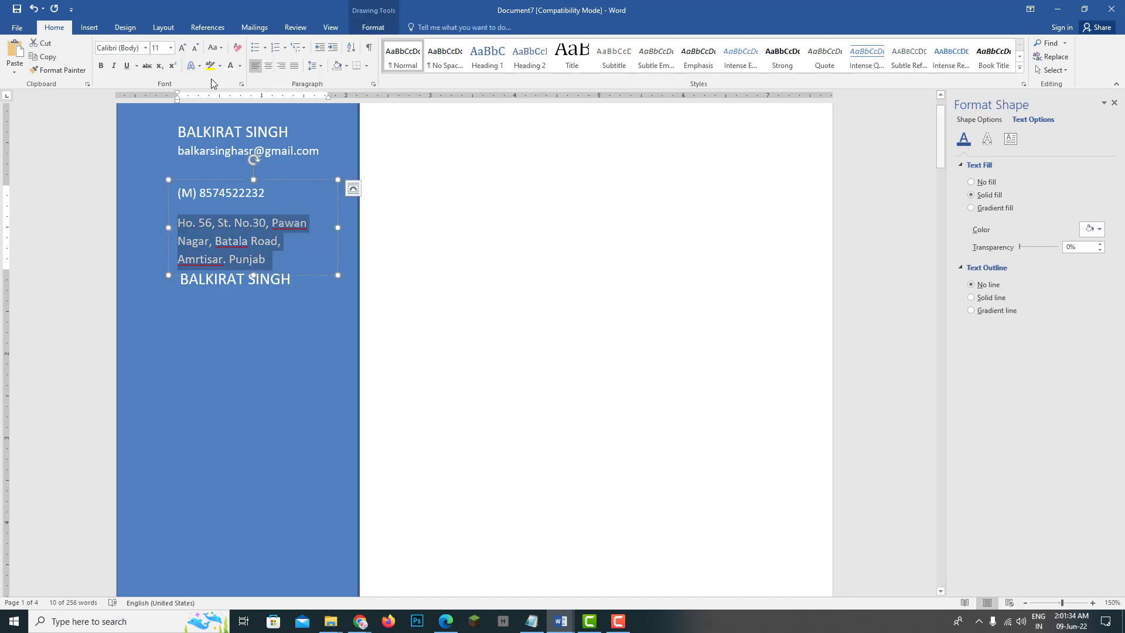
left_click(196, 51)
left_click(196, 51)
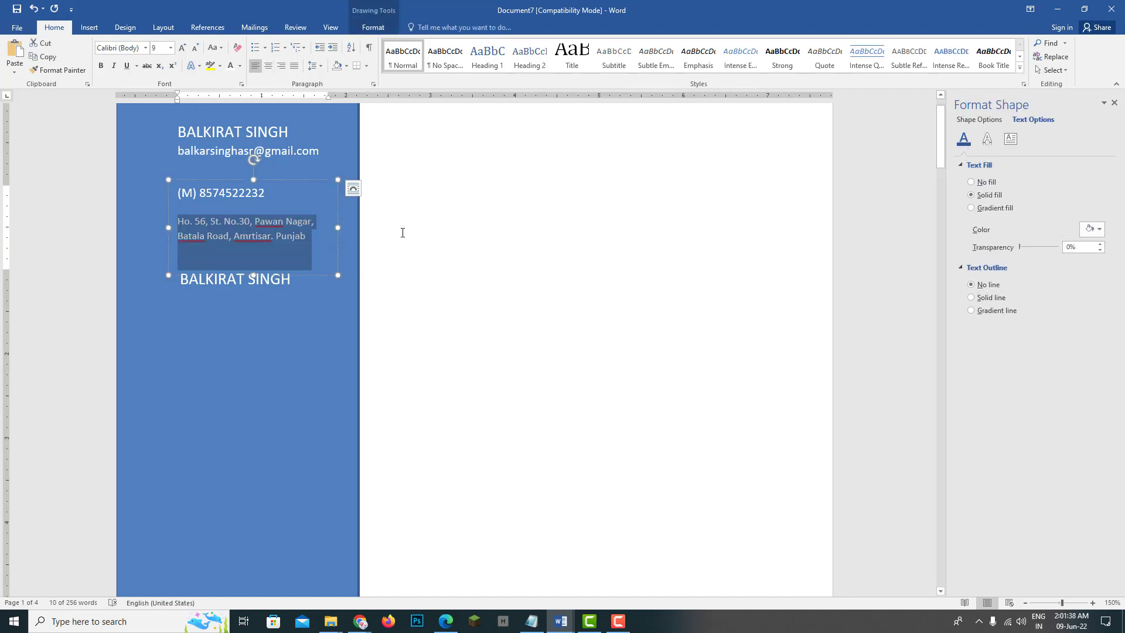
left_click(477, 246)
left_click(254, 278)
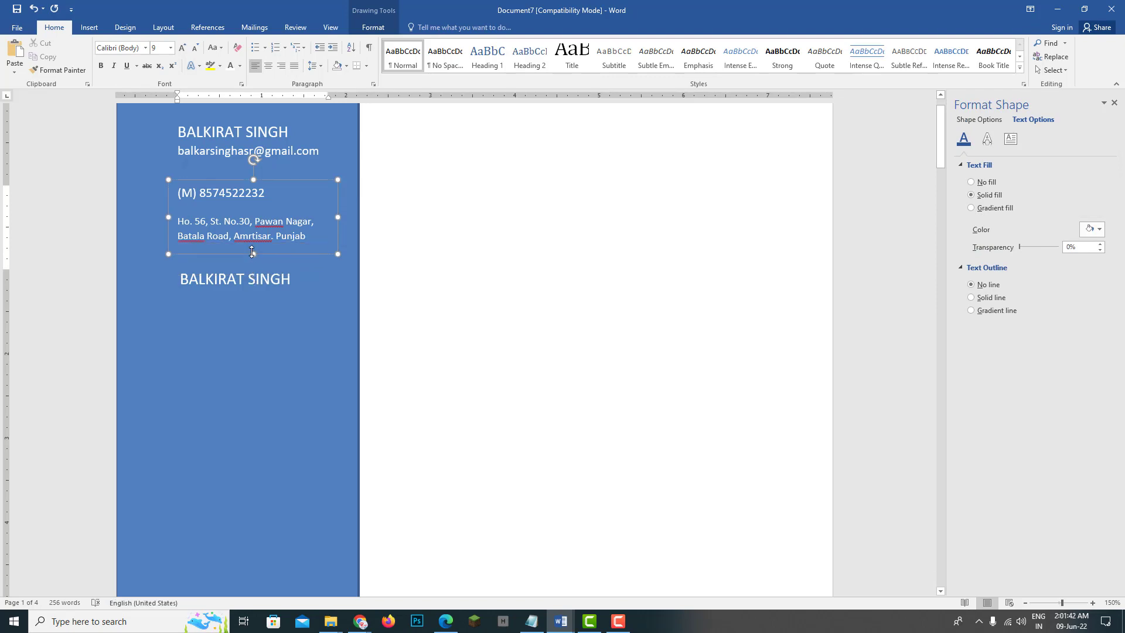
left_click(361, 236)
left_click(240, 279)
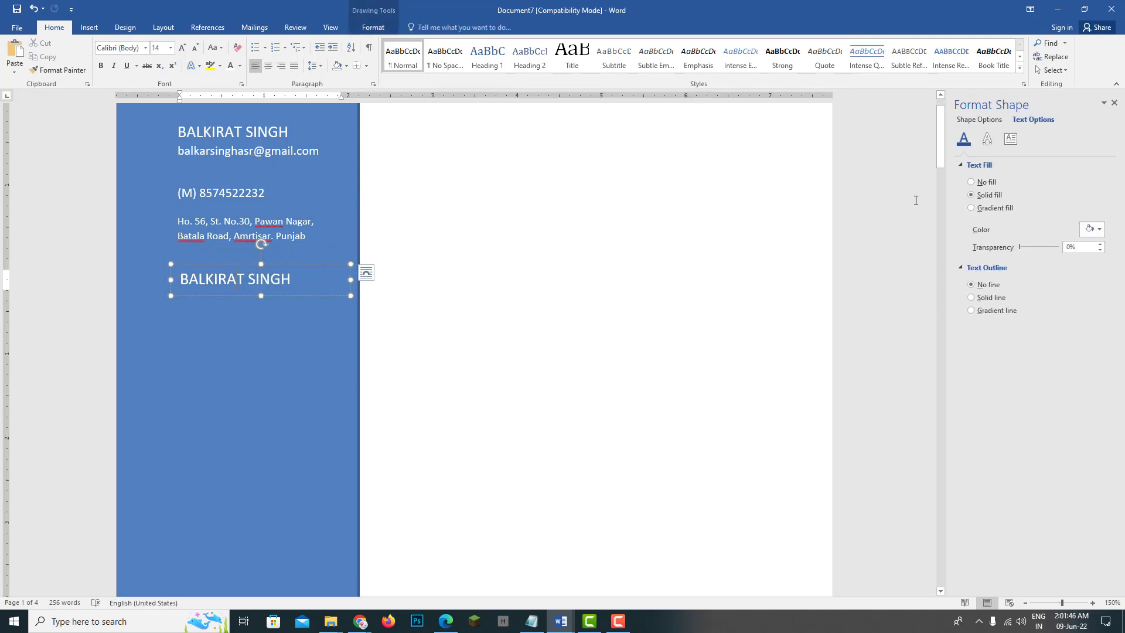
Paste the 'Currier Objectives' heading from the letter into the sidebar box and enlarge it to 12 pt
left_click_drag(941, 136, 940, 374)
triple_click(220, 317)
key("ctrl+c")
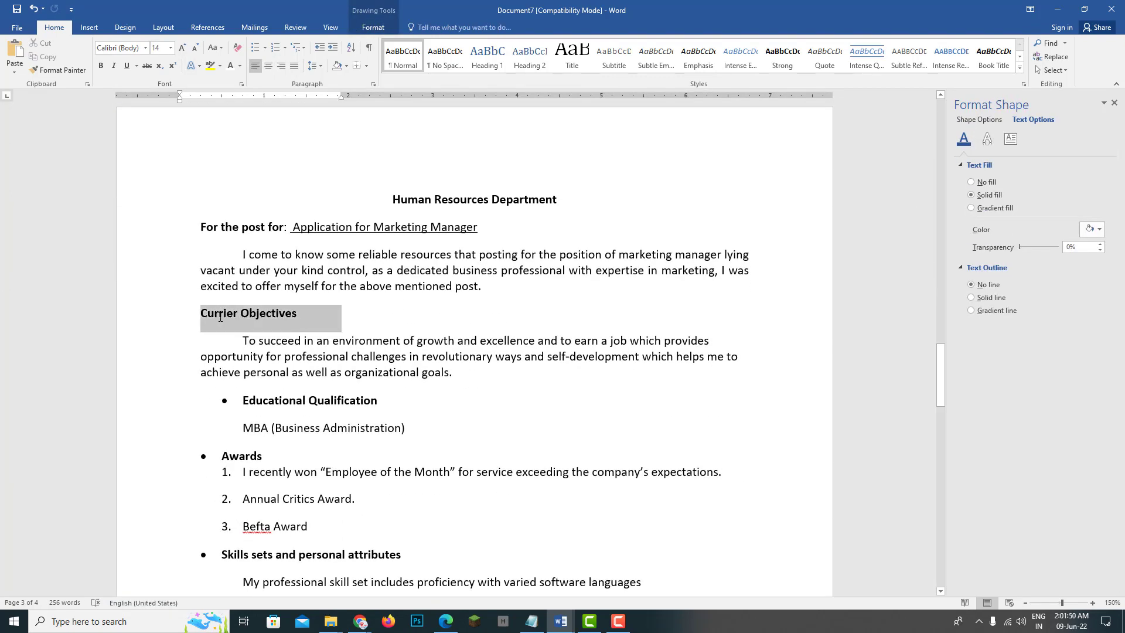
left_click_drag(940, 382, 932, 176)
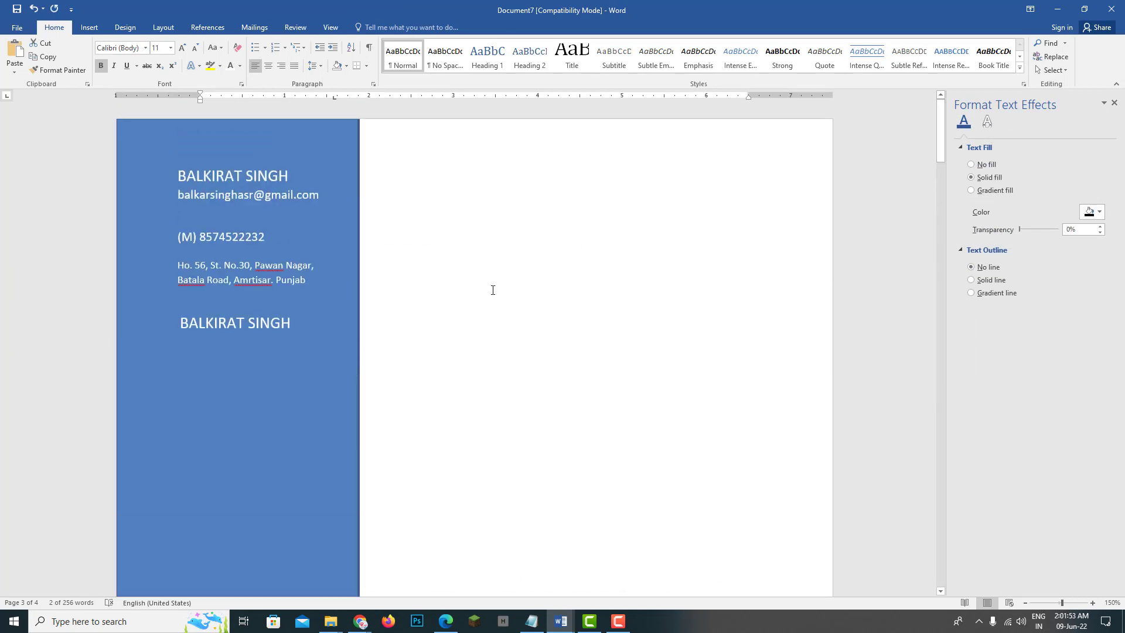
left_click(240, 323)
triple_click(223, 323)
key("ctrl+v")
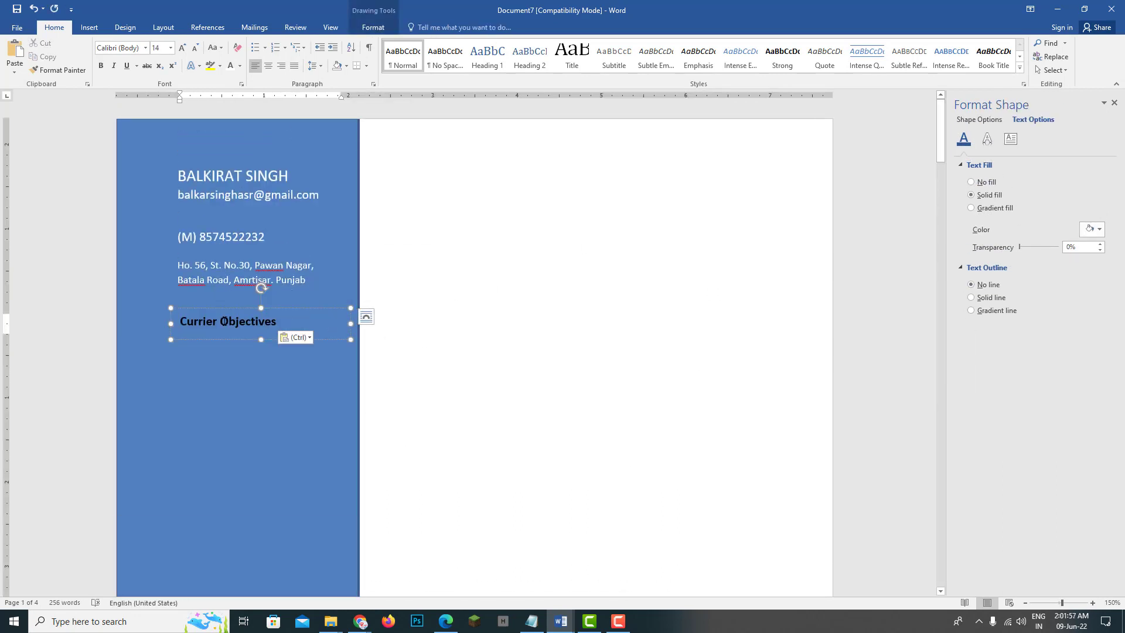
triple_click(223, 321)
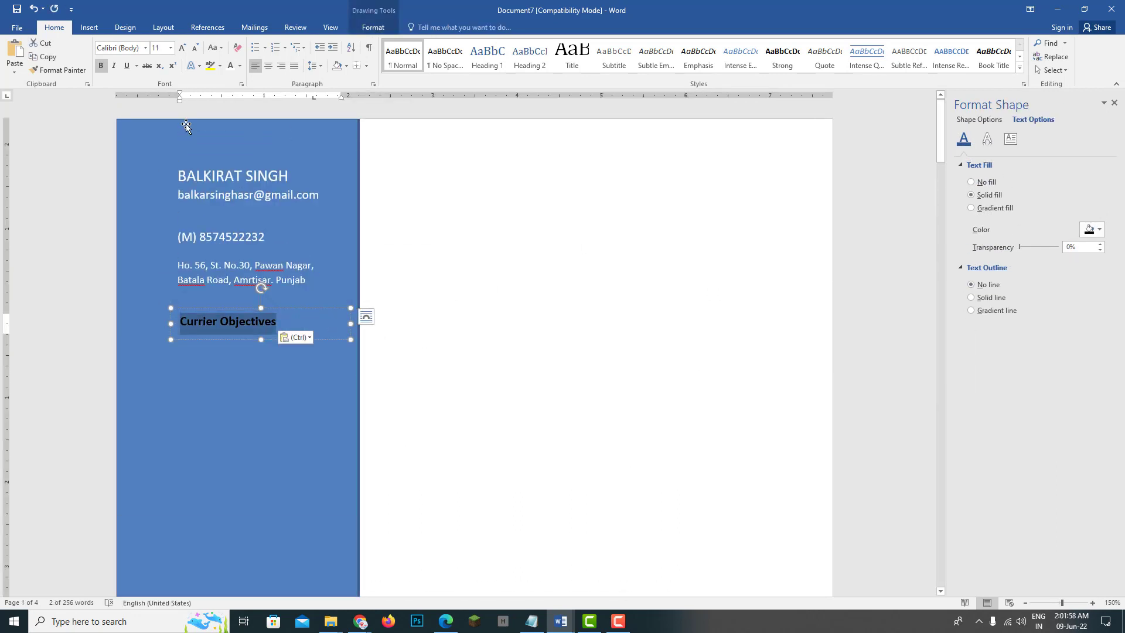
left_click(183, 48)
left_click(475, 319)
Duplicate the contact box below the heading and copy the objectives paragraph from the letter
left_click(295, 235)
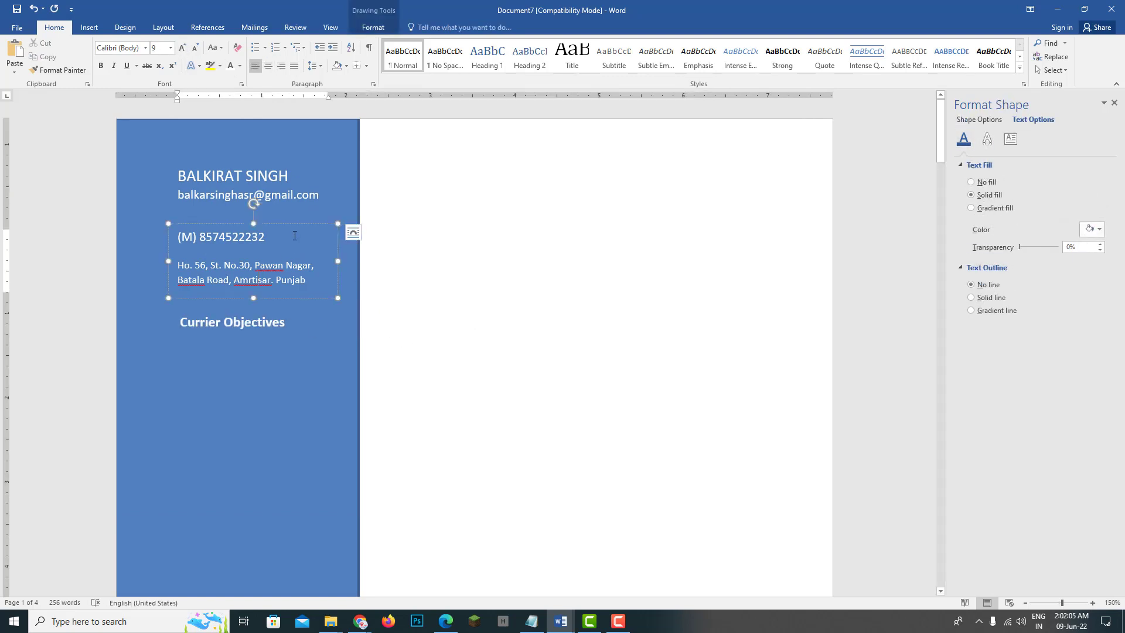
left_click_drag(290, 224, 292, 340)
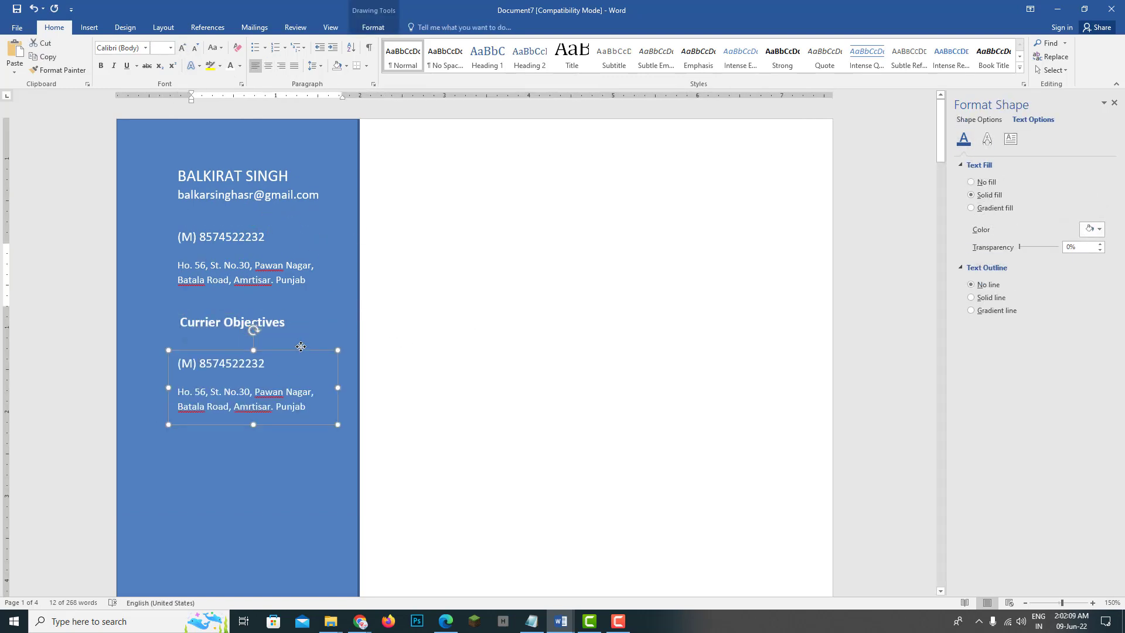
left_click_drag(940, 145, 931, 387)
mouse_move(454, 346)
left_mouse_down()
mouse_move(251, 335)
mouse_move(242, 313)
left_mouse_up()
scroll(461, 332, "down", 5, "ctrl")
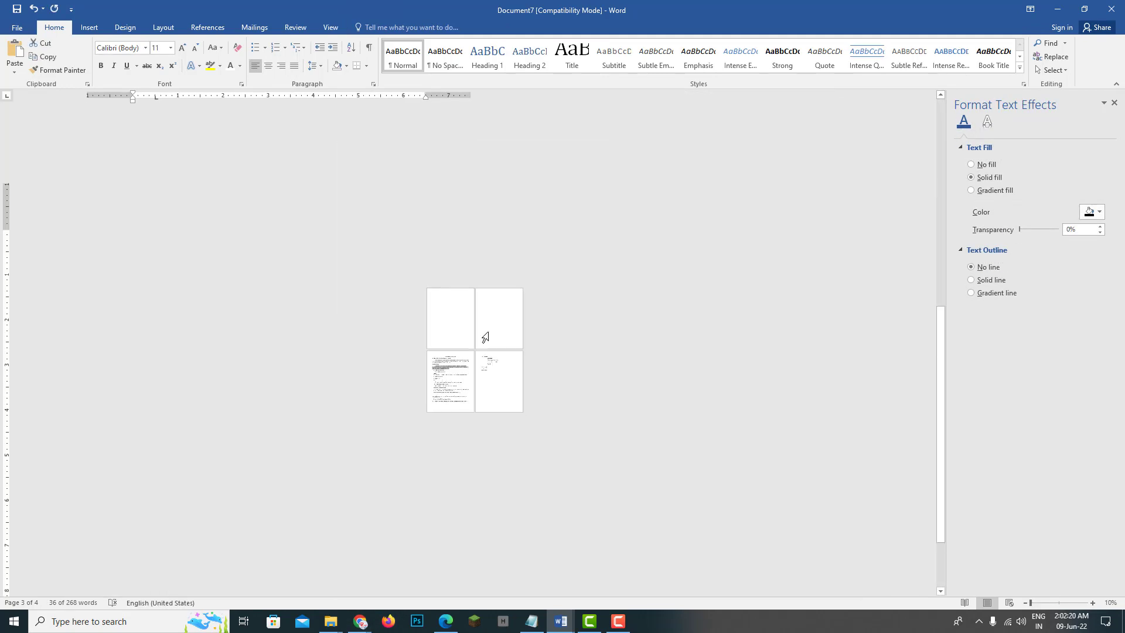
left_click(422, 299)
scroll(405, 301, "up", 5, "ctrl")
left_click(298, 309)
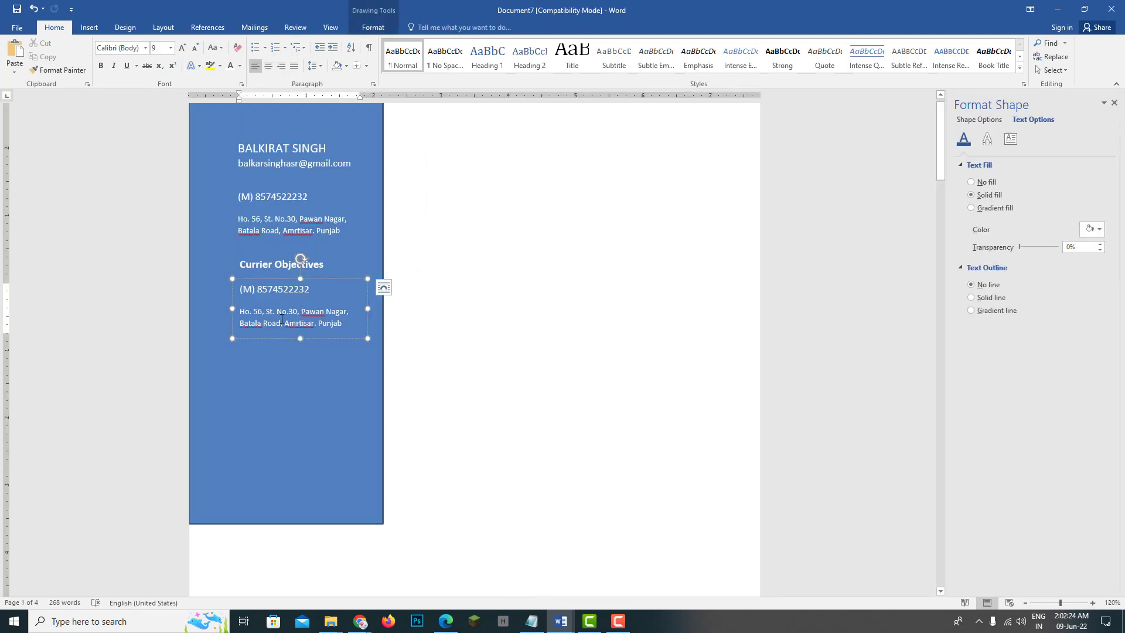
Paste the objectives paragraph into the duplicated box, justified at 9 pt, and enlarge the box to fit
key("ctrl+a")
key("ctrl+v")
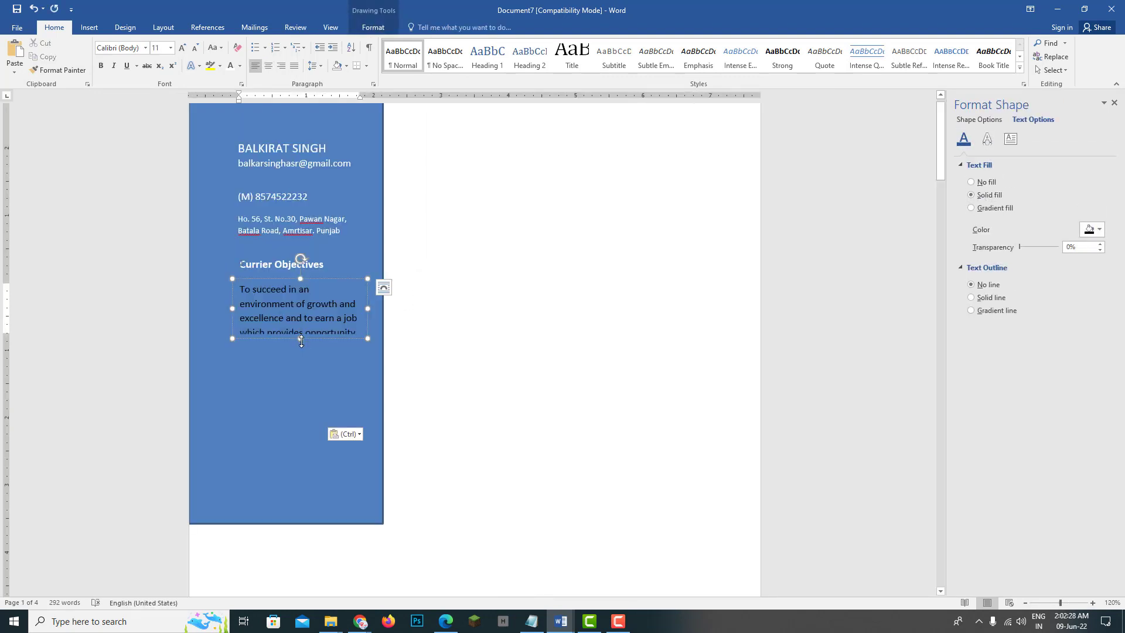
left_click_drag(301, 342, 301, 368)
left_click(196, 51)
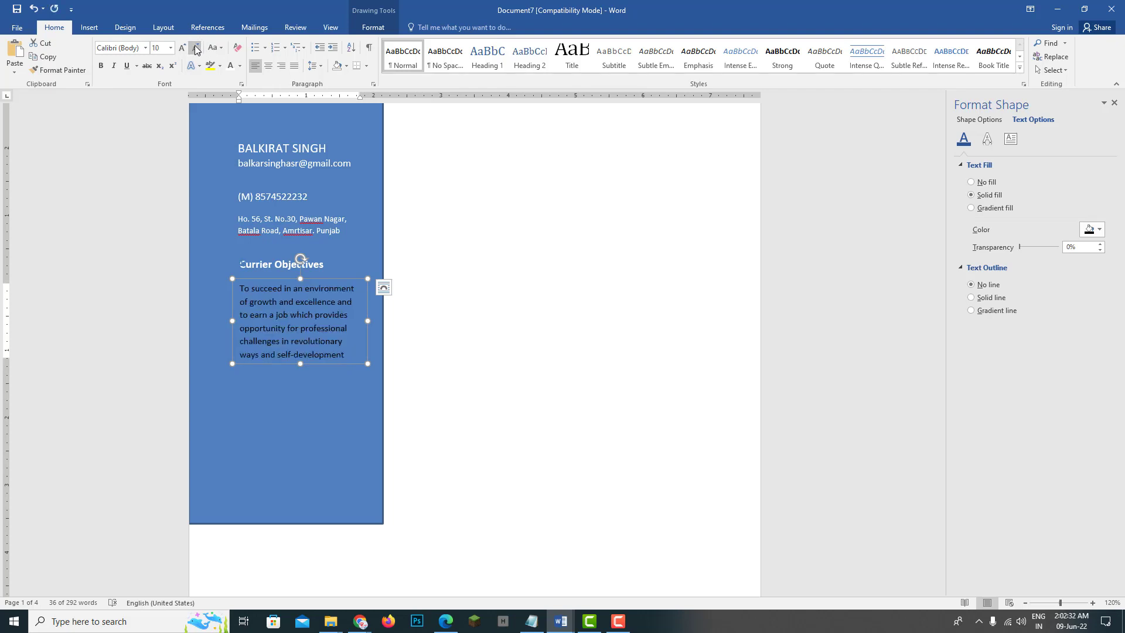
left_click(196, 51)
left_click(294, 65)
left_click_drag(299, 364, 301, 394)
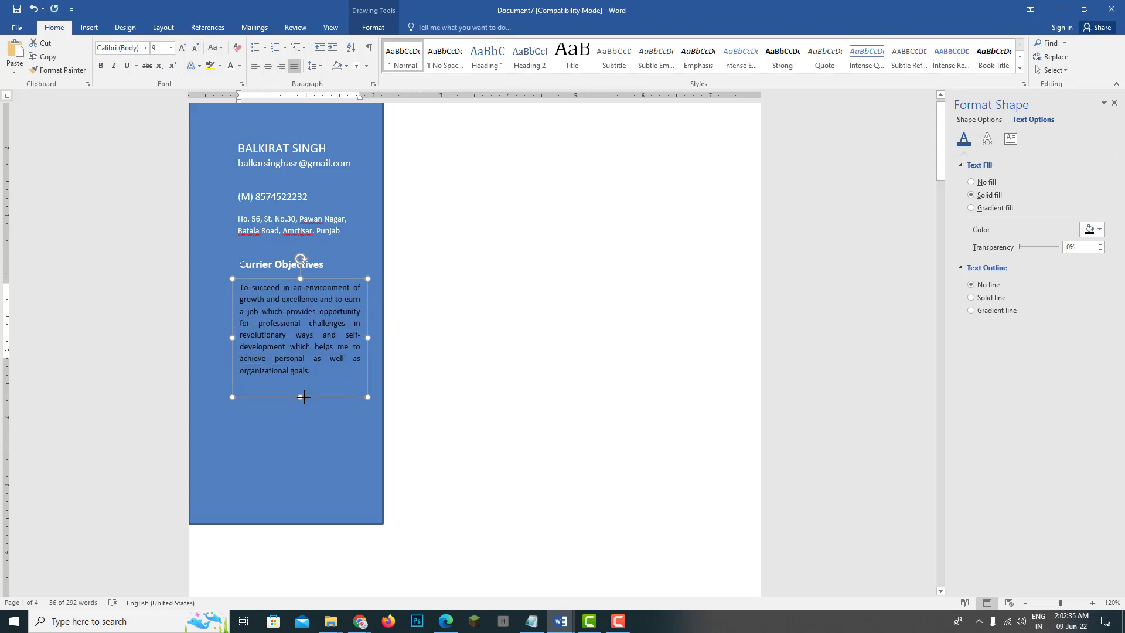
left_click(417, 283)
Duplicate the Currier Objectives heading and paragraph boxes and place the copy beneath the original
left_click(324, 256)
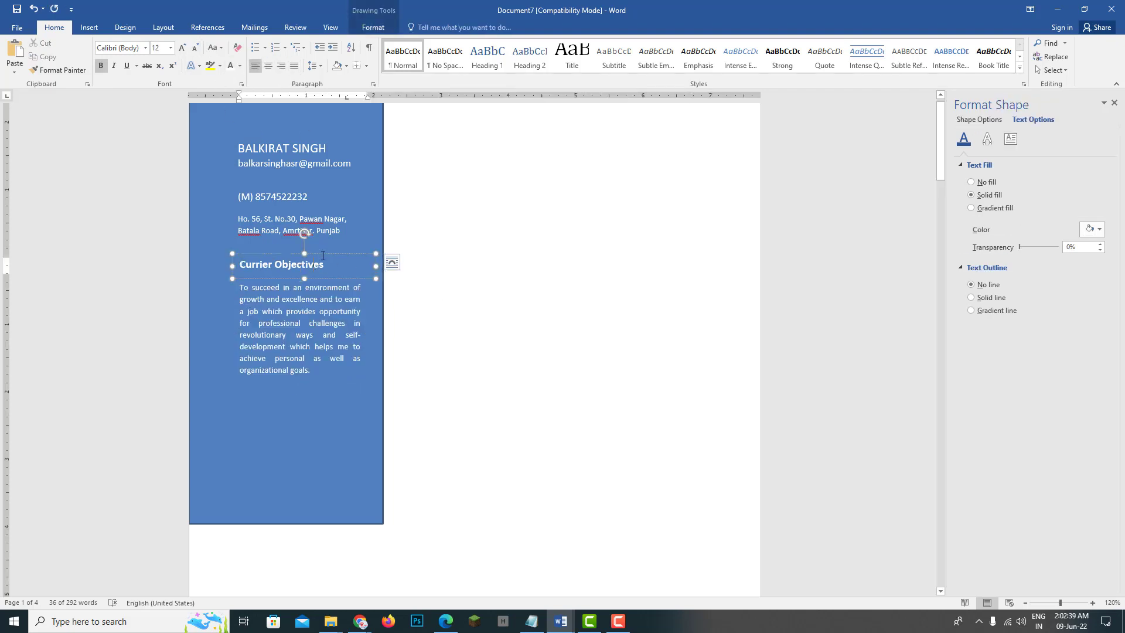
left_click_drag(324, 256, 308, 261)
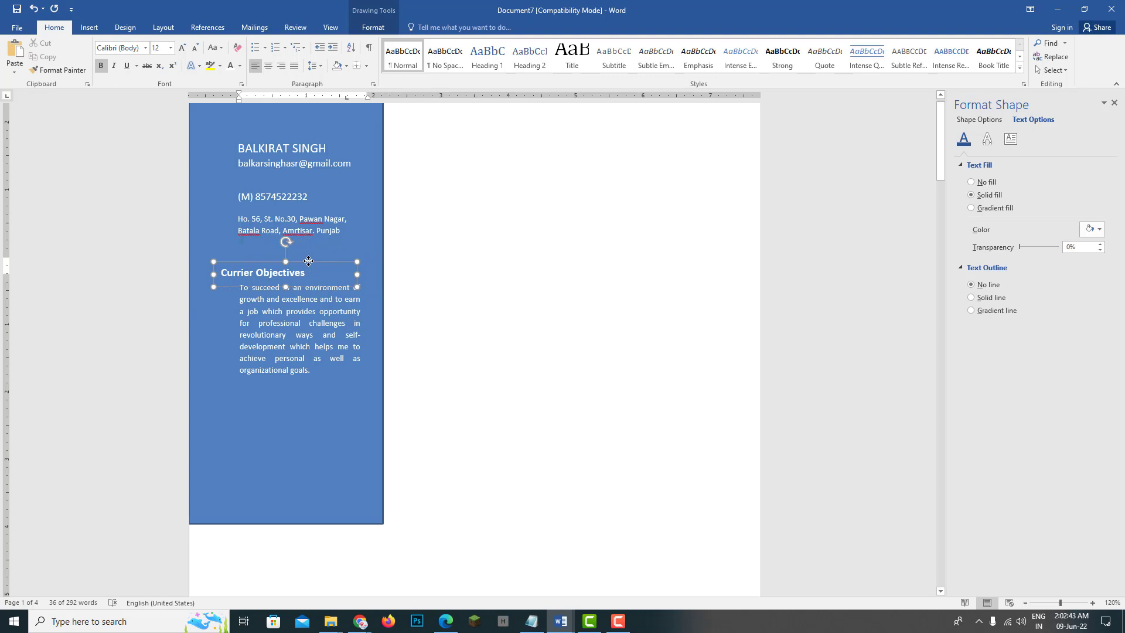
left_click(293, 279, "shift")
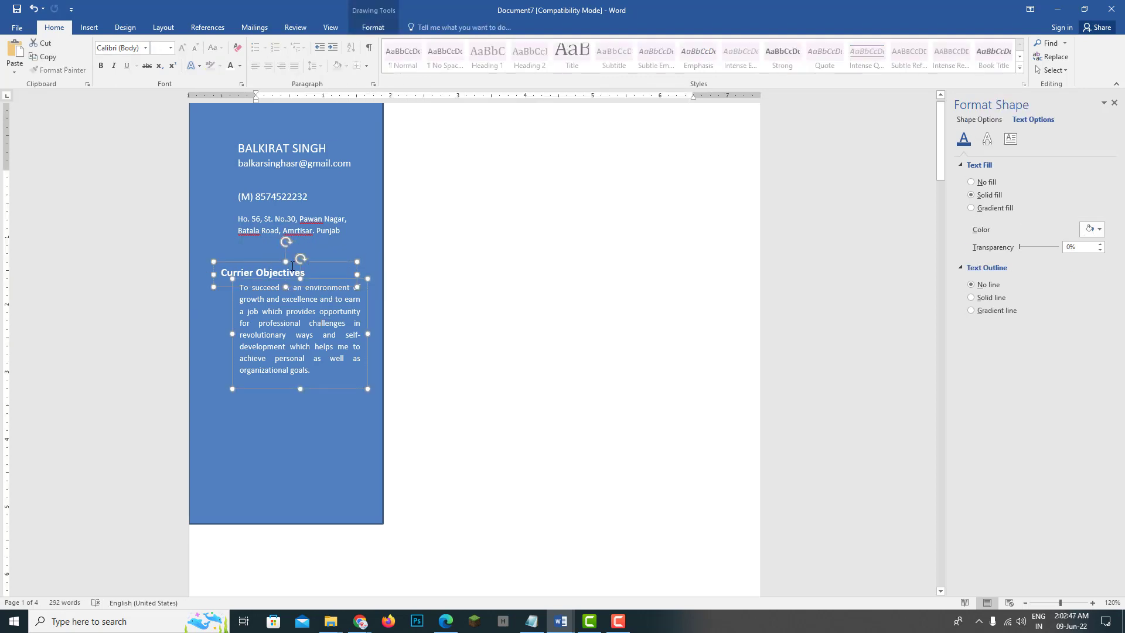
key("ctrl+v")
left_click_drag(376, 241, 335, 381)
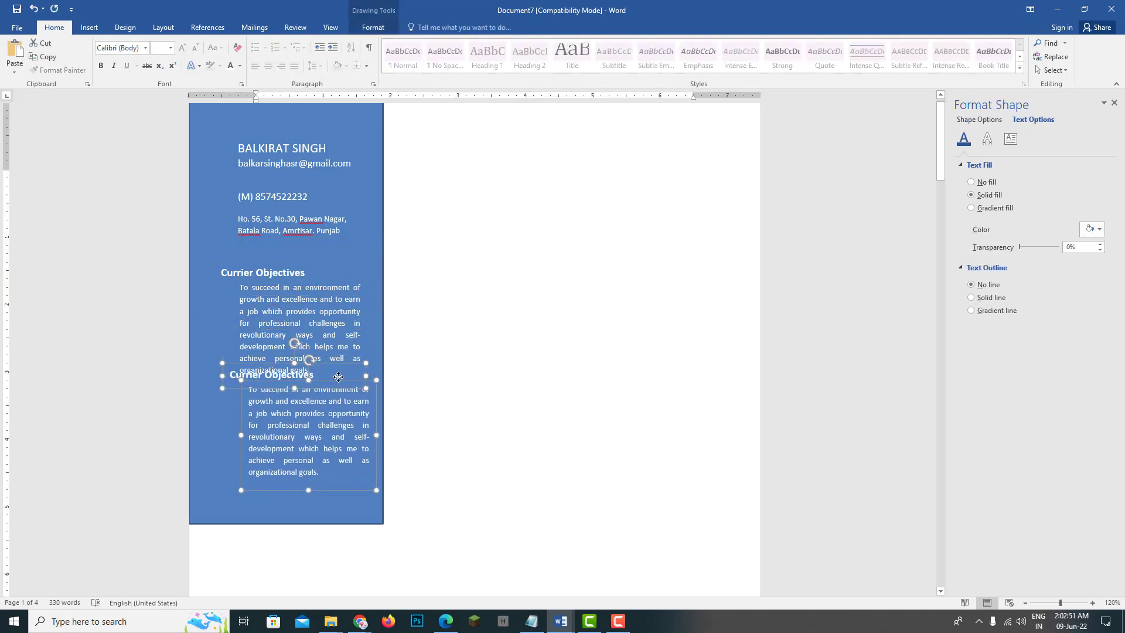
left_click(468, 397)
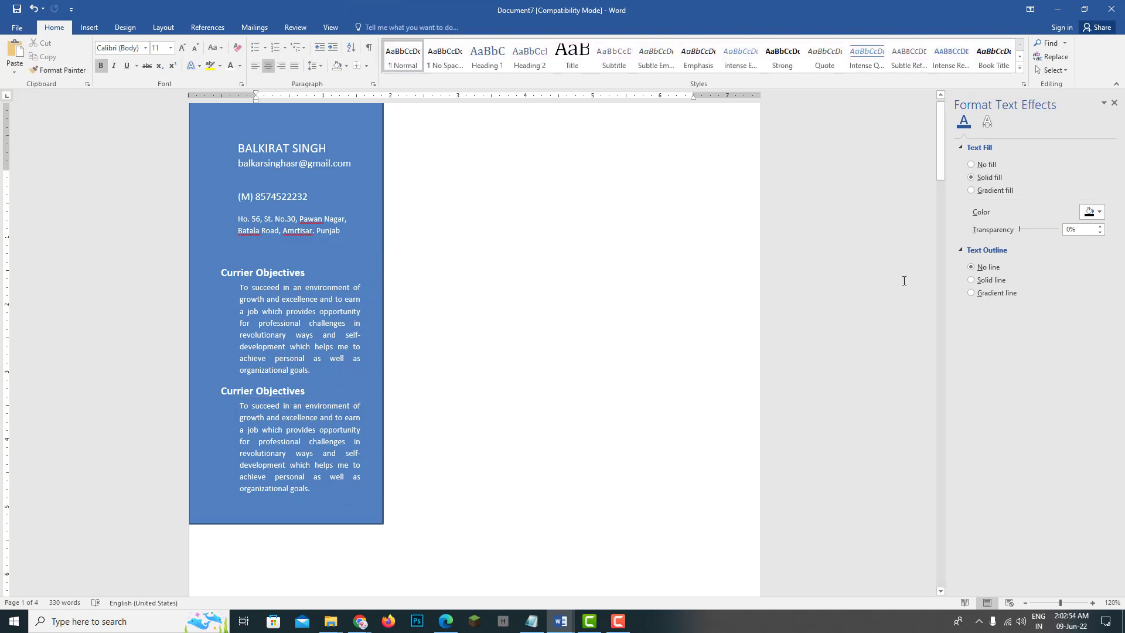
Select the Educational Qualification heading on the letter, then return to the sidebar page
left_click_drag(940, 140, 940, 381)
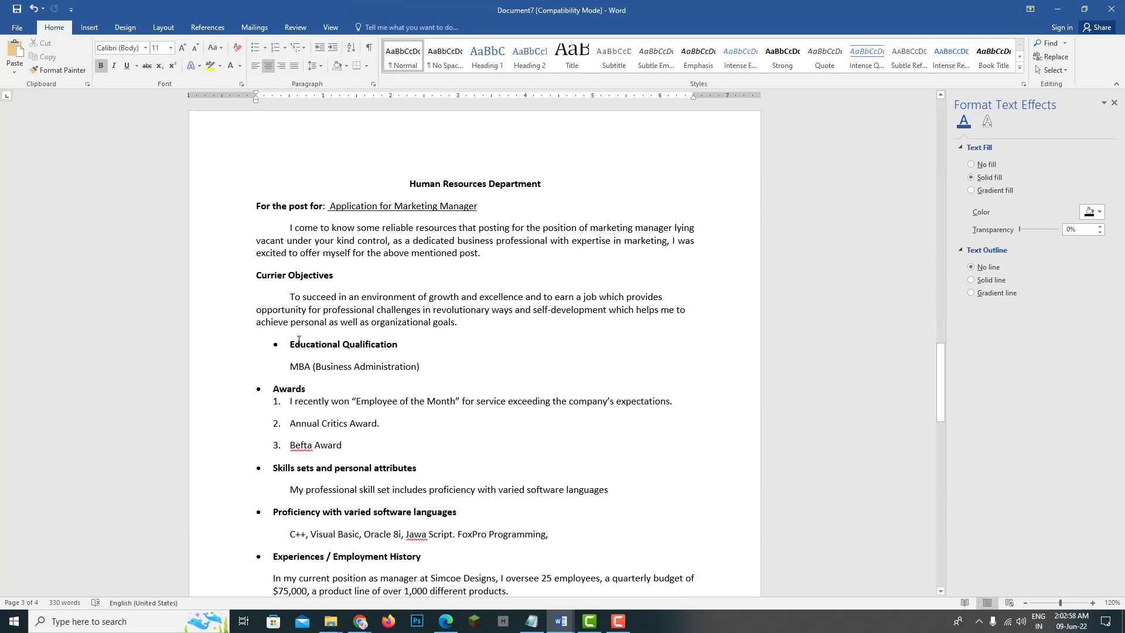
left_click_drag(298, 341, 398, 344)
key("ctrl+c")
scroll(370, 332, "down", 10)
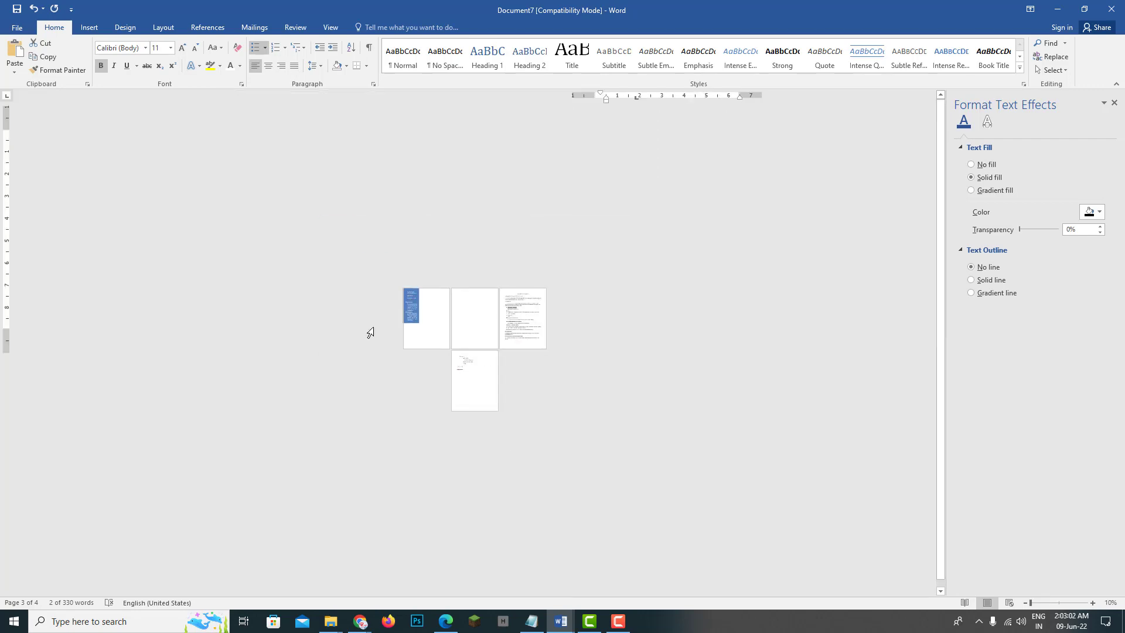
left_click(426, 300)
scroll(406, 298, "up", 9)
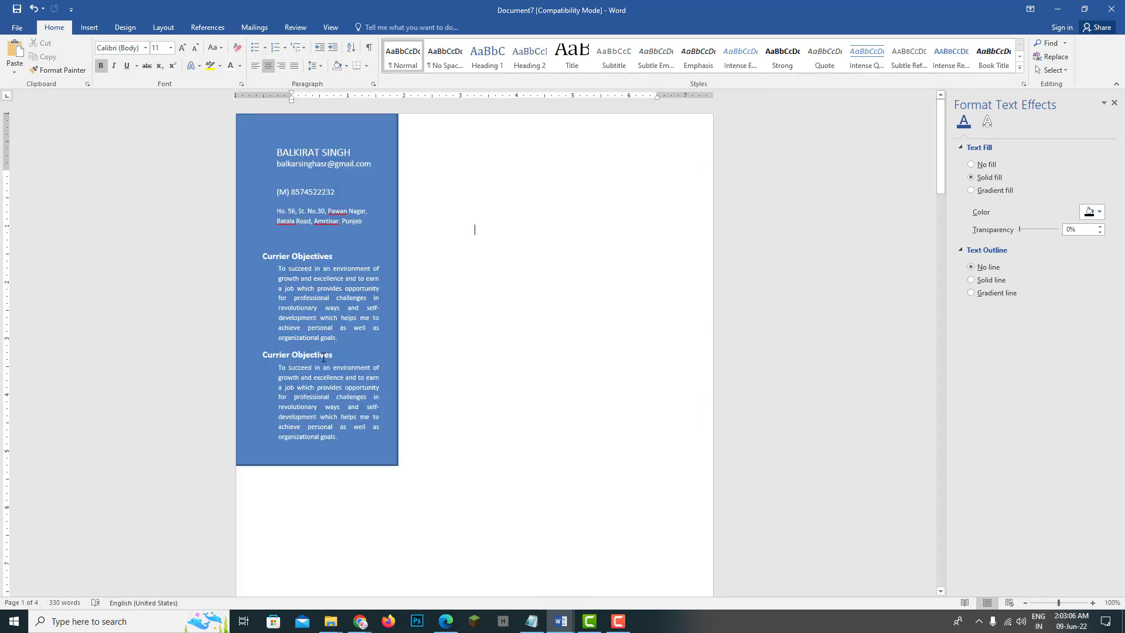
Replace the copied sidebar heading with 'Educational Qualification'
triple_click(323, 356)
key("ctrl+v")
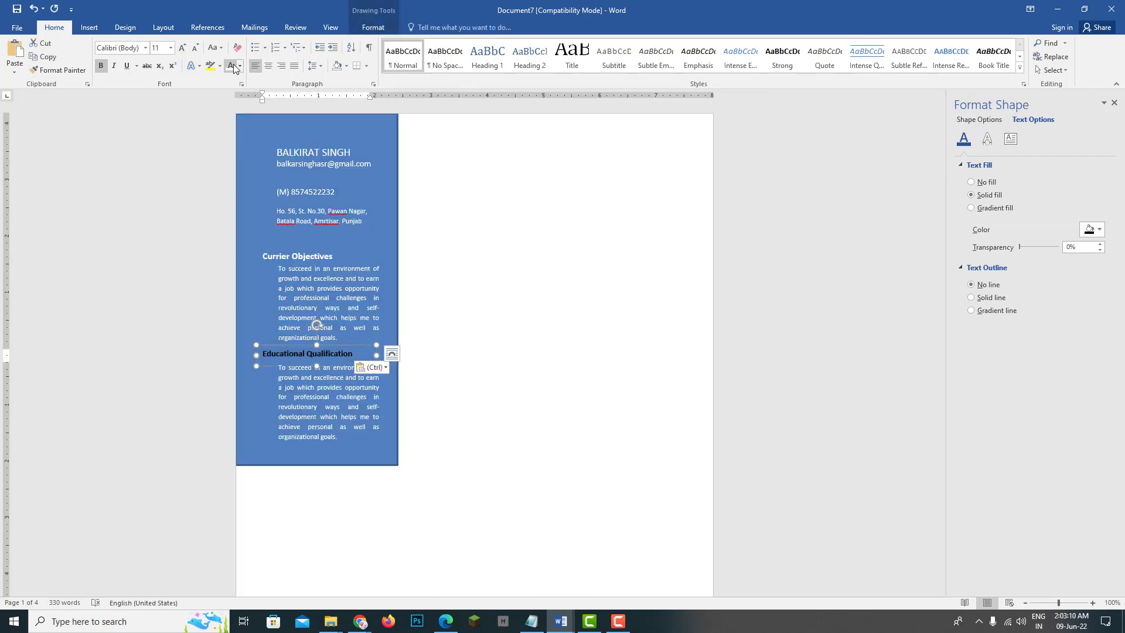
left_click(392, 447)
scroll(351, 384, "down", 8)
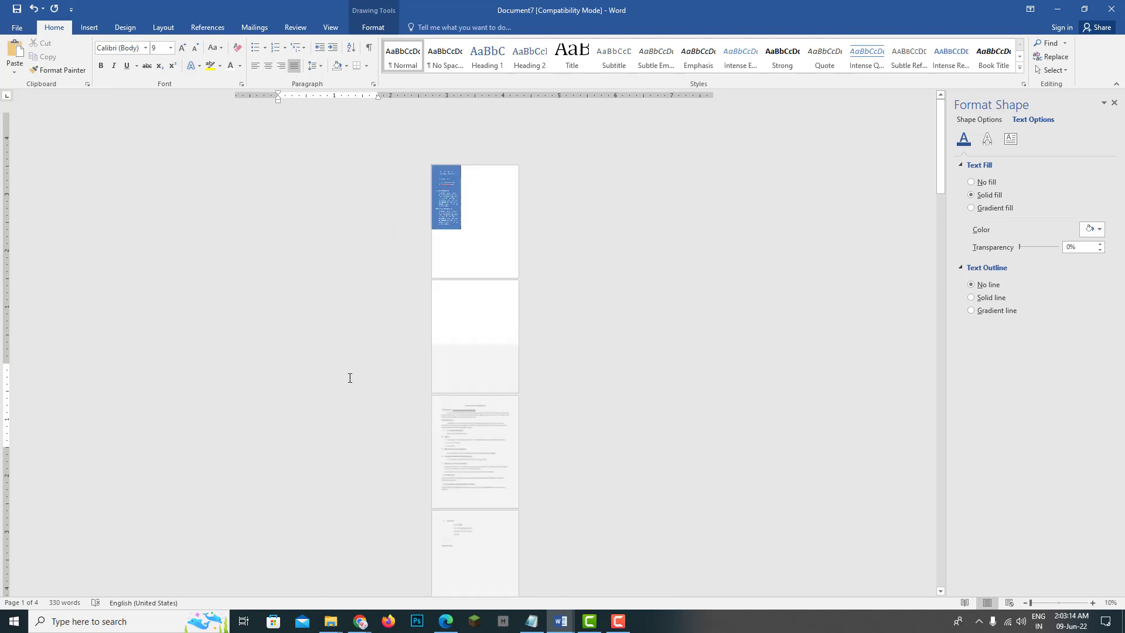
scroll(350, 377, "down", 1)
scroll(527, 306, "up", 2)
Paste the letter's 'MBA (Business Administration)' line into the sidebar body box
left_click(527, 306)
scroll(527, 311, "up", 8)
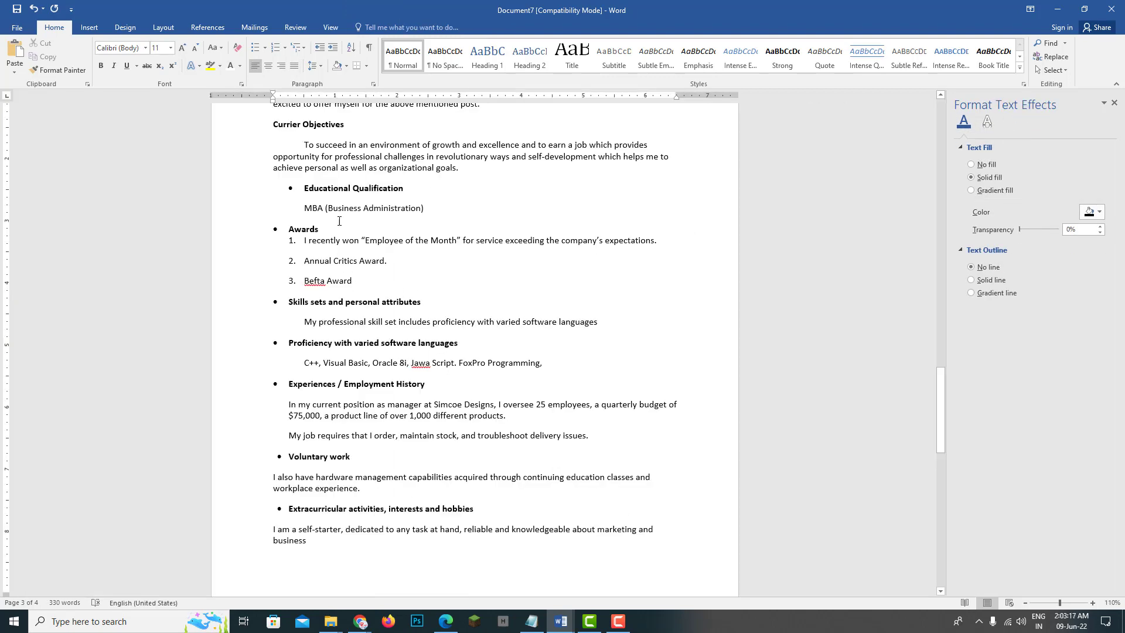
triple_click(307, 207)
scroll(352, 263, "down", 5)
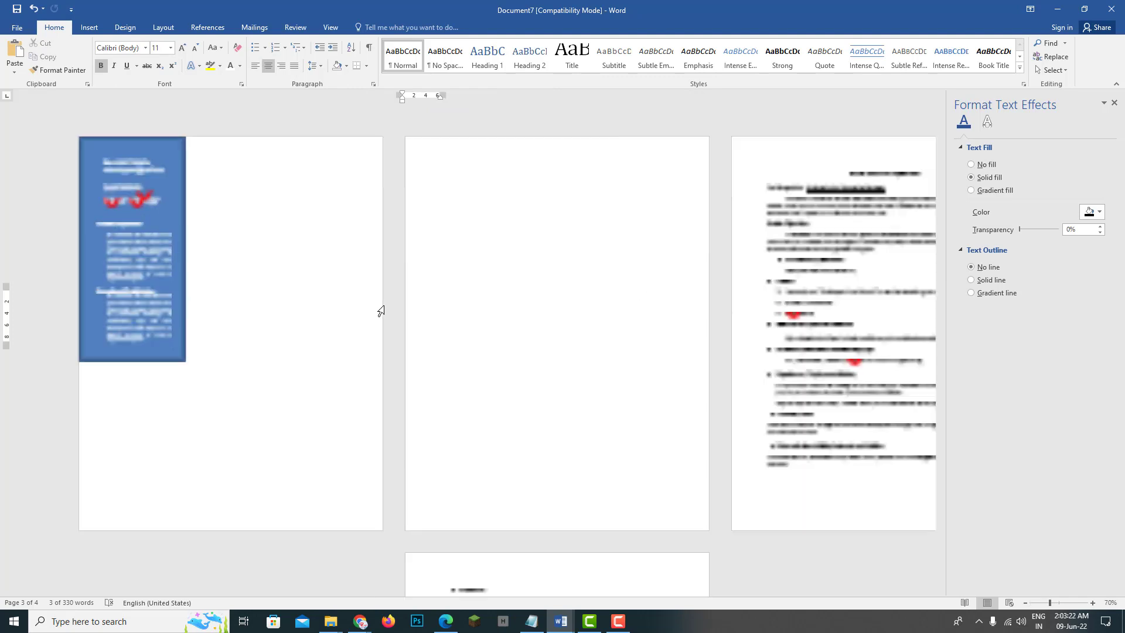
scroll(381, 310, "up", 4)
left_click(310, 351)
key("ctrl+v")
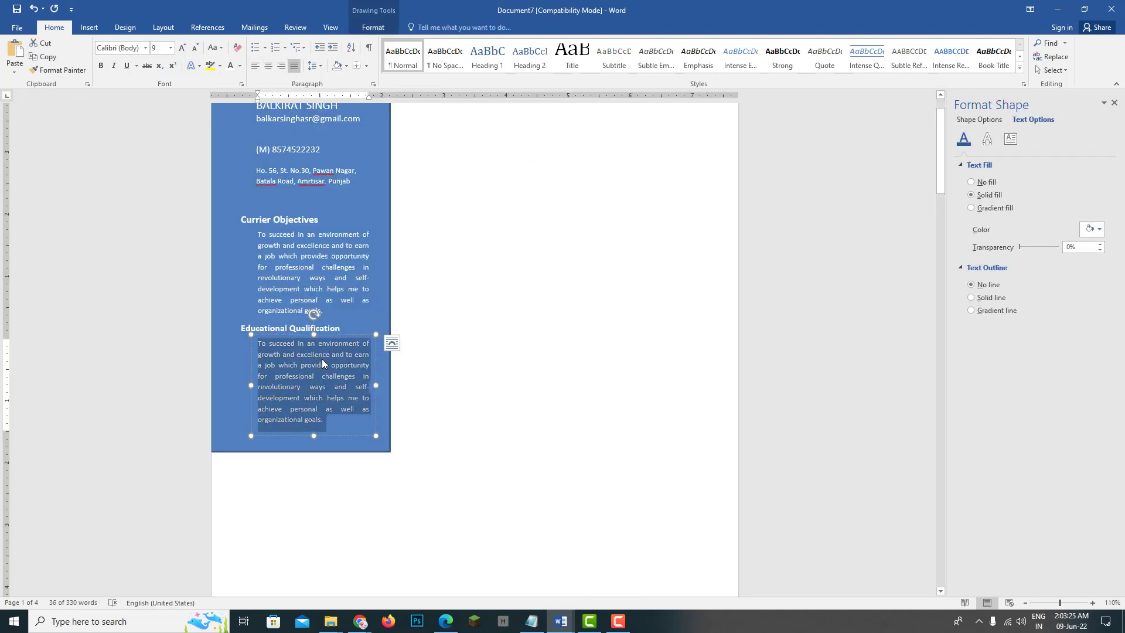
key("BackSpace")
type("MBA(Business Administration)")
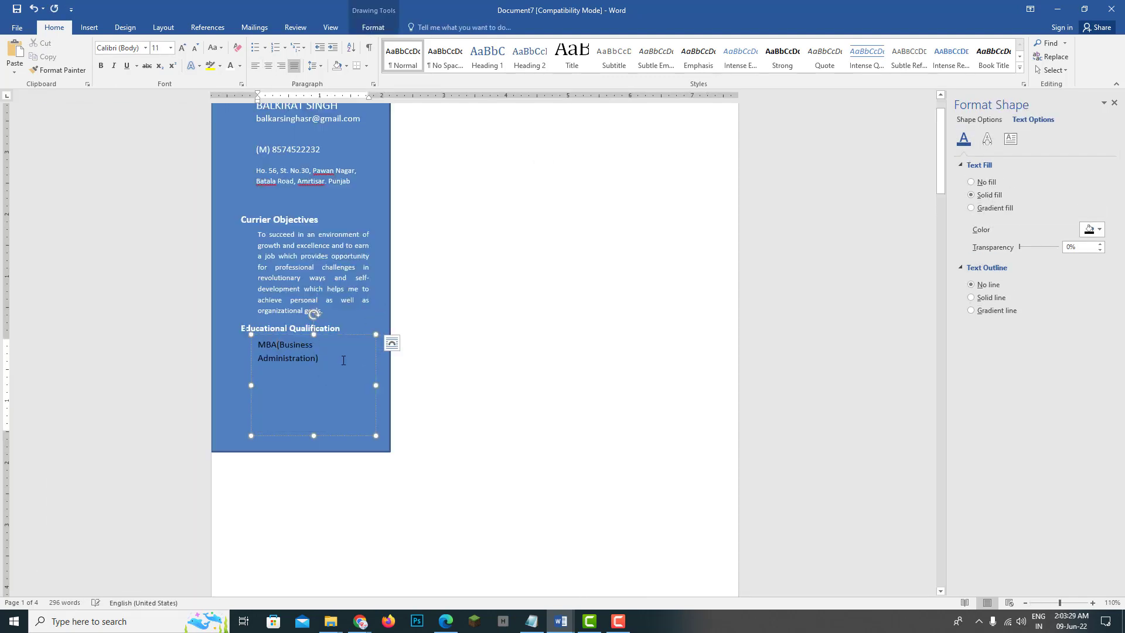
key("ctrl+z")
Left-align the MBA line and resize its box to one line under the heading
left_click_drag(243, 386, 227, 386)
left_click(294, 67)
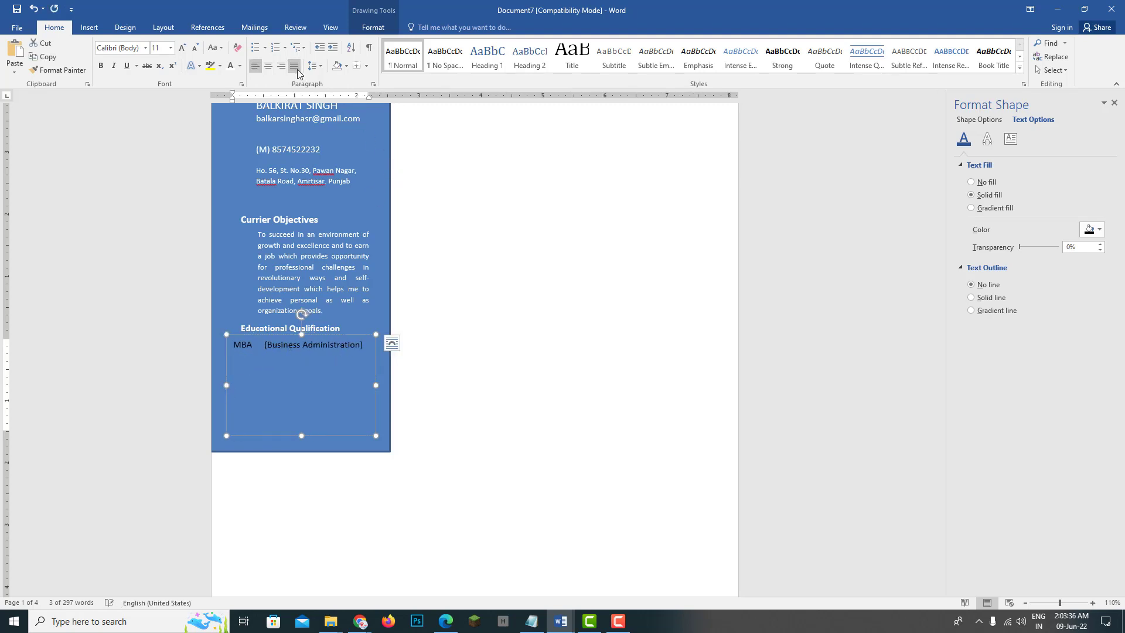
left_click(258, 349)
key("BackSpace")
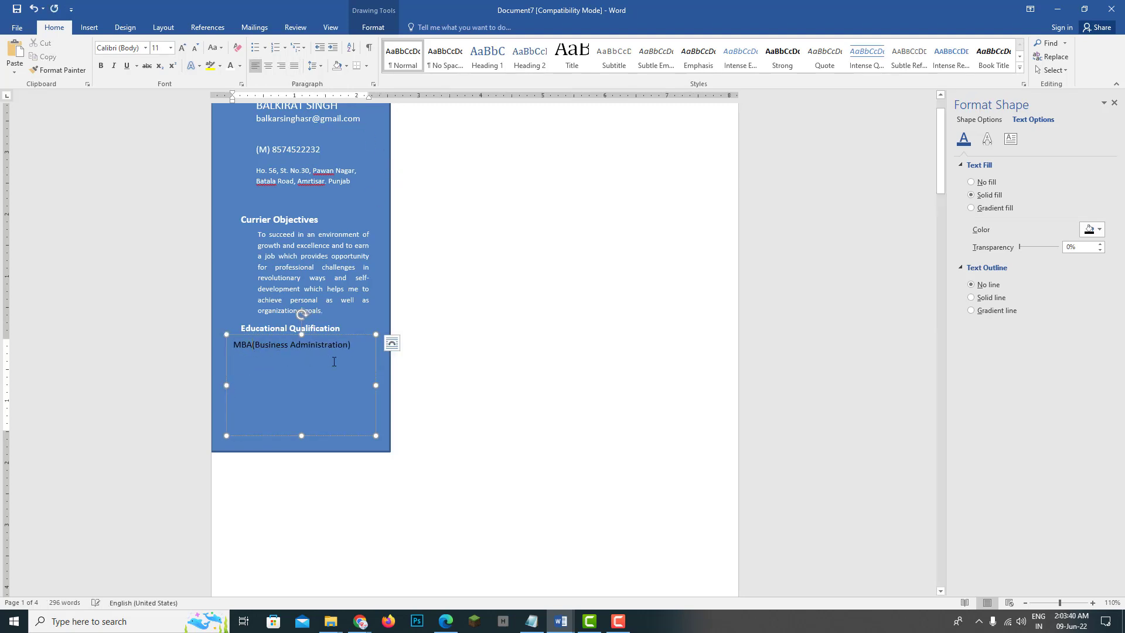
left_click_drag(302, 435, 301, 357)
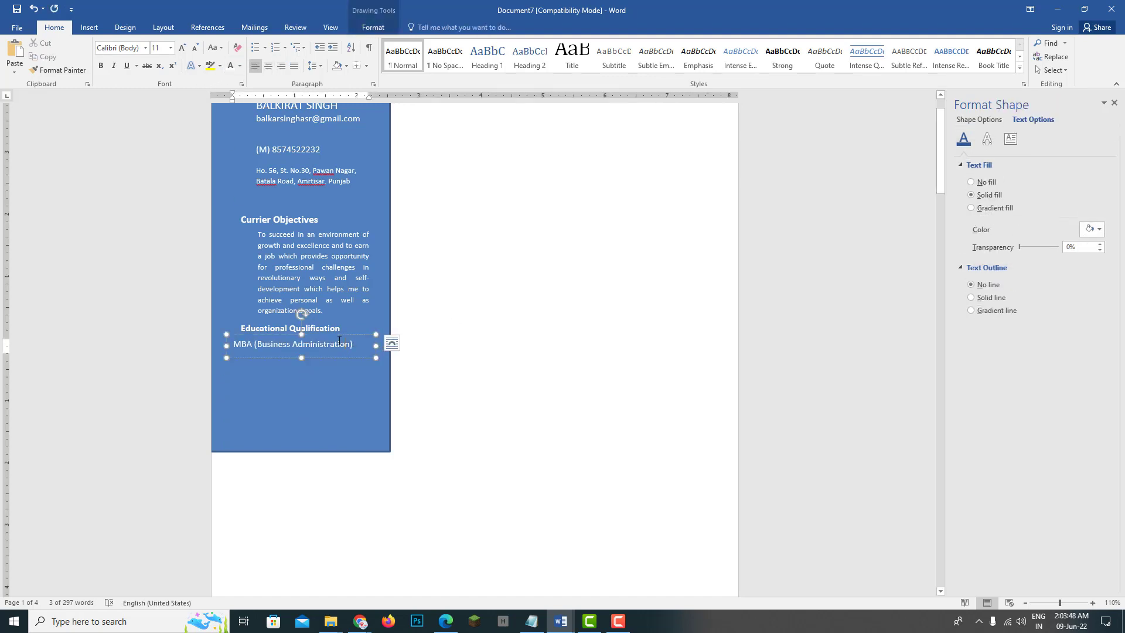
left_click_drag(378, 343, 402, 343)
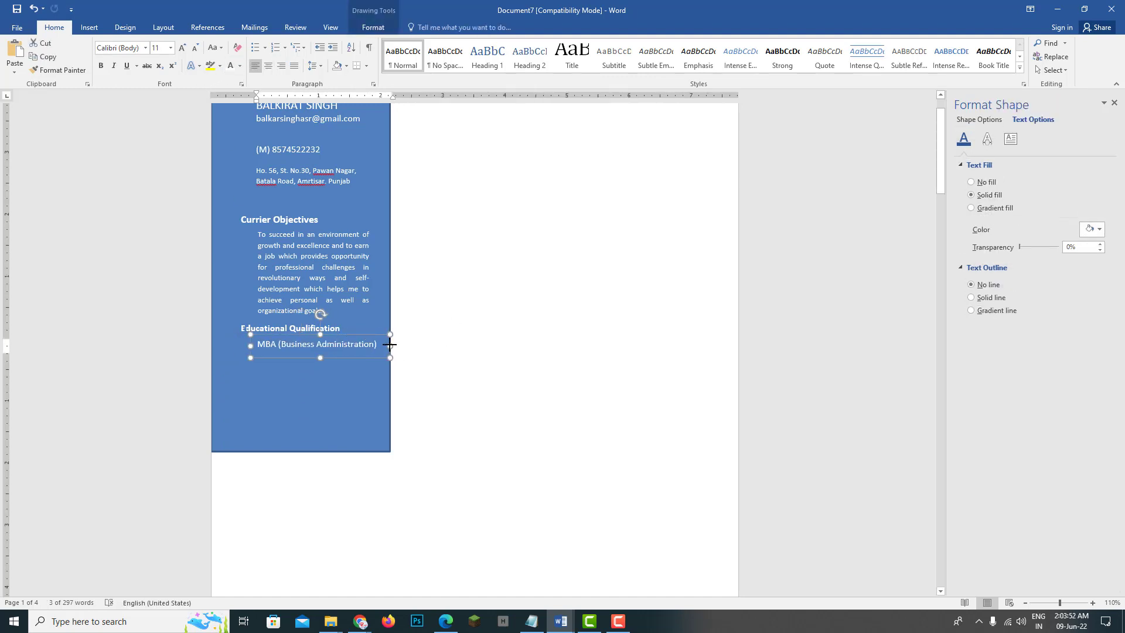
Enlarge the objectives paragraph text and nudge the Currier Objectives heading up
left_click(387, 280)
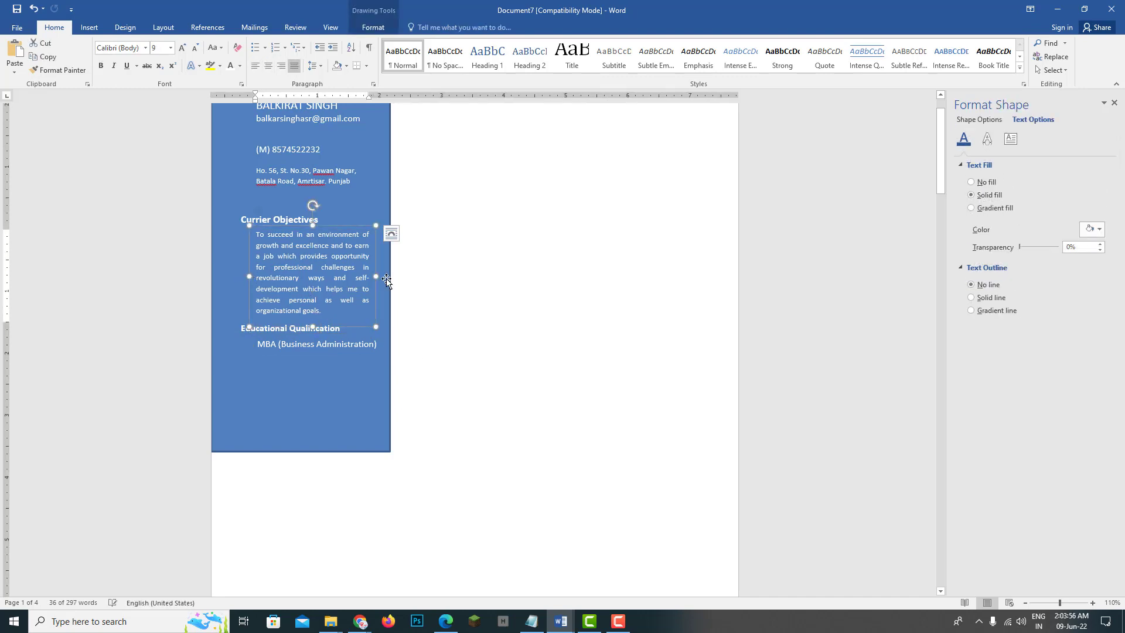
left_click(182, 48)
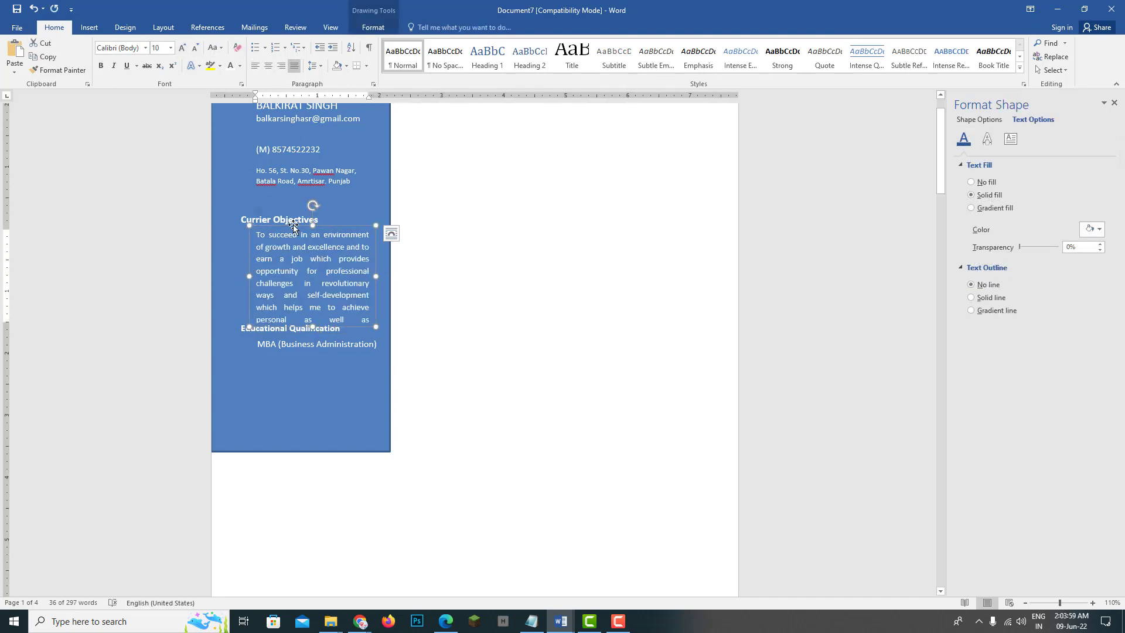
left_click(291, 220)
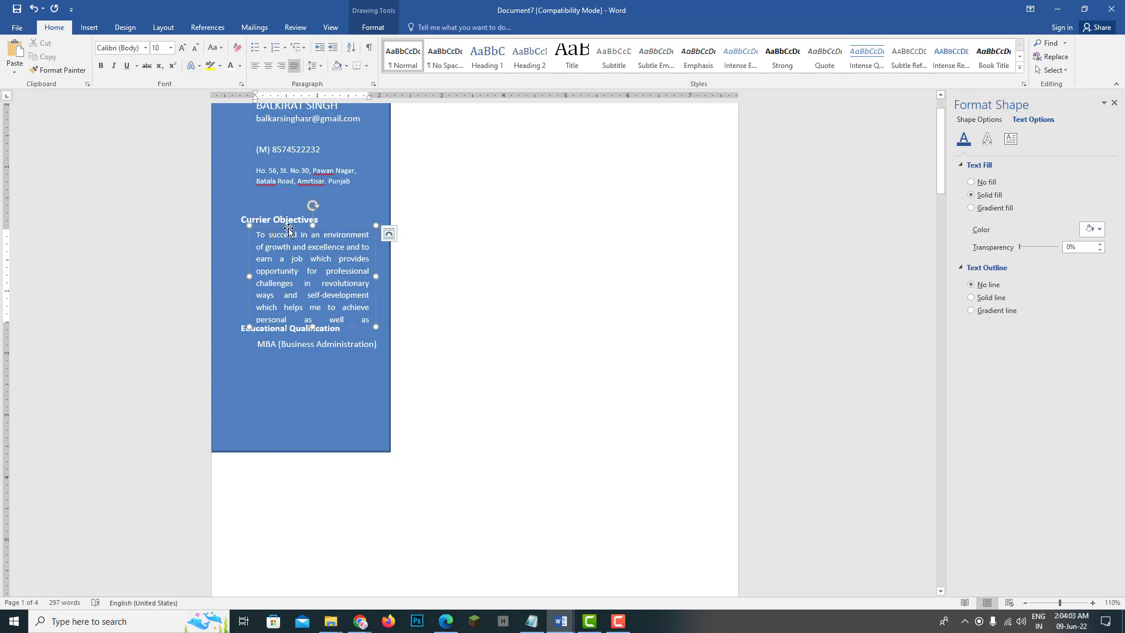
mouse_move(314, 205)
left_mouse_down()
mouse_move(310, 191)
mouse_move(314, 205)
left_mouse_up()
left_click(325, 227)
left_click(431, 271)
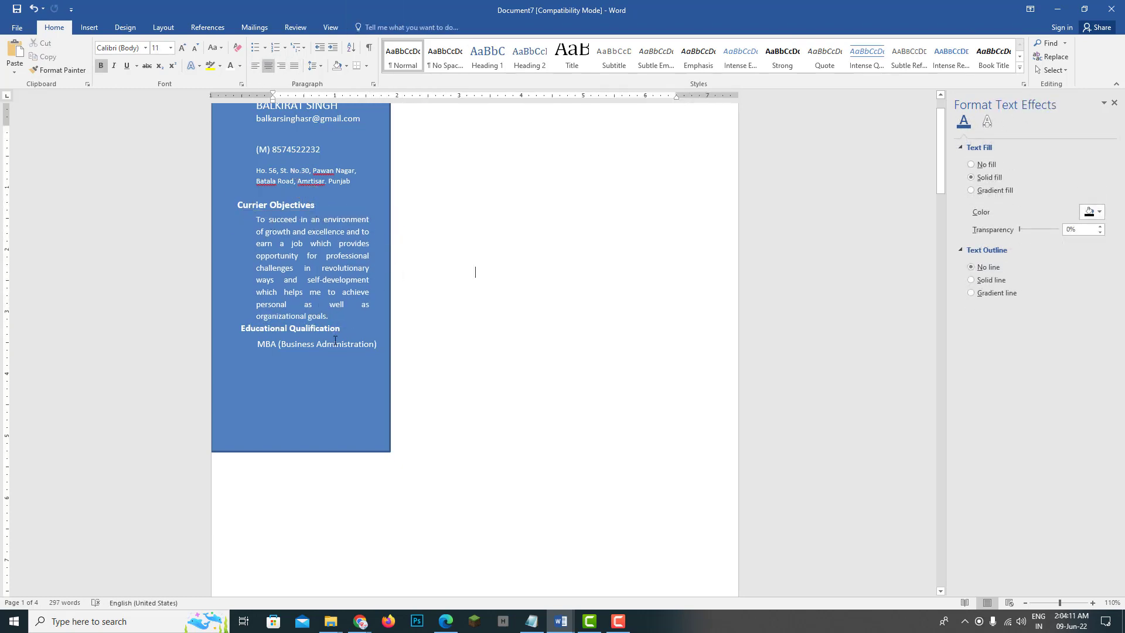
Move the Educational Qualification heading and MBA line lower, leaving a gap below the objectives
left_click(364, 337)
left_click_drag(365, 337, 363, 352)
left_click(301, 327)
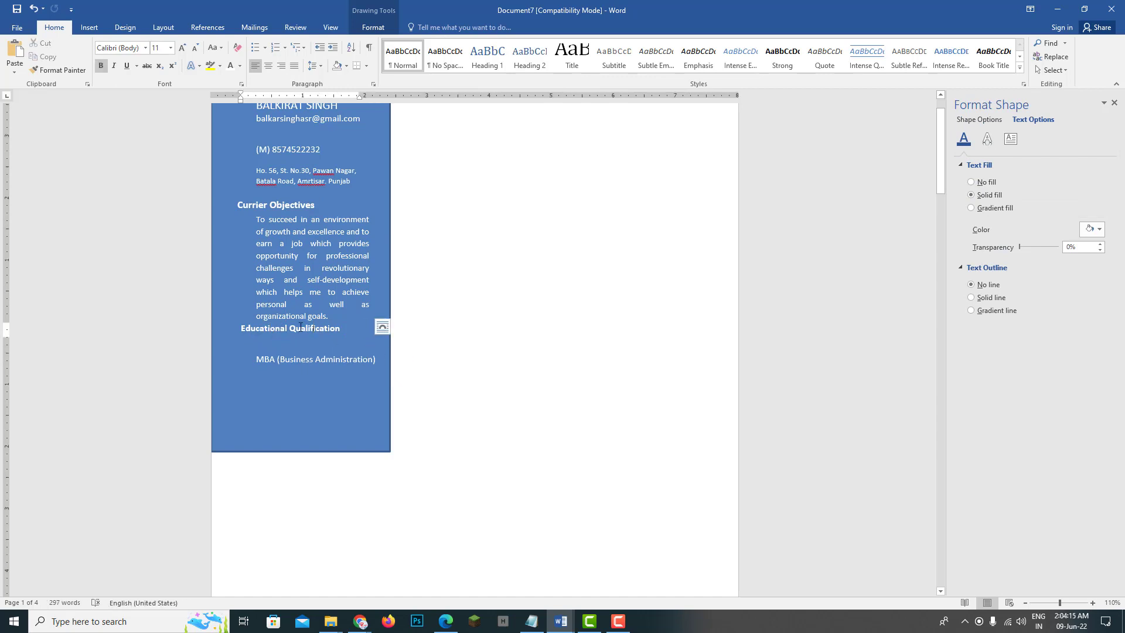
left_click_drag(250, 321, 253, 333)
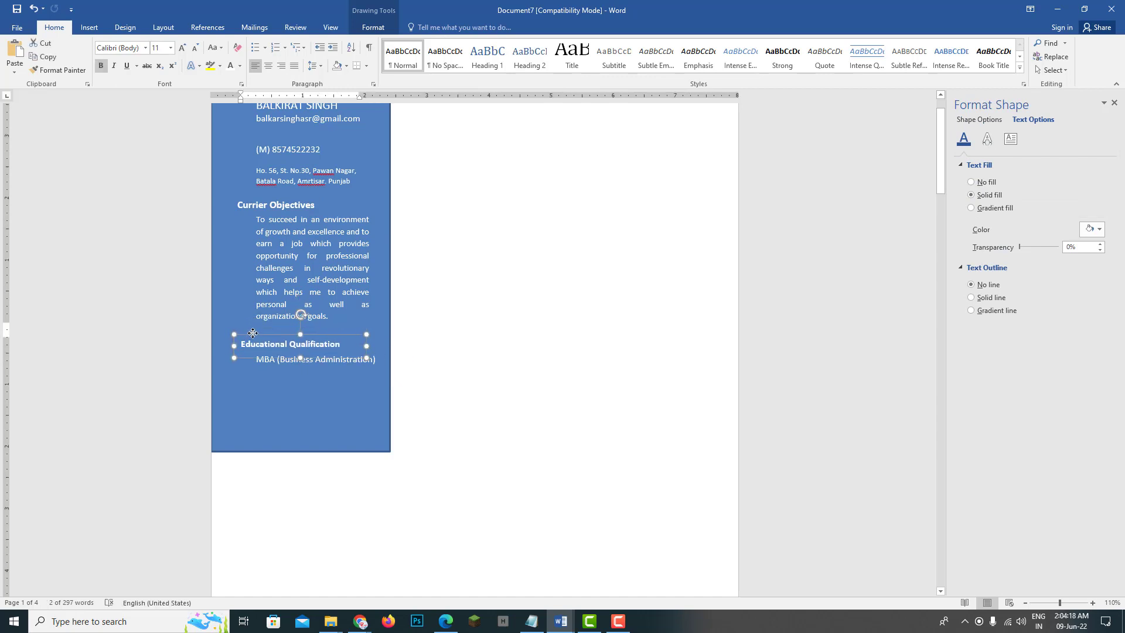
left_click(474, 389)
Stretch the blue sidebar rectangle down to the bottom of the page
left_click(301, 451)
left_click_drag(301, 451, 300, 574)
scroll(318, 488, "down", 4, "ctrl")
left_click_drag(194, 409, 201, 519)
scroll(317, 319, "up", 4, "ctrl")
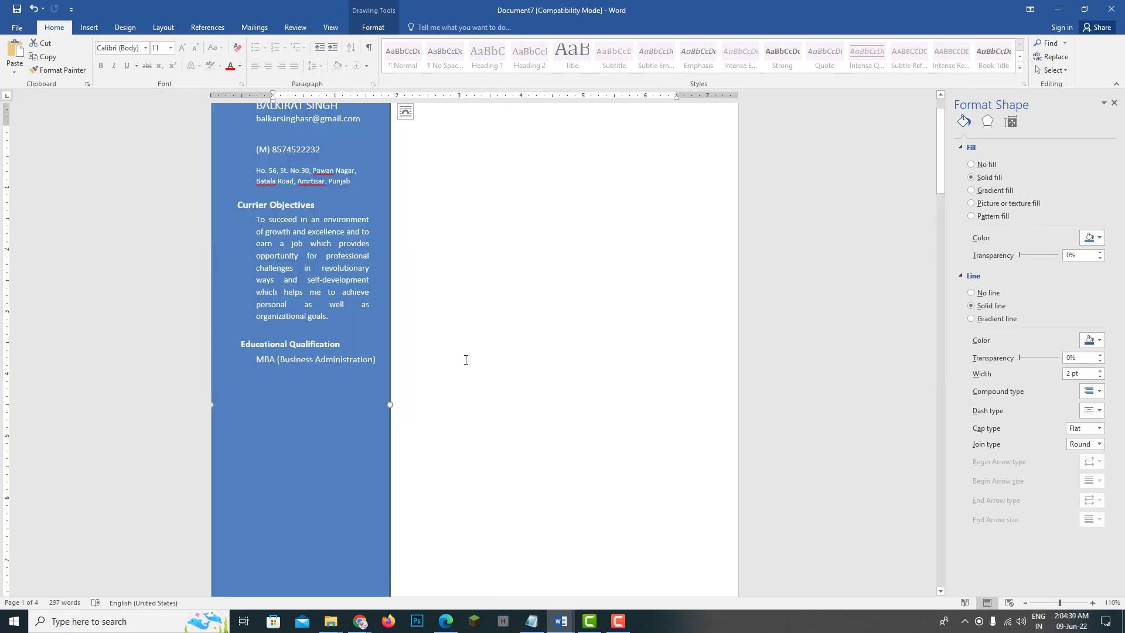
left_click(435, 358)
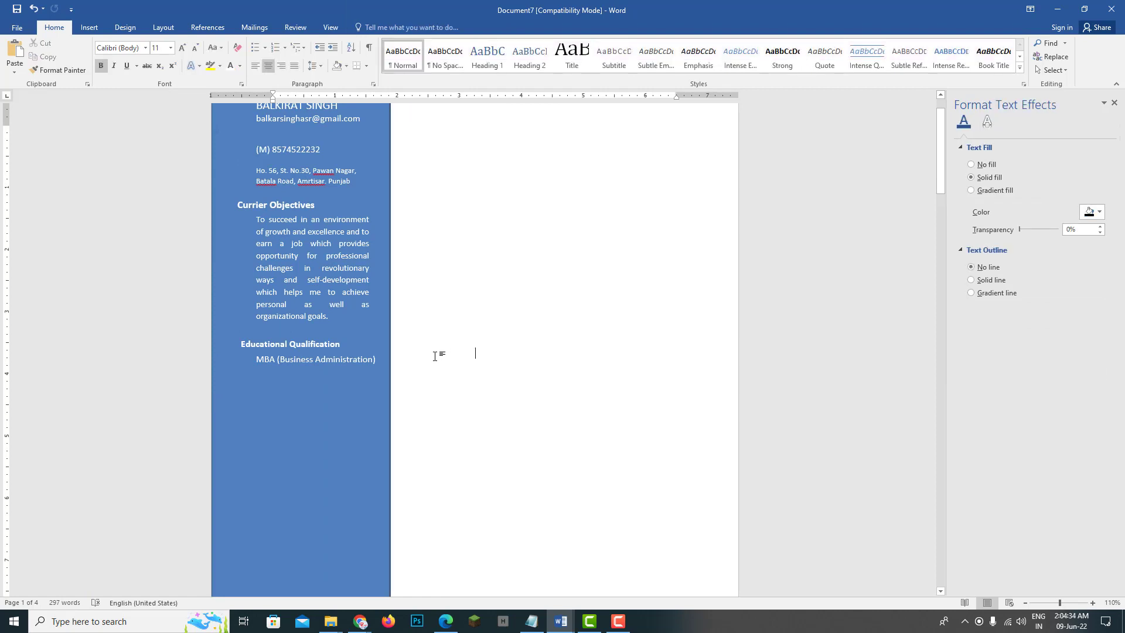
Select the Educational Qualification heading and MBA boxes together
scroll(421, 348, "up", 2)
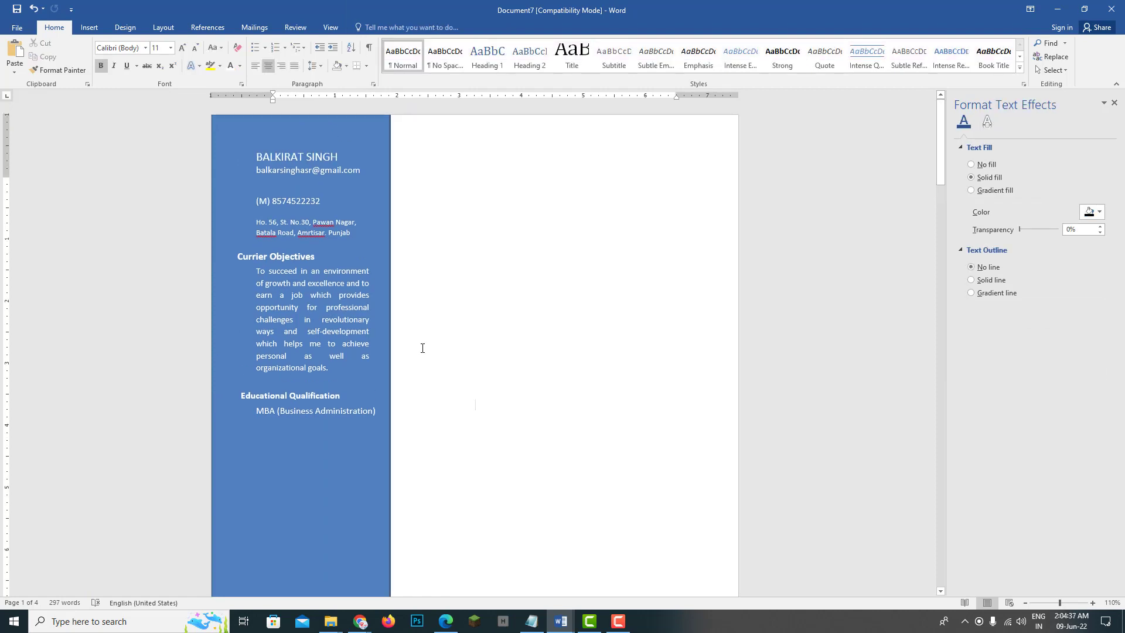
left_click(297, 406)
left_click(477, 422)
left_click(290, 395)
left_click(386, 423, "shift")
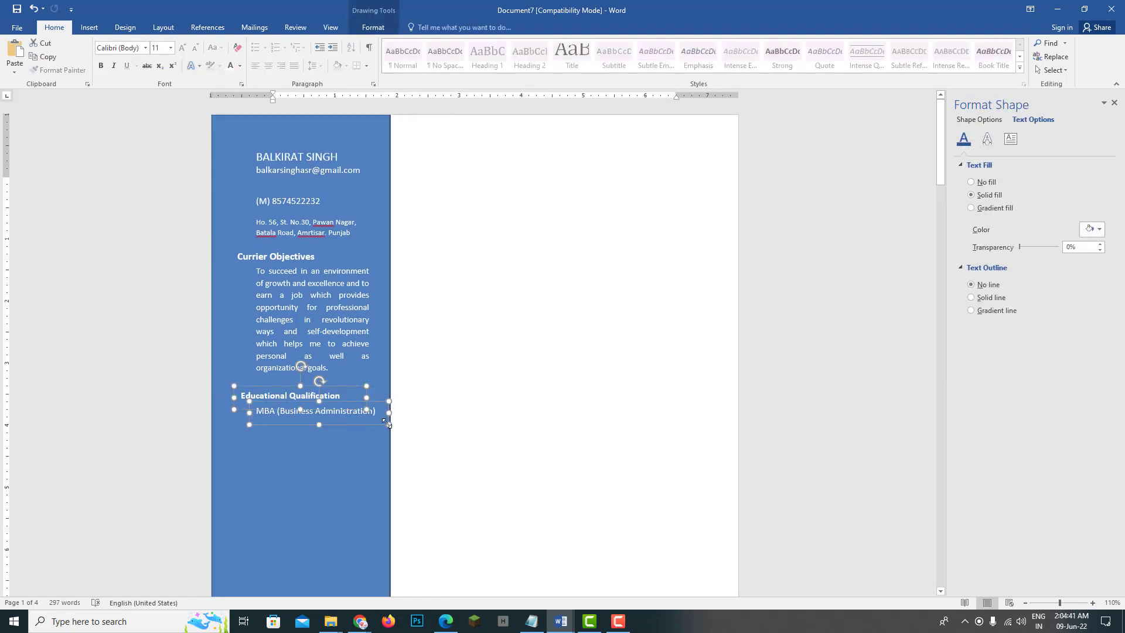
Place a copy of the education section lower in the blue sidebar
left_click_drag(352, 424, 355, 478)
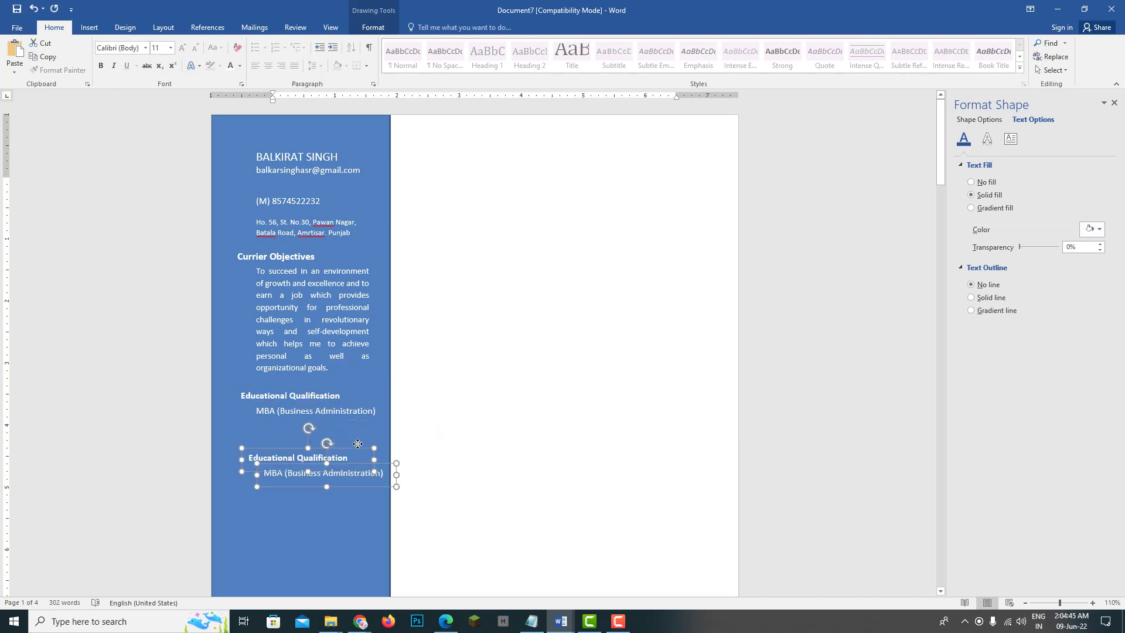
left_click(421, 571)
scroll(379, 409, "down", 7)
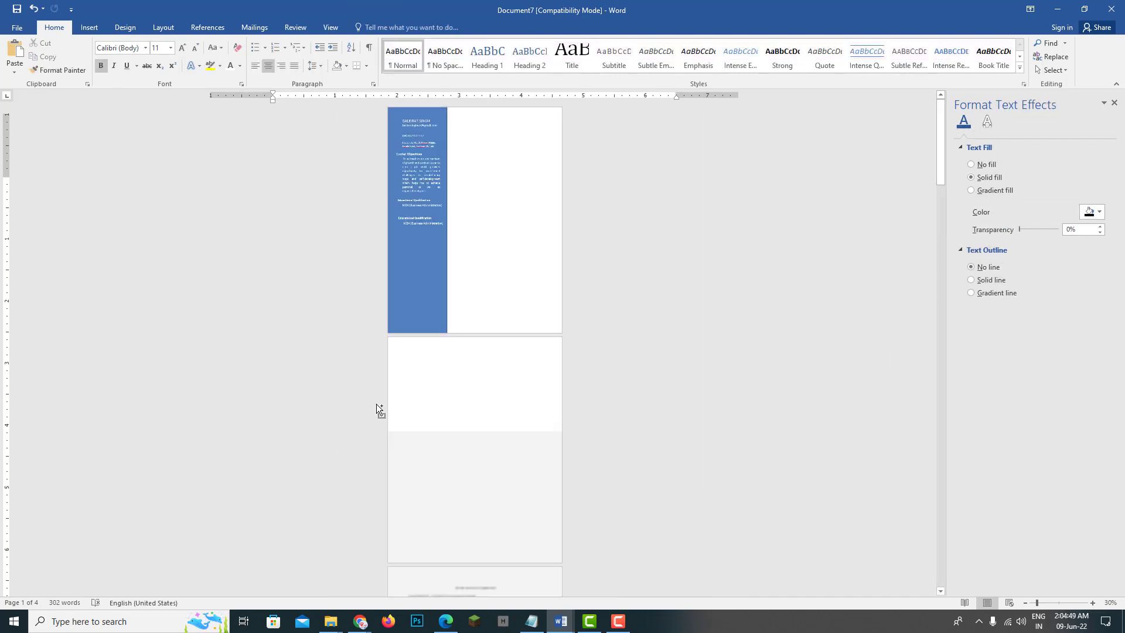
scroll(379, 409, "down", 3)
scroll(543, 305, "up", 9)
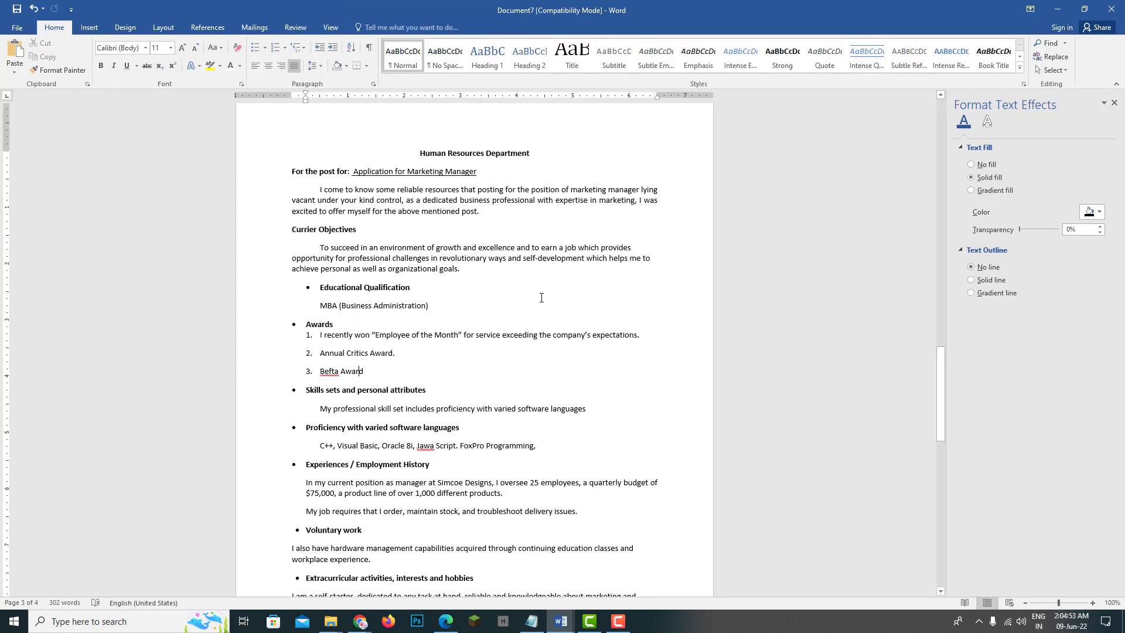
scroll(410, 316, "down", 5)
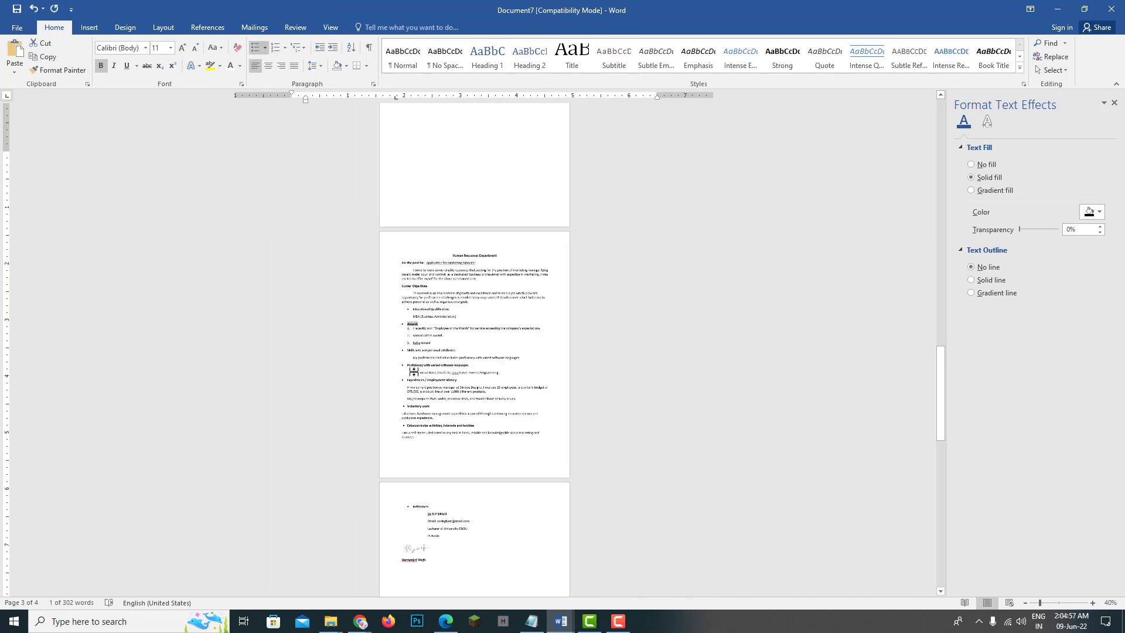
scroll(410, 316, "down", 3)
left_click(414, 314)
scroll(410, 321, "up", 8)
Grow the Awards and Educational Qualification heading fonts by one size each
left_click(339, 416)
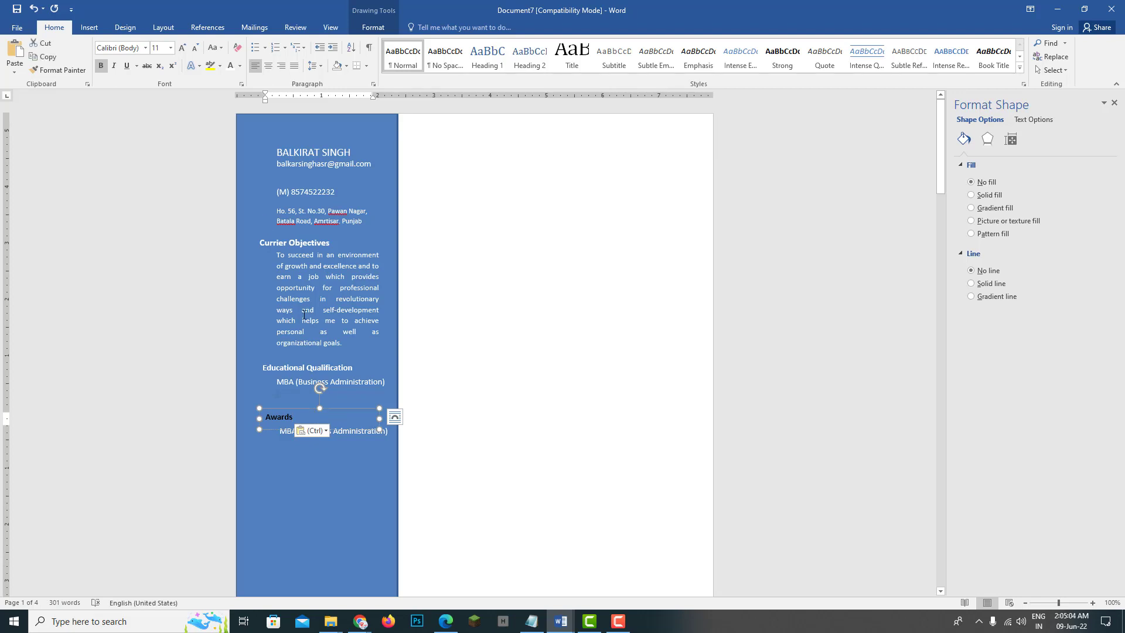
left_click(183, 48)
left_click(297, 370)
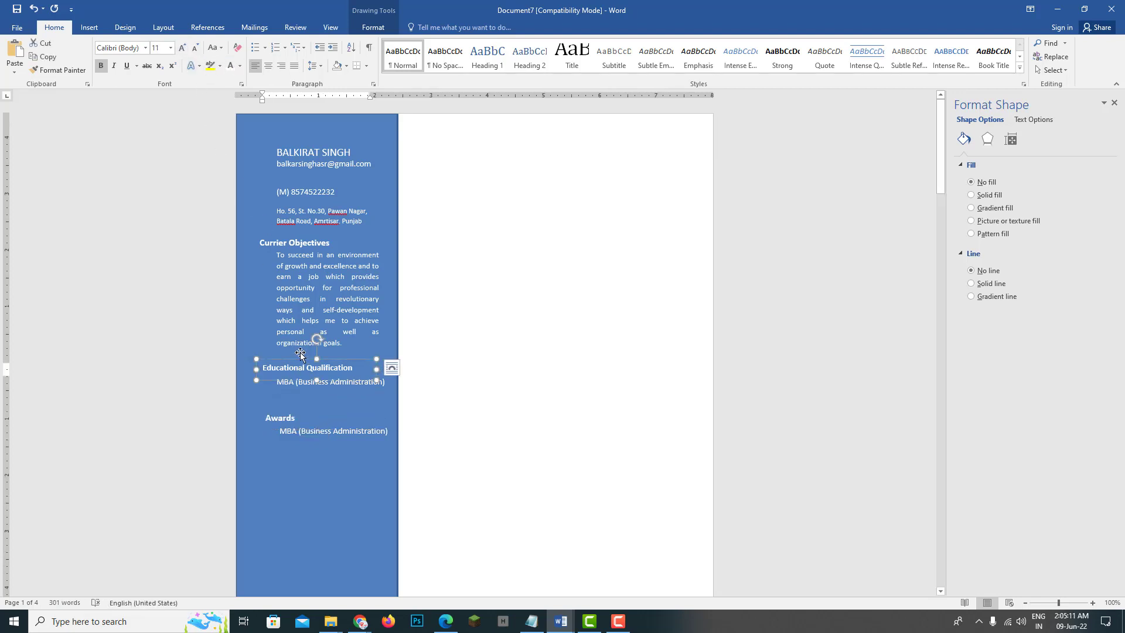
left_click(182, 47)
left_click(339, 391)
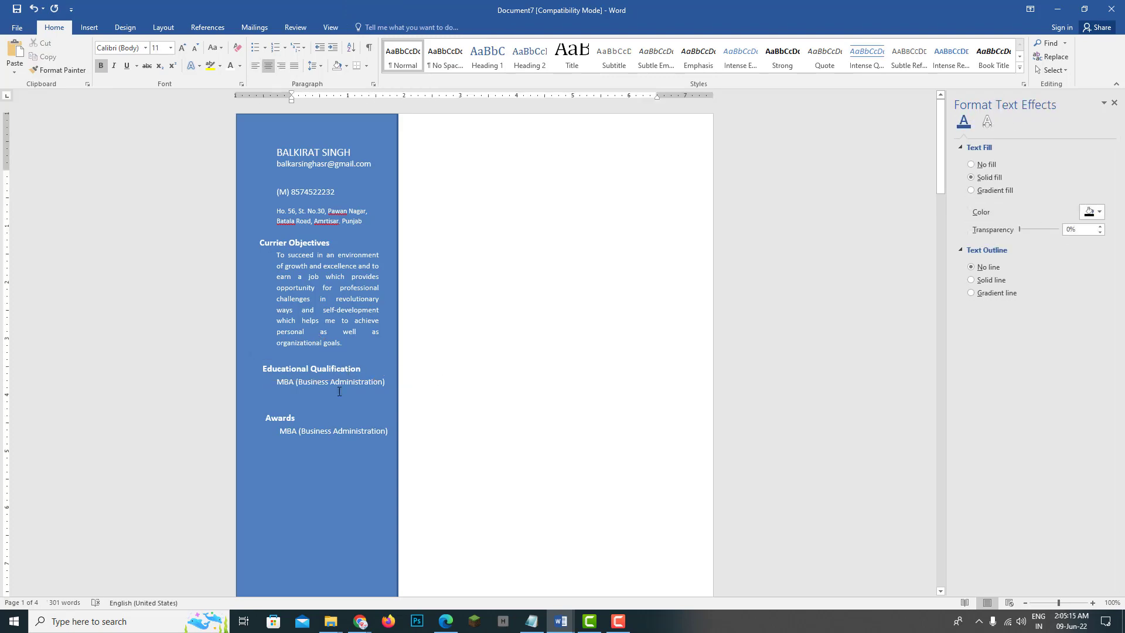
left_click(315, 446)
left_click(502, 356)
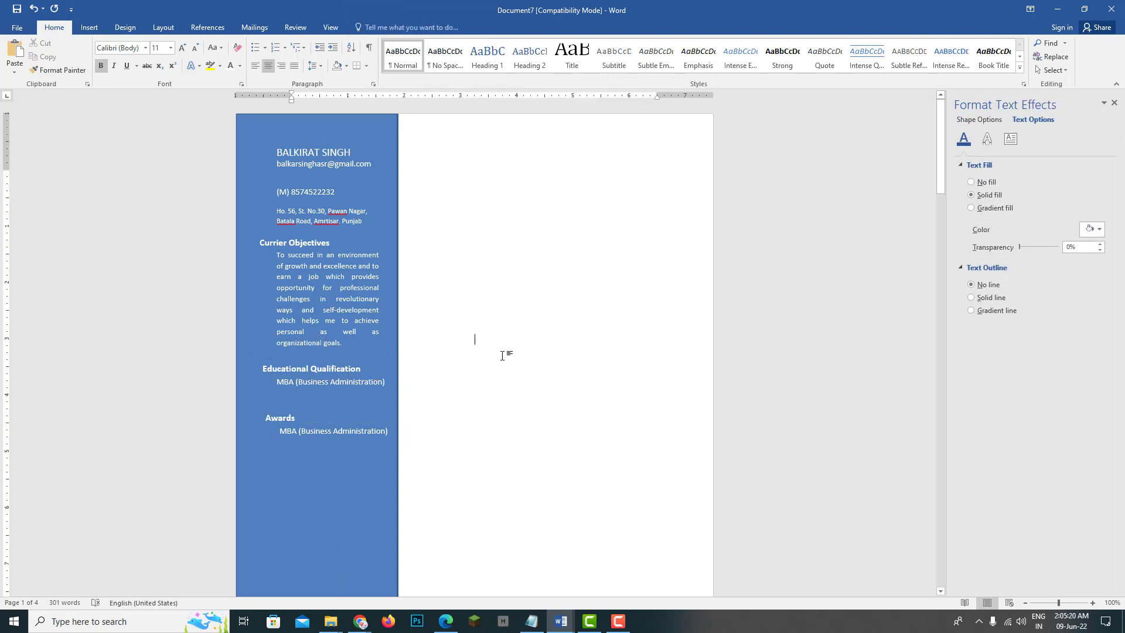
scroll(502, 356, "down", 8, "ctrl")
scroll(516, 316, "up", 9, "ctrl")
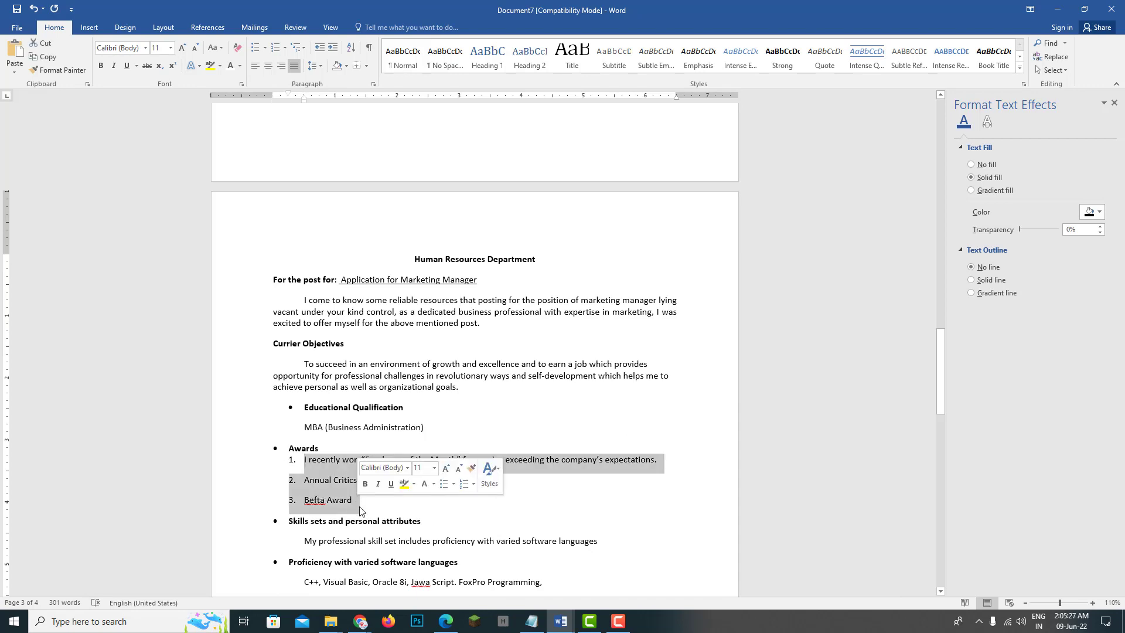
Paste the letter's three numbered award items over the MBA line in the Awards box
left_click_drag(355, 502, 287, 460)
scroll(382, 402, "down", 8, "ctrl")
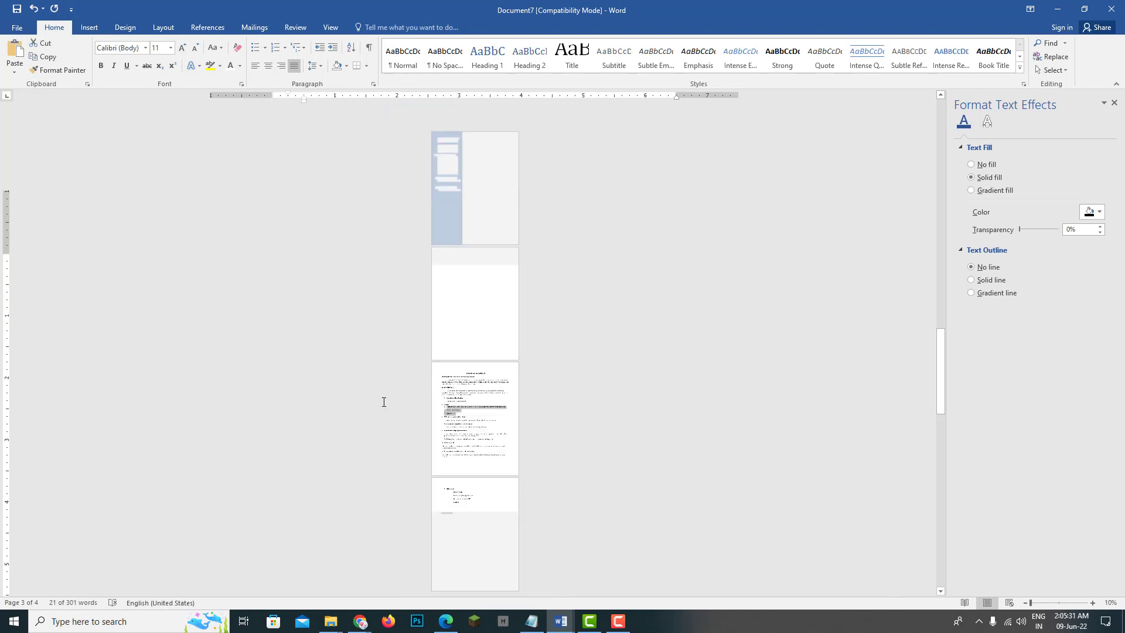
left_click(432, 309)
scroll(409, 301, "up", 8, "ctrl")
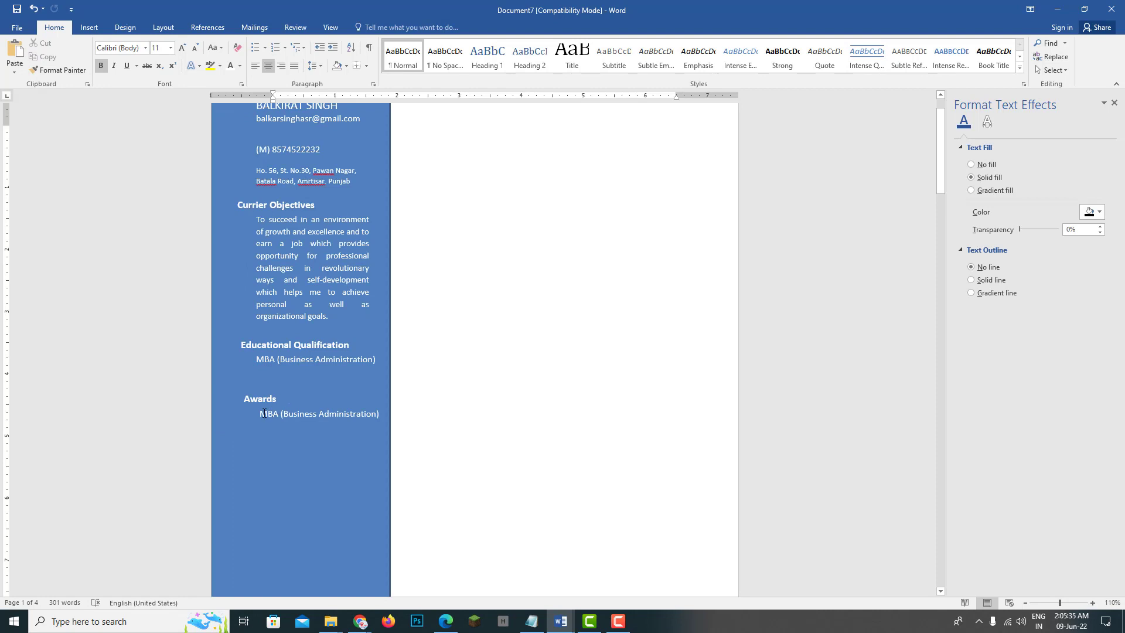
triple_click(264, 413)
key("ctrl+v")
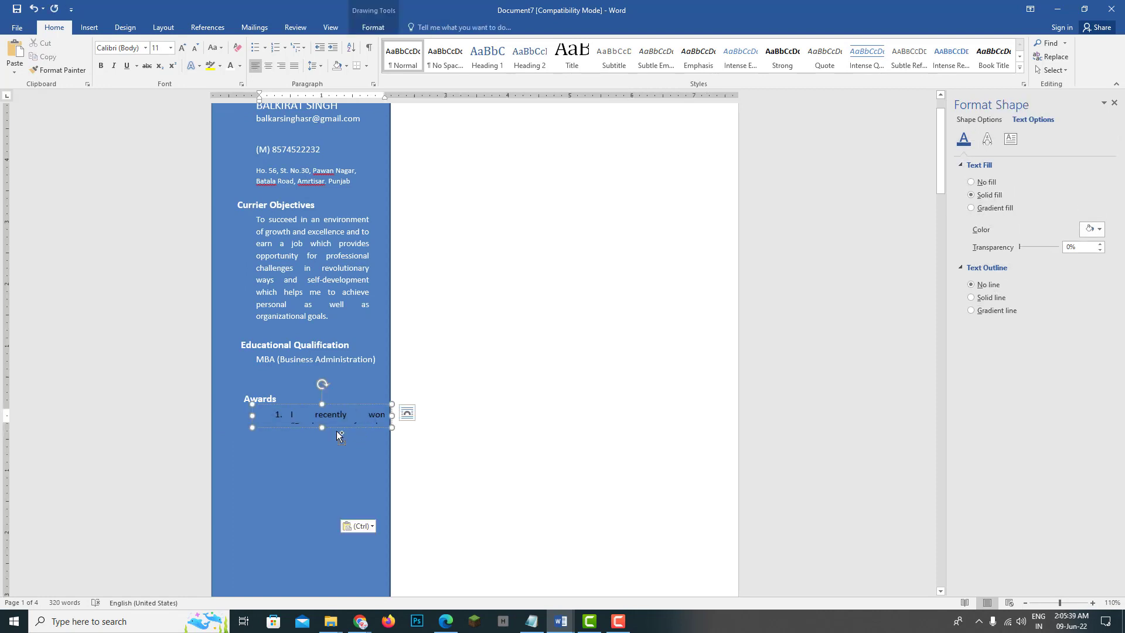
key("ctrl")
Lengthen and widen the Awards box, justify the list, and select the stray ')'
left_click_drag(321, 427, 321, 536)
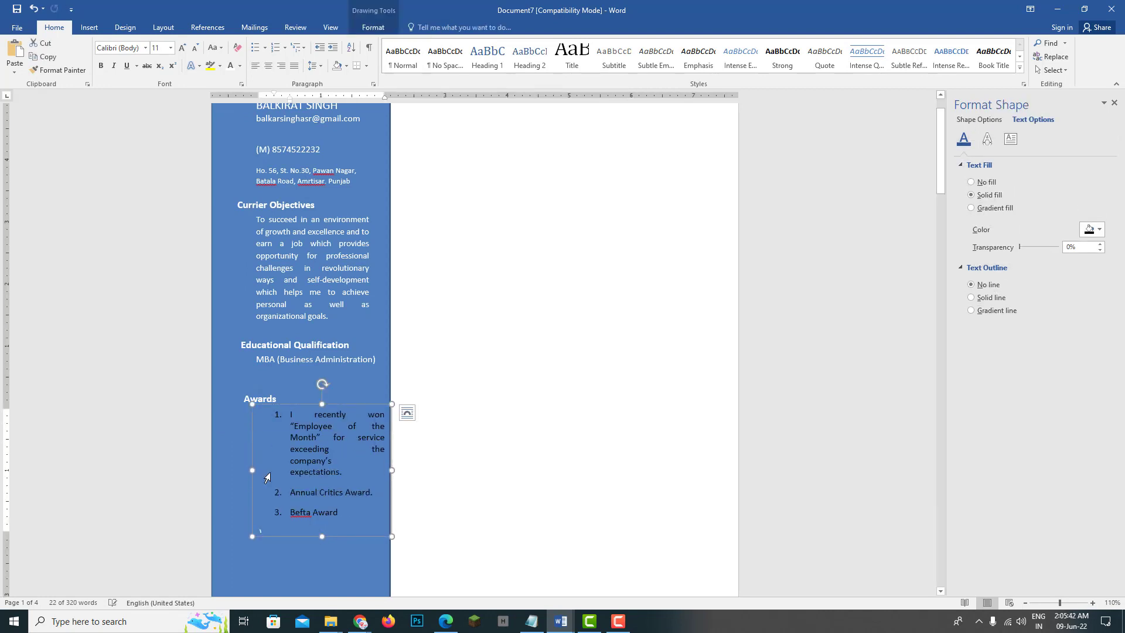
left_click_drag(254, 470, 211, 474)
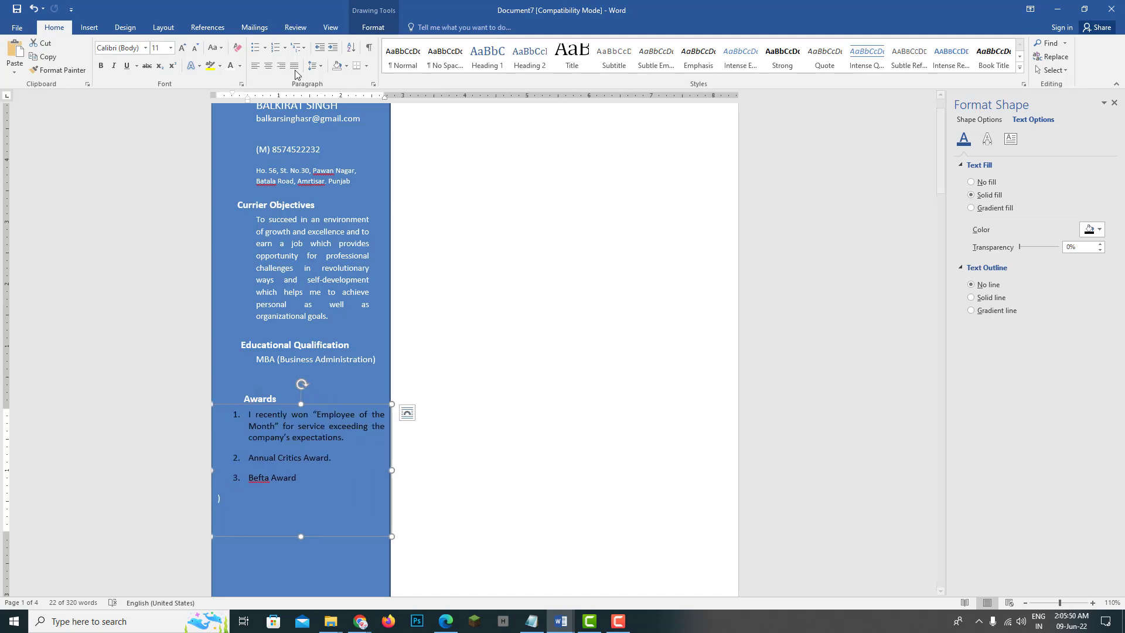
key("ctrl+j")
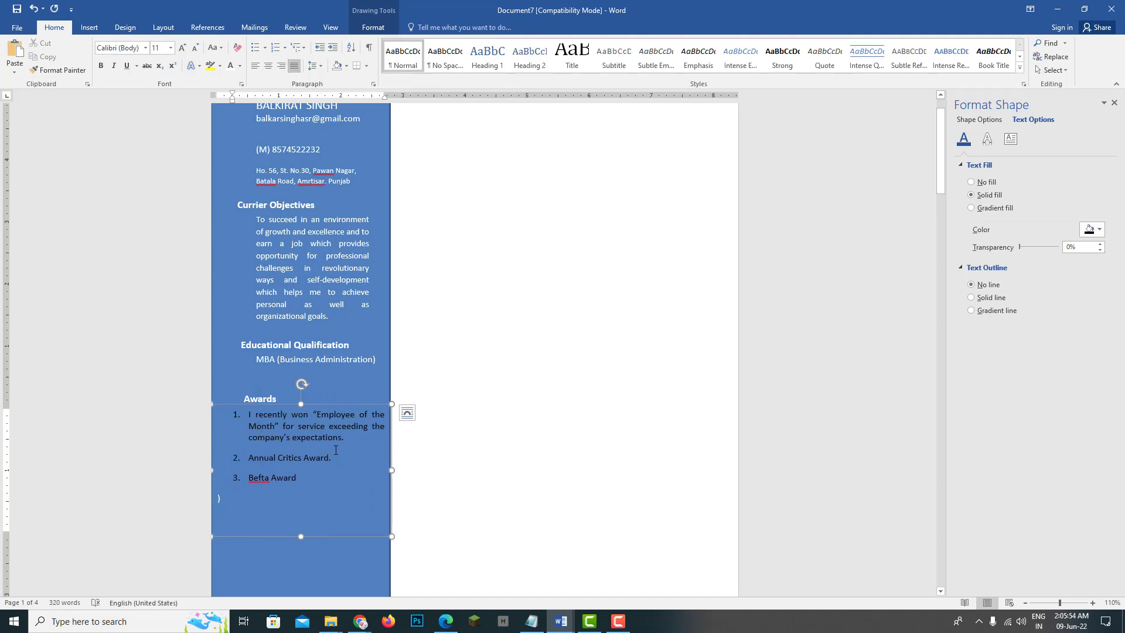
key("ctrl+a")
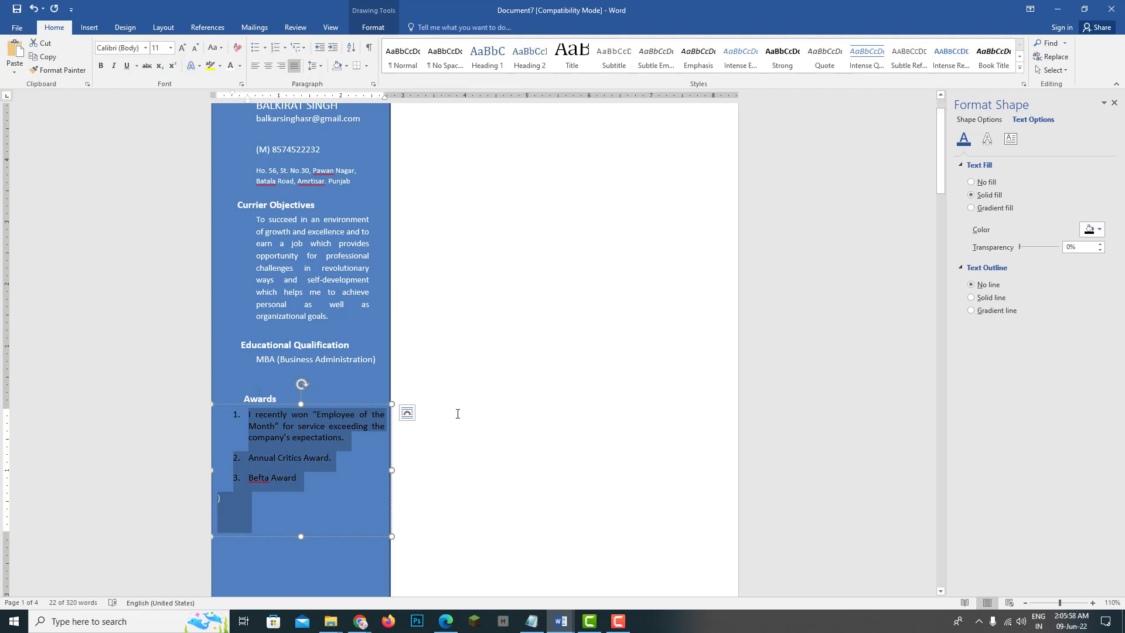
left_click(227, 508)
double_click(227, 509)
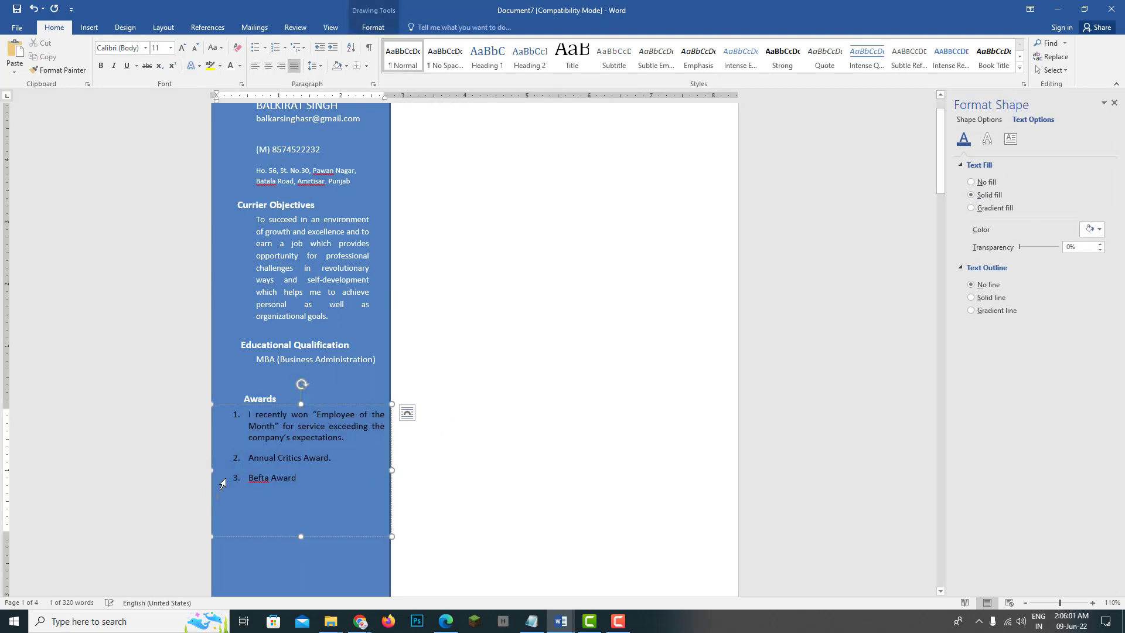
Shorten the Awards box, enlarge the Awards heading to 14 pt and nudge it up-left
left_click_drag(305, 490, 304, 499)
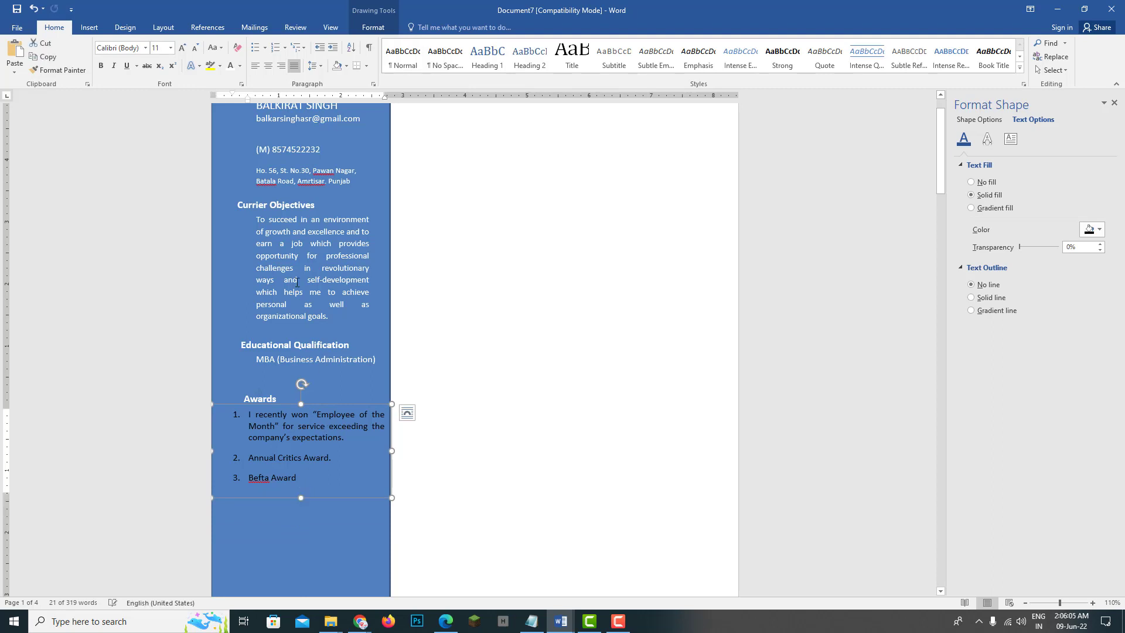
left_click(478, 372)
left_click(272, 396)
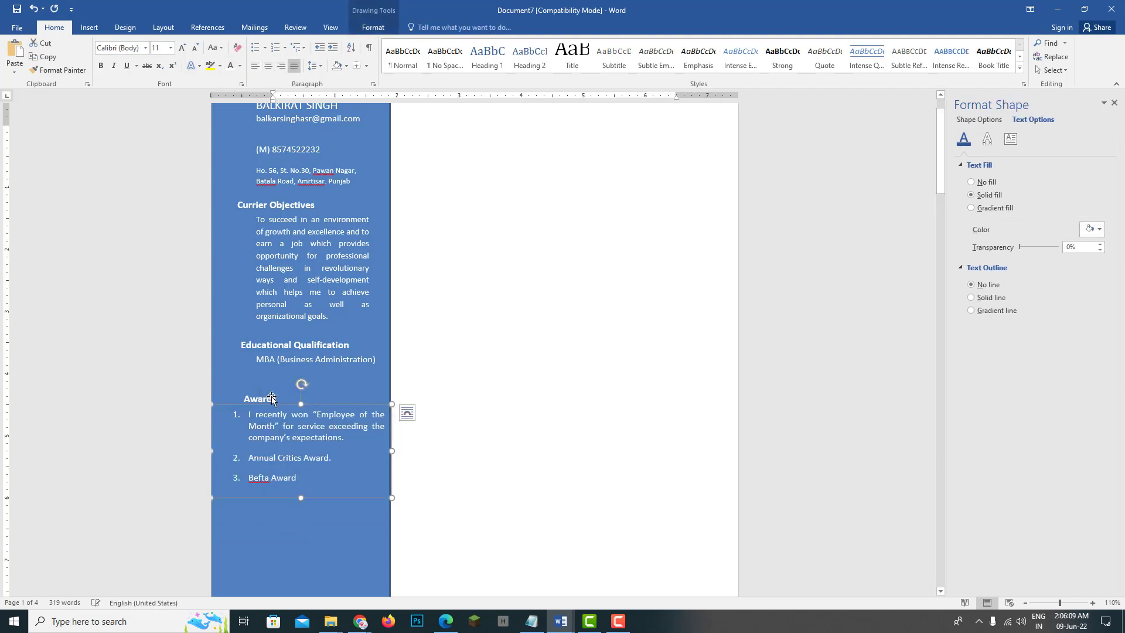
key("ctrl+shift+period")
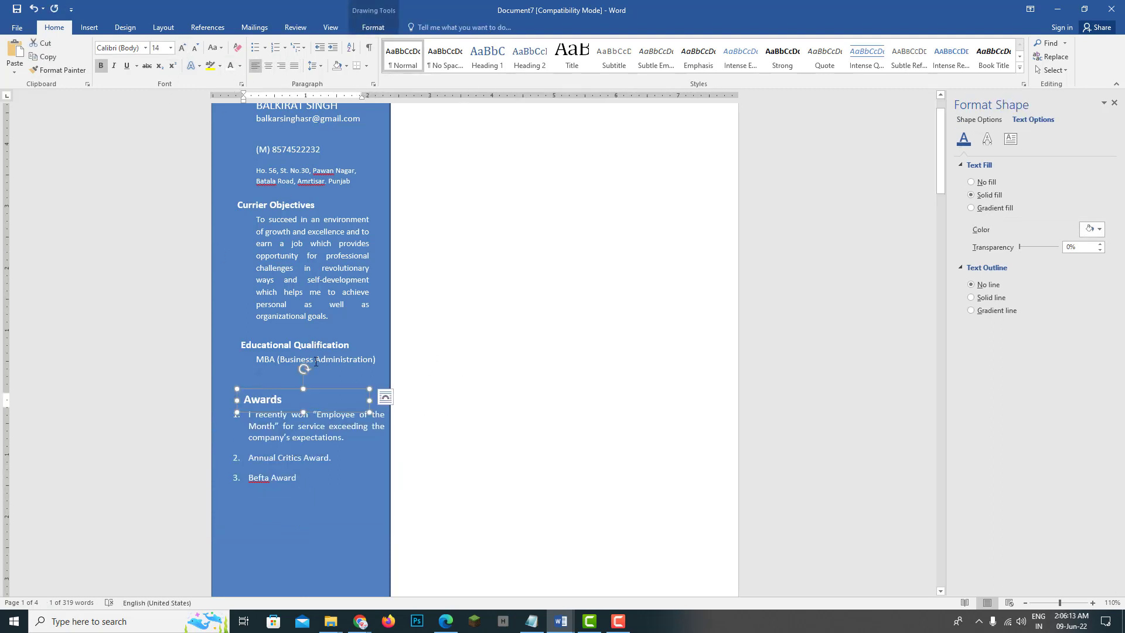
left_click_drag(335, 390, 331, 381)
Shift the Educational Qualification heading left to align with the other sidebar headings
left_click(424, 401)
left_click(273, 334)
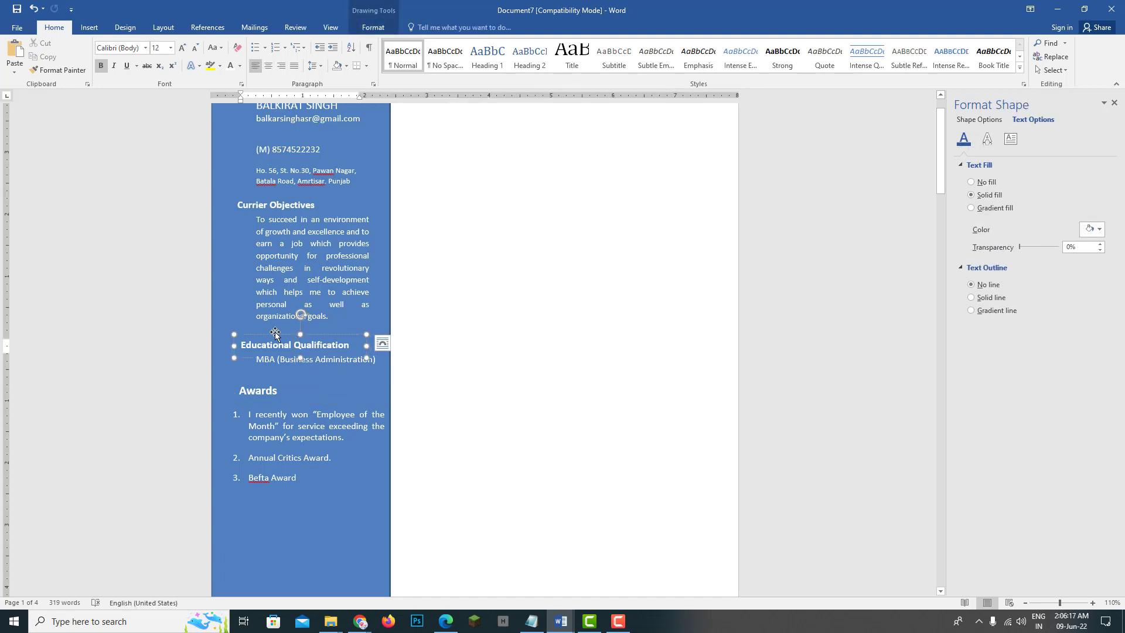
left_click_drag(274, 329, 269, 328)
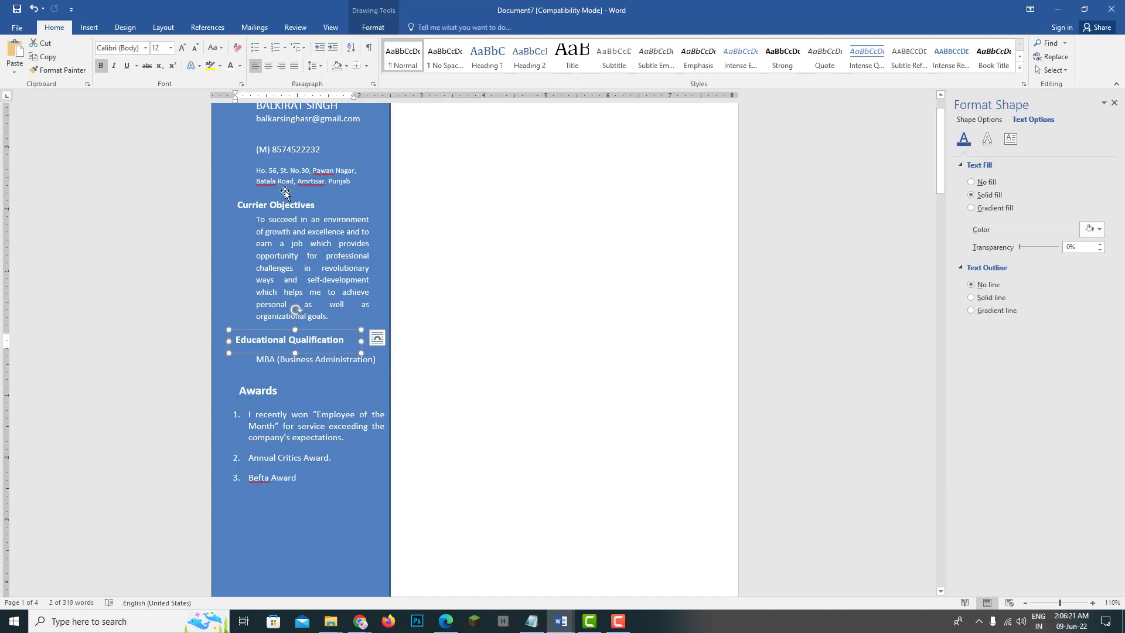
scroll(273, 306, "up", 3)
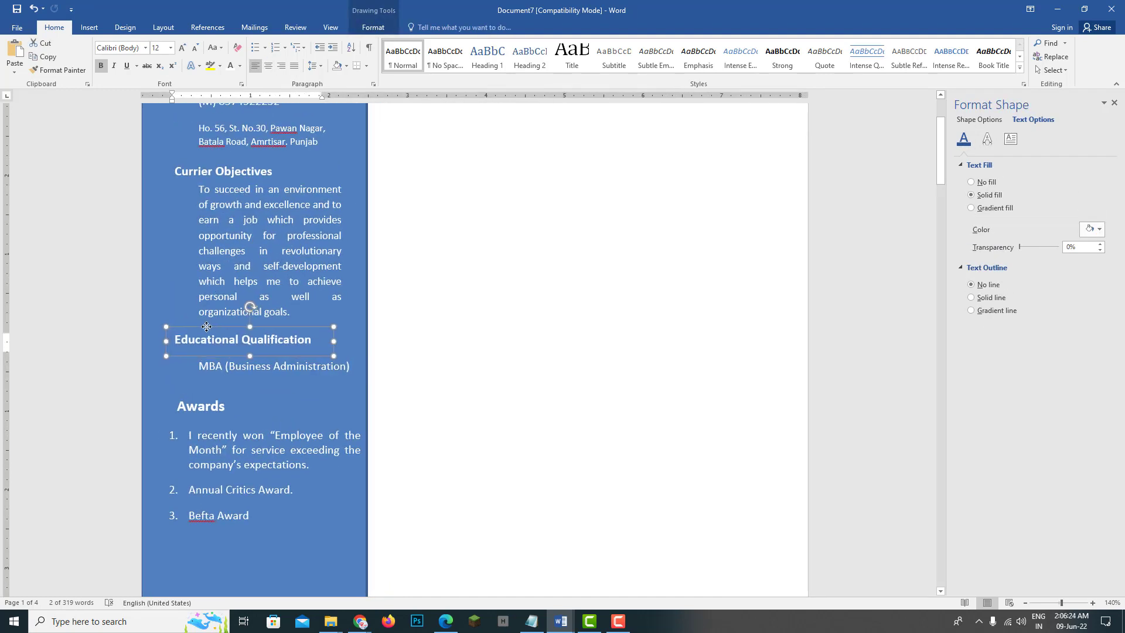
left_click_drag(205, 327, 208, 327)
left_click(189, 403)
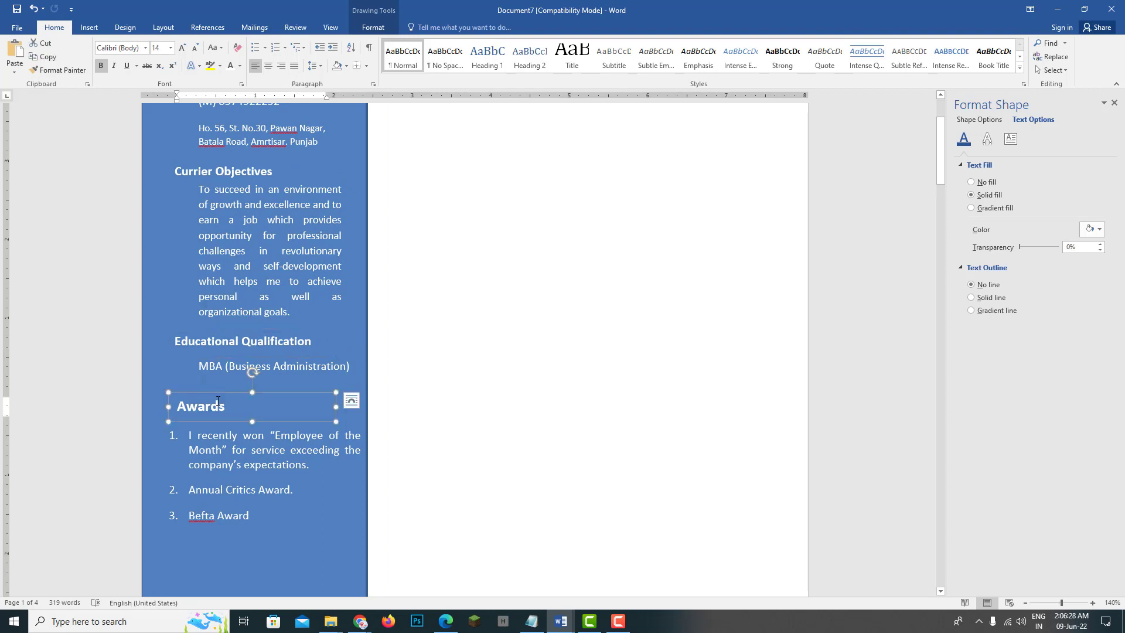
left_click(252, 368)
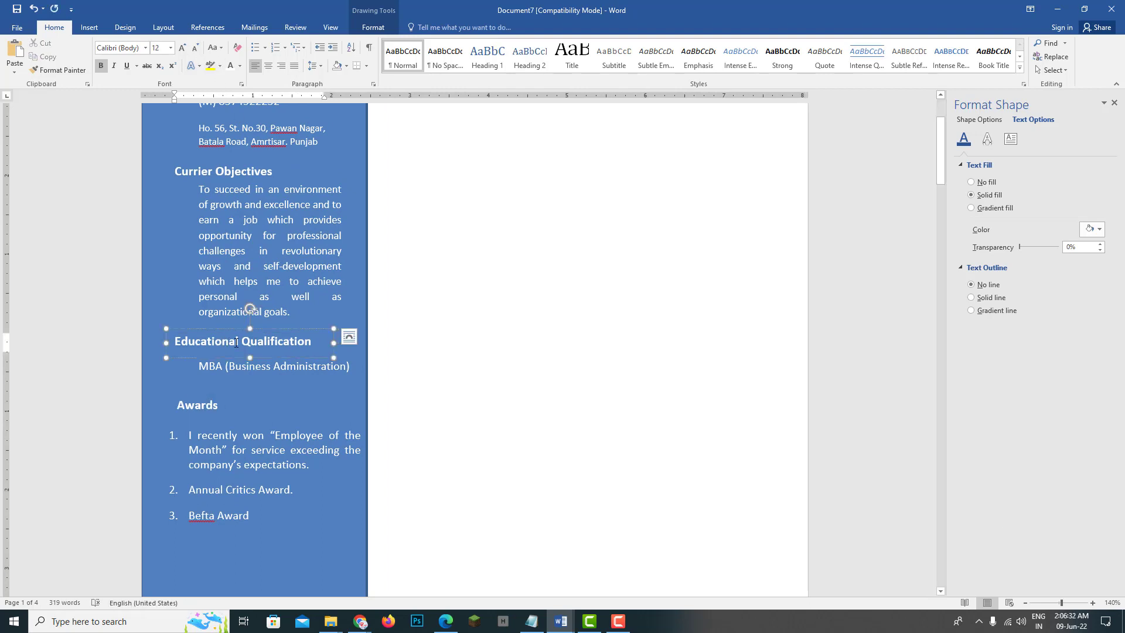
left_click(423, 301)
scroll(424, 301, "down", 3)
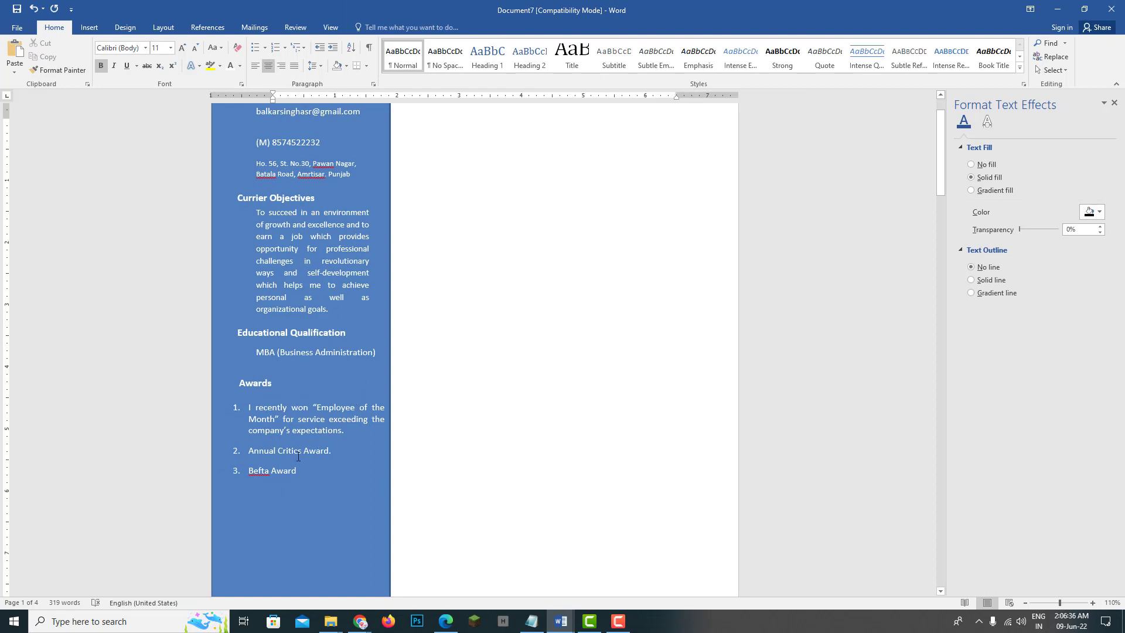
scroll(461, 419, "down", 4)
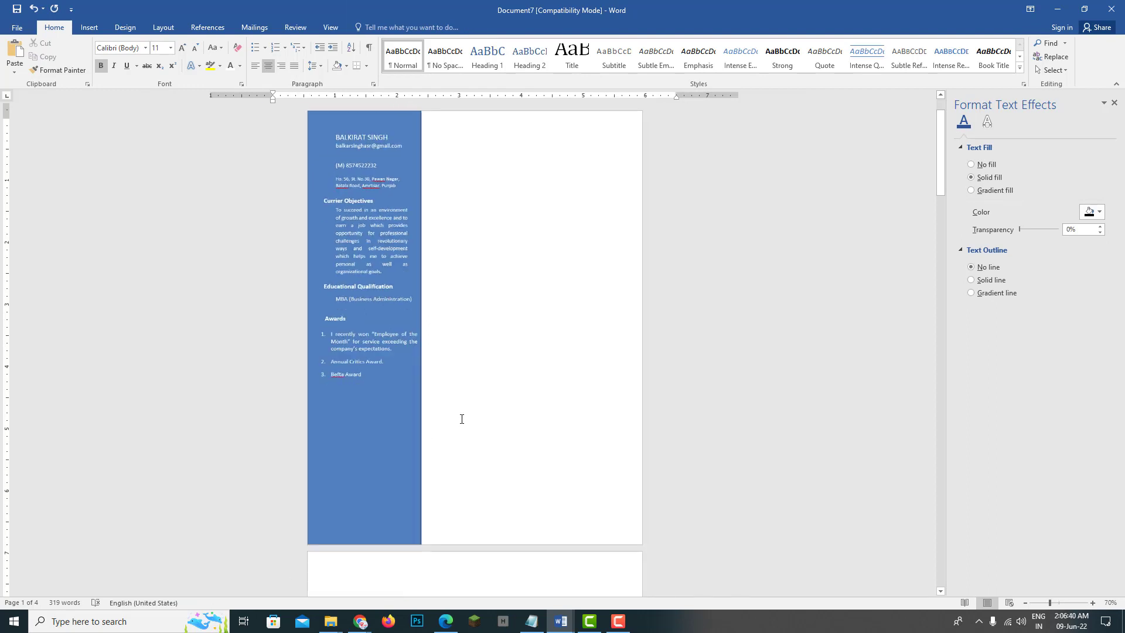
left_click(178, 298)
Duplicate the Educational Qualification and MBA boxes below the Awards list
left_click(217, 276, "shift")
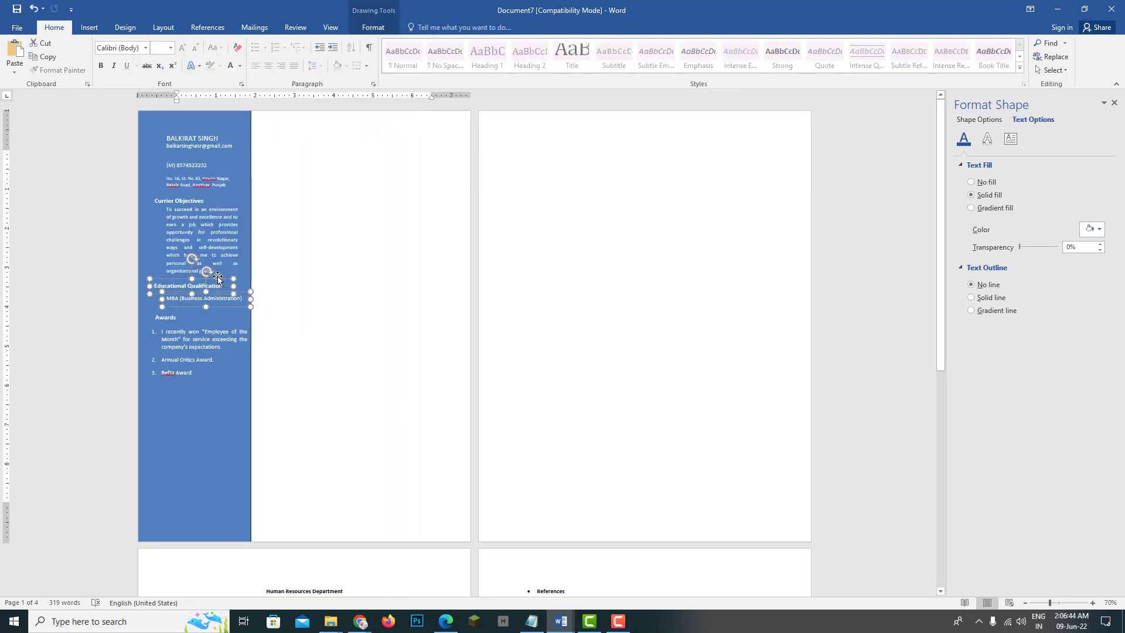
key("ctrl+v")
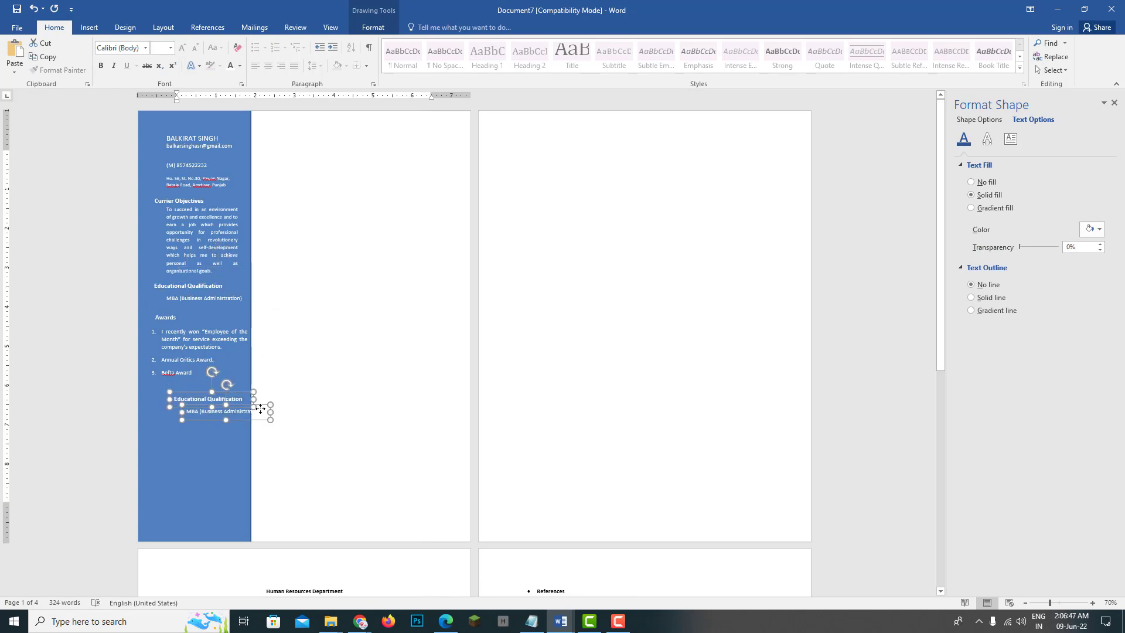
left_click_drag(272, 279, 244, 409)
left_click(305, 446)
scroll(301, 470, "down", 5)
scroll(301, 471, "down", 3)
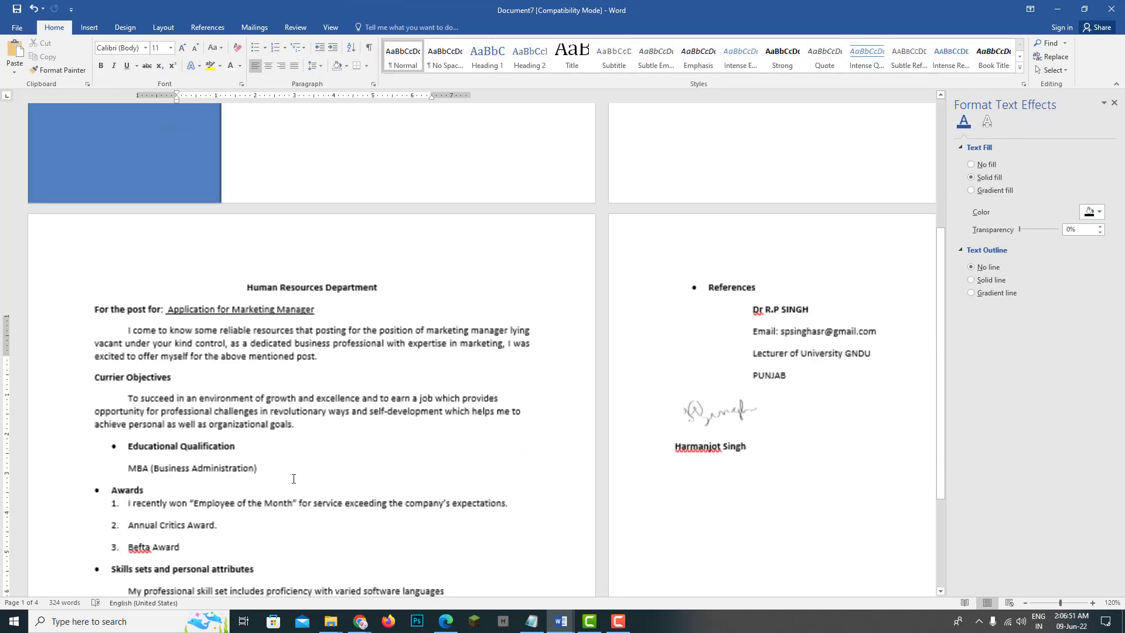
scroll(300, 475, "up", 5, "ctrl")
Replace the duplicated heading with 'Skills sets and personal attributes'
left_click_drag(279, 370, 417, 370)
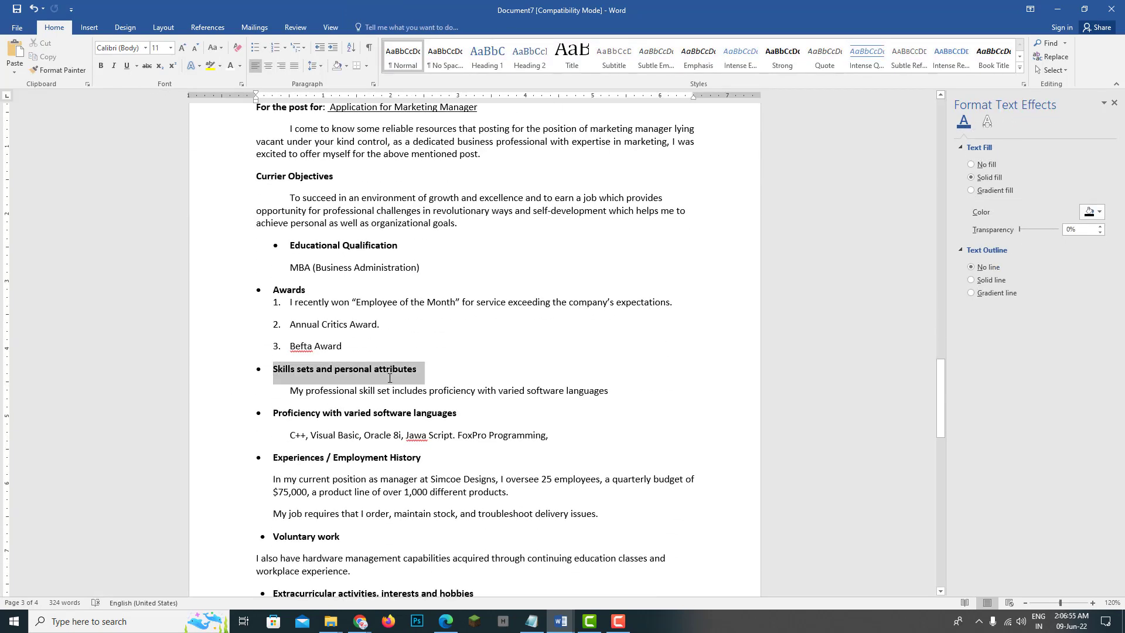
scroll(405, 379, "down", 8, "ctrl")
left_click(231, 294)
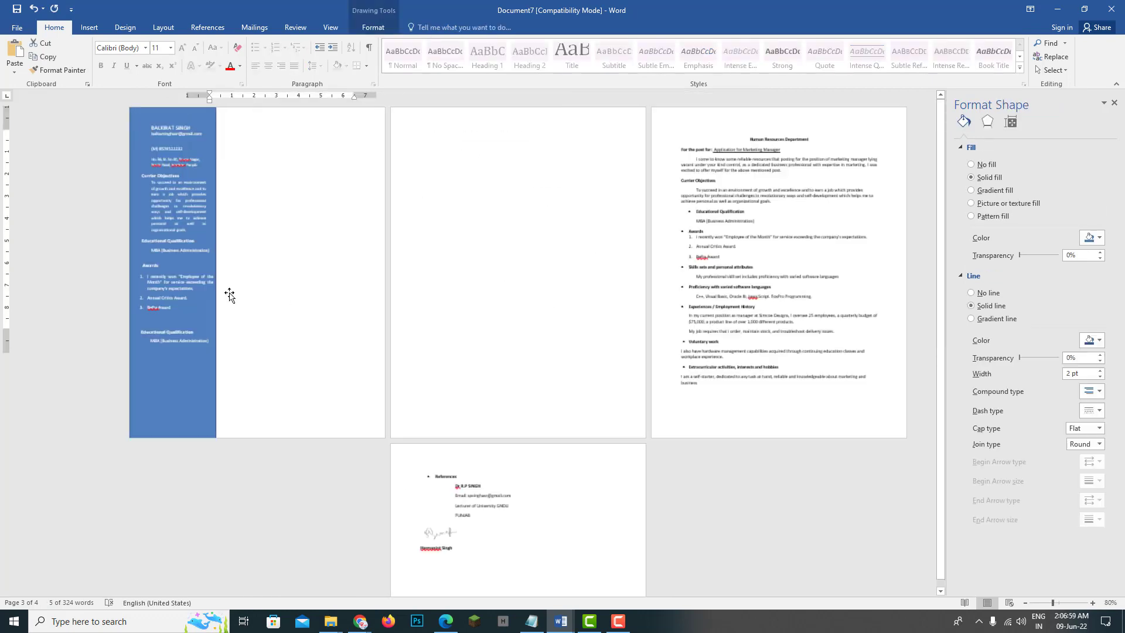
scroll(231, 295, "up", 9, "ctrl")
scroll(231, 373, "down", 5)
key("ctrl+a")
key("ctrl+v")
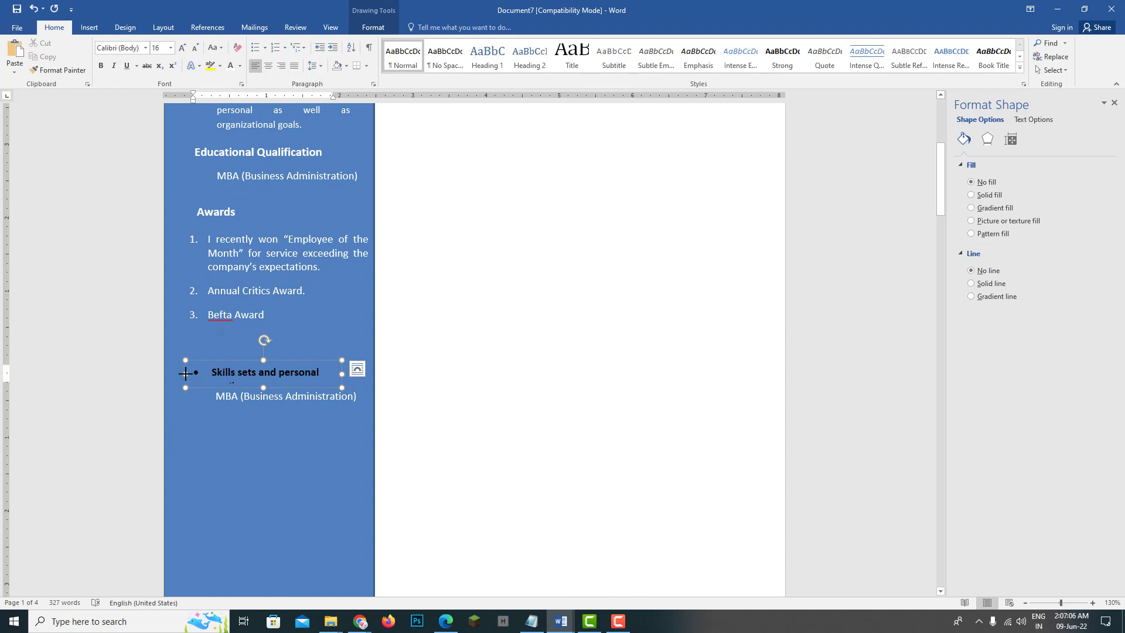
left_click_drag(185, 373, 181, 373)
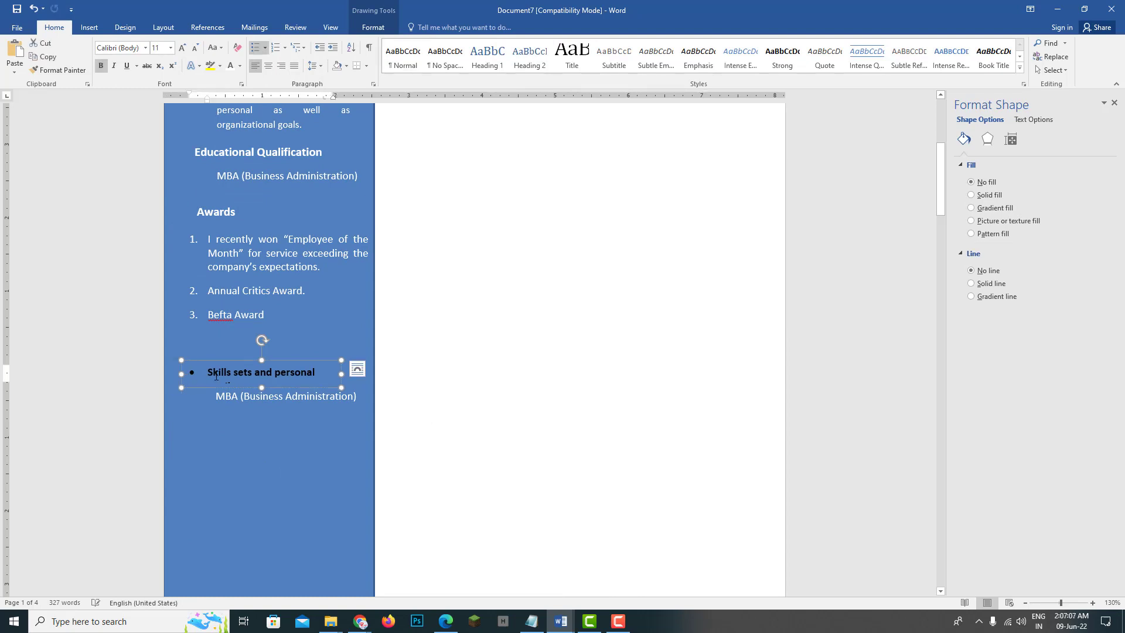
Make the Skills sets heading unbulleted, white and 12 pt, widened to one line
left_click(256, 52)
left_click_drag(340, 375, 363, 372)
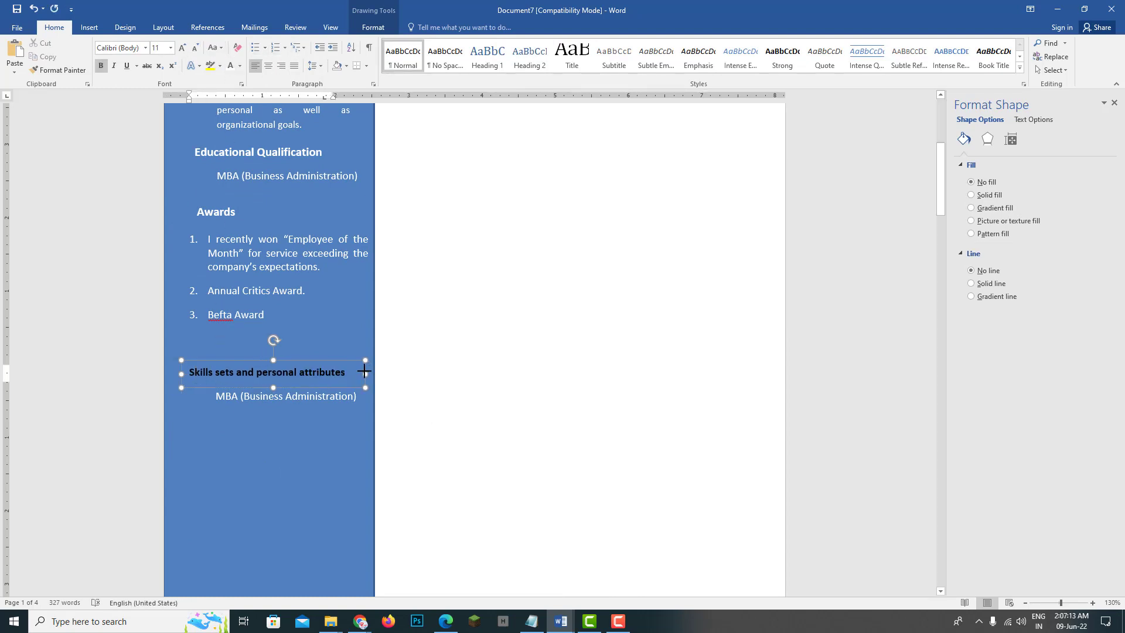
left_click(328, 355)
left_click(182, 48)
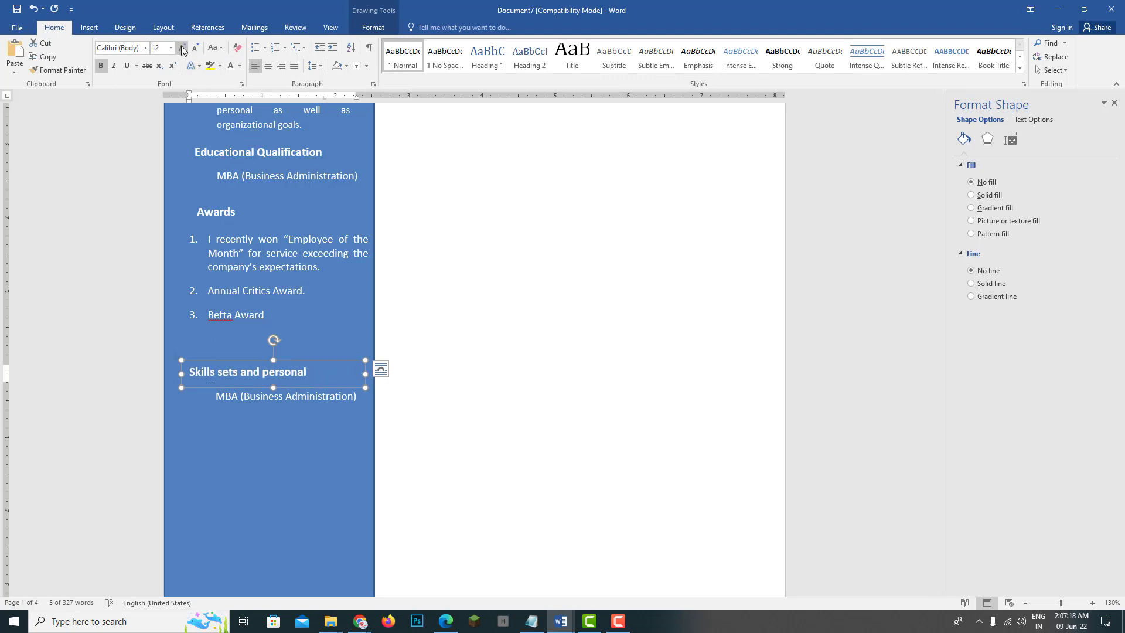
left_click_drag(182, 375, 173, 375)
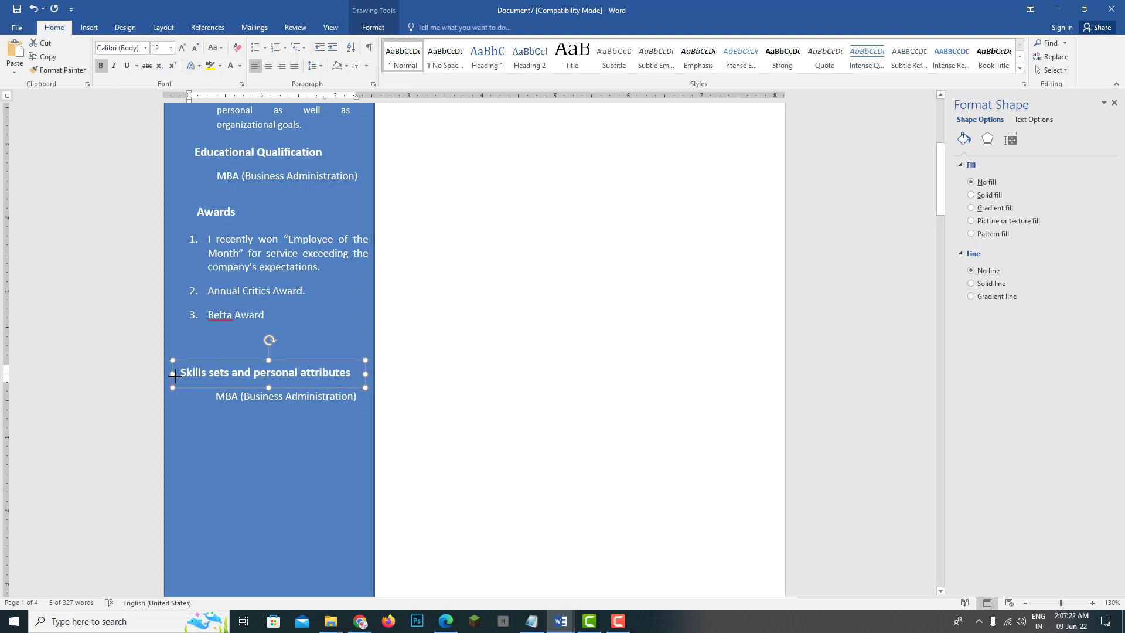
Shift the Educational Qualification heading and both MBA lines left to align
left_click(203, 221)
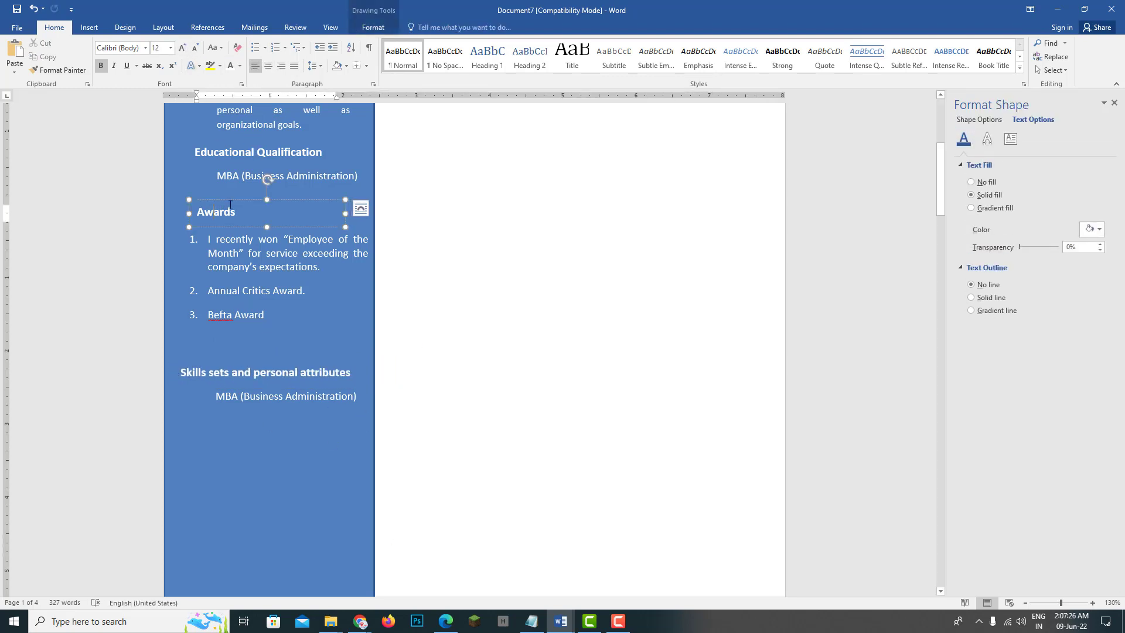
left_click_drag(243, 139, 232, 137)
left_click(475, 311)
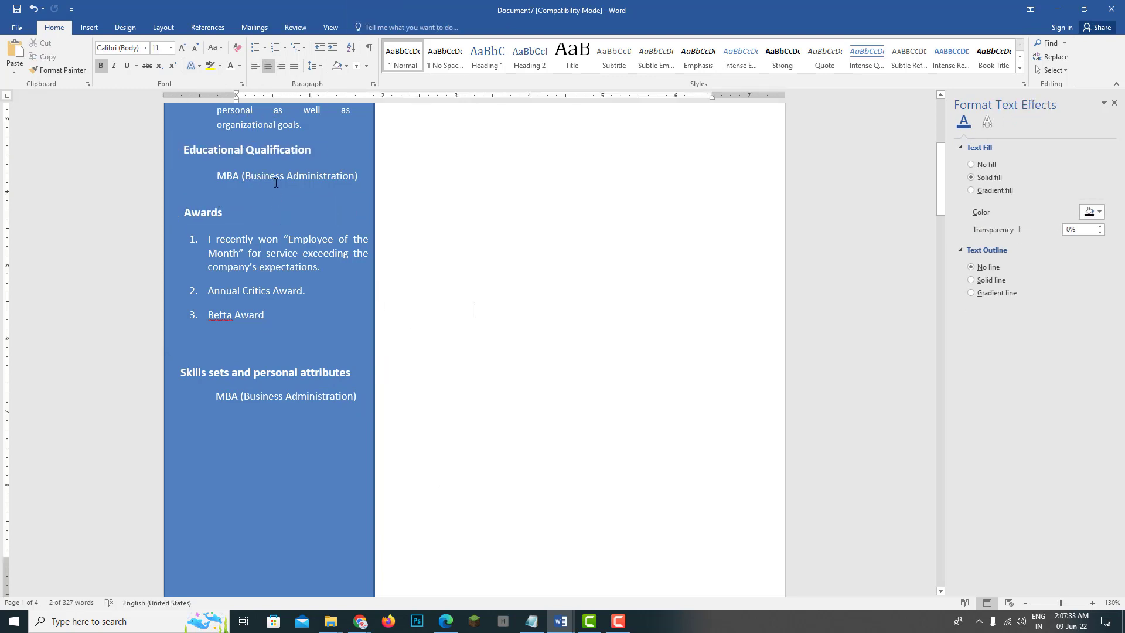
left_click(304, 164)
mouse_move(304, 164)
left_mouse_down()
mouse_move(283, 164)
mouse_move(298, 168)
left_mouse_up()
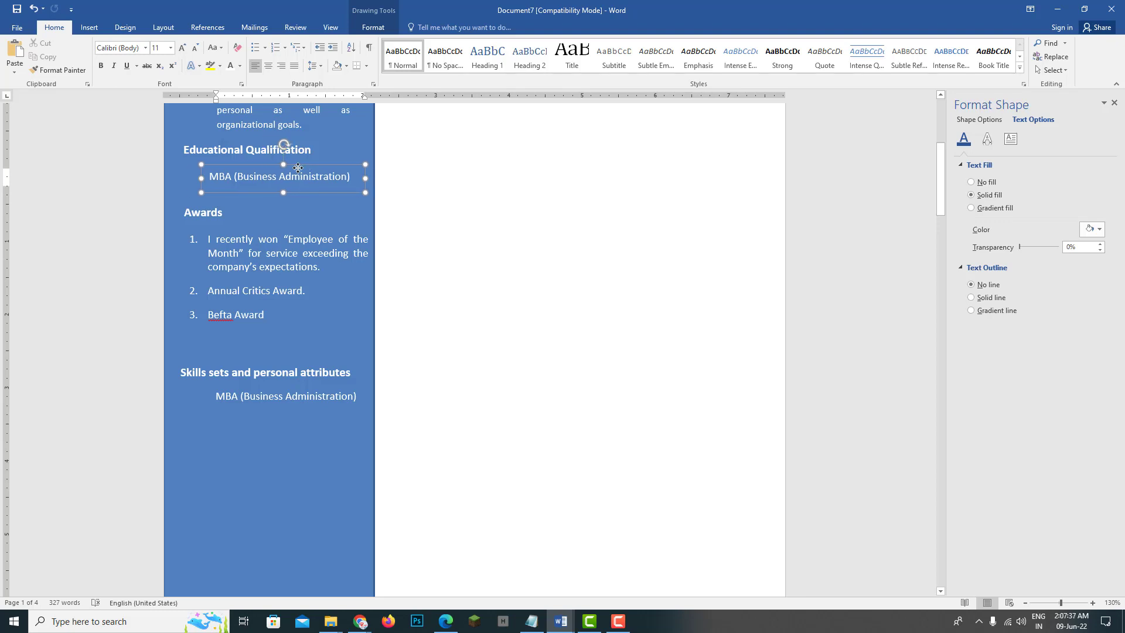
left_click(257, 392)
left_click(308, 413)
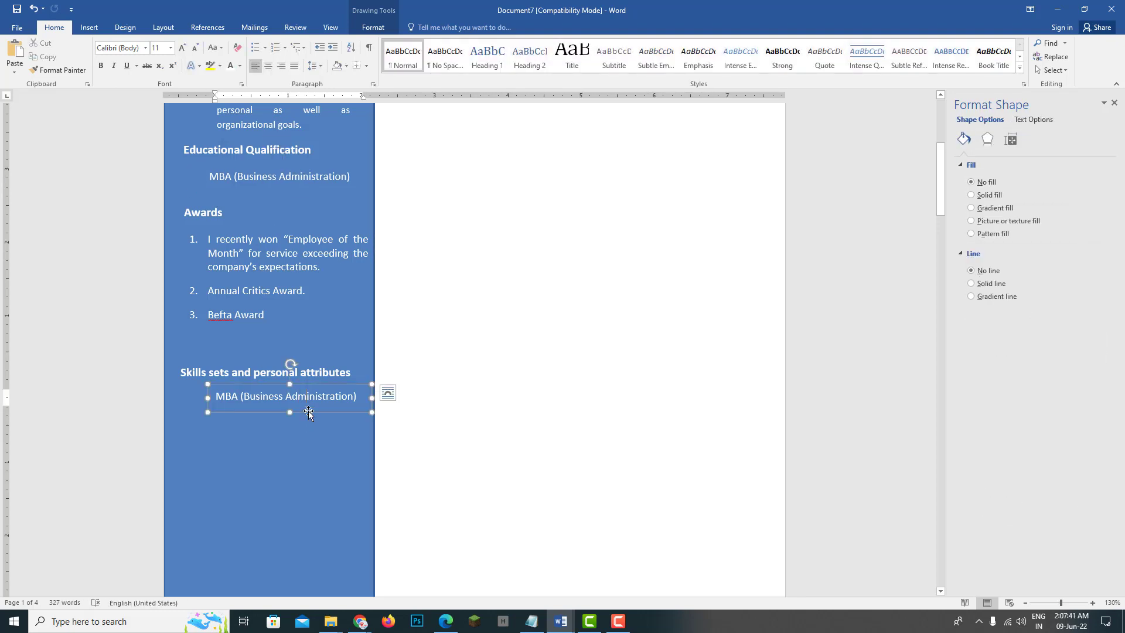
left_click_drag(308, 413, 302, 415)
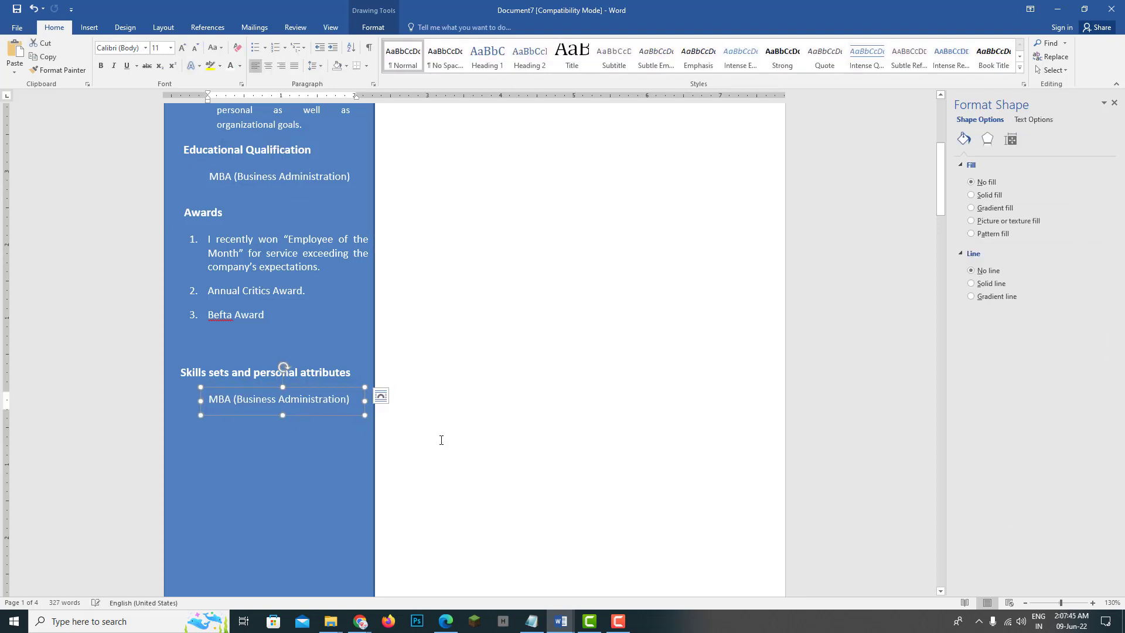
left_click(439, 414)
scroll(439, 414, "down", 5)
scroll(439, 409, "down", 1)
Duplicate the Skills heading box and MBA box further down the sidebar
left_click(211, 410)
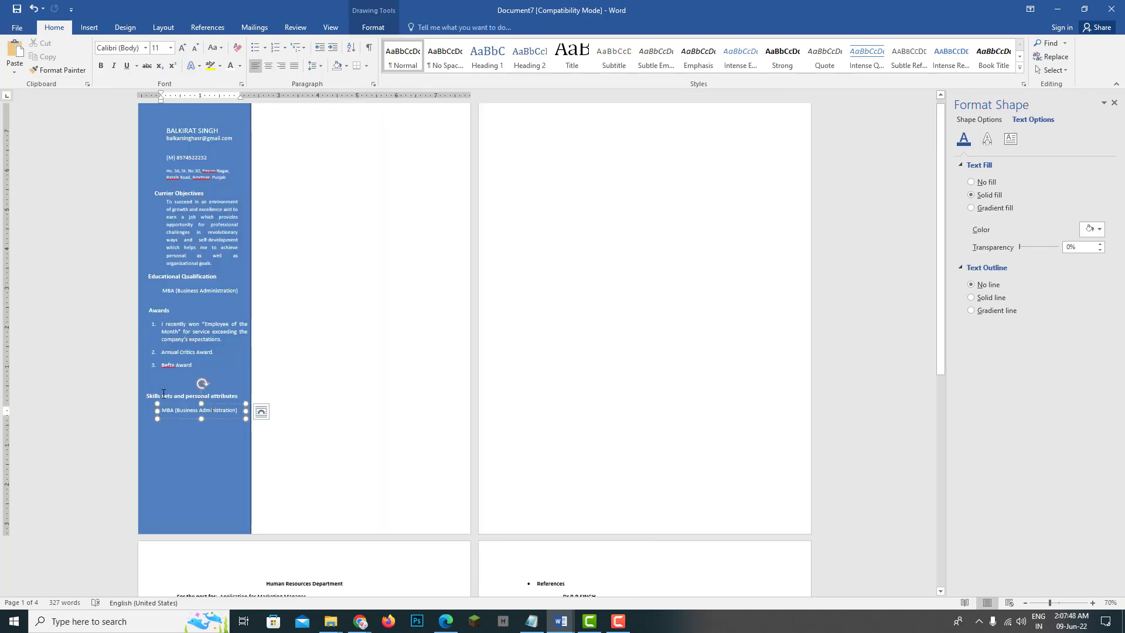
left_click(180, 391, "shift")
left_click_drag(220, 398, 227, 440)
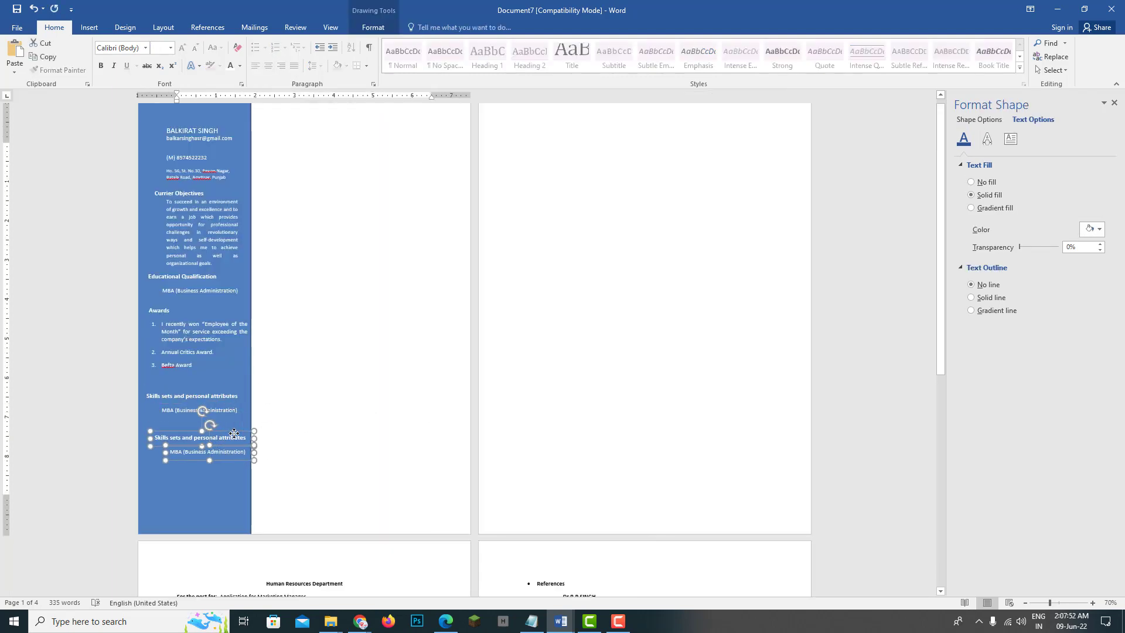
left_click(327, 445)
Select the 'Proficiency with varied software' heading in the résumé text on page 3
scroll(405, 466, "down", 3)
left_click(404, 466)
scroll(405, 466, "up", 6, "ctrl")
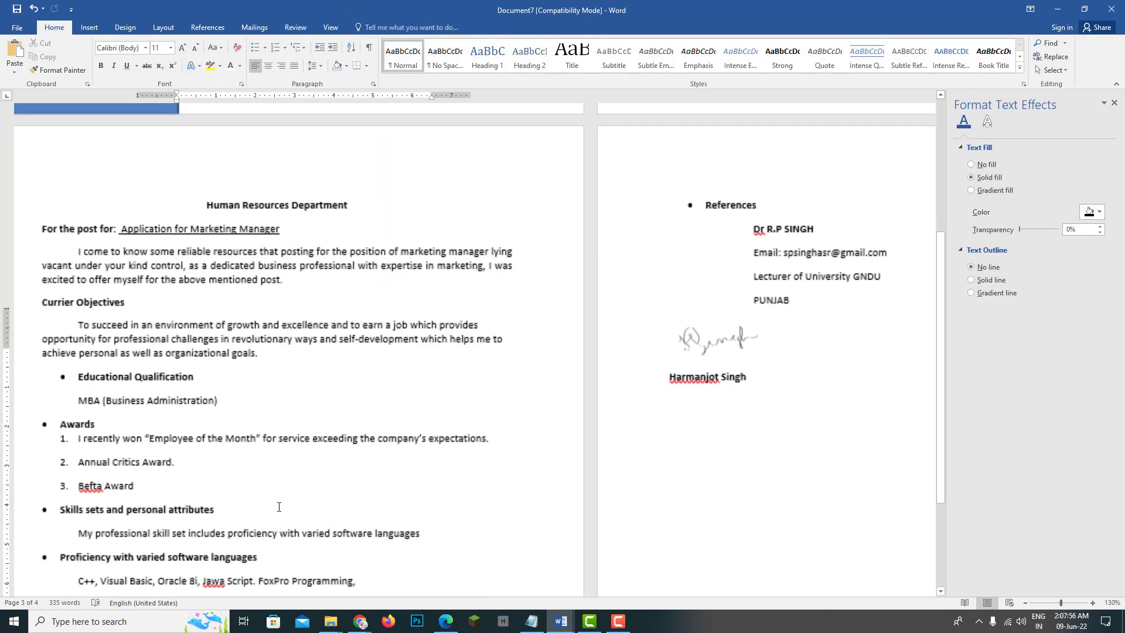
scroll(285, 501, "down", 1)
left_click_drag(255, 417, 462, 417)
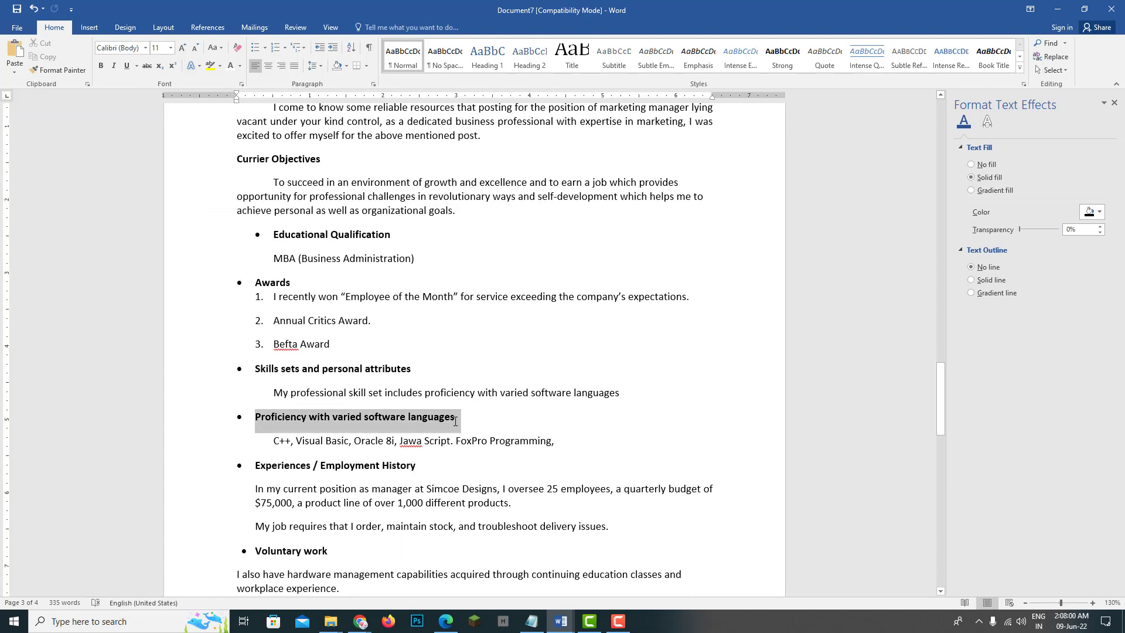
scroll(364, 436, "down", 11, "ctrl")
scroll(364, 436, "up", 2, "ctrl")
scroll(367, 319, "up", 3, "ctrl")
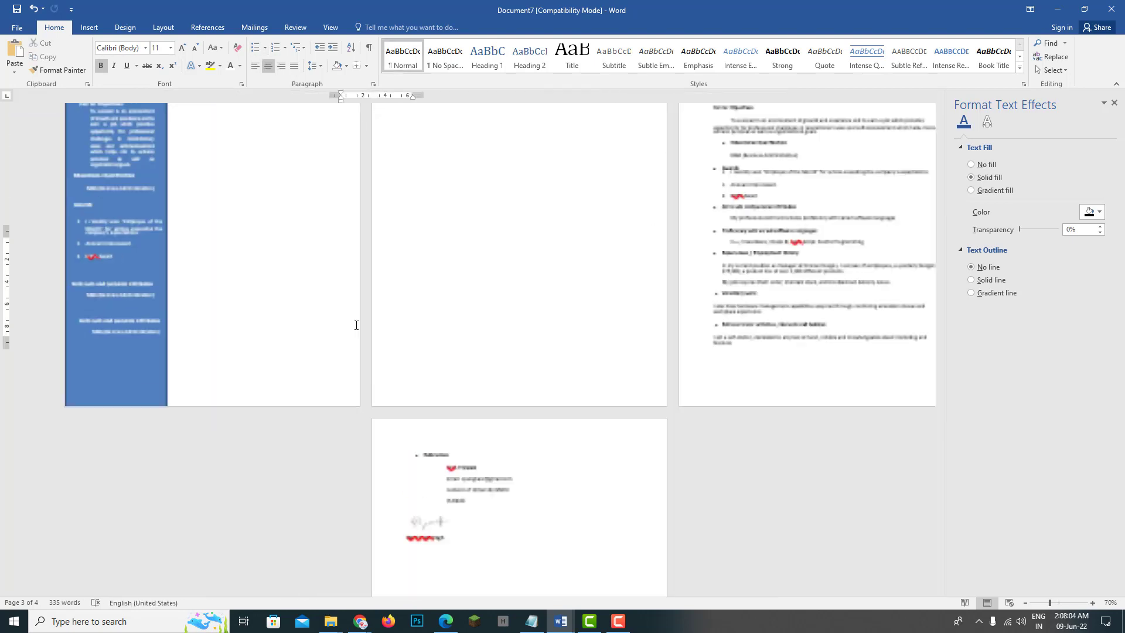
scroll(367, 319, "up", 3, "ctrl")
Replace the duplicated heading with 'Proficiency with varied software' at 12 pt and resize its box
left_click(279, 324)
key("ctrl+a")
type("Proficiency with varied software")
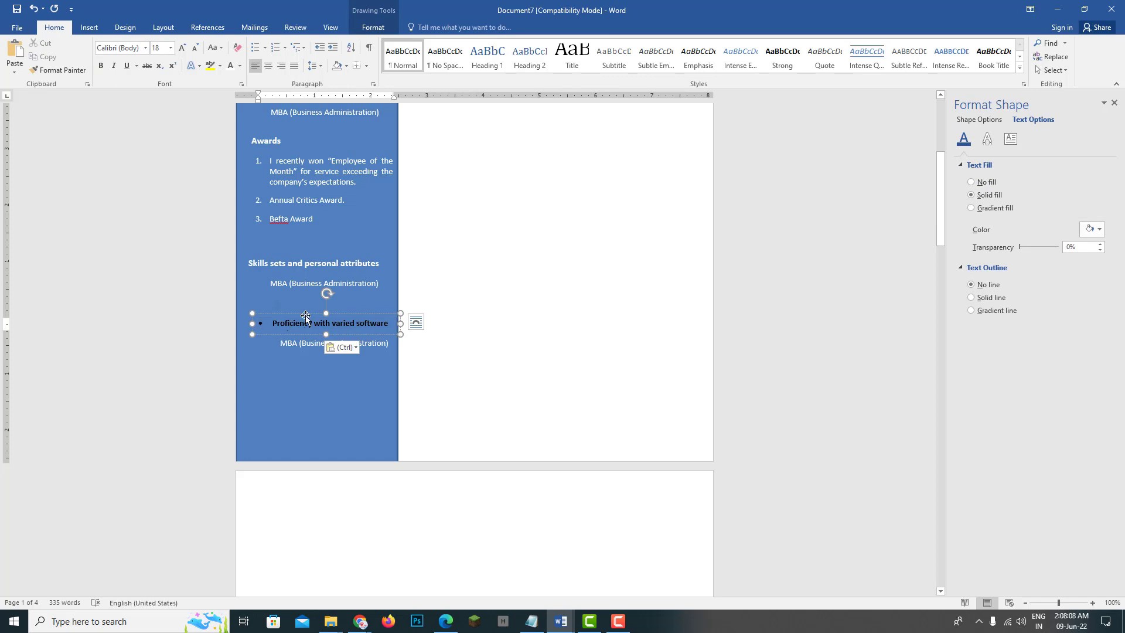
key("ctrl+a")
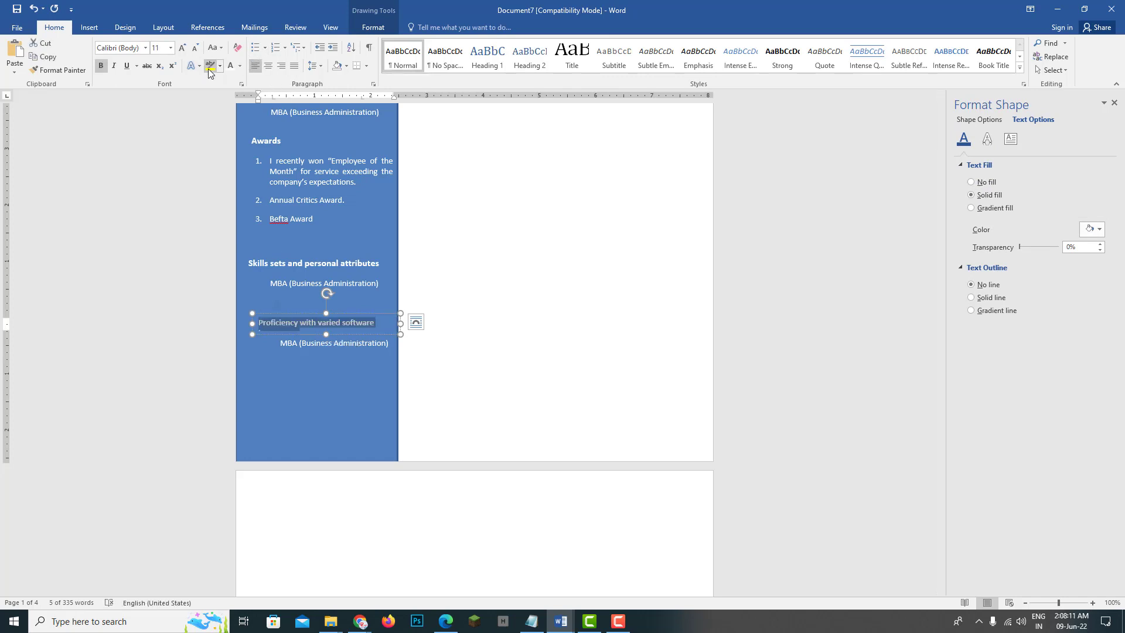
key("ctrl+bracketright")
left_click_drag(326, 334, 322, 350)
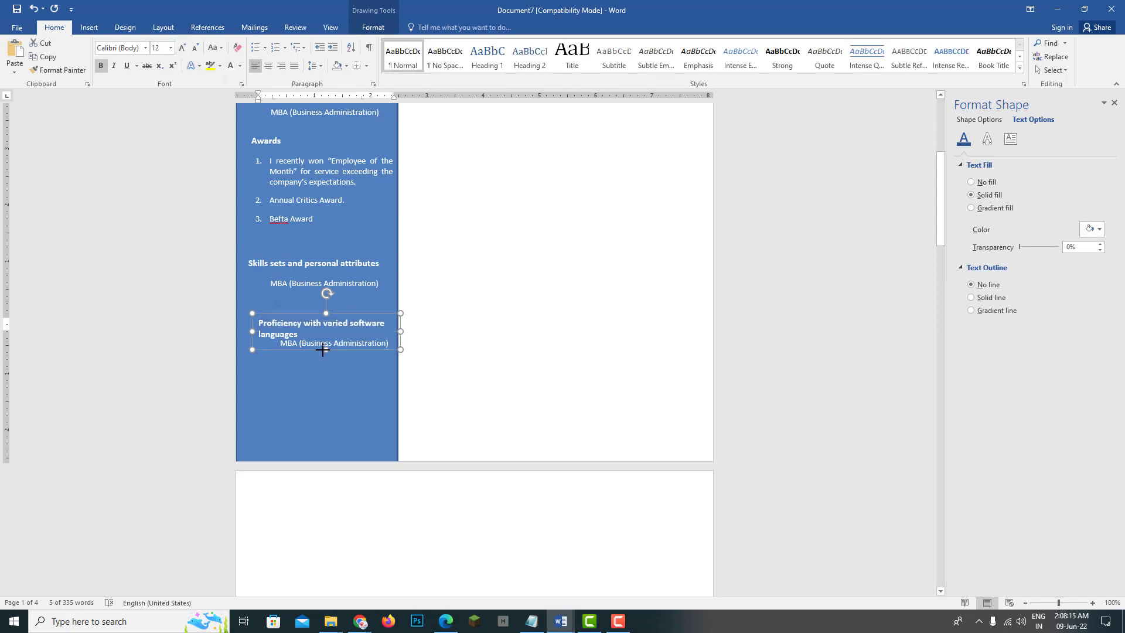
left_click_drag(362, 381, 369, 381)
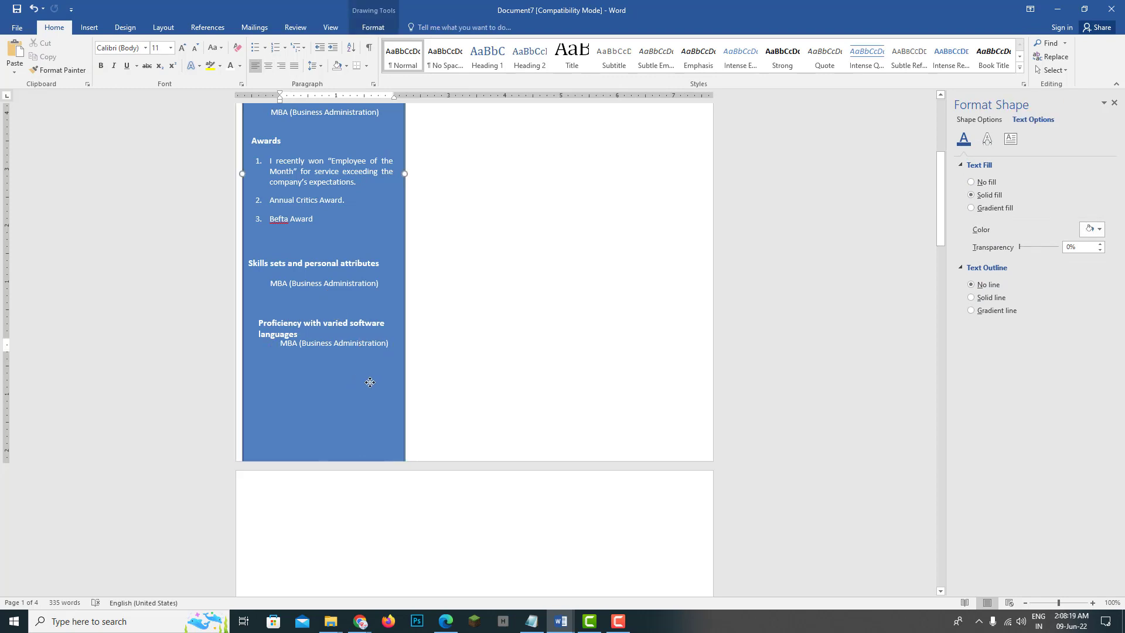
key("ctrl+z")
key("ctrl+z")
key("ctrl+z")
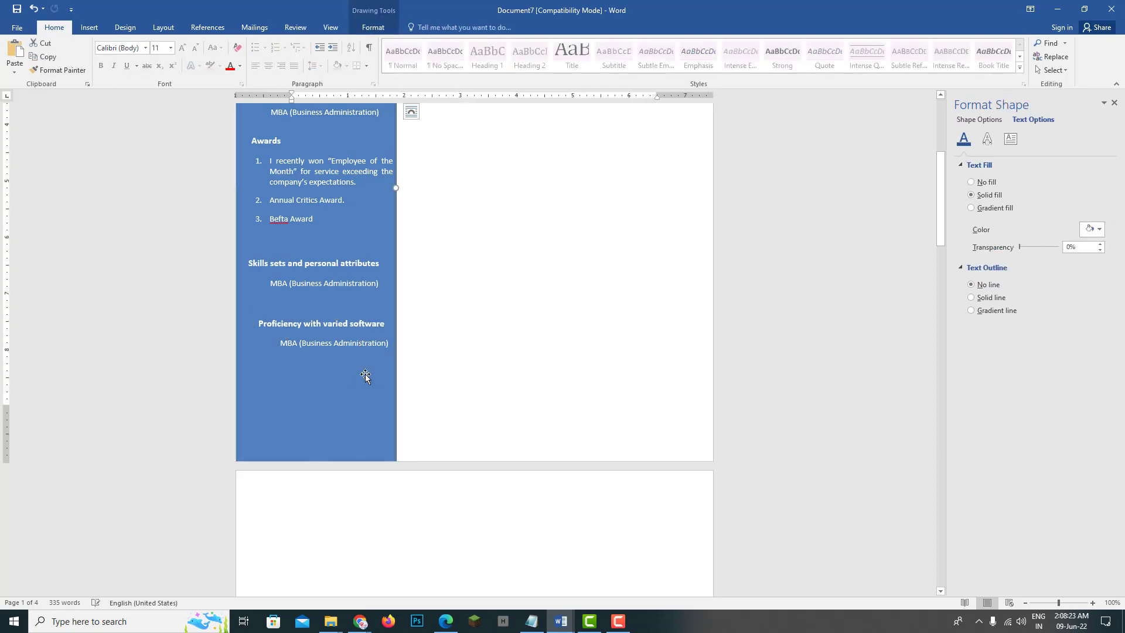
Align the Proficiency heading and the MBA box beneath it
left_click(351, 347)
left_click_drag(352, 359, 341, 368)
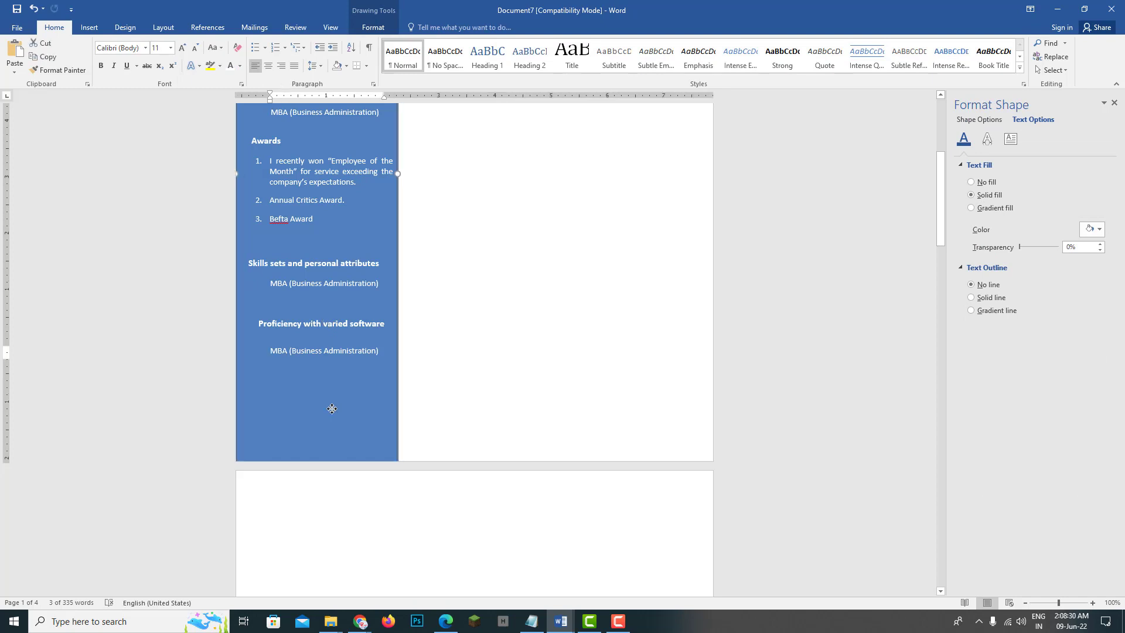
left_click(419, 382)
left_click(326, 326)
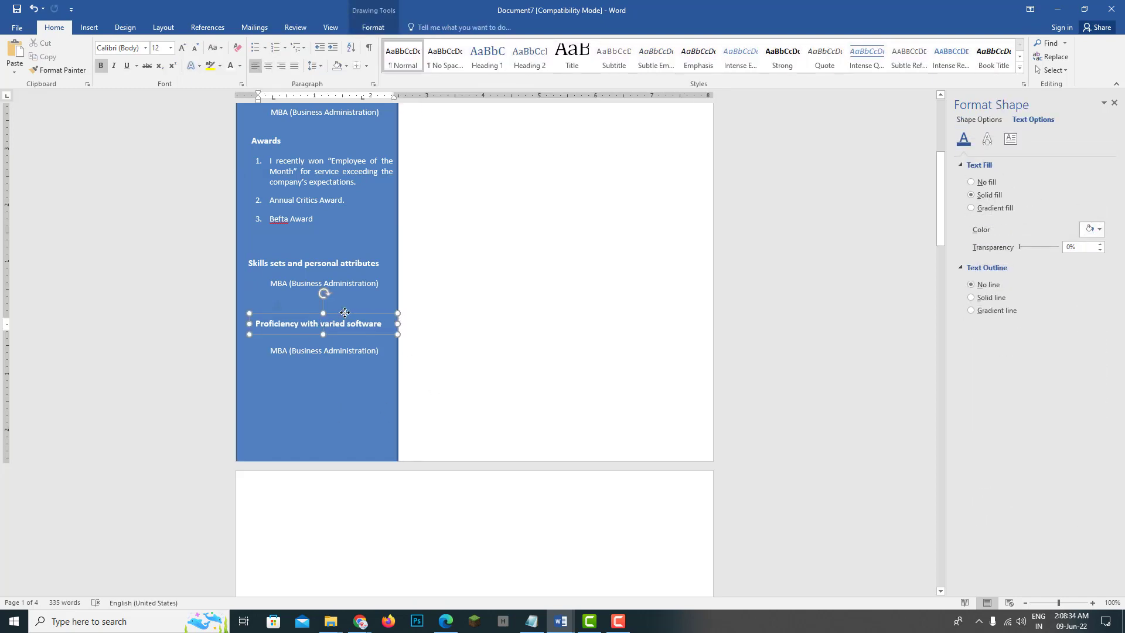
left_click_drag(326, 326, 316, 327)
left_click(351, 353)
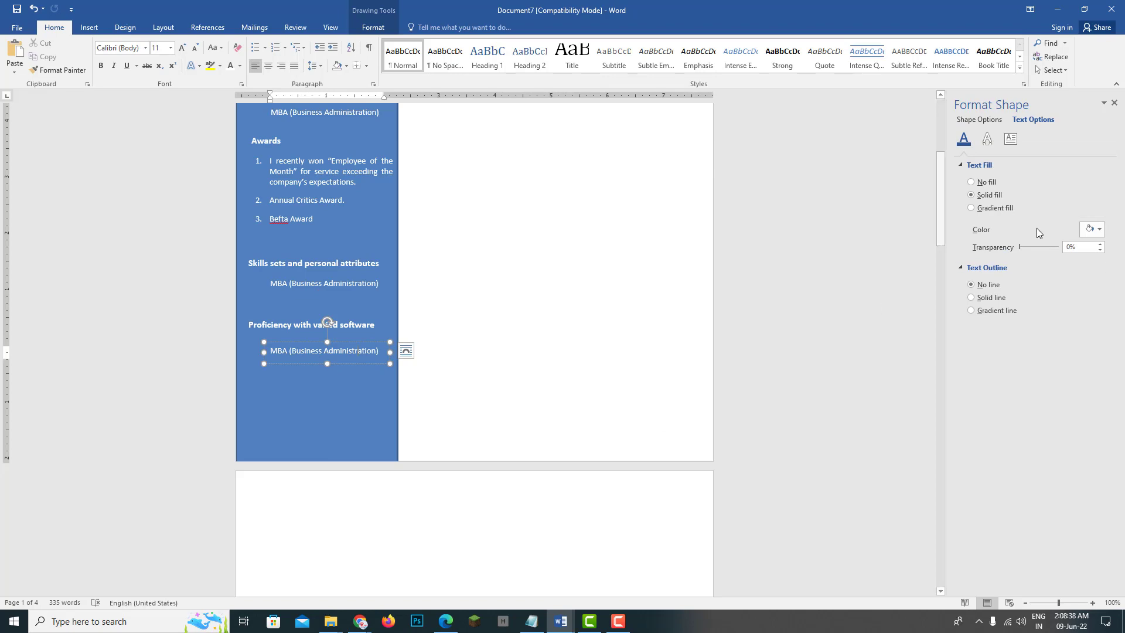
Replace MBA with the list C++, Visual Basic, Oracle 8i, Jawa Script, FoxPro Programming, sized under the heading
left_click_drag(941, 189, 933, 402)
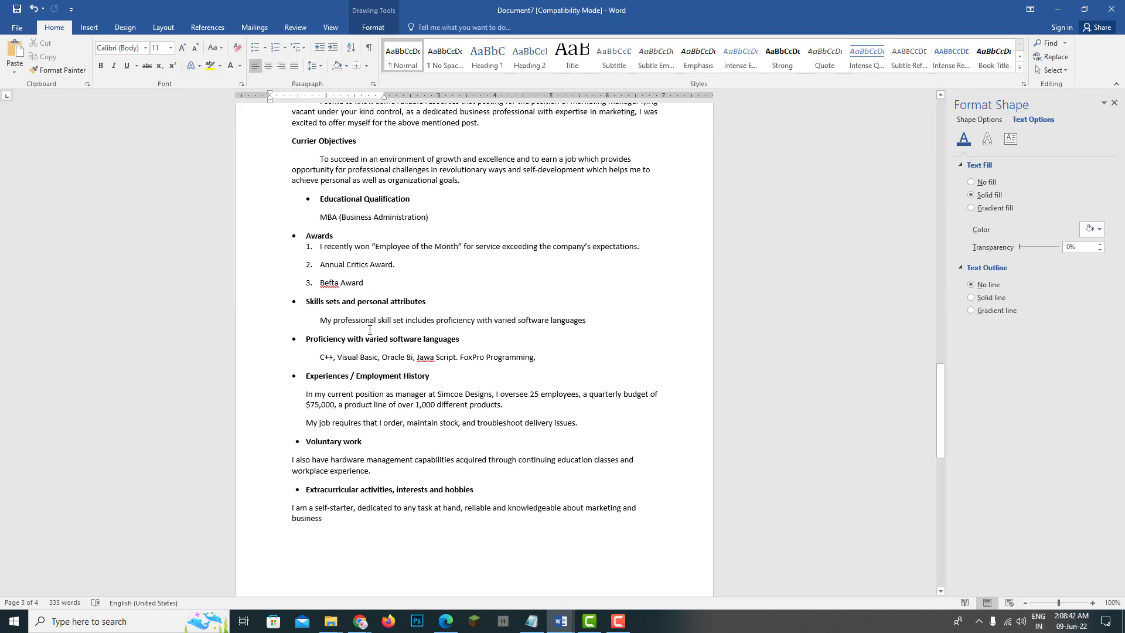
mouse_move(328, 359)
left_mouse_down()
mouse_move(500, 361)
mouse_move(292, 352)
left_mouse_up()
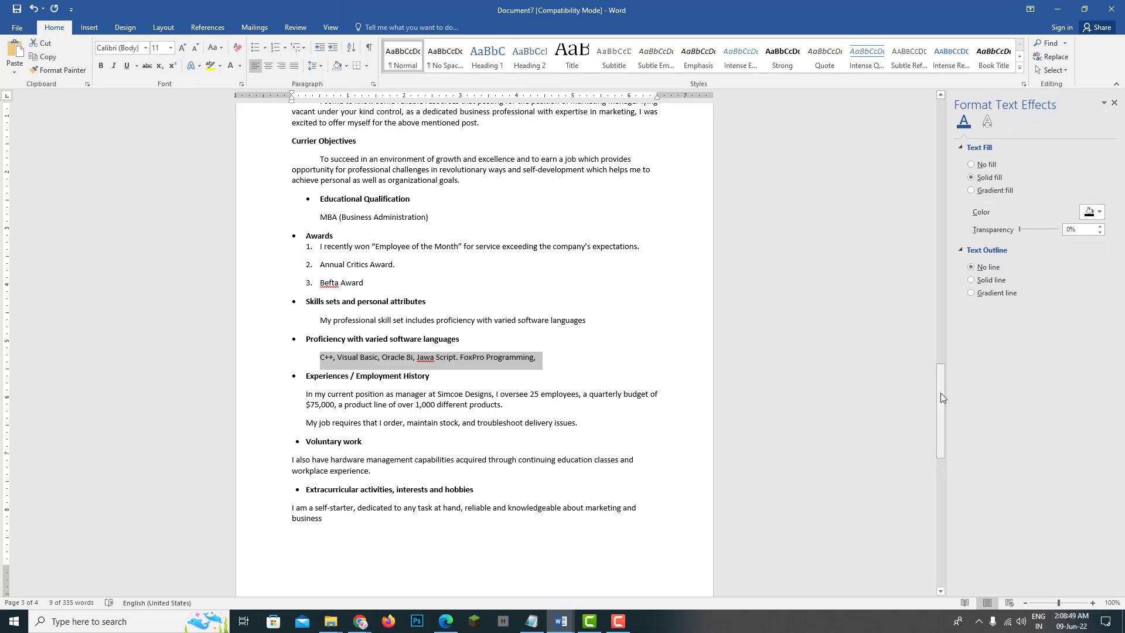
left_click_drag(941, 398, 940, 180)
left_click(335, 382)
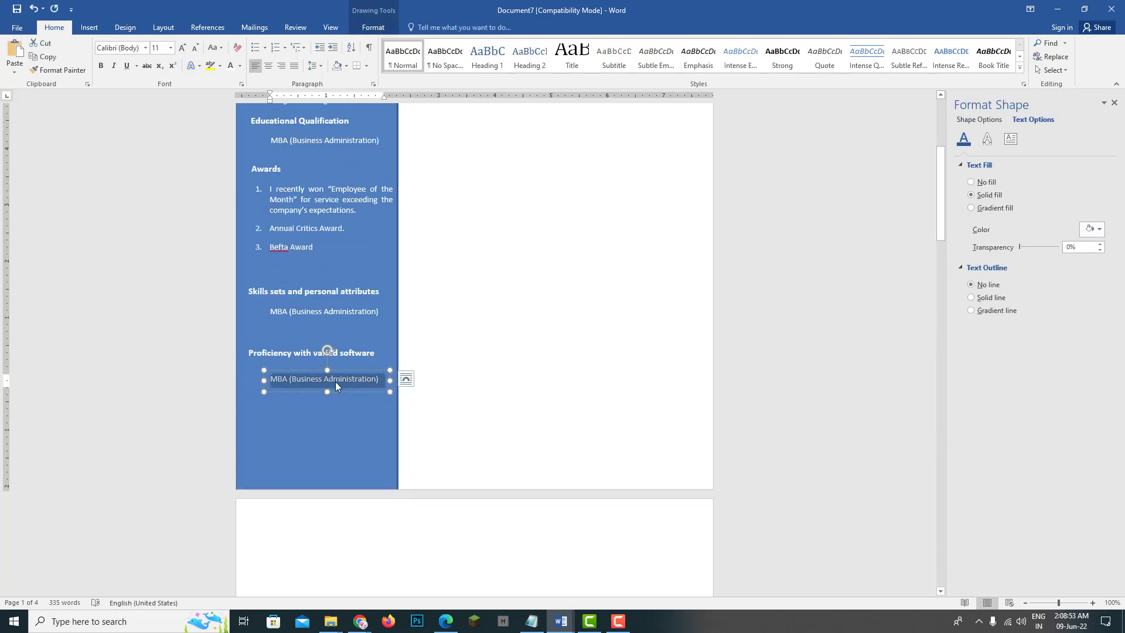
key("ctrl+v")
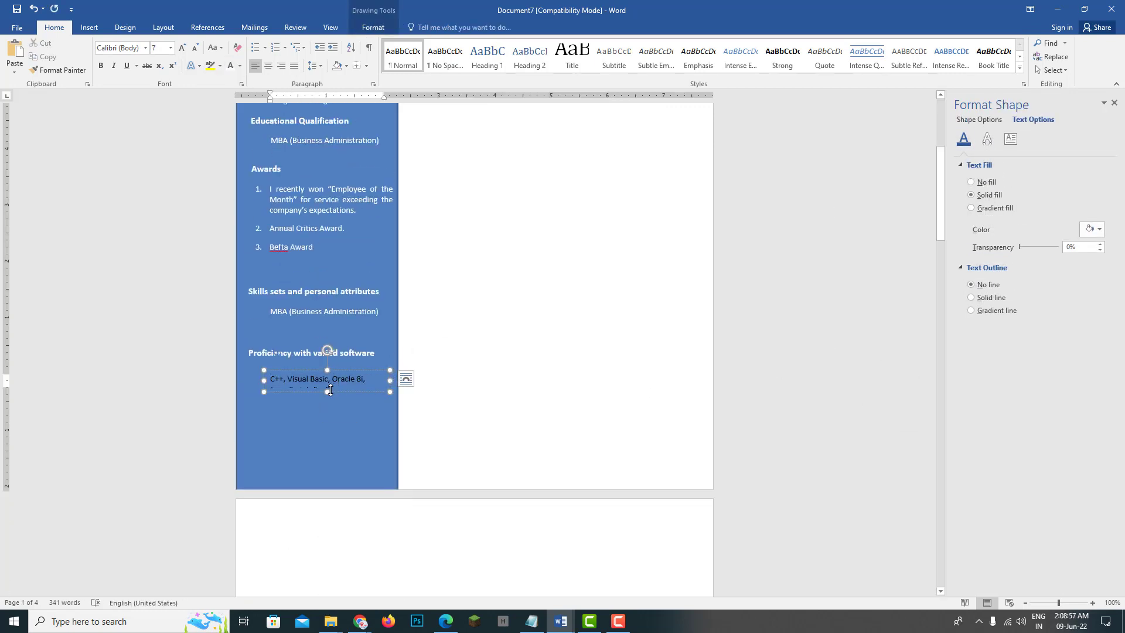
left_click_drag(330, 391, 317, 434)
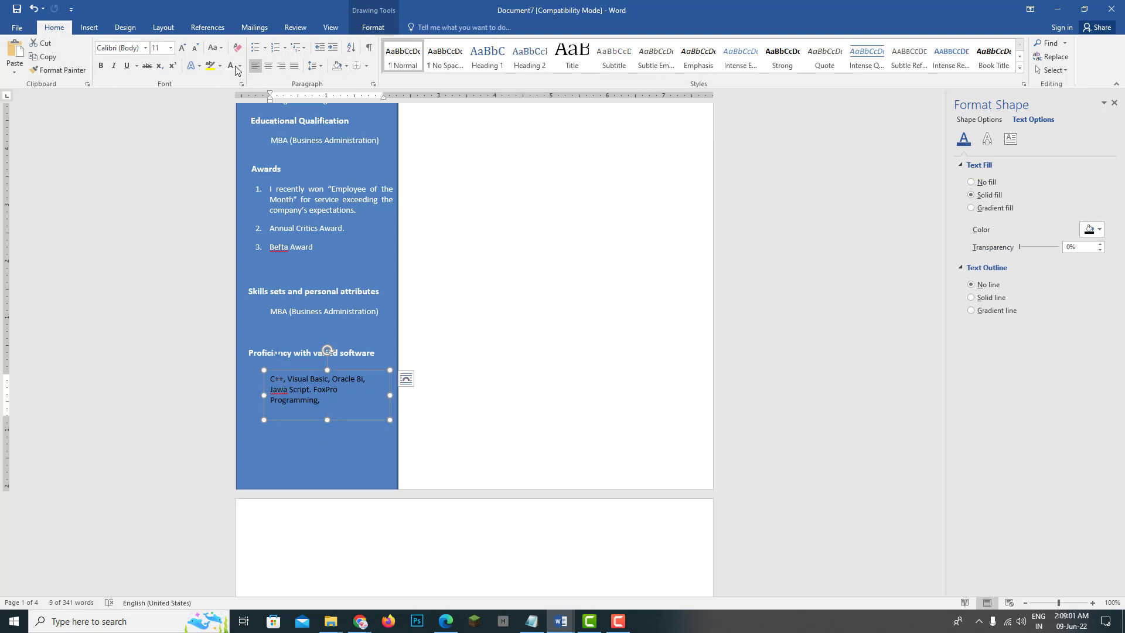
left_click(464, 359)
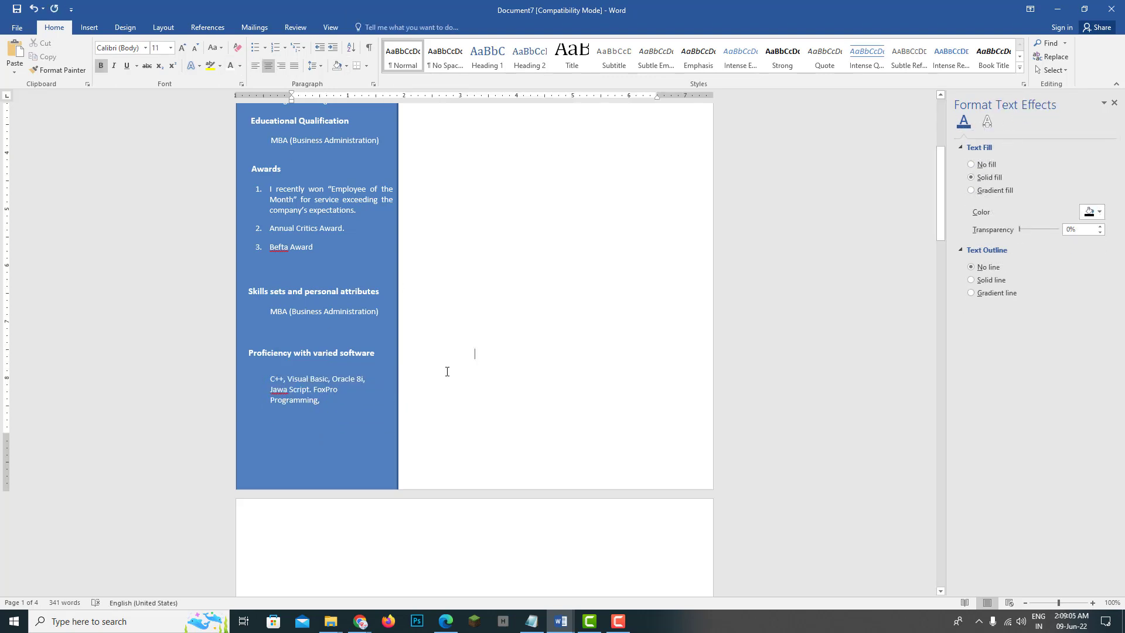
left_click(330, 382)
left_click_drag(344, 370, 344, 364)
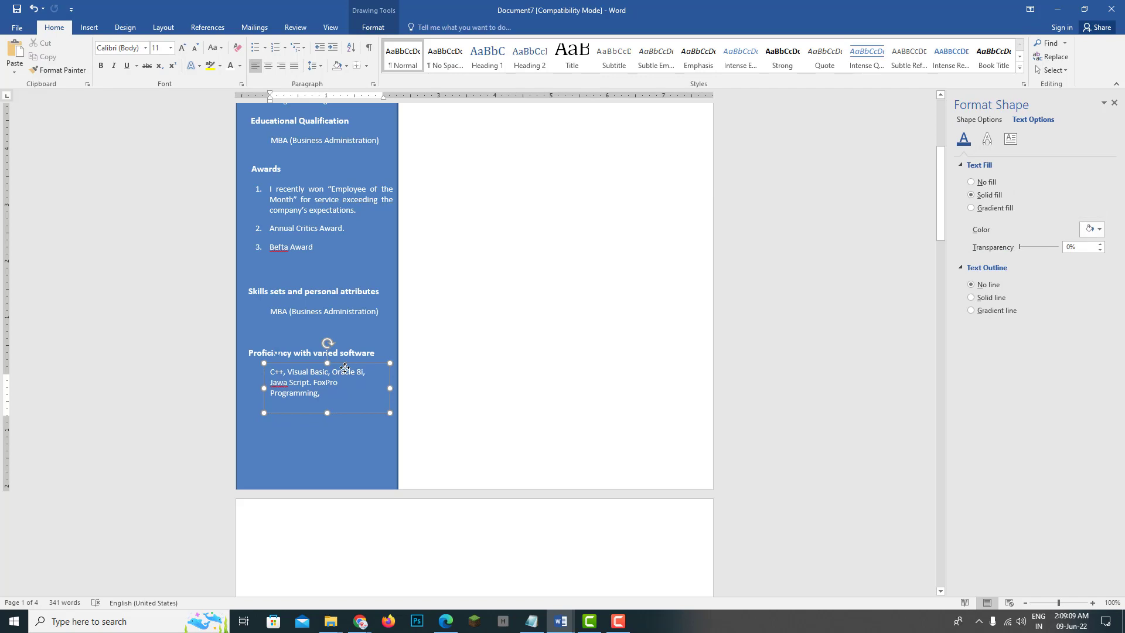
left_click(466, 310)
Copy the Proficiency heading and software list boxes into page 1's right column
scroll(417, 319, "down", 4, "ctrl")
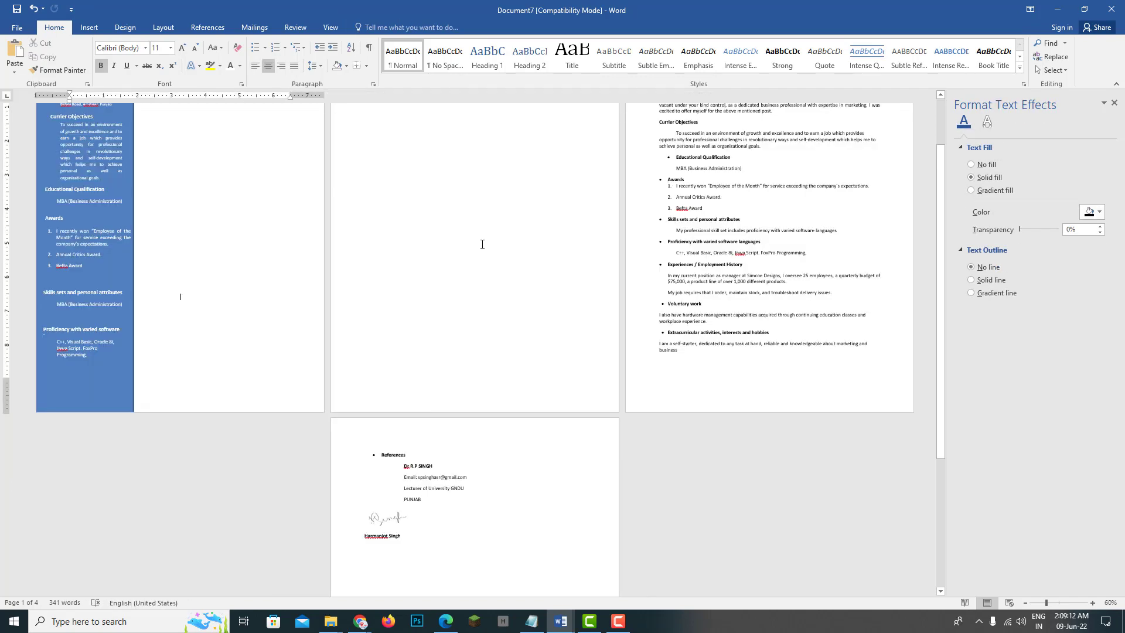
scroll(122, 191, "up", 5, "ctrl")
scroll(117, 175, "down", 4, "ctrl")
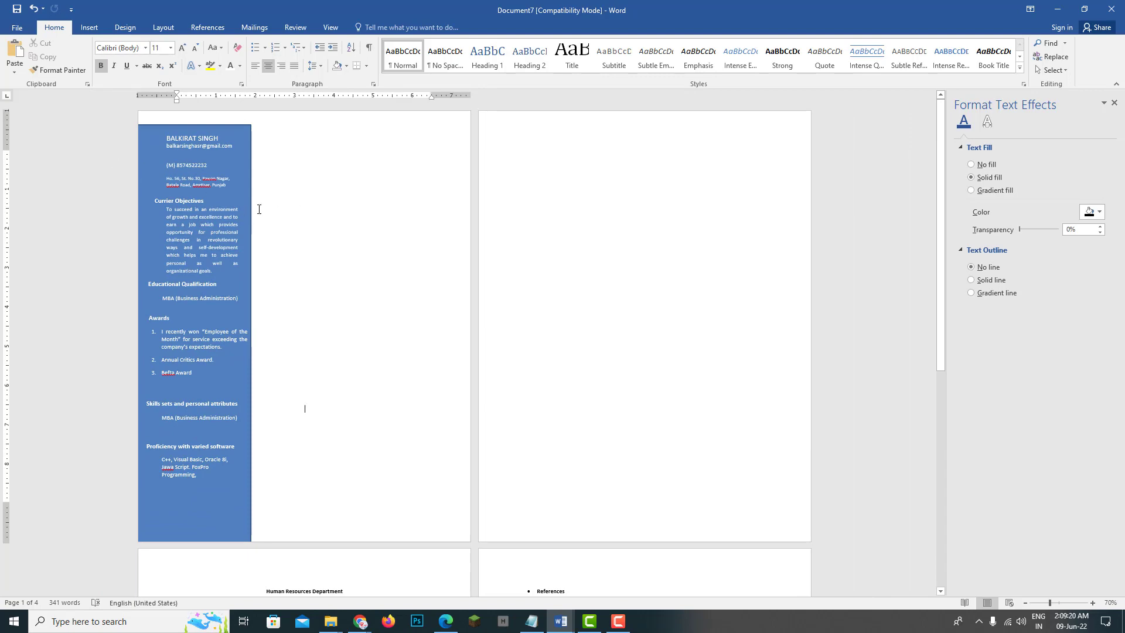
scroll(259, 209, "up", 1, "ctrl")
scroll(258, 207, "up", 1)
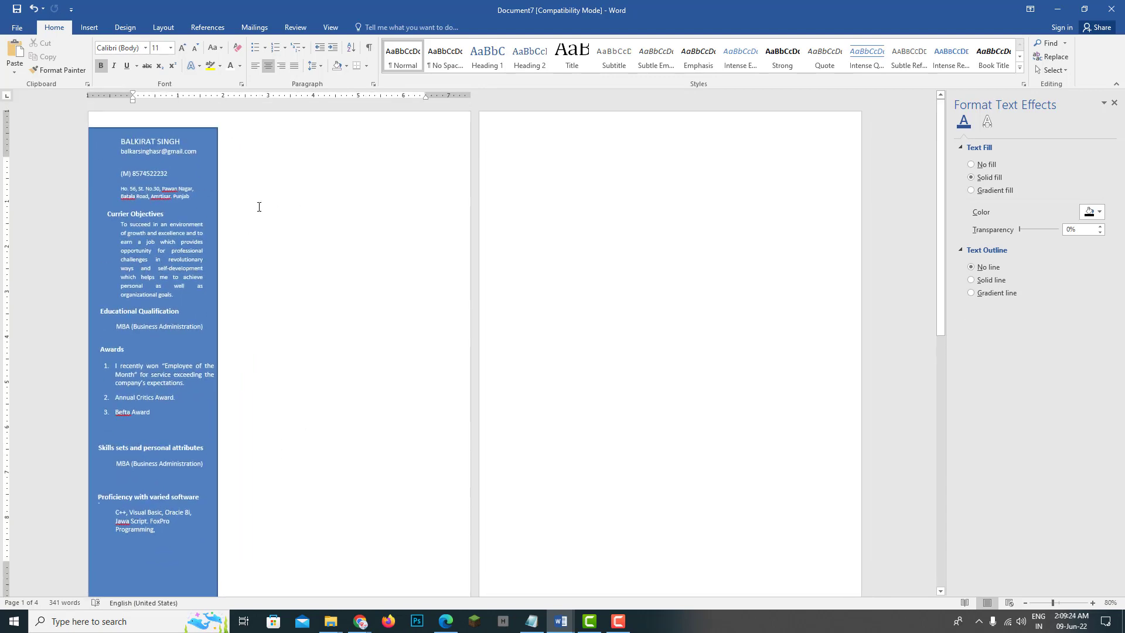
scroll(381, 261, "down", 1, "ctrl")
scroll(382, 258, "down", 4)
scroll(382, 258, "down", 5)
scroll(300, 351, "up", 4, "ctrl")
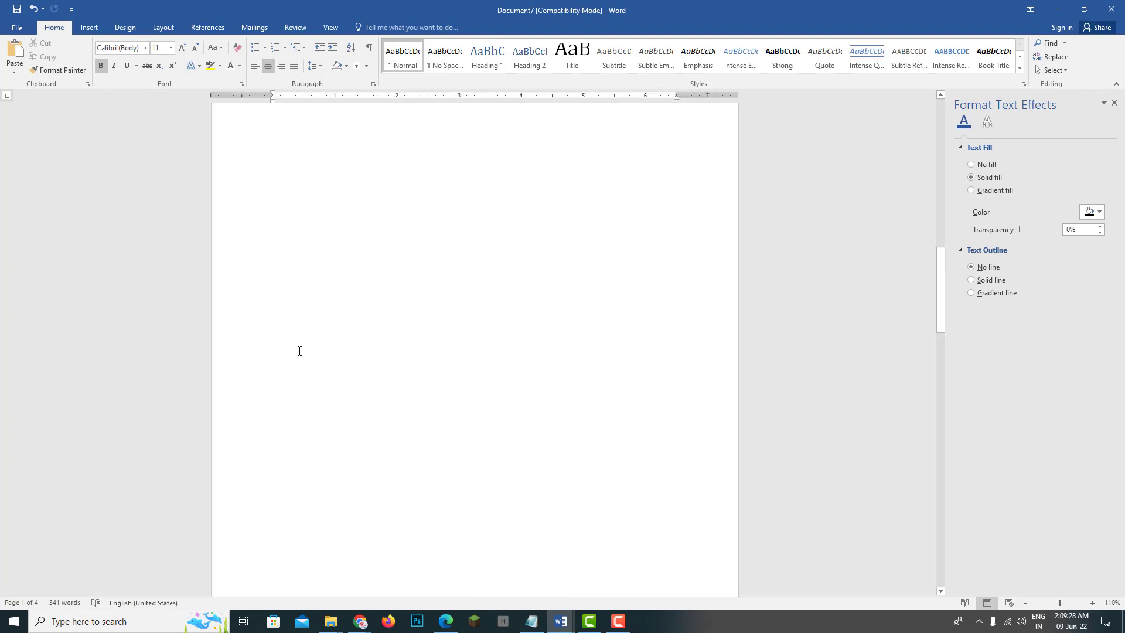
scroll(299, 351, "up", 6)
scroll(304, 336, "up", 10)
scroll(304, 352, "up", 2)
scroll(299, 410, "down", 7)
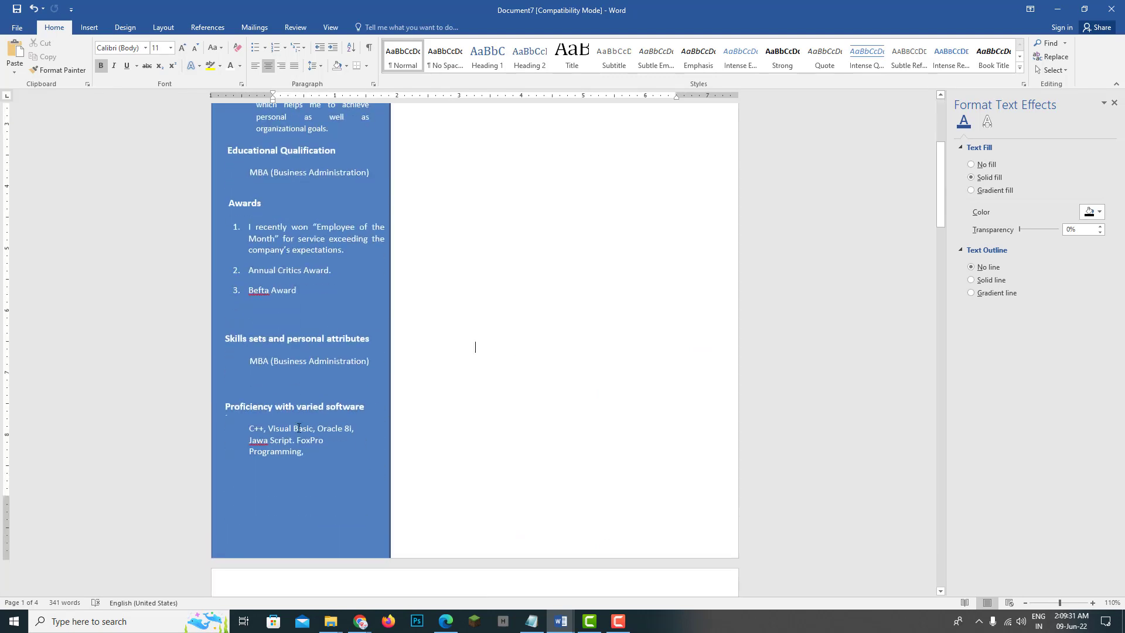
left_click(298, 427)
left_click(282, 395, "shift")
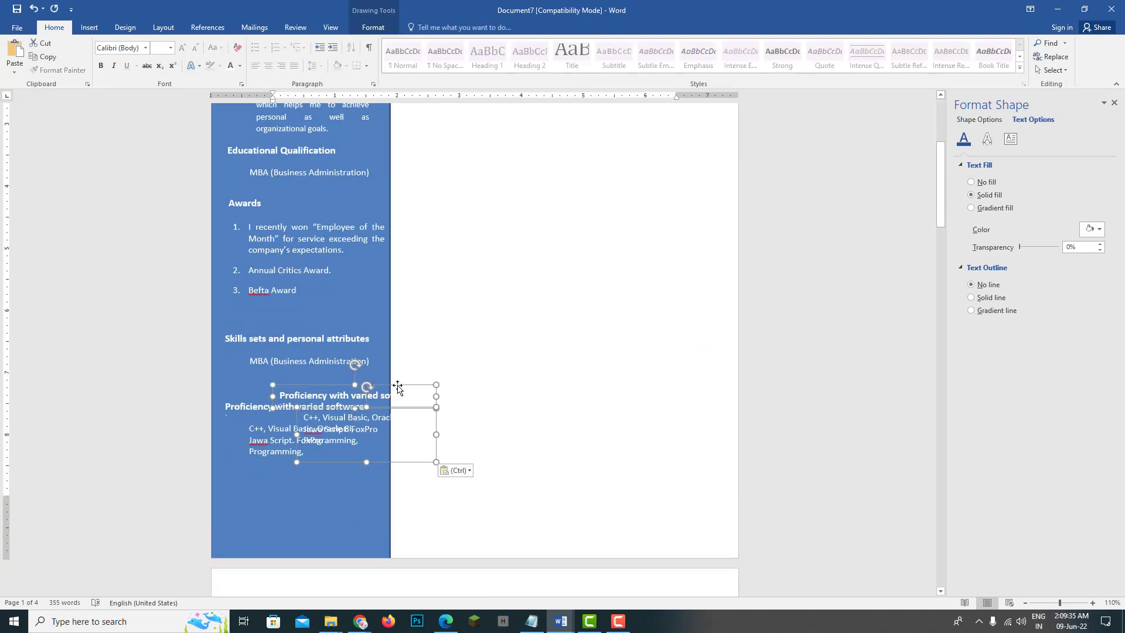
left_click_drag(337, 406, 548, 187, "ctrl")
Make the copied text black
left_click(547, 187)
key("ctrl+a")
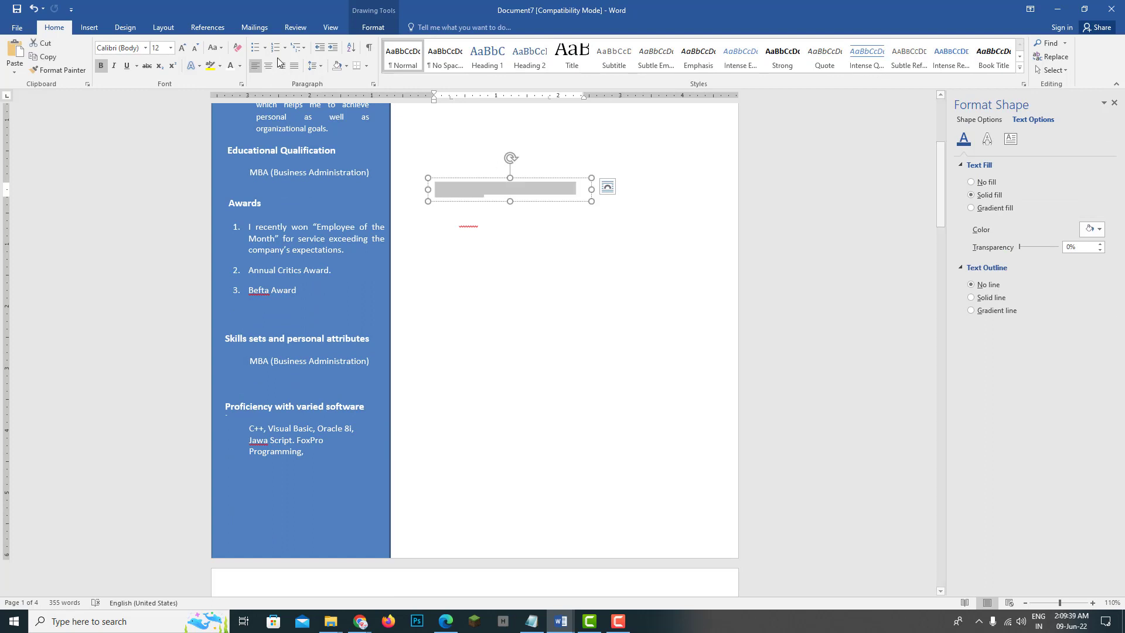
left_click(240, 65)
left_click(240, 109)
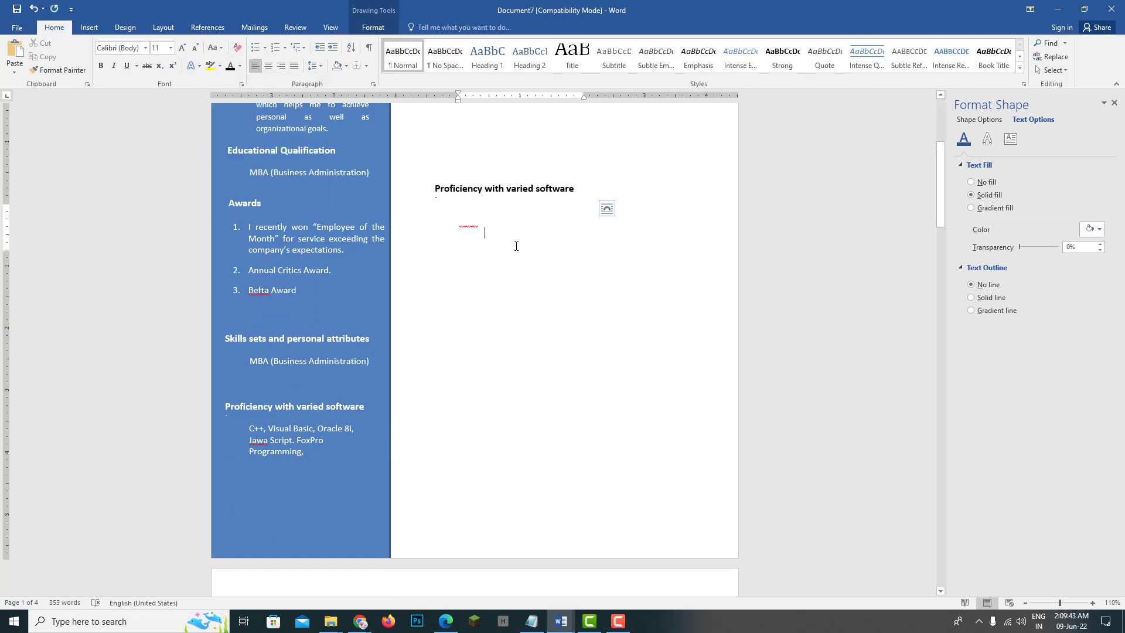
left_click(519, 226)
left_click(522, 200)
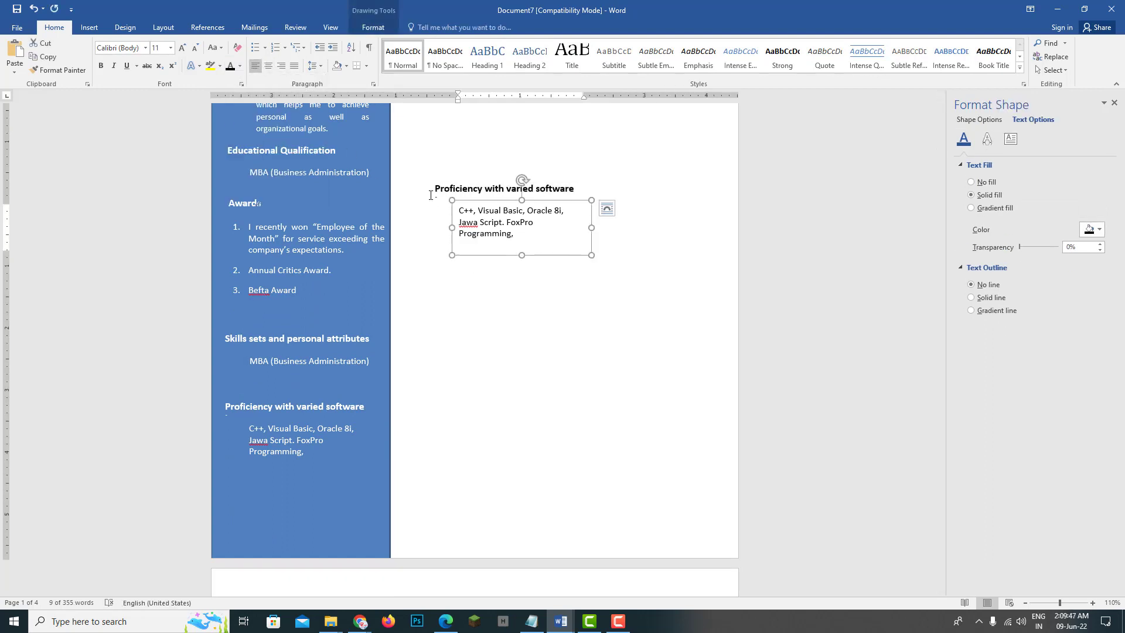
left_click(522, 281)
Move both copied boxes up near the top of the right column
scroll(521, 316, "up", 5)
scroll(520, 381, "up", 2)
left_click(504, 427)
left_click(499, 443, "shift")
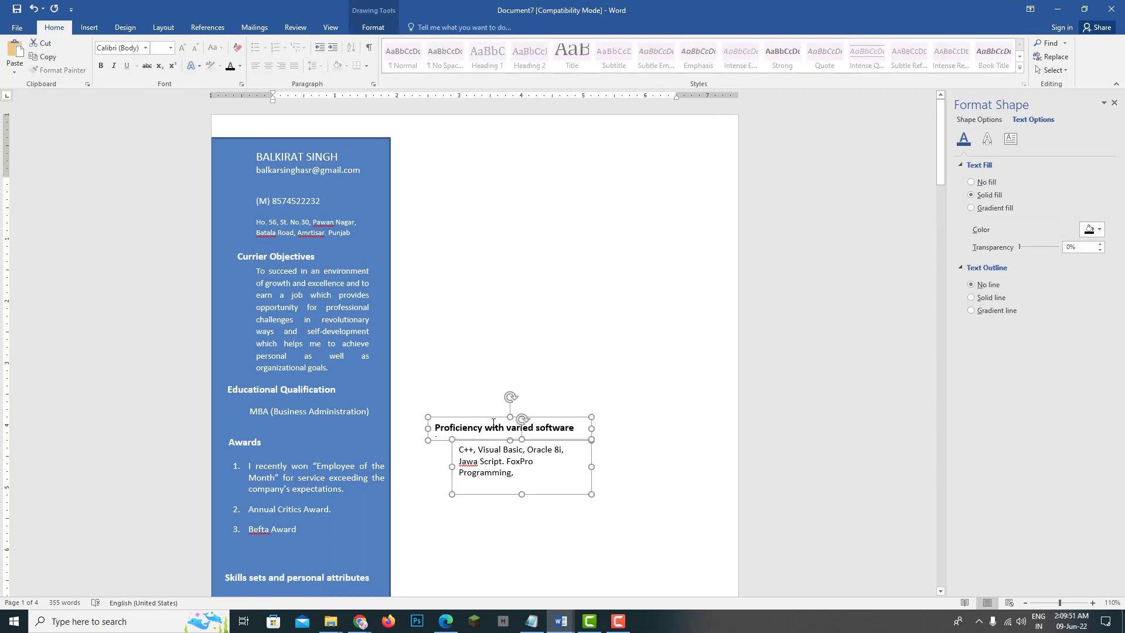
mouse_move(491, 423)
left_mouse_down()
mouse_move(514, 260)
mouse_move(499, 259)
left_mouse_up()
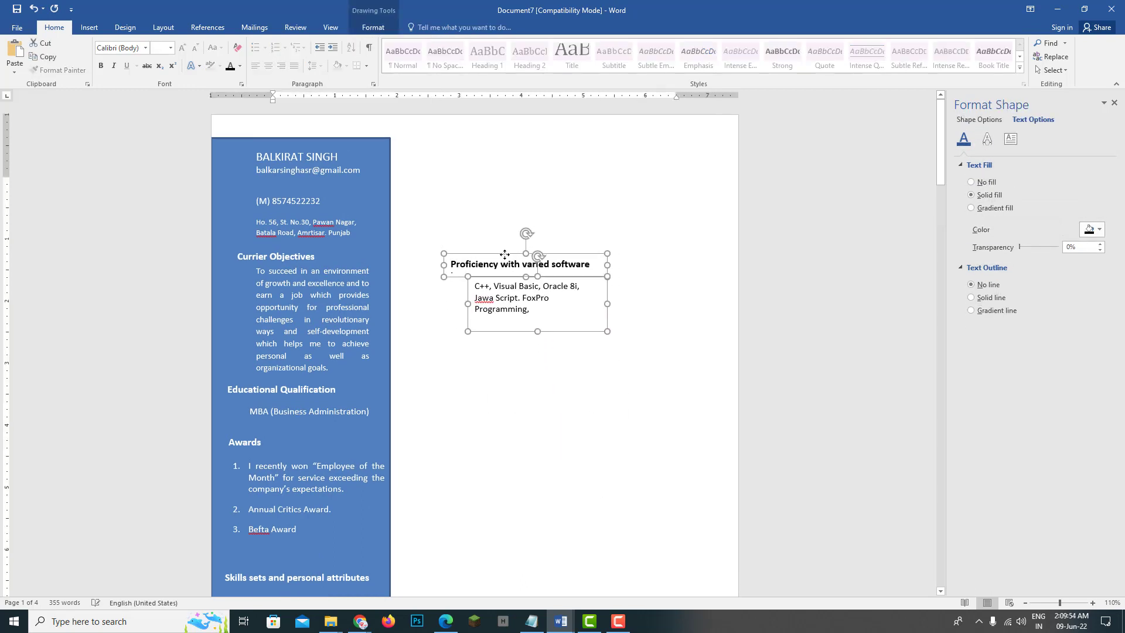
left_click(515, 377)
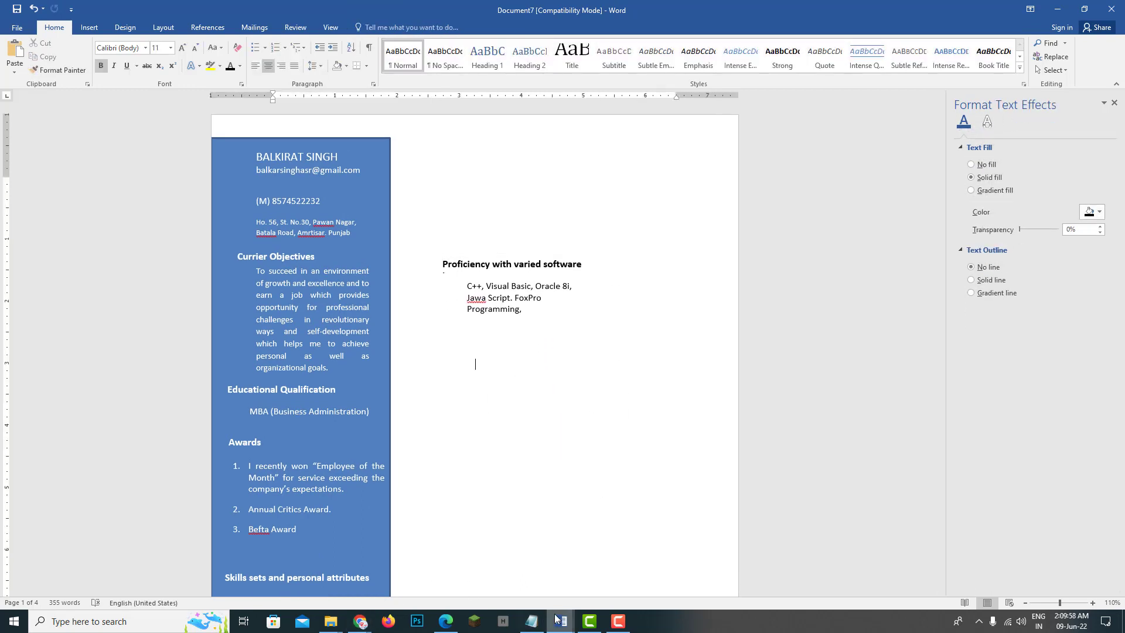
Replace the copied heading with 'Experiences / Employment History', without a bullet
left_click_drag(935, 170, 920, 435)
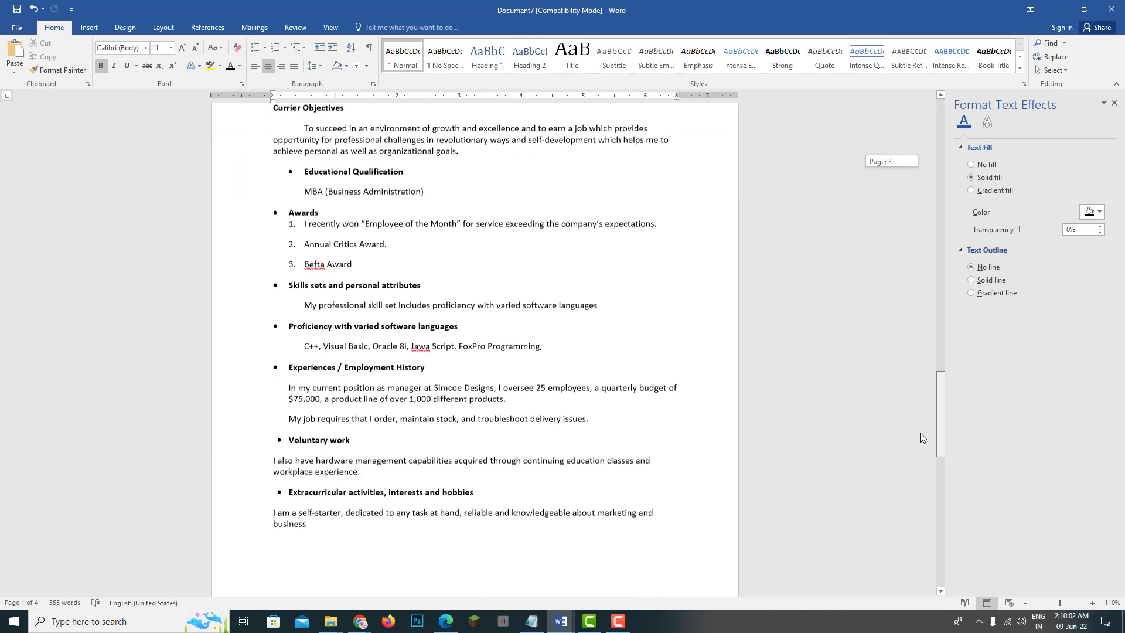
left_click_drag(293, 347, 541, 354)
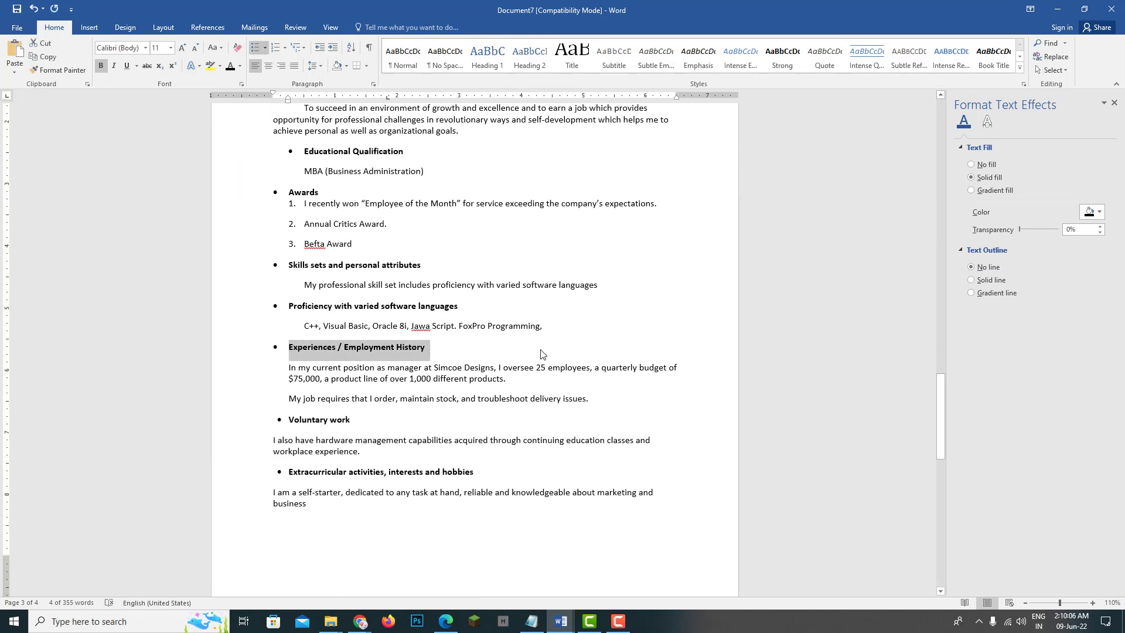
left_click_drag(941, 396, 918, 131)
triple_click(547, 232)
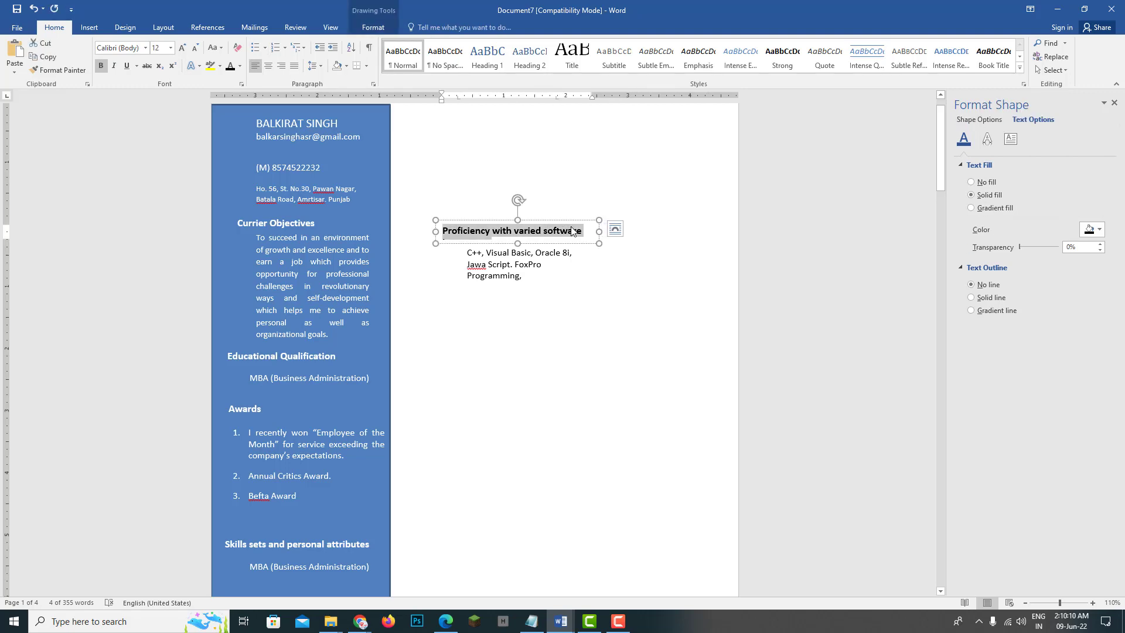
key("ctrl+v")
left_click(255, 47)
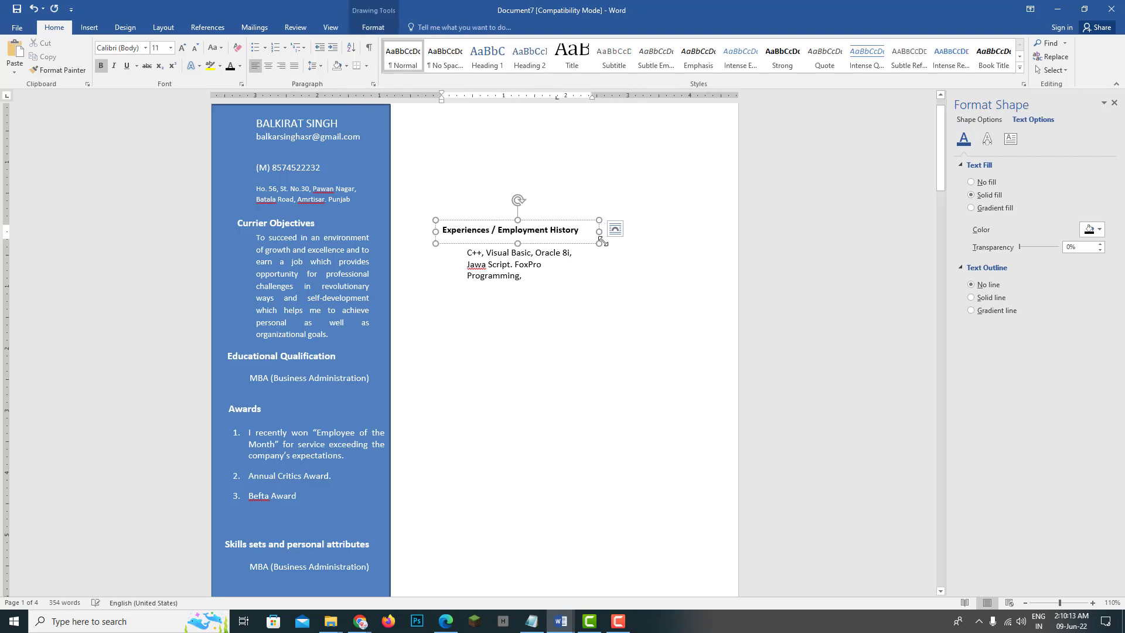
Replace the software list with the two experience paragraphs from page 3
left_click(511, 252)
left_click_drag(940, 140, 938, 376)
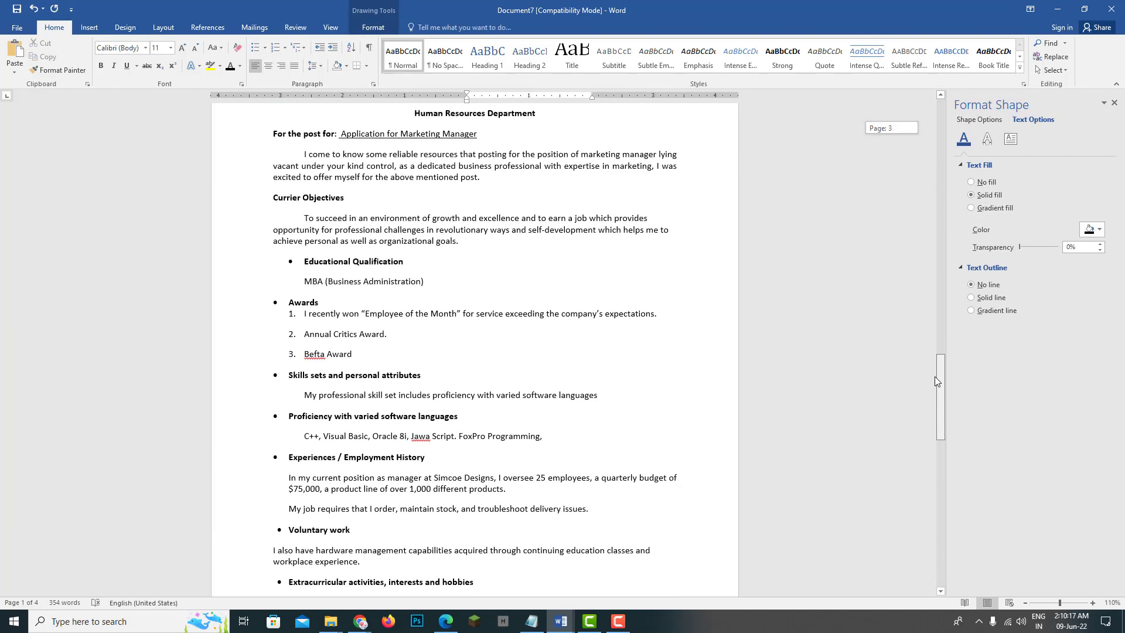
left_click_drag(289, 479, 588, 509)
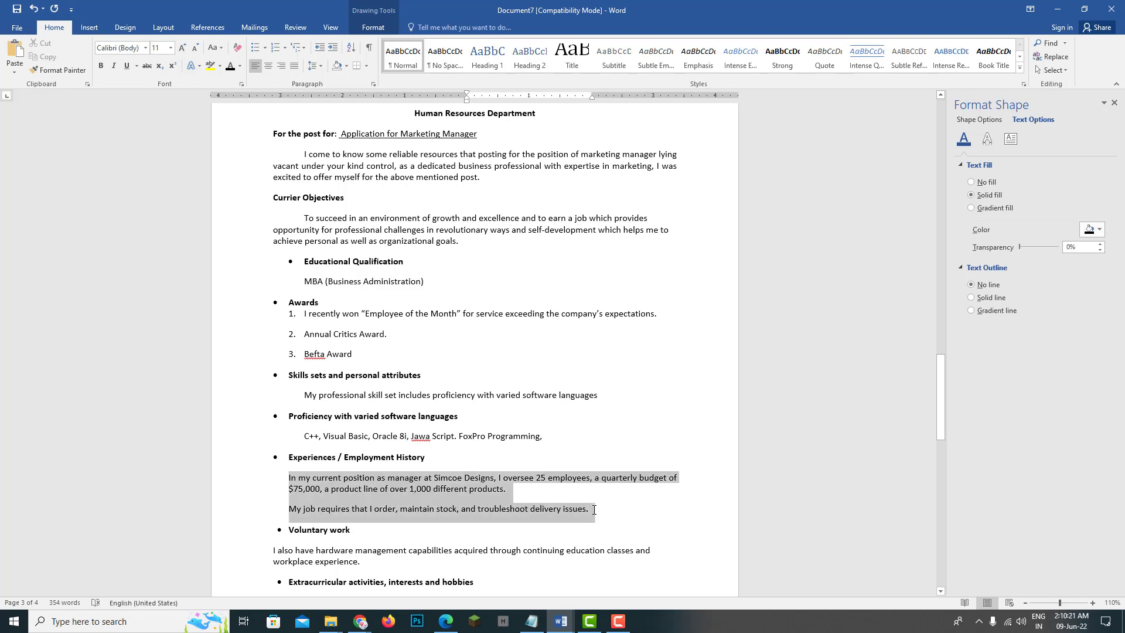
scroll(346, 205, "down", 3, "ctrl")
scroll(347, 205, "down", 4, "ctrl")
left_click(285, 171)
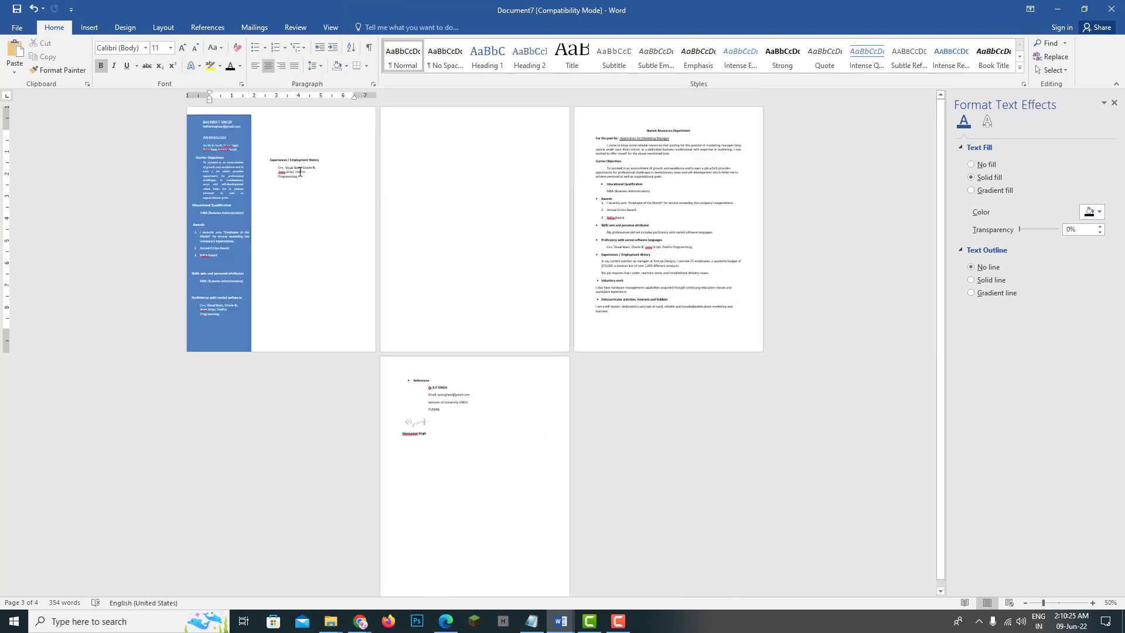
scroll(286, 171, "up", 6, "ctrl")
left_click_drag(467, 126, 518, 150)
key("ctrl+v")
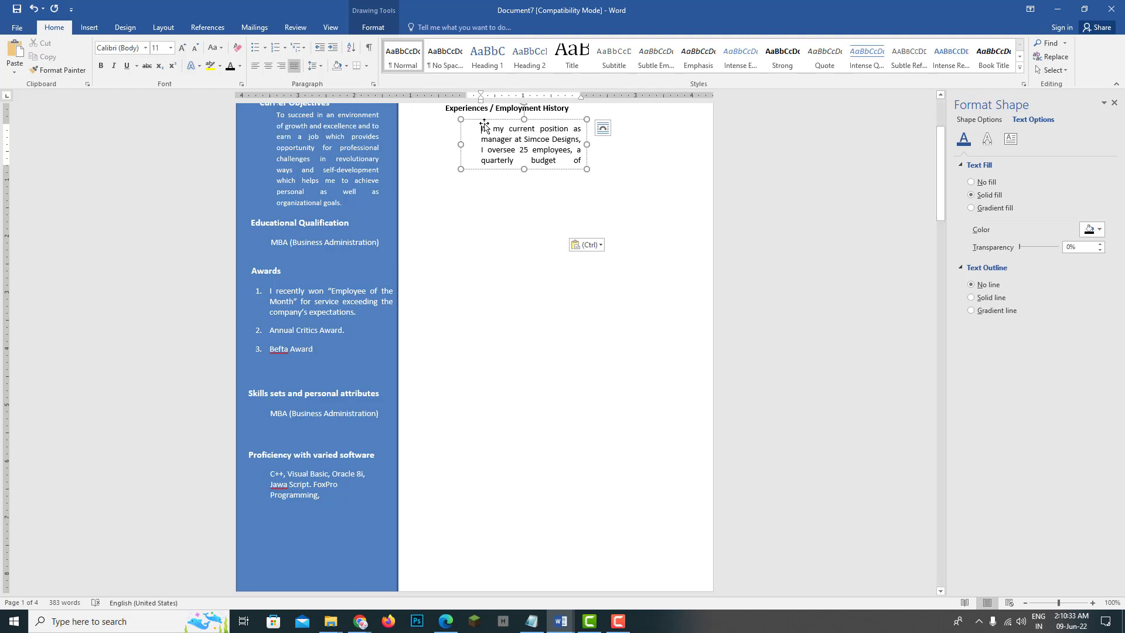
Reduce the paragraph's first-line indent and resize the text box to fit the experience text
left_click_drag(481, 94, 467, 99)
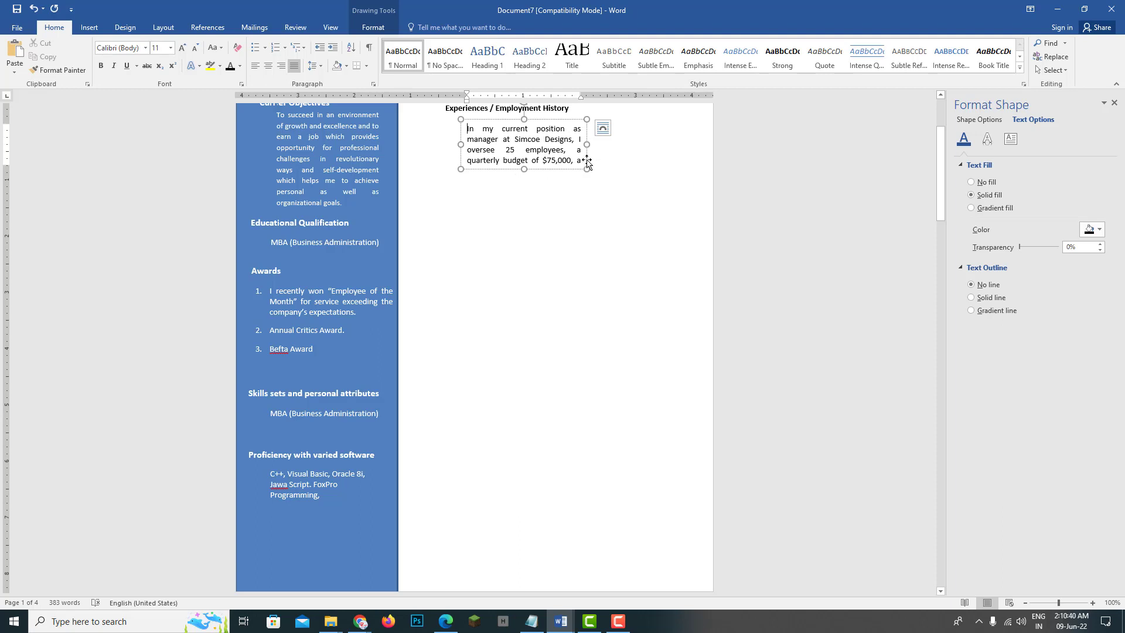
left_click_drag(527, 170, 524, 234)
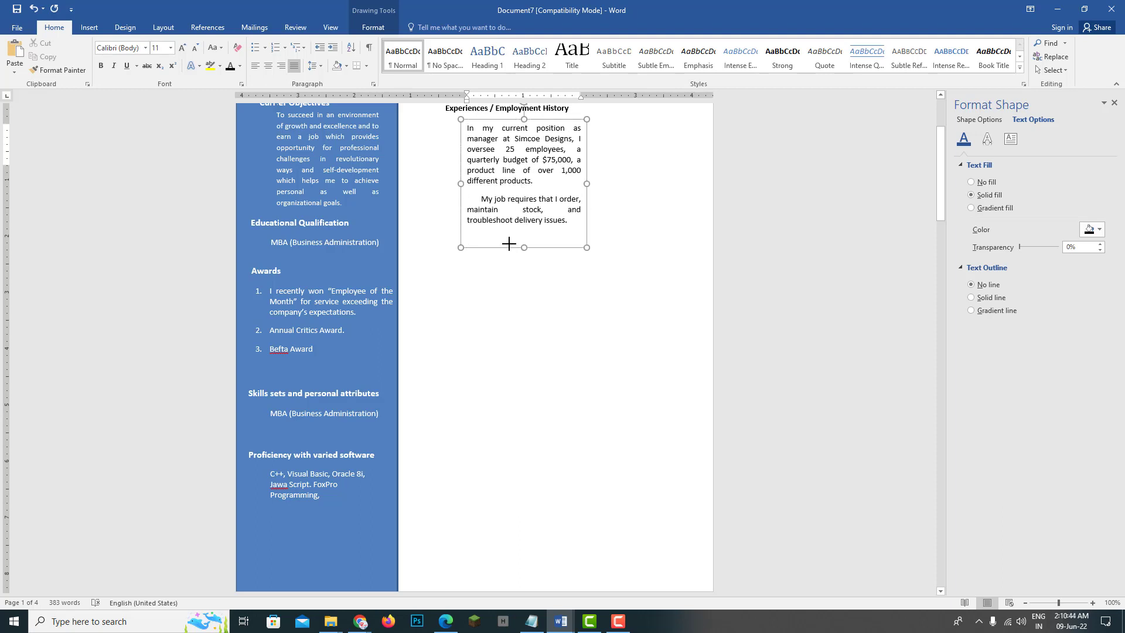
left_click_drag(586, 176, 678, 176)
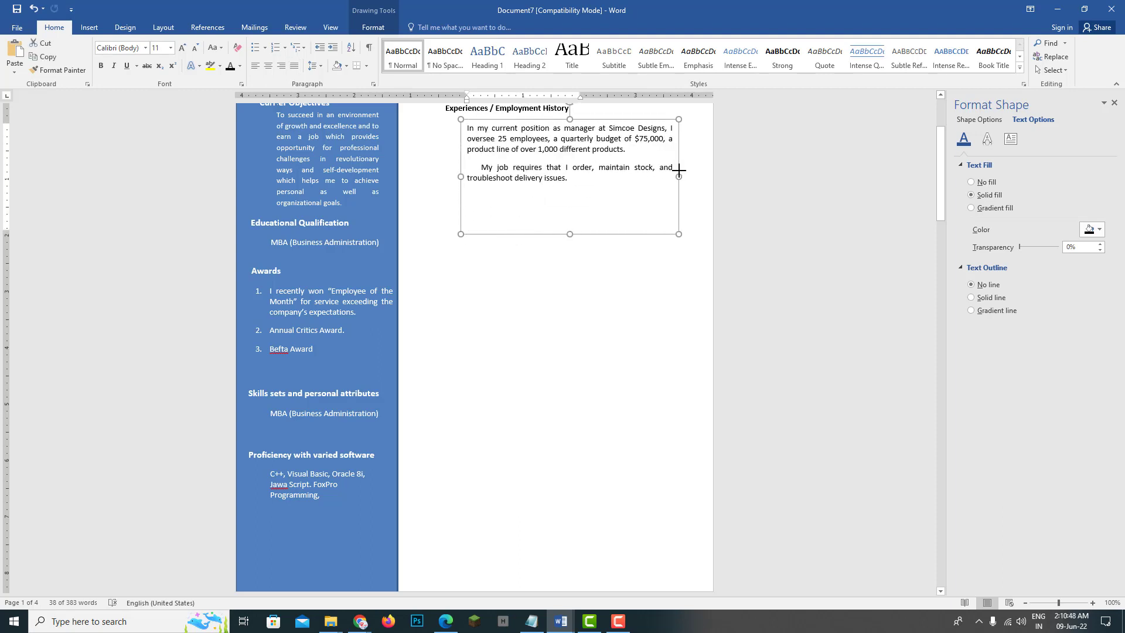
left_click_drag(465, 180, 443, 176)
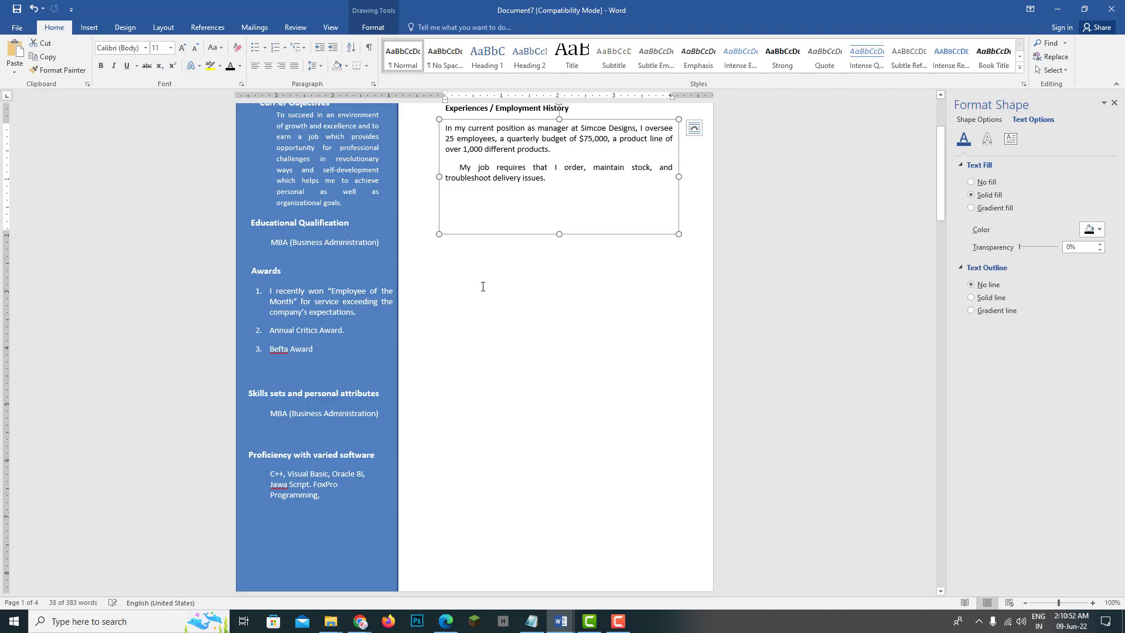
left_click(555, 208)
left_click_drag(558, 233, 559, 191)
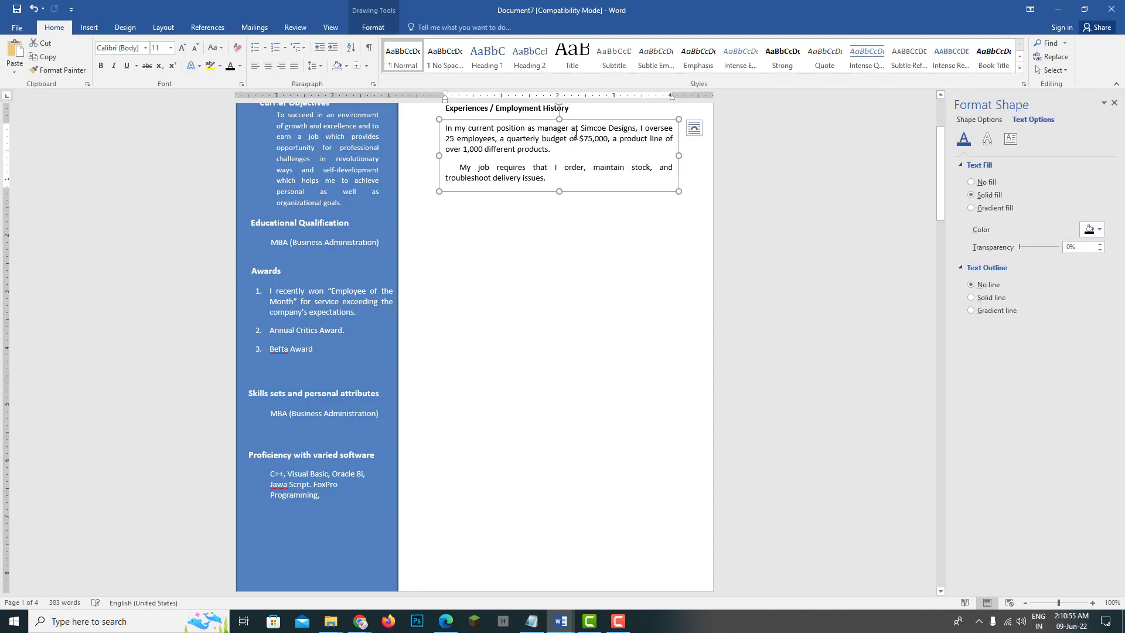
Nudge the heading left and duplicate the heading and experience boxes below
left_click(501, 110)
left_click_drag(939, 166, 940, 147)
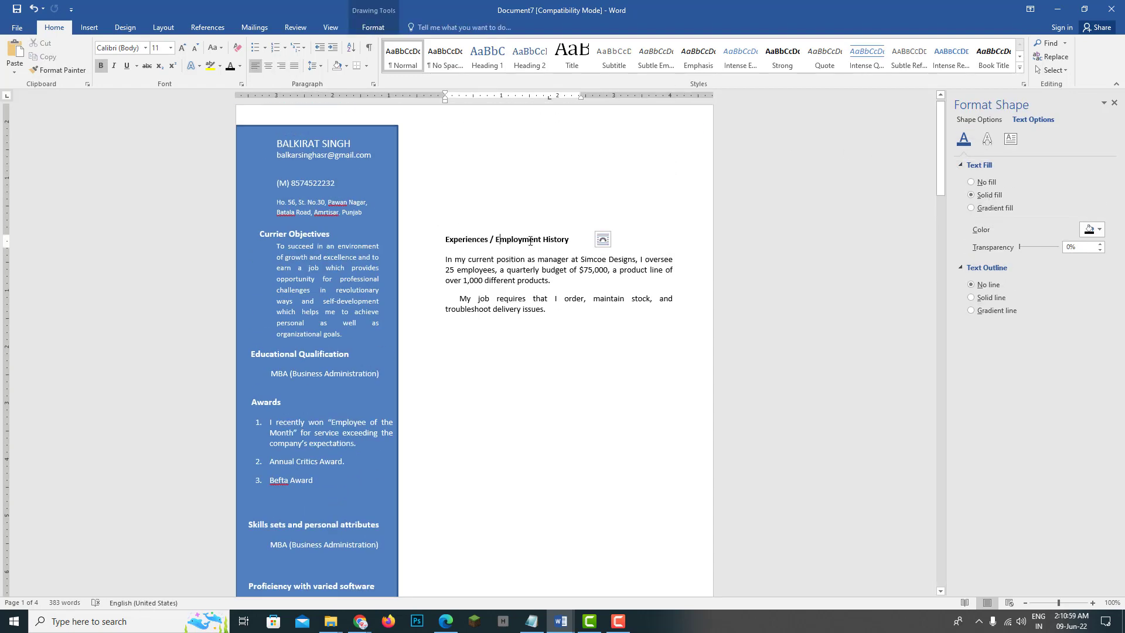
left_click_drag(560, 228, 545, 228)
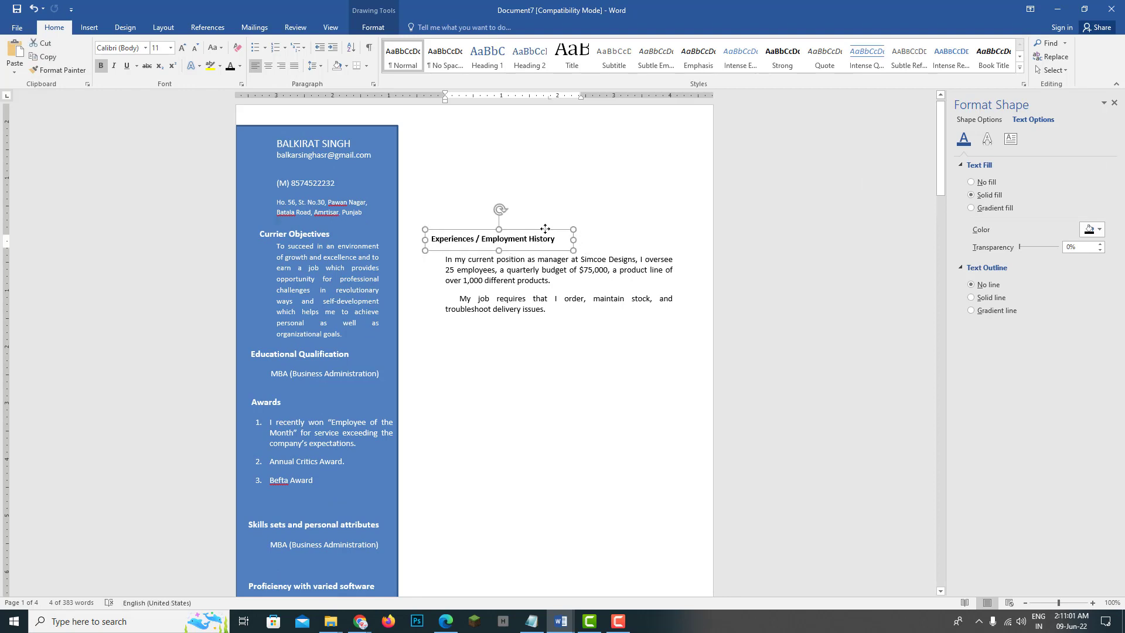
left_click(602, 265, "shift")
left_click_drag(592, 274, 546, 332)
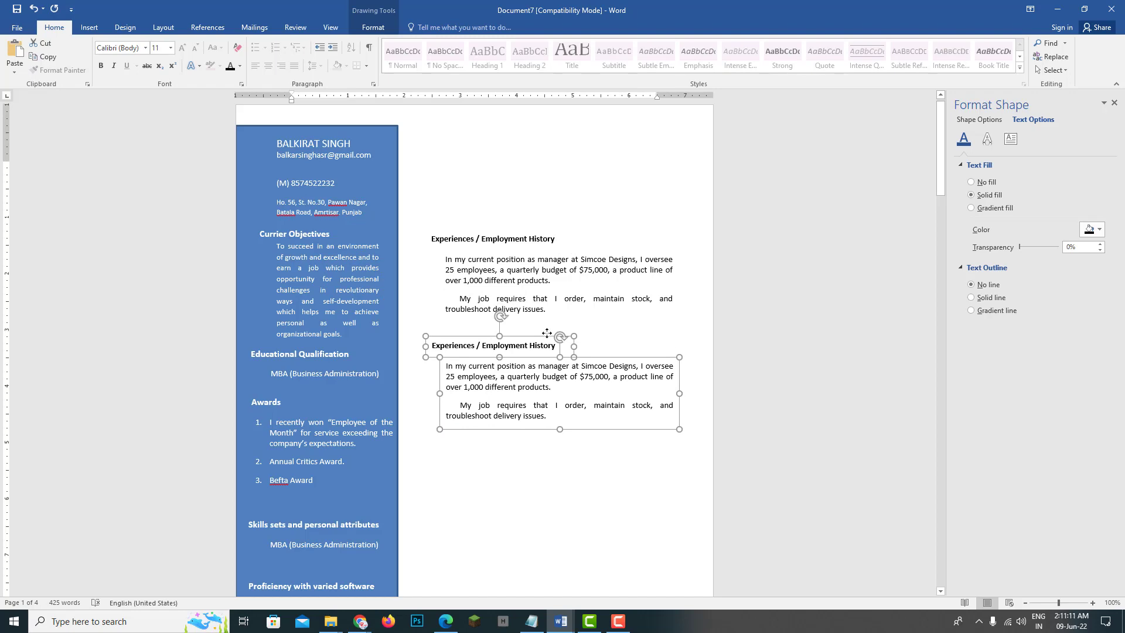
Change the duplicated heading to 'Voluntary work' without a bullet
left_click(504, 432)
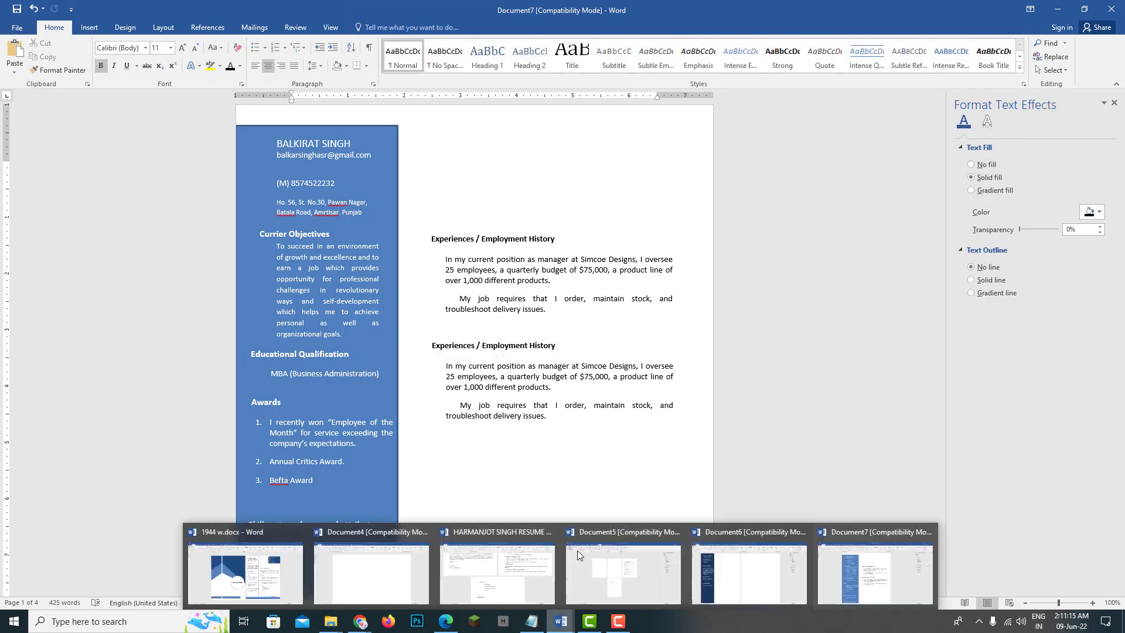
mouse_move(939, 183)
left_mouse_down()
mouse_move(929, 462)
mouse_move(885, 366)
mouse_move(874, 417)
left_mouse_up()
triple_click(322, 485)
key("ctrl+c")
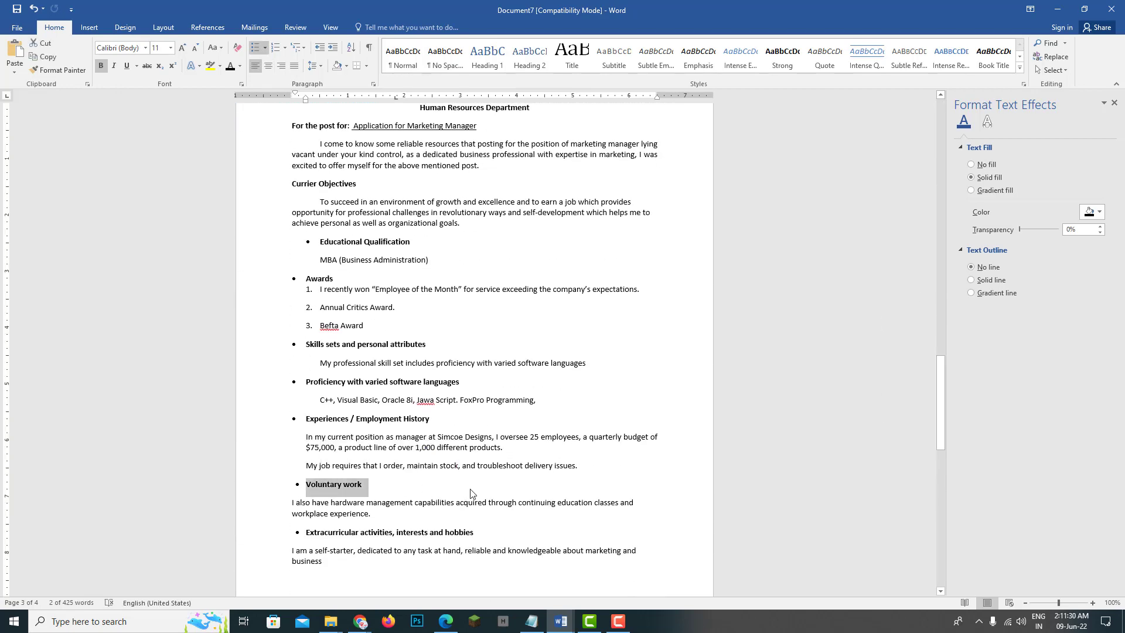
left_click_drag(941, 400, 942, 176)
triple_click(498, 243)
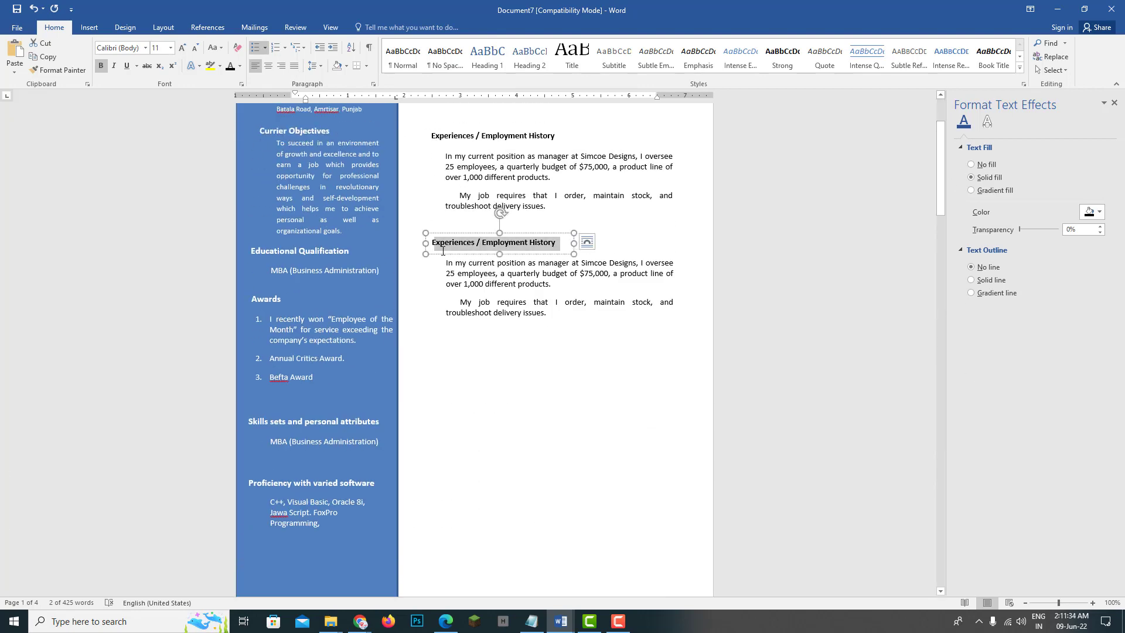
key("ctrl+v")
key("BackSpace")
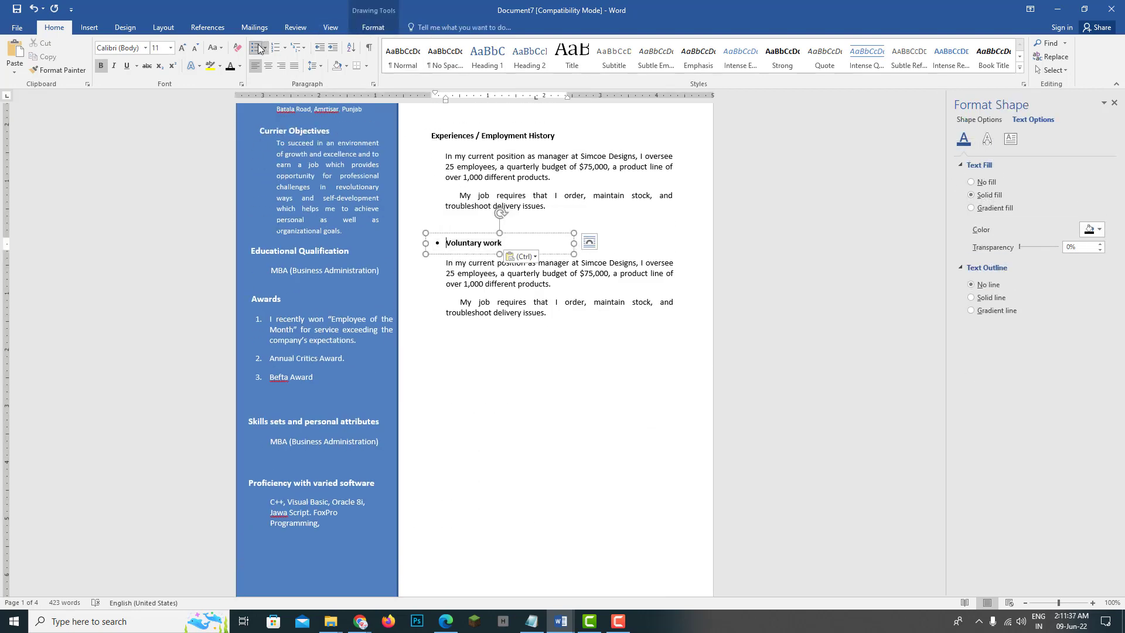
Replace the box's employment text with the voluntary work description and shrink it to two lines
left_click_drag(943, 150, 941, 413)
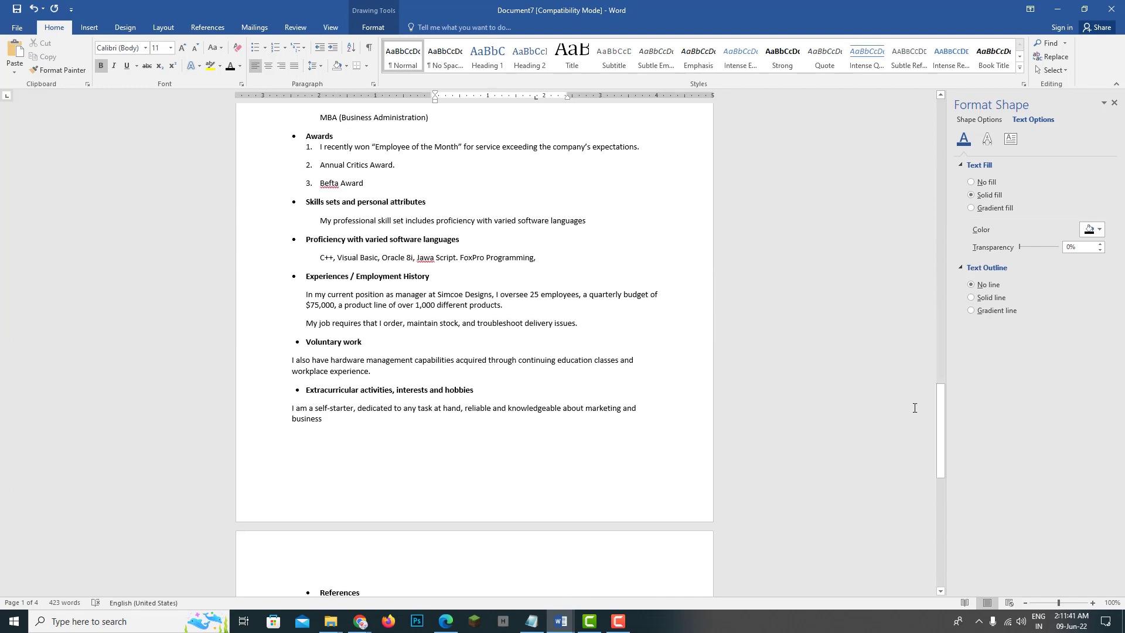
left_click(264, 366)
double_click(264, 365)
key("ctrl+c")
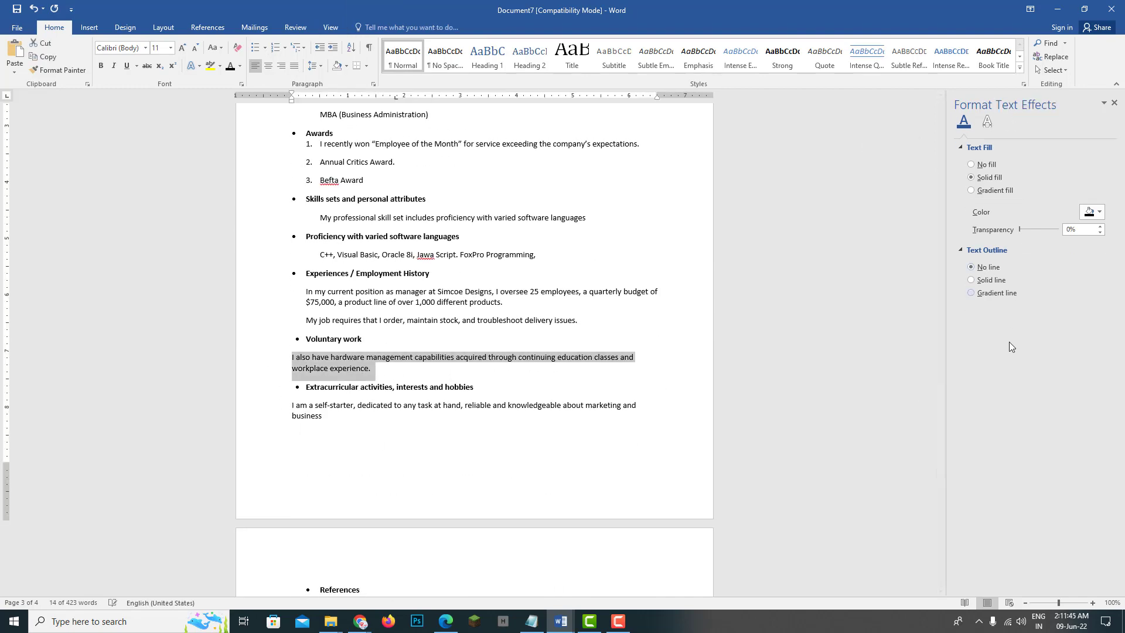
left_click_drag(941, 417, 956, 147)
scroll(547, 352, "up", 3)
left_click(548, 366)
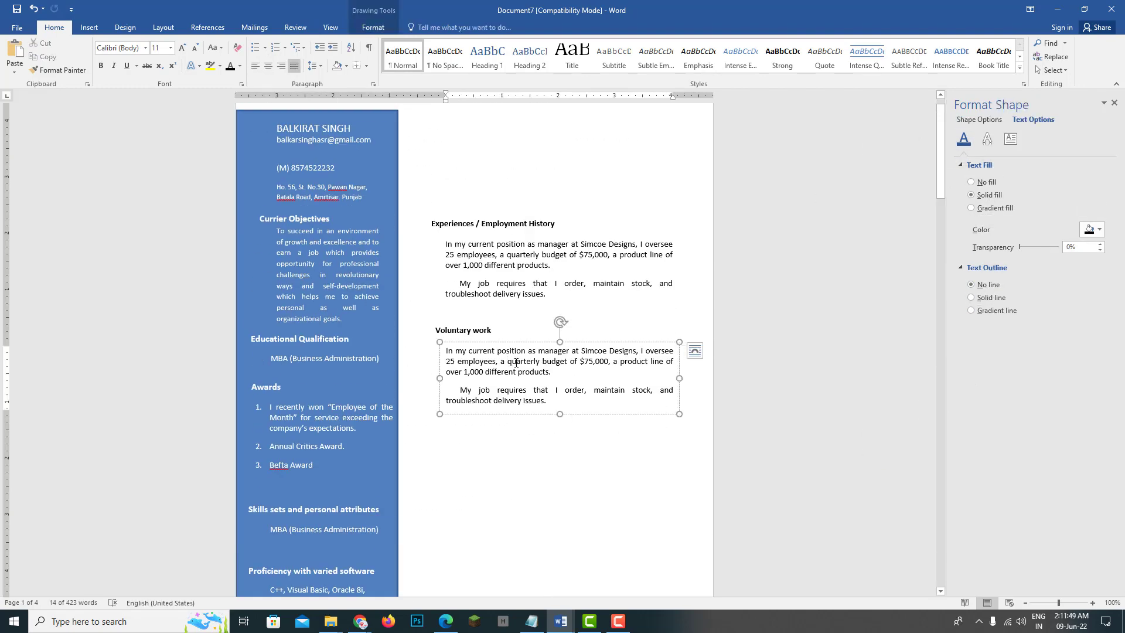
key("ctrl+a")
key("ctrl+v")
left_click_drag(559, 415, 559, 380)
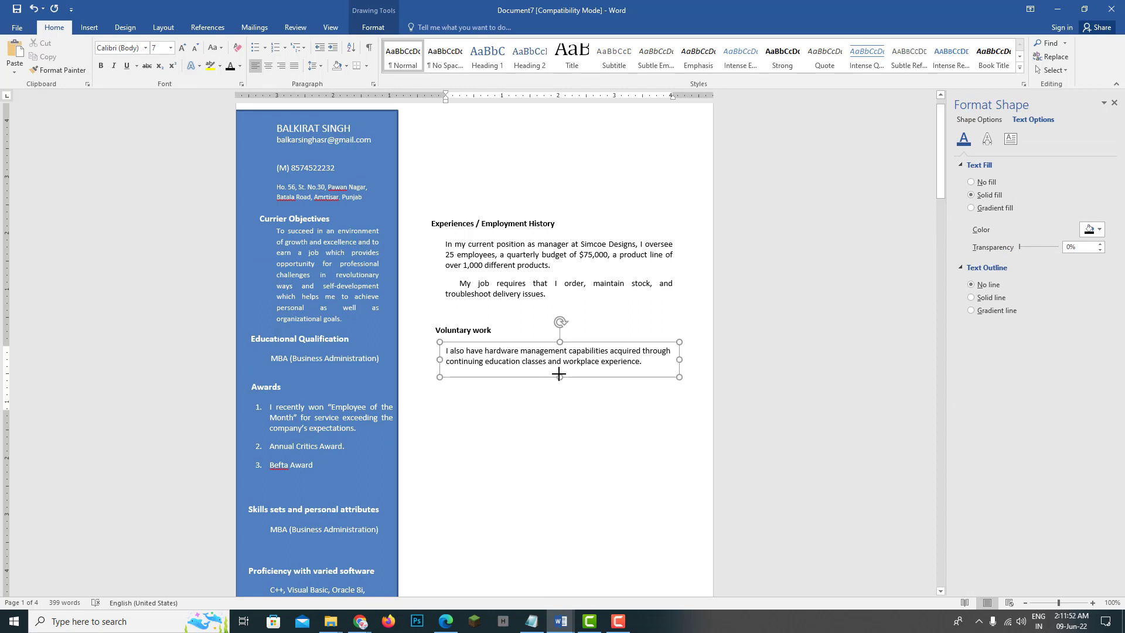
left_click(548, 406)
Copy the Voluntary work heading and description boxes to a new section below
left_click(483, 341)
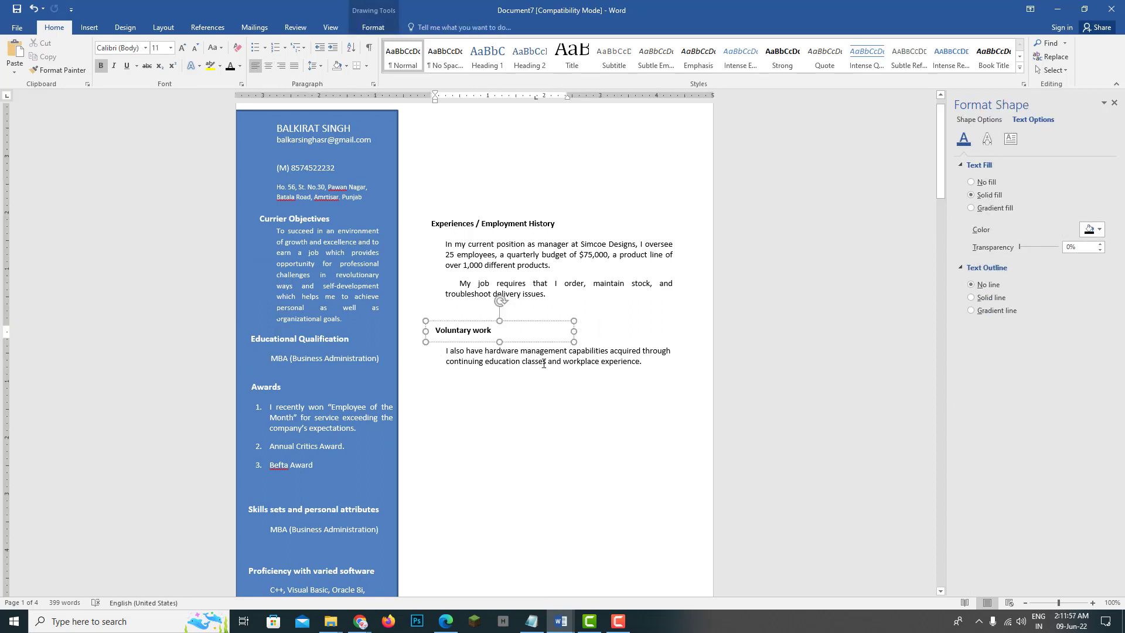
key("ctrl+c")
key("ctrl+v")
left_click_drag(568, 343, 572, 394)
left_click(587, 346)
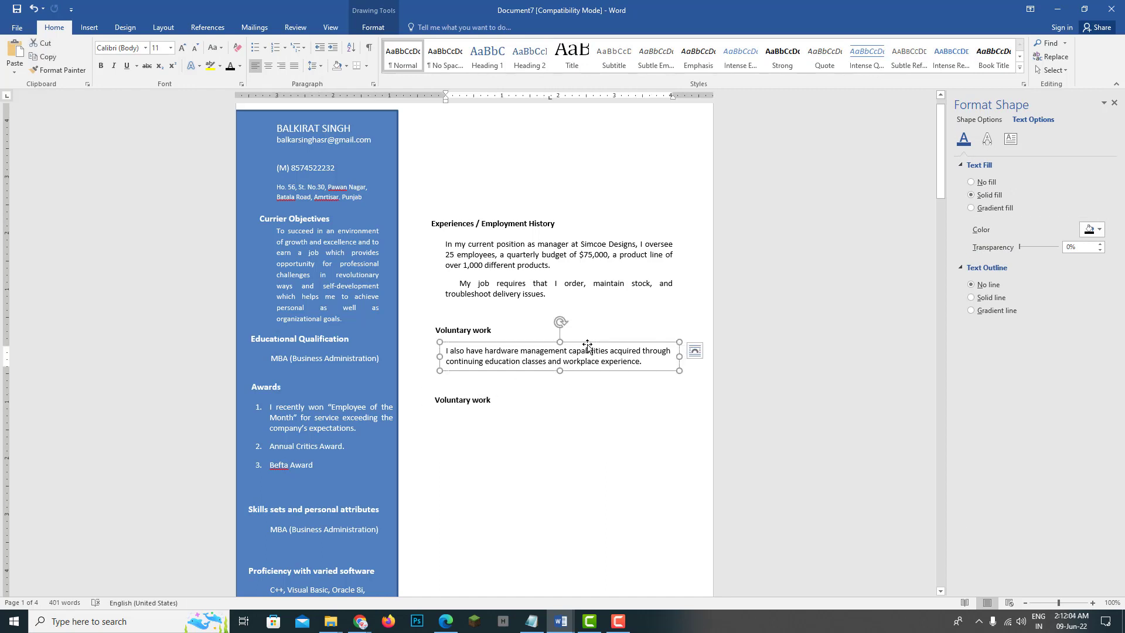
key("ctrl+c")
key("ctrl+v")
left_click_drag(590, 349, 602, 416)
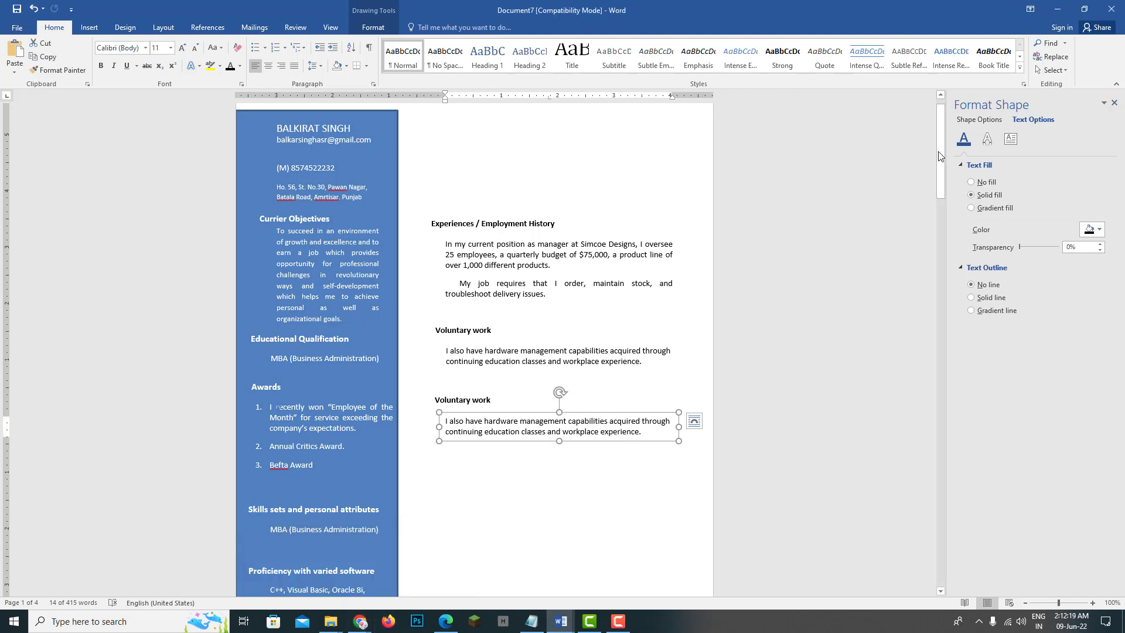
Make the second heading 'Extracurricular activities, interests and hobbies' on one line without a bullet
mouse_move(940, 176)
left_mouse_down()
mouse_move(910, 379)
mouse_move(892, 151)
mouse_move(879, 393)
left_mouse_up()
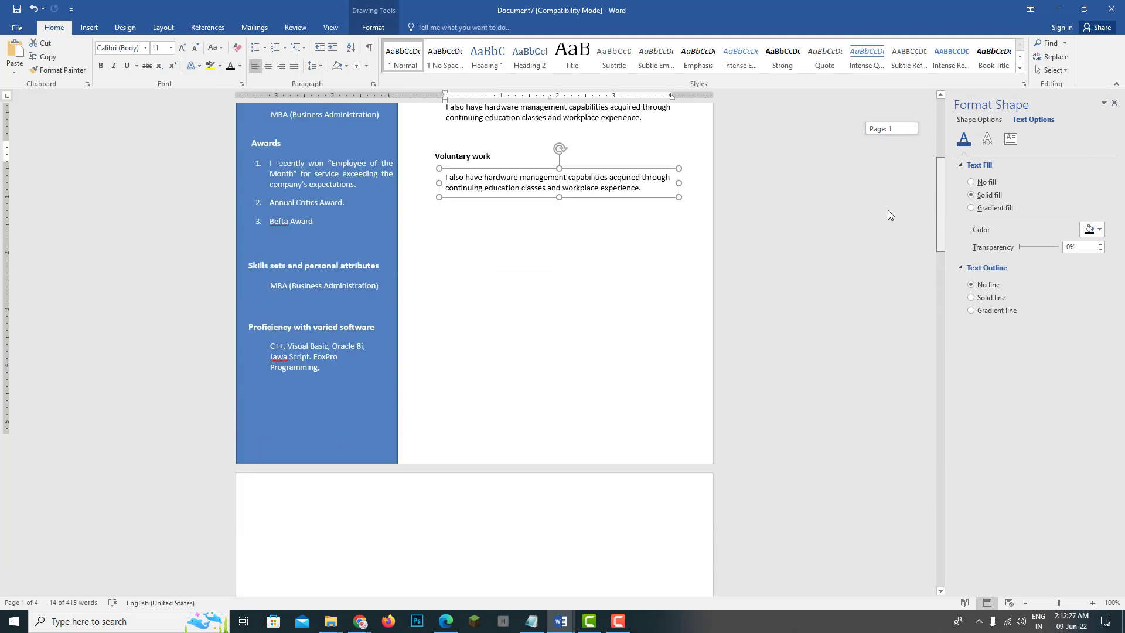
scroll(796, 396, "down", 2)
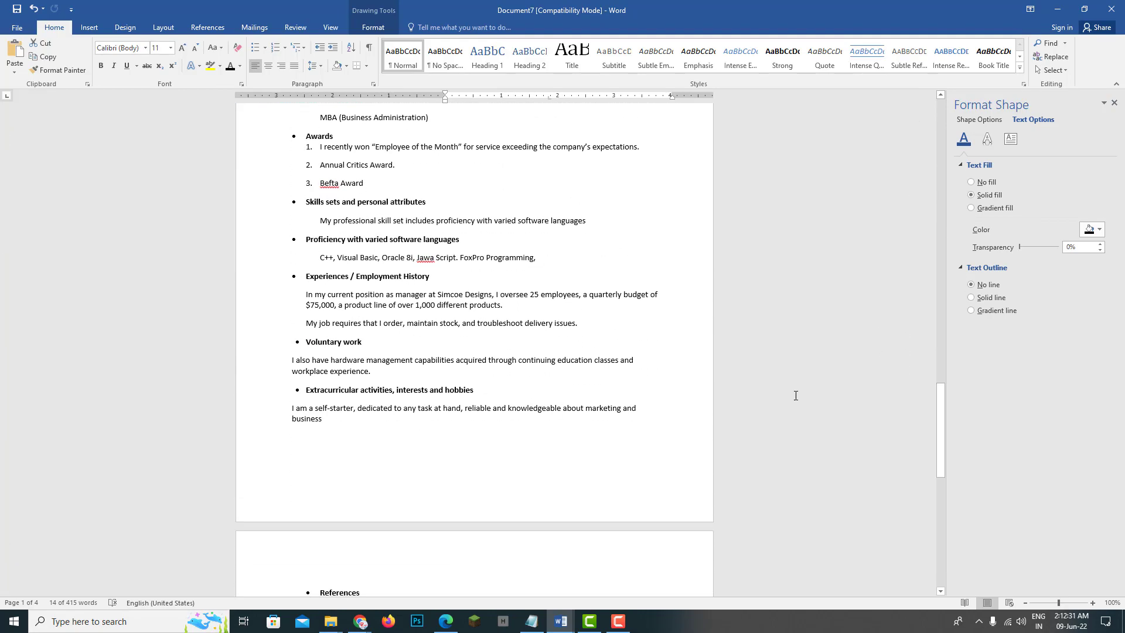
left_click_drag(412, 396, 473, 391)
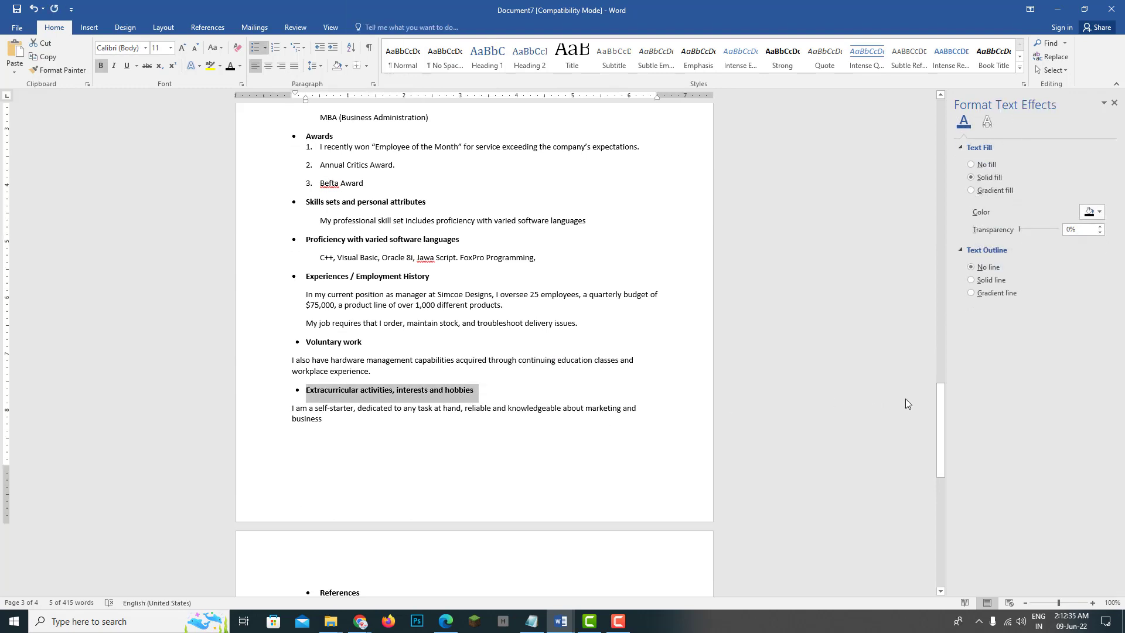
left_click_drag(939, 404, 930, 161)
left_click(463, 315)
key("ctrl+v")
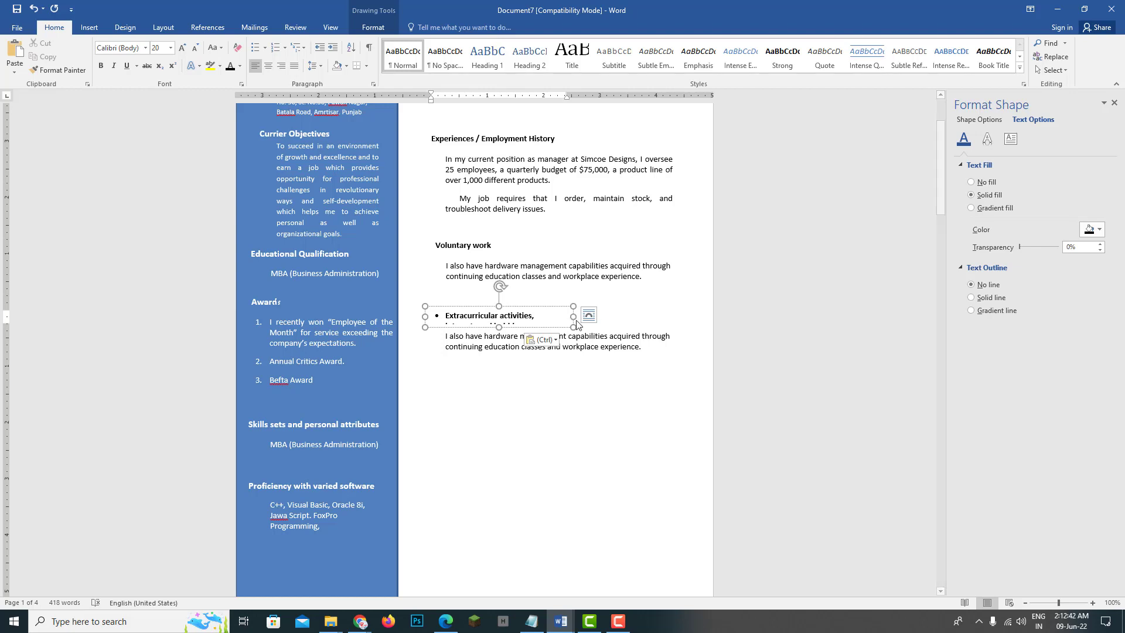
left_click_drag(573, 316, 631, 316)
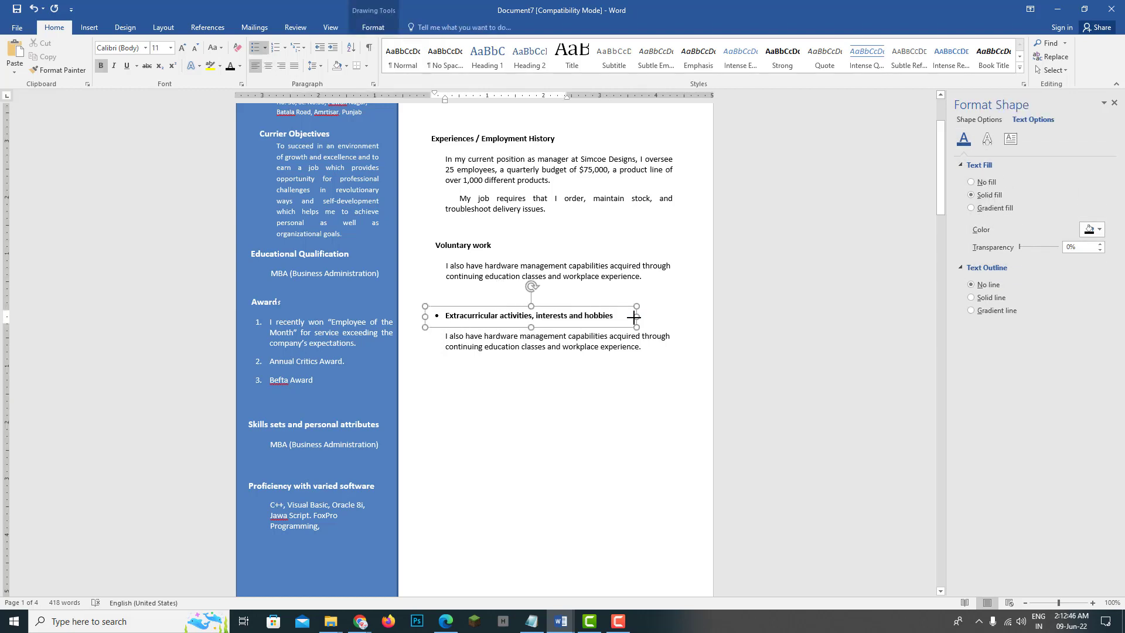
key("BackSpace")
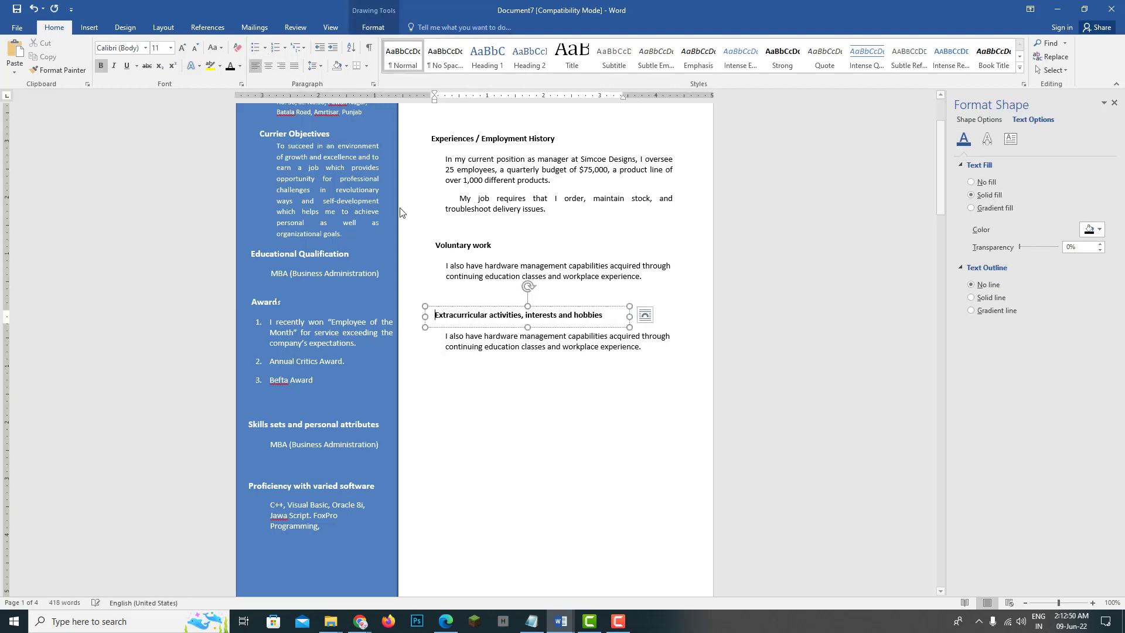
left_click(513, 380)
Review the Extracurricular, Voluntary work and Experiences heading boxes in the right column
left_click(484, 316)
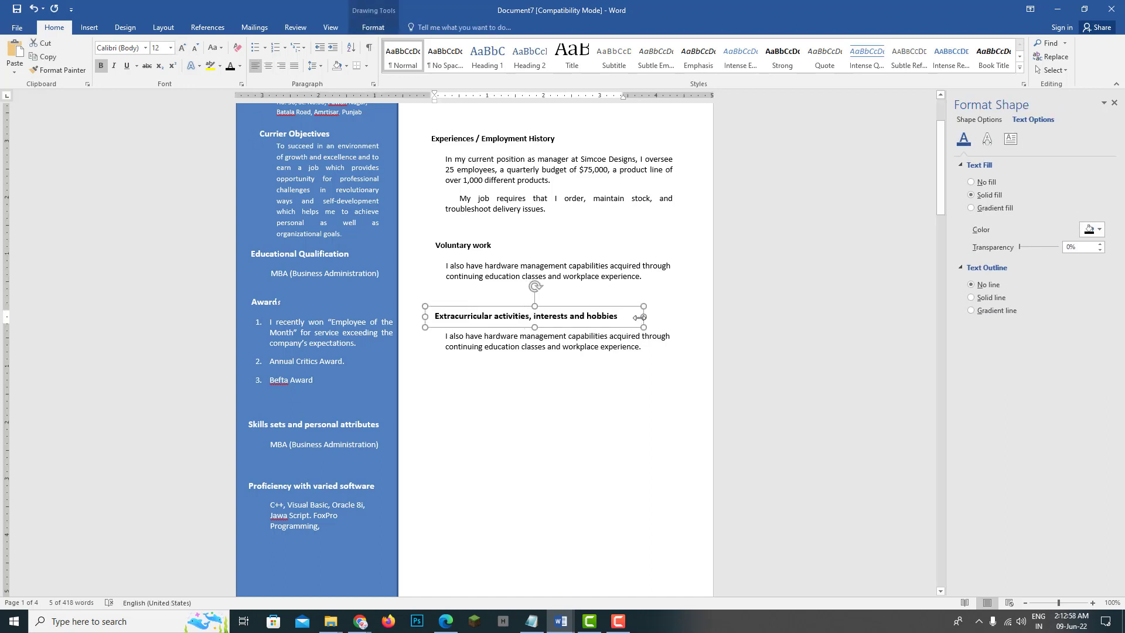
left_click(515, 234)
left_click(483, 236)
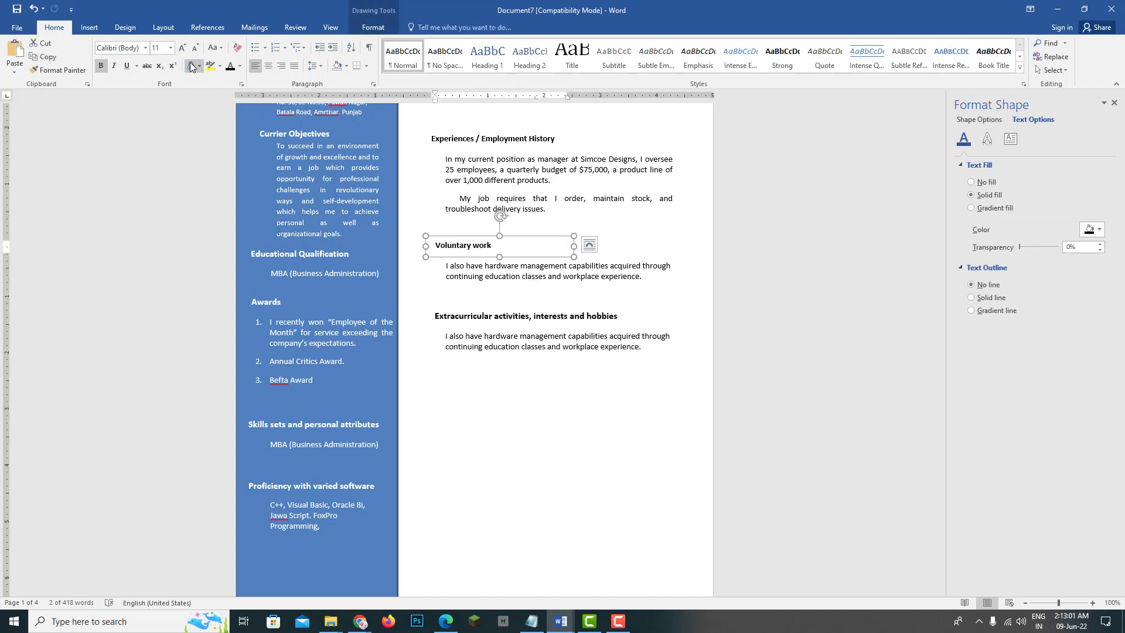
left_click(473, 138)
left_click(460, 129)
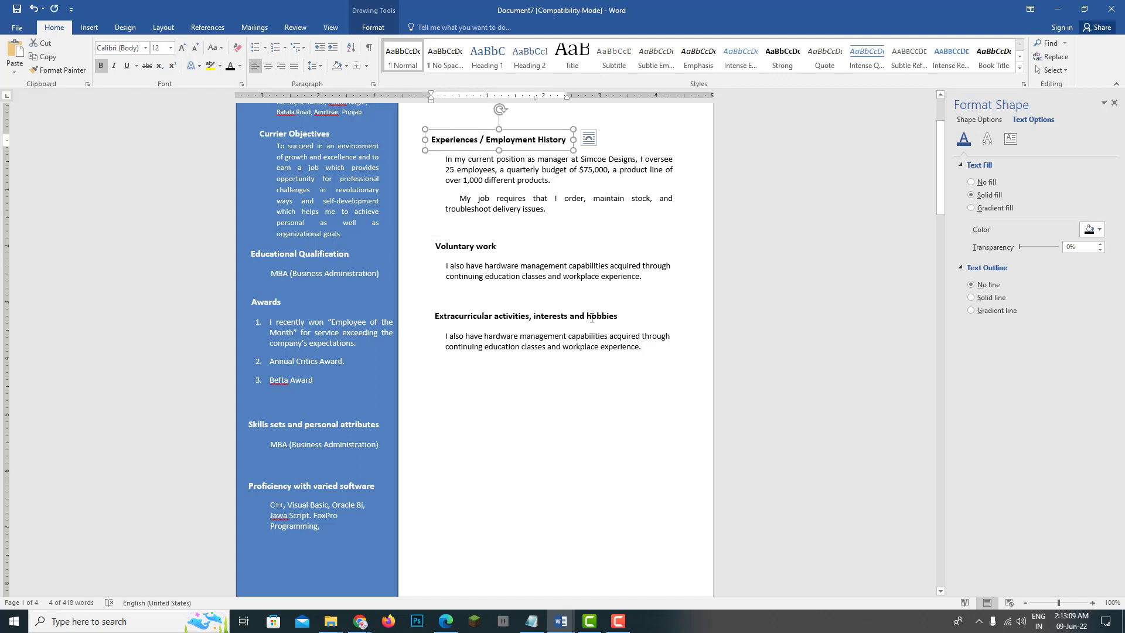
left_click(580, 378)
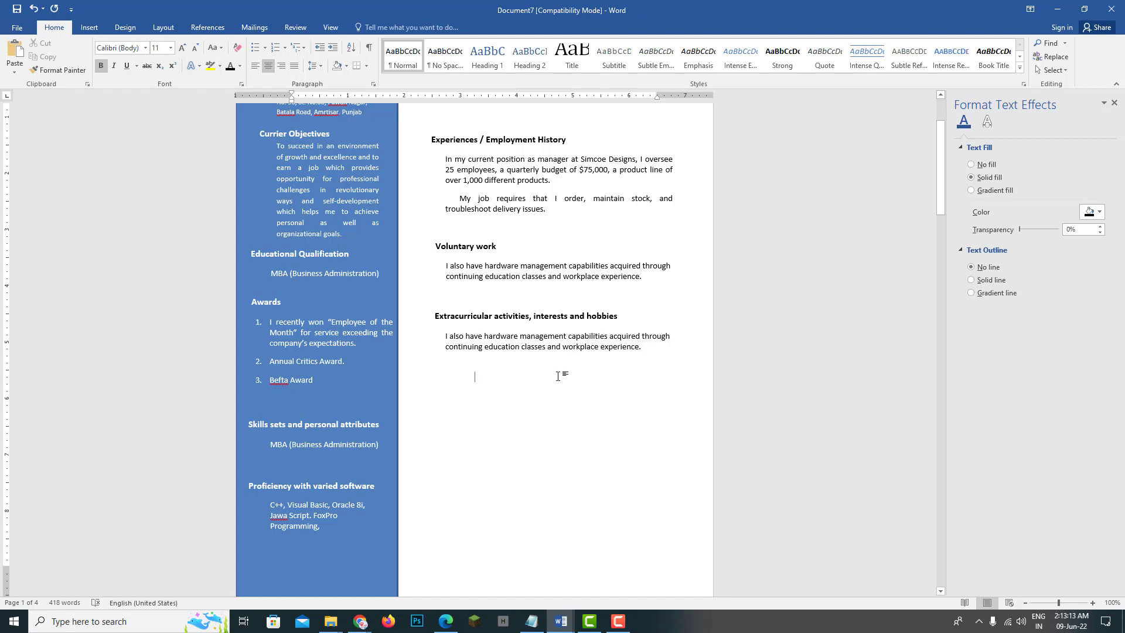
left_click(515, 509)
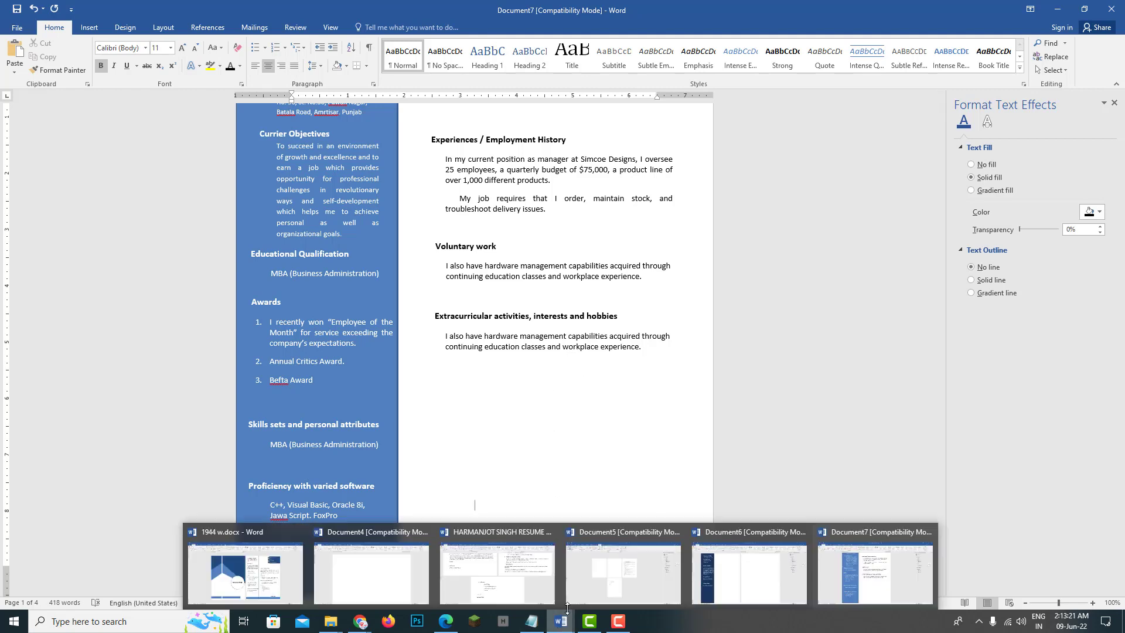
left_click(604, 453)
Paste two copies of the Extracurricular heading and body boxes below that section
left_click(539, 321)
left_click(605, 333, "shift")
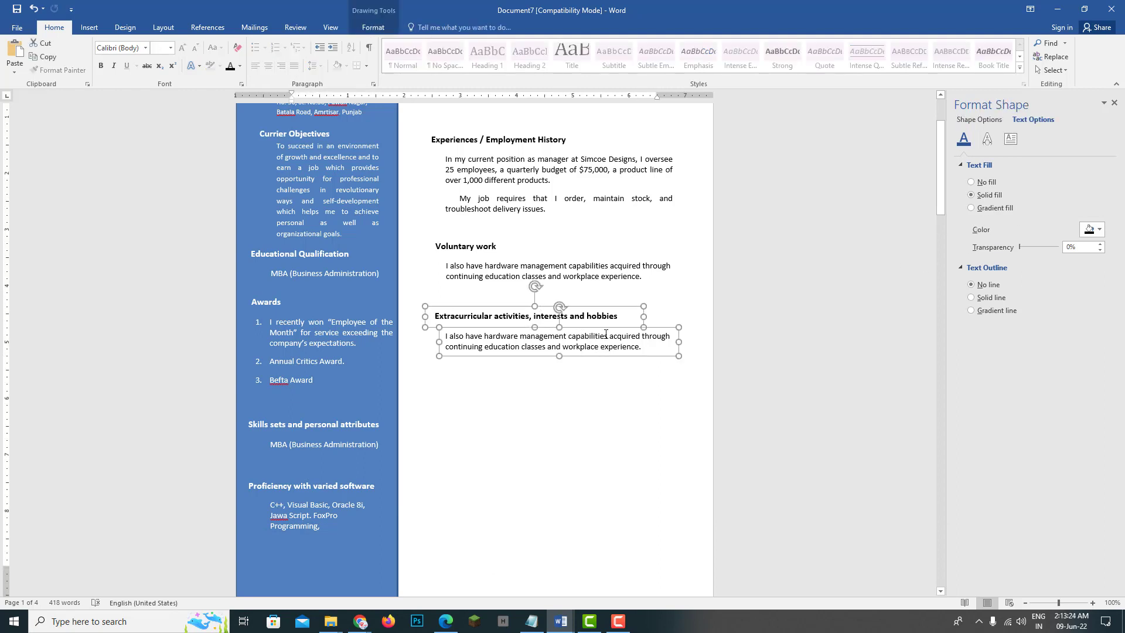
key("ctrl+v")
left_click_drag(477, 305, 609, 385)
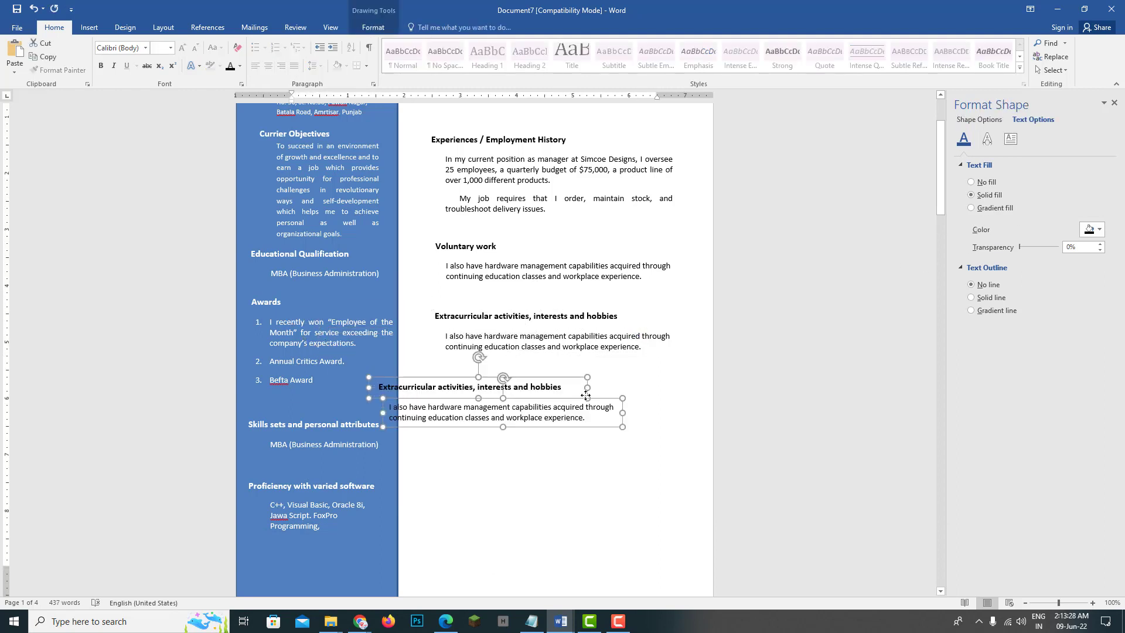
key("ctrl+v")
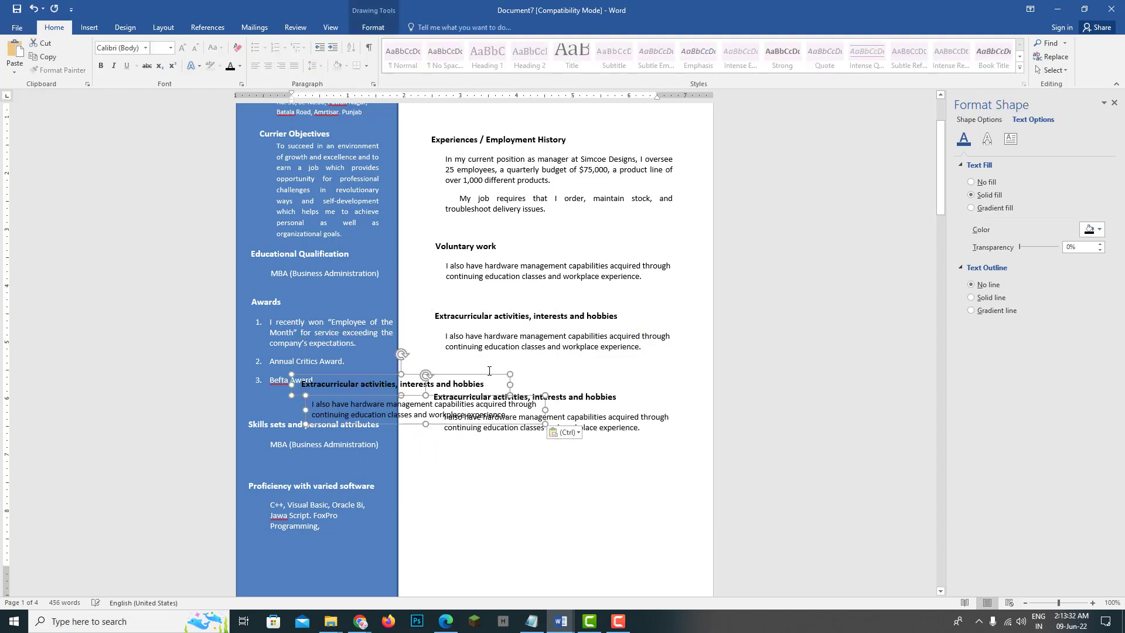
left_click_drag(487, 375, 621, 459)
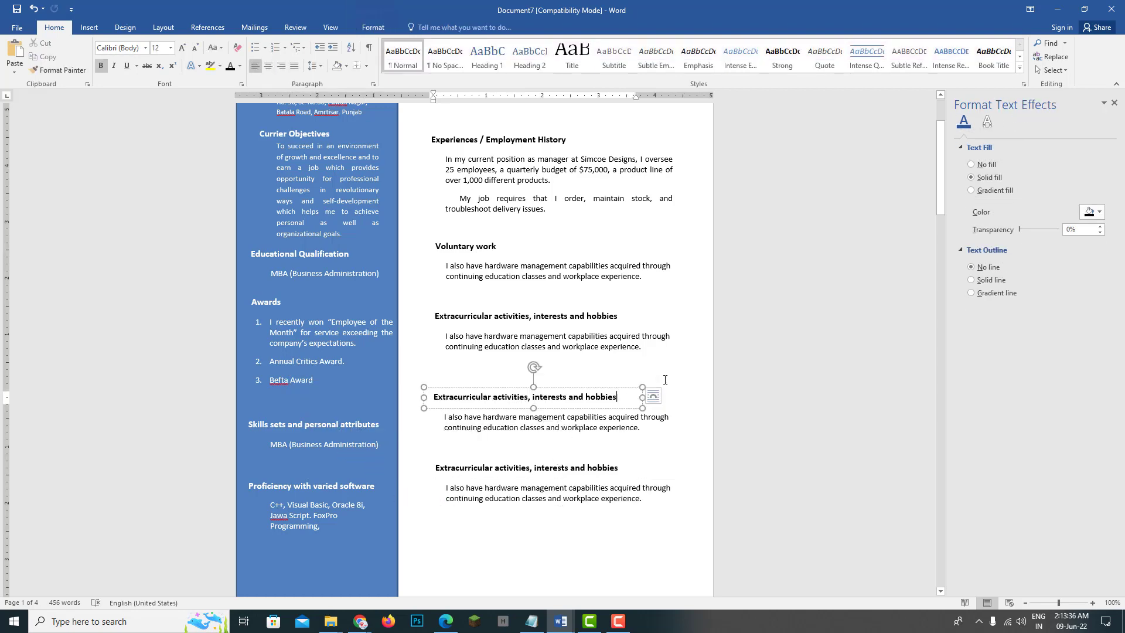
Clear the text out of the third copied section's heading box
left_click_drag(936, 134, 928, 436)
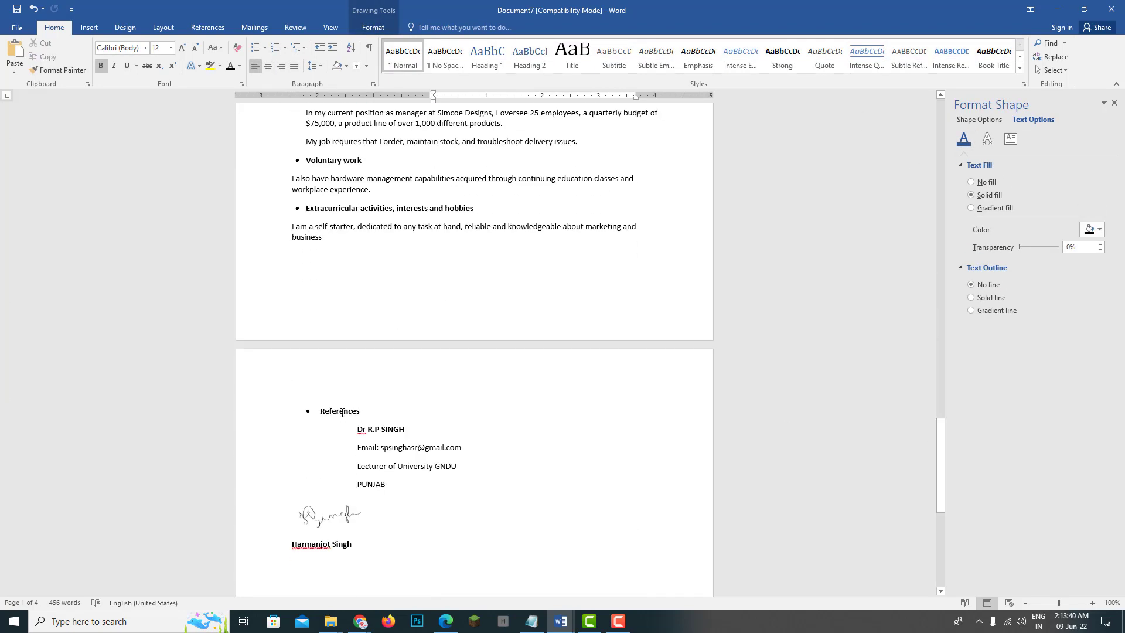
double_click(340, 411)
scroll(936, 318, "up", 1)
left_click_drag(936, 318, 925, 157)
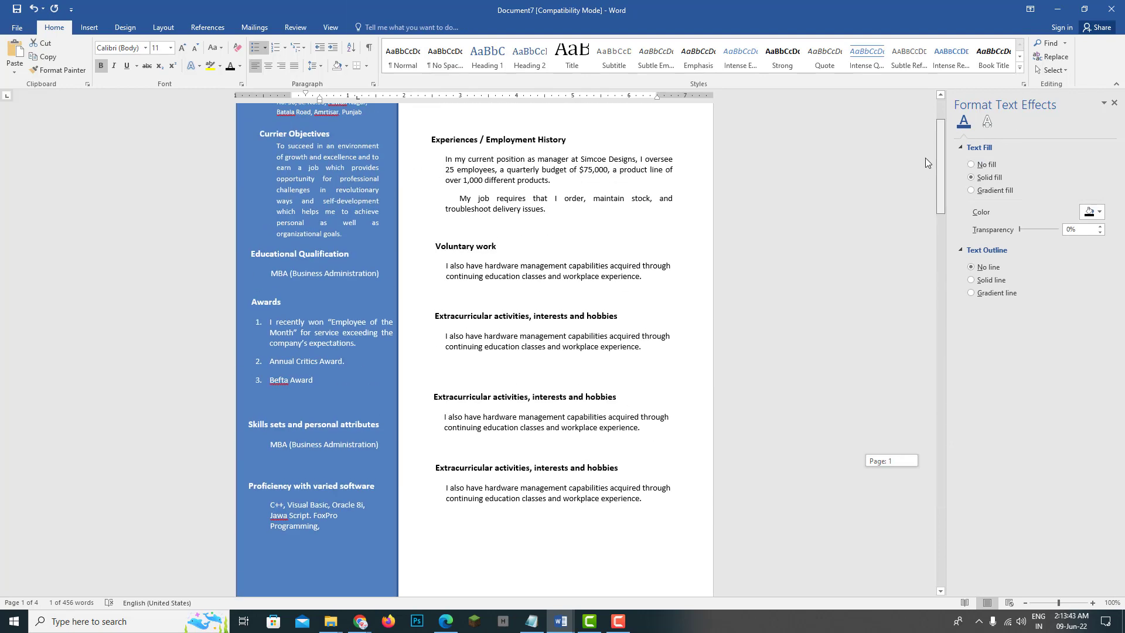
left_click(473, 419)
key("ctrl+a")
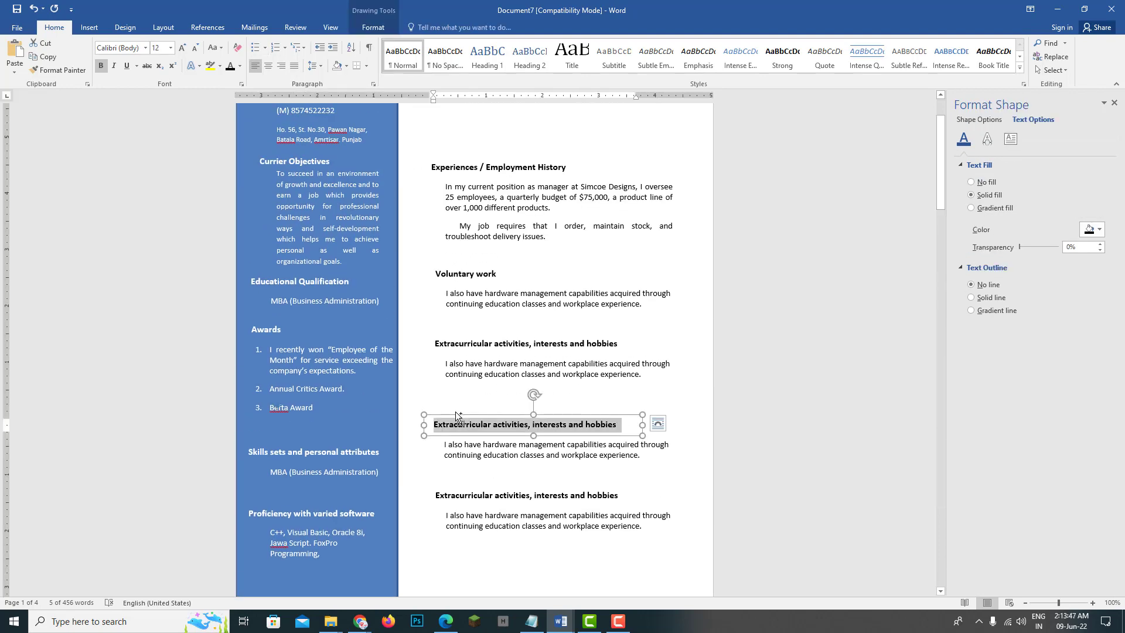
left_click_drag(455, 411, 572, 365)
left_click(573, 363)
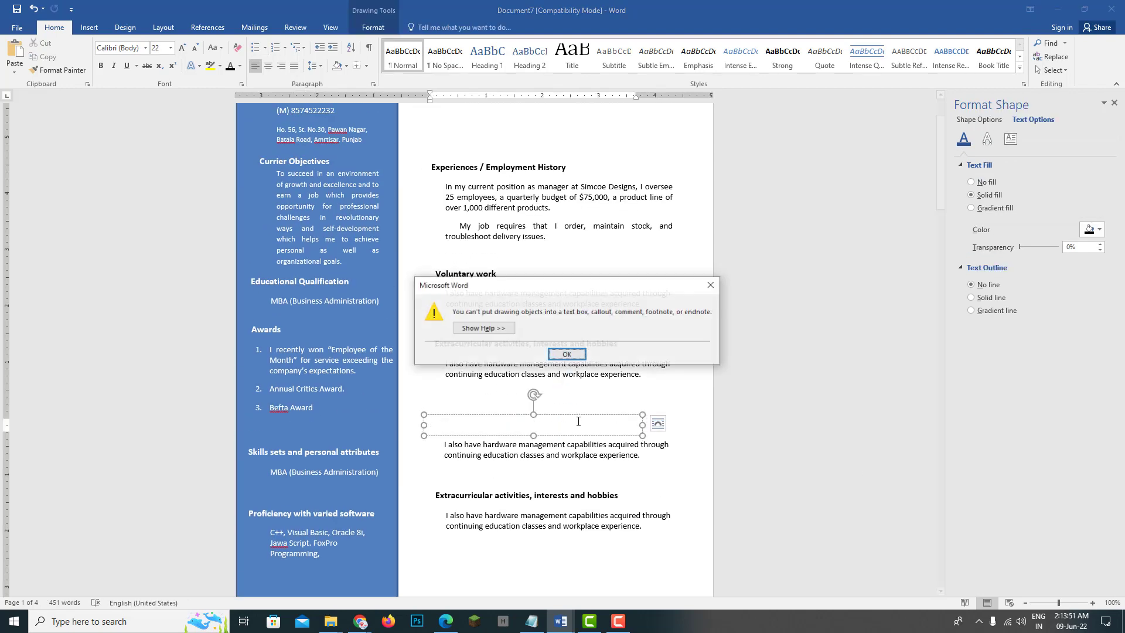
left_click(567, 352)
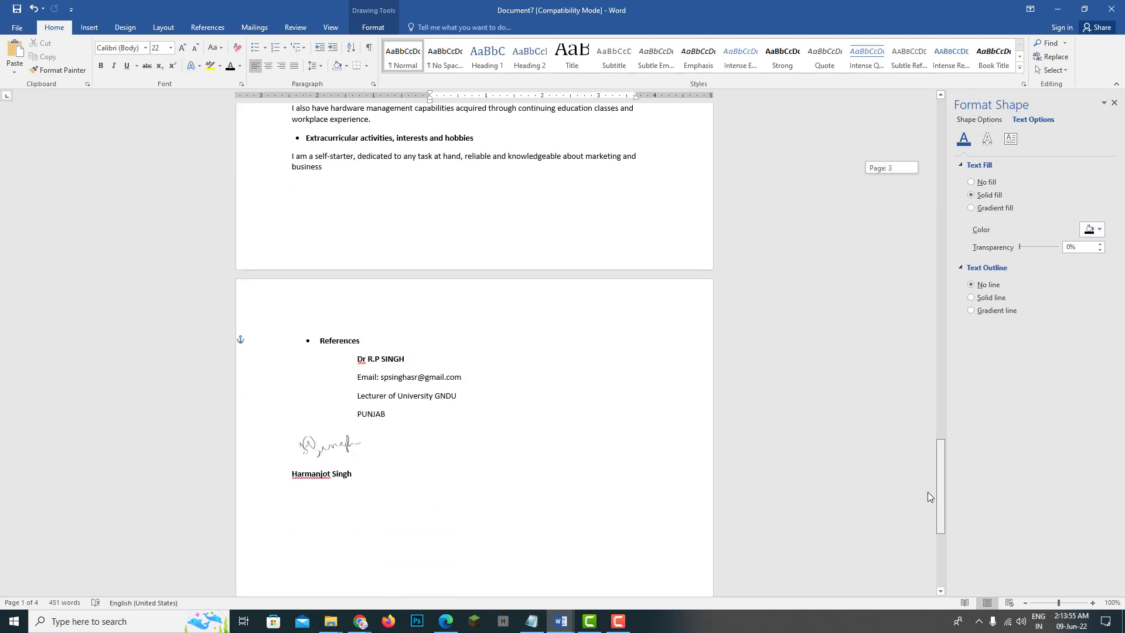
Look at the References heading in the old list, then return to the empty heading box
left_click_drag(940, 172, 927, 492)
left_click(333, 303)
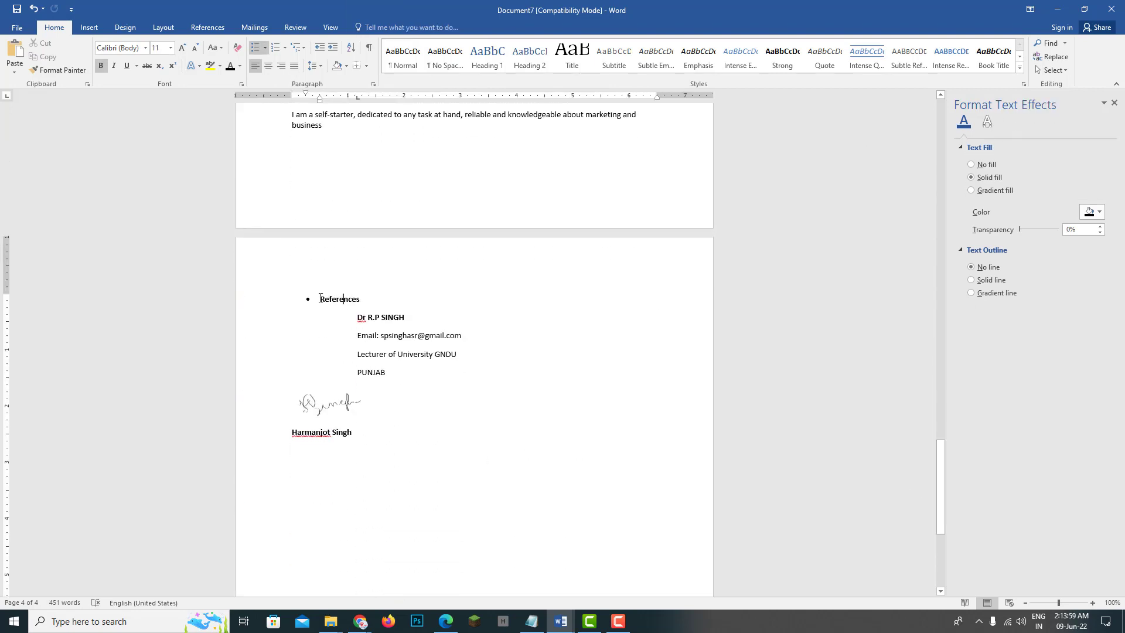
double_click(321, 300)
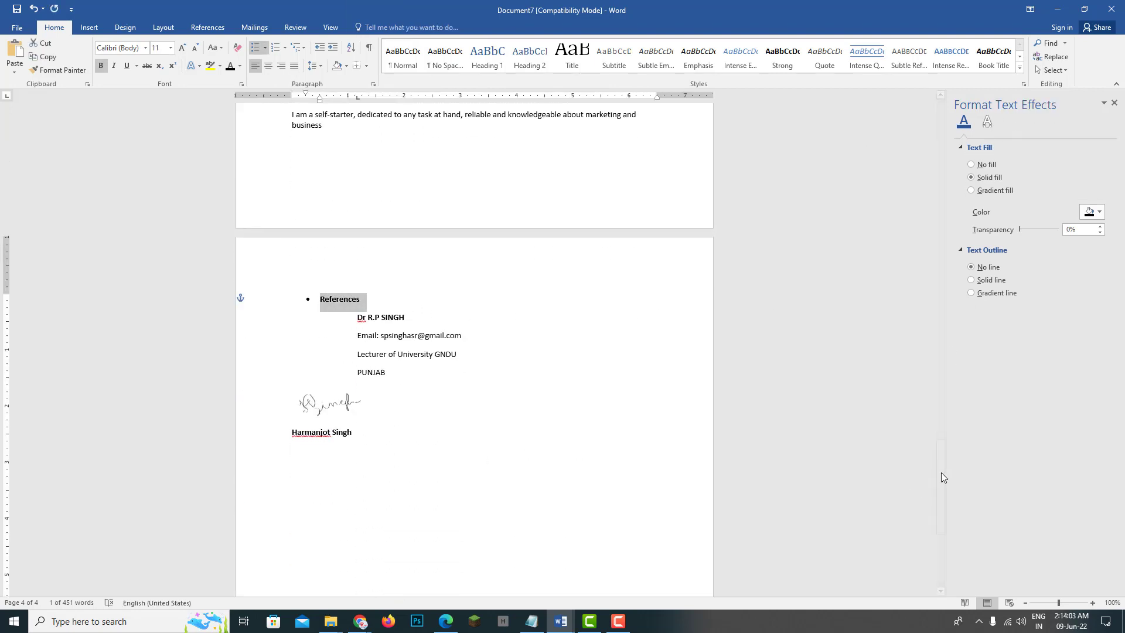
left_click_drag(940, 475, 940, 171)
left_click(495, 323)
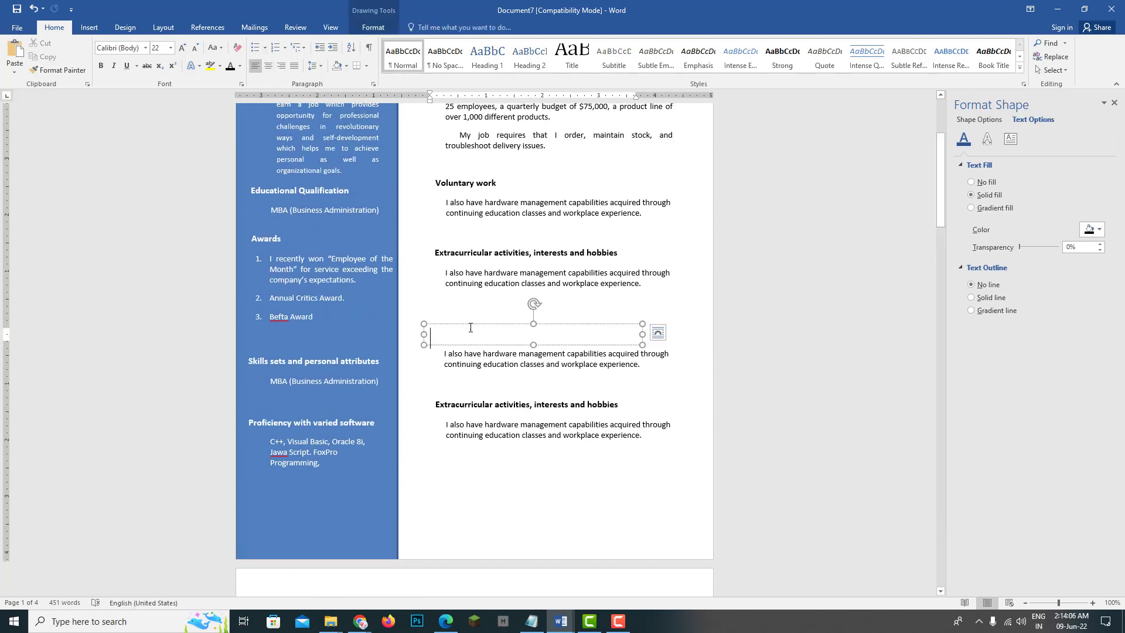
Type 'References' in the blank heading box and reduce it from 14 to 12 pt
left_click(564, 357)
type("References")
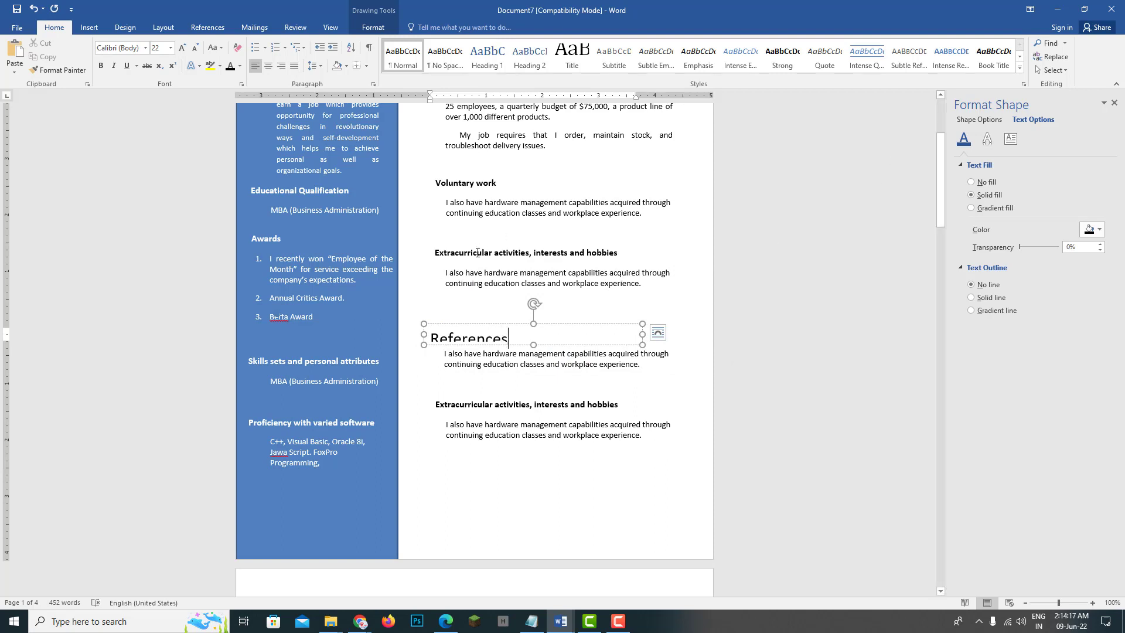
left_click(478, 252)
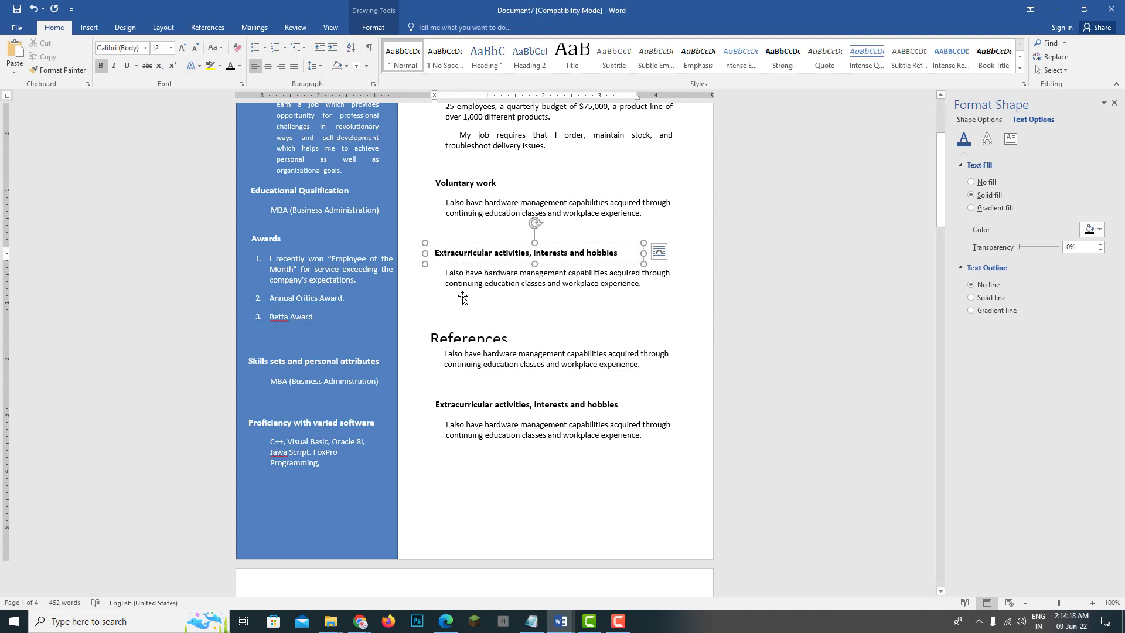
left_click(485, 343)
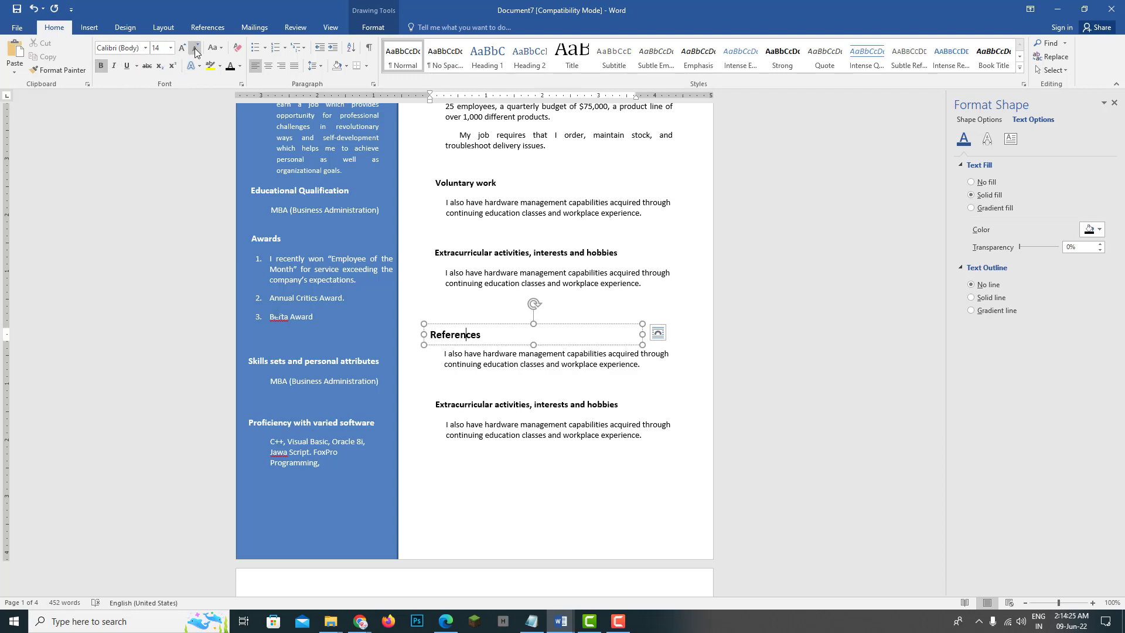
left_click(195, 48)
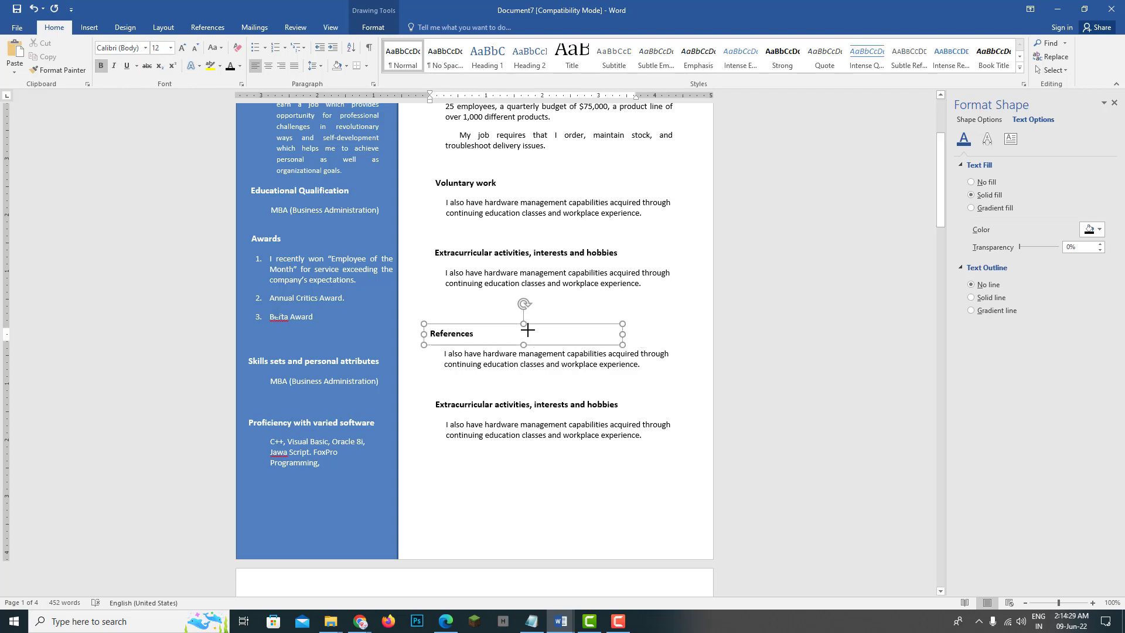
left_click(523, 364)
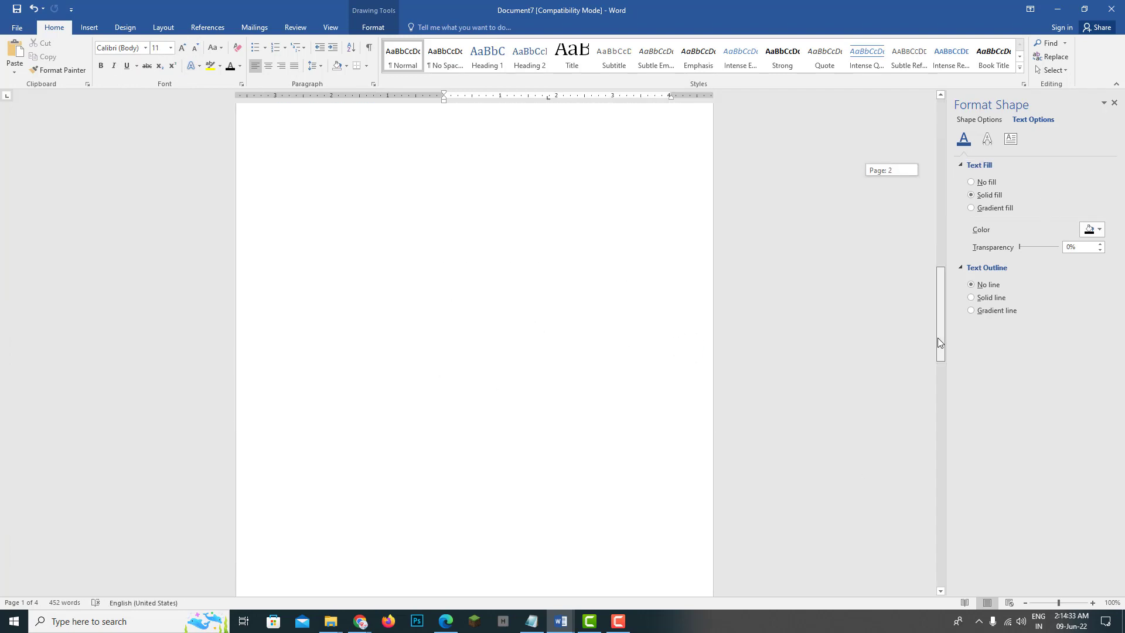
Paste the referee's name, e-mail and post lines over the placeholder paragraph
mouse_move(362, 404)
left_mouse_down()
mouse_move(404, 454)
mouse_move(545, 441)
left_mouse_up()
left_click_drag(941, 451, 923, 201)
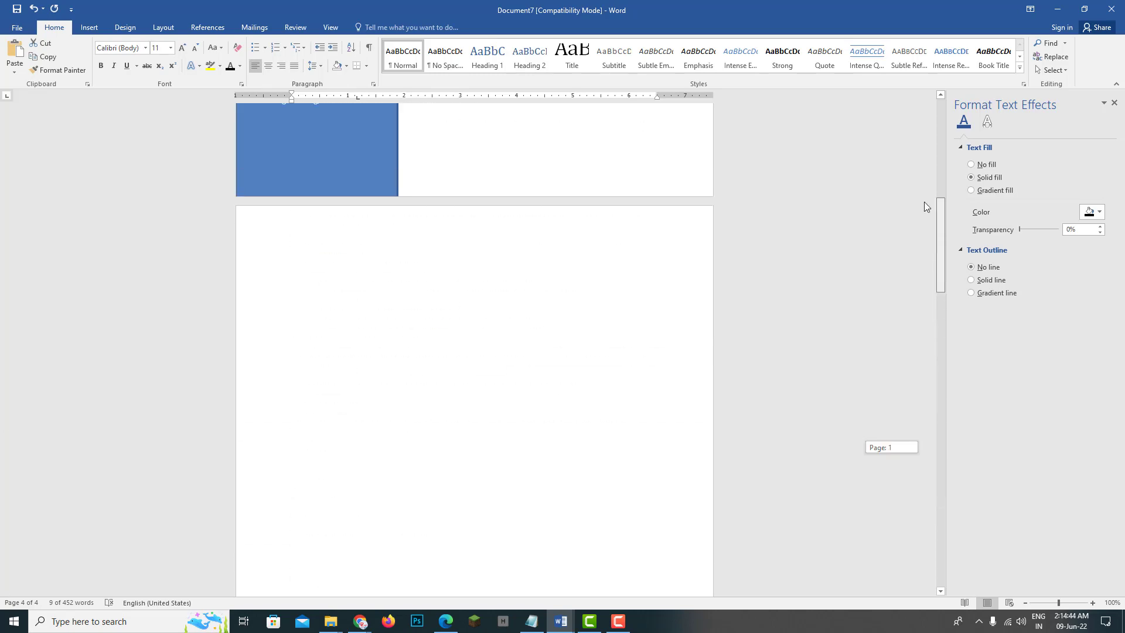
left_click(531, 332)
triple_click(521, 360)
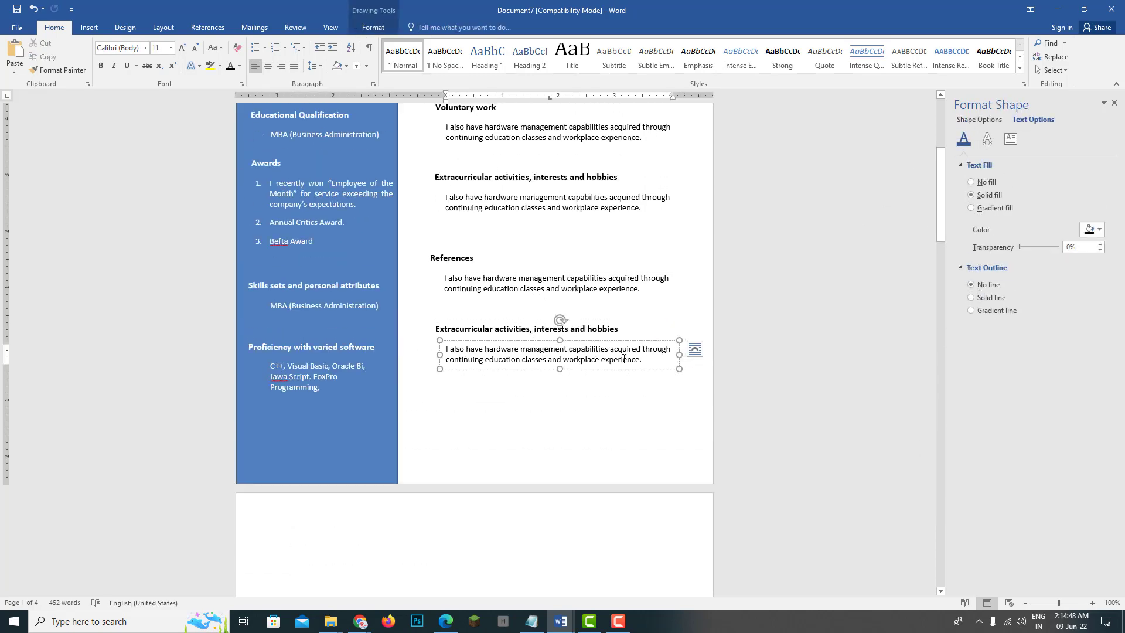
key("ctrl+v")
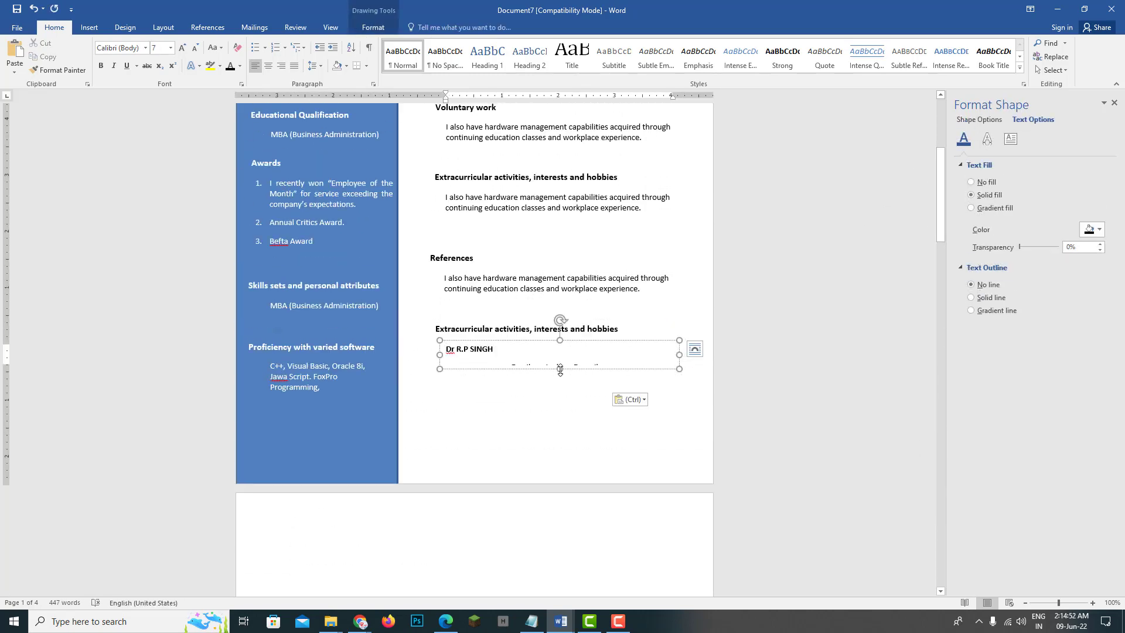
key("Escape")
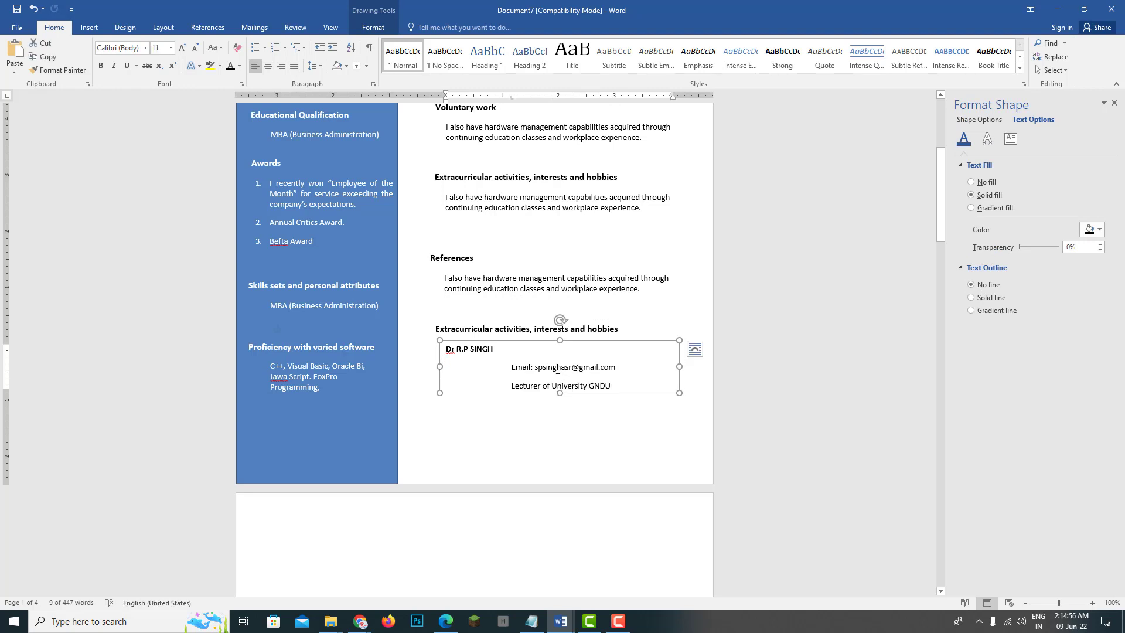
Delete the leftover placeholder box and the duplicate Extracurricular heading box
left_click(694, 349)
left_click(581, 272)
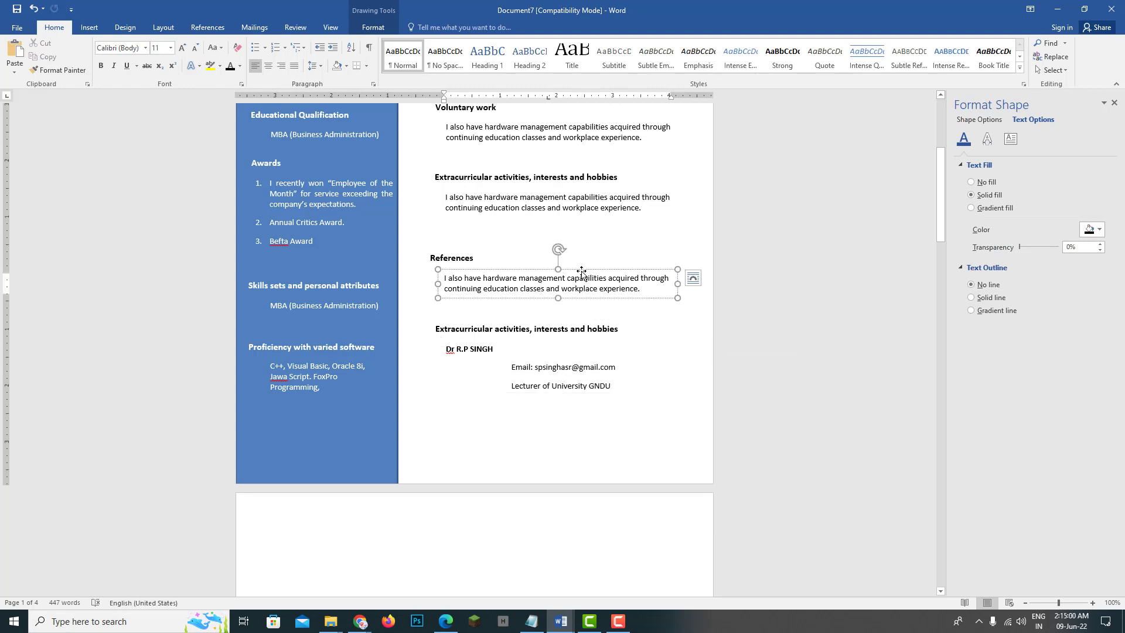
key("Delete")
left_click(561, 321)
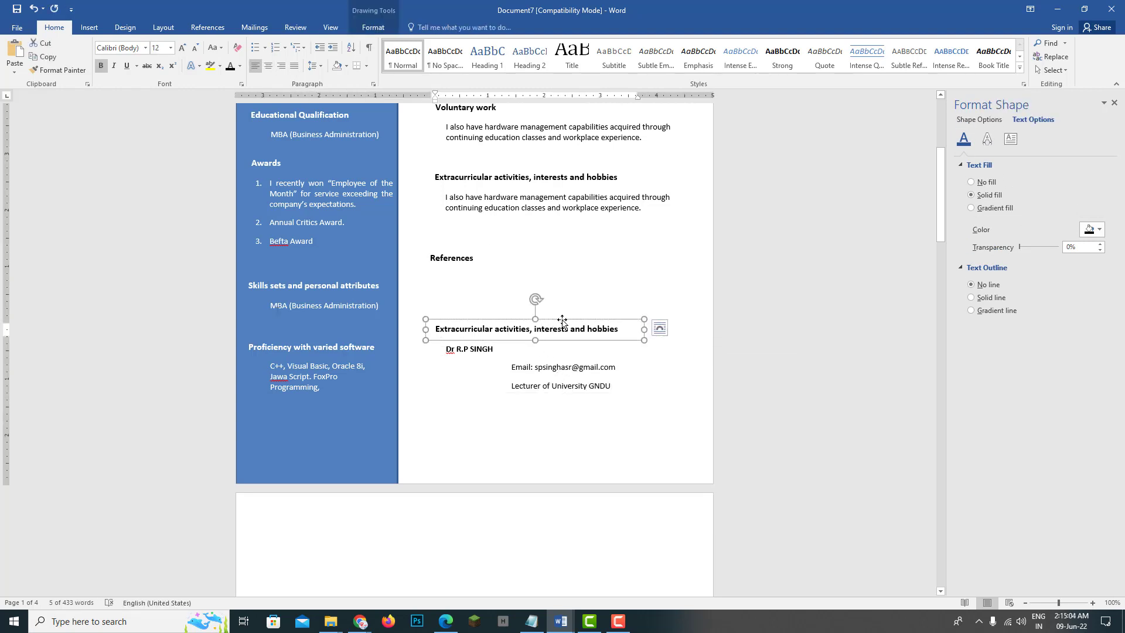
key("Delete")
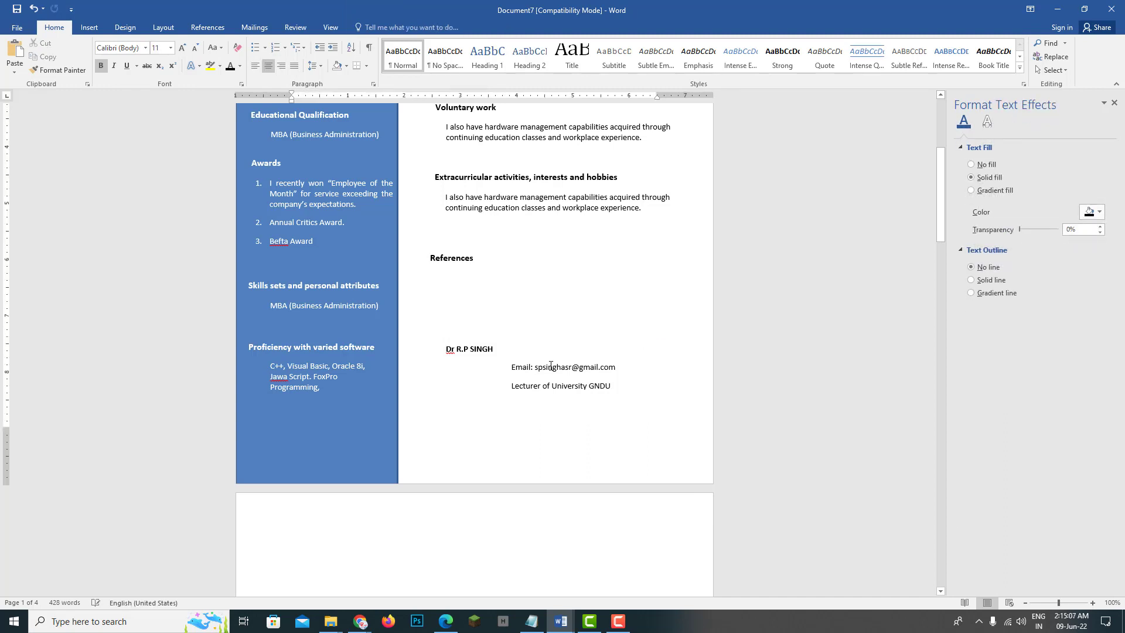
Remove the indents from the referee lines and fit the box beneath the References heading
left_click(567, 341)
left_click_drag(568, 341, 574, 274)
left_click_drag(565, 325, 566, 350)
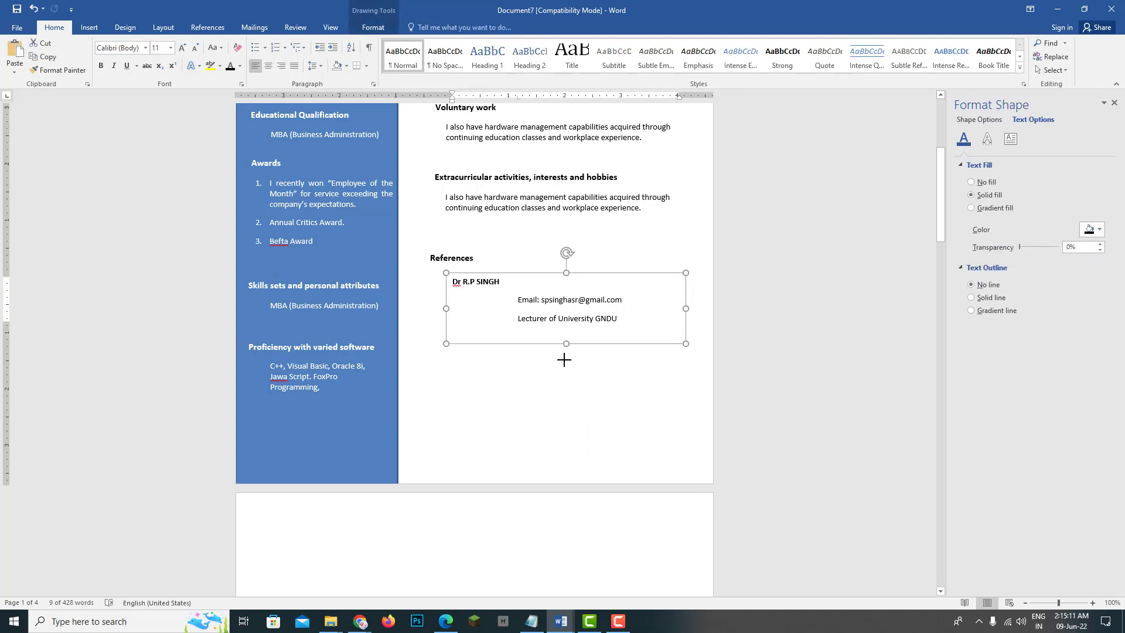
left_click(540, 311)
key("BackSpace")
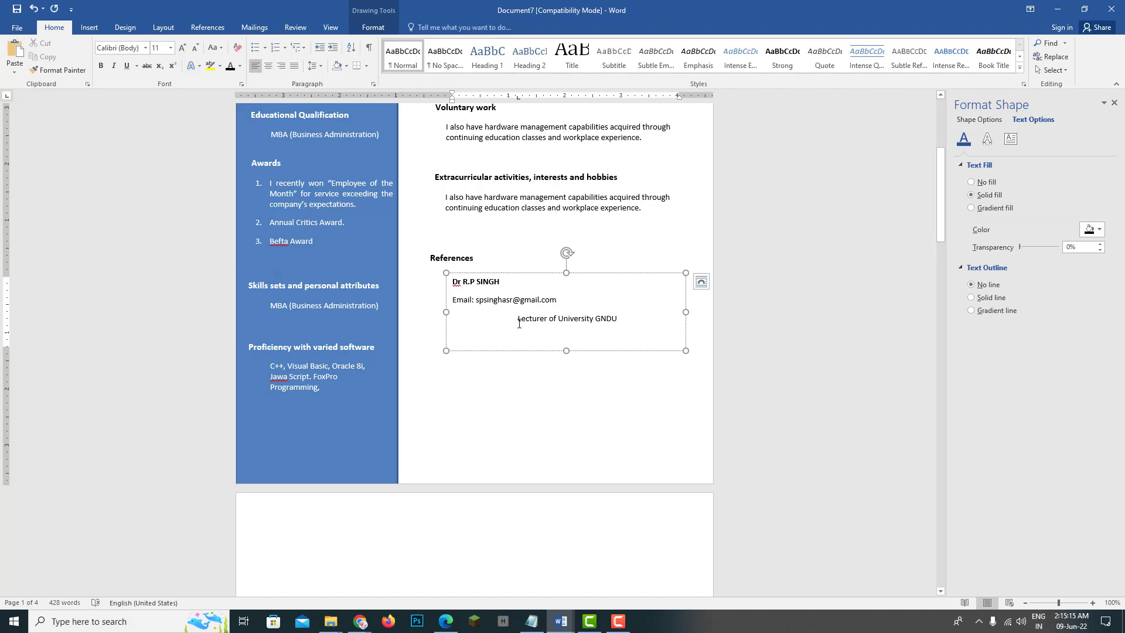
key("Down")
key("BackSpace")
left_click_drag(685, 349, 577, 326)
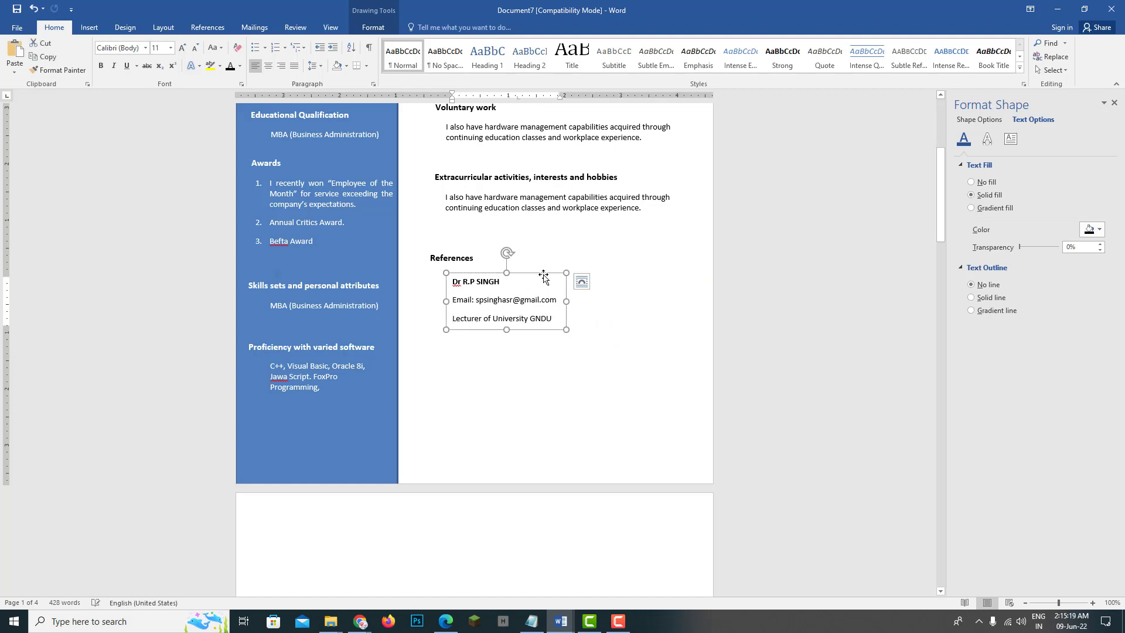
left_click_drag(573, 284, 606, 272)
left_click(609, 354)
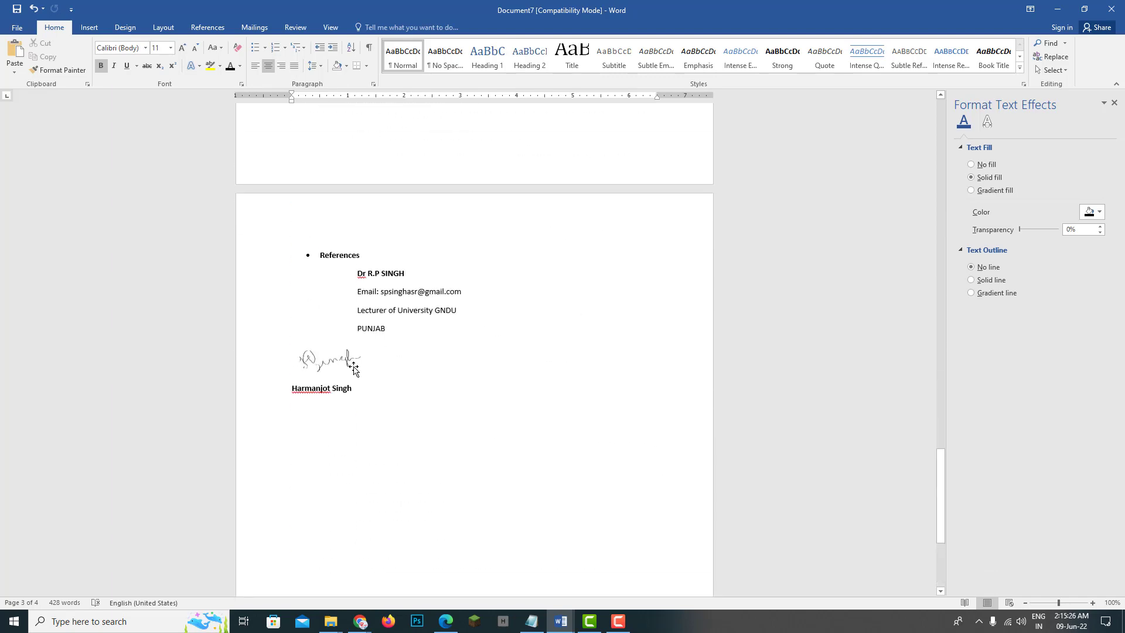
Paste the signature image from the last page under the References details
left_click(354, 369)
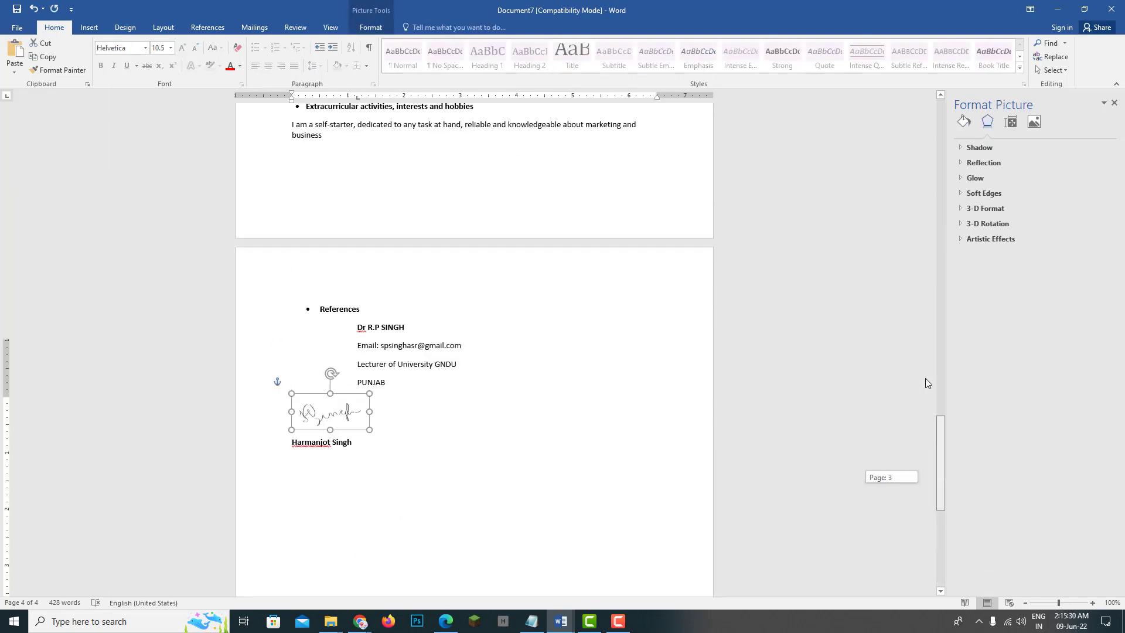
left_click_drag(940, 476, 912, 188)
left_click(560, 304)
key("ctrl+v")
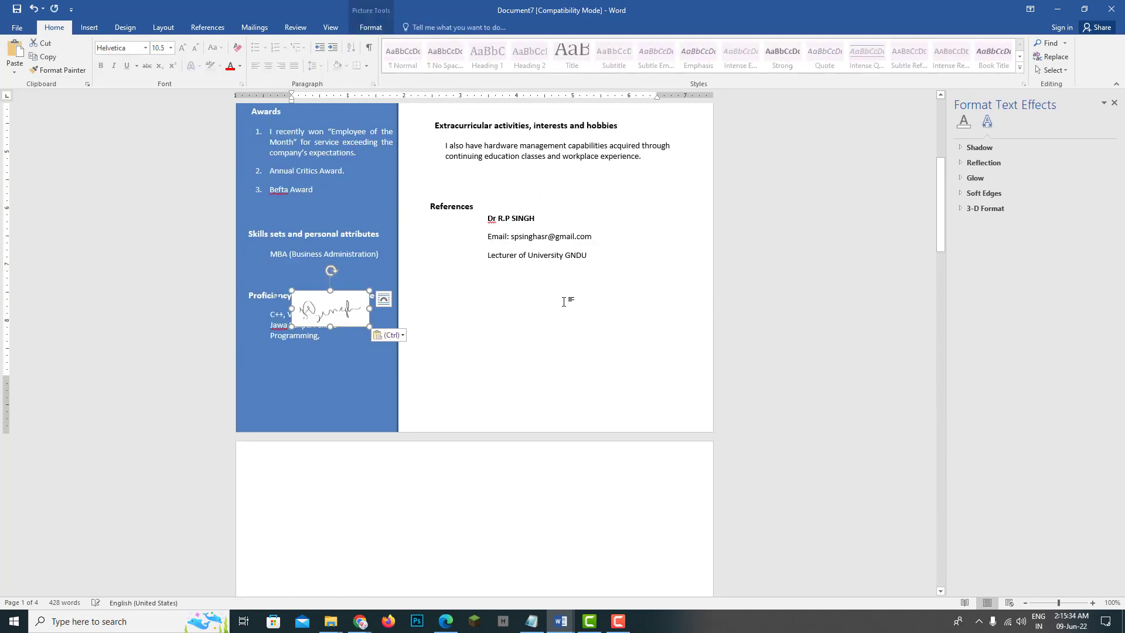
left_click_drag(348, 319, 626, 379)
left_click(907, 326)
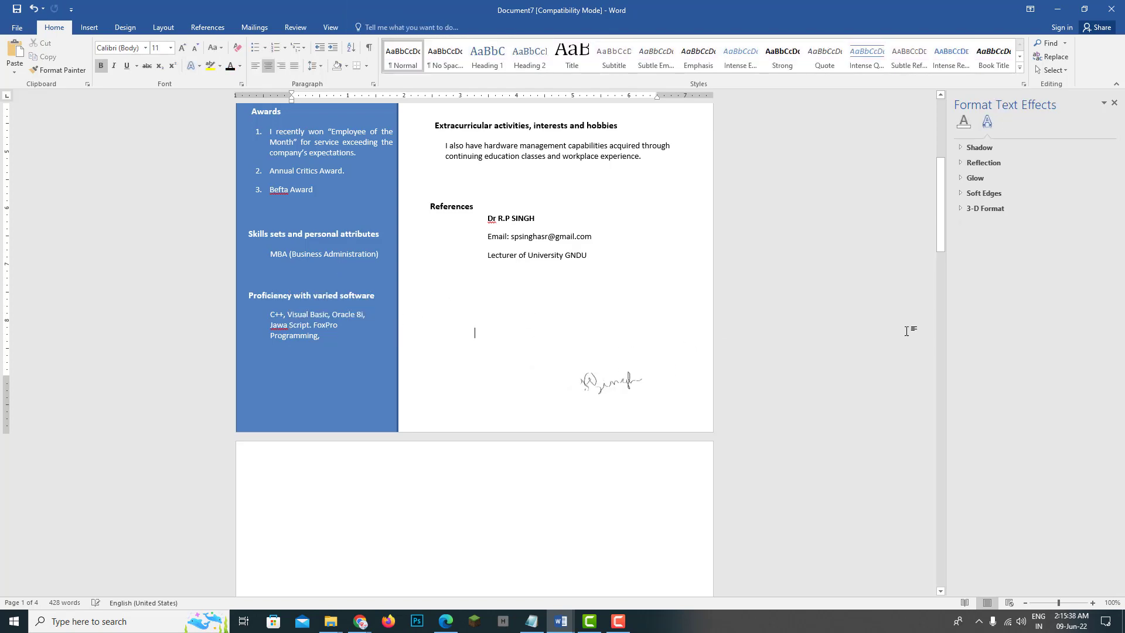
scroll(925, 135, "up", 5)
scroll(915, 108, "up", 3)
scroll(929, 175, "down", 10)
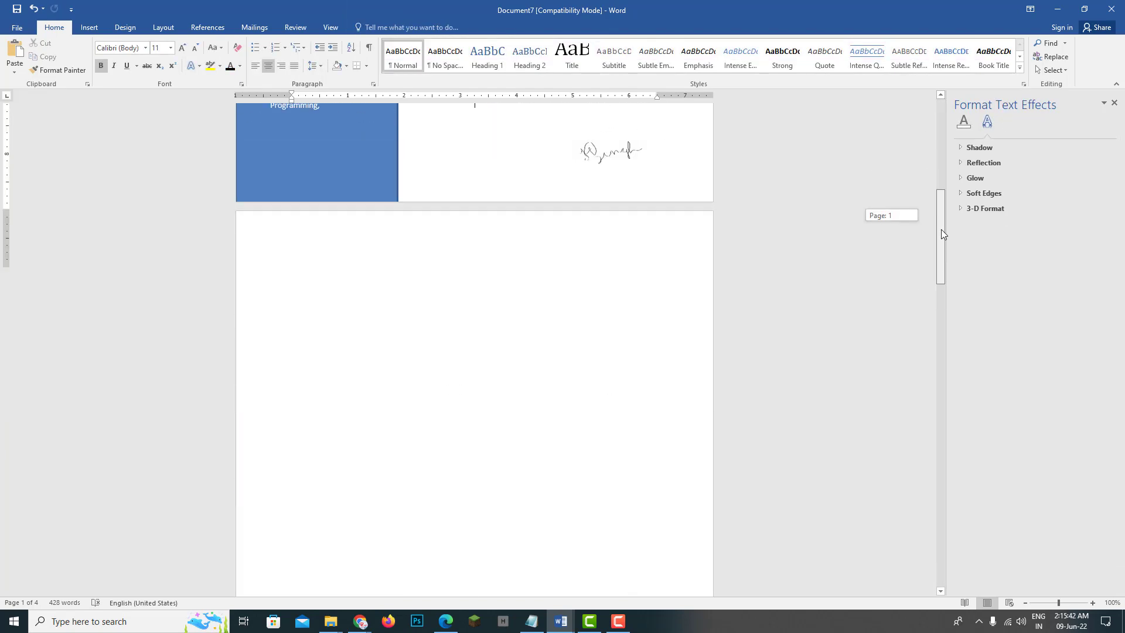
scroll(941, 229, "up", 5)
Duplicate the referee box, replace its text with the applicant's name, and place it above the signature
left_click(547, 269)
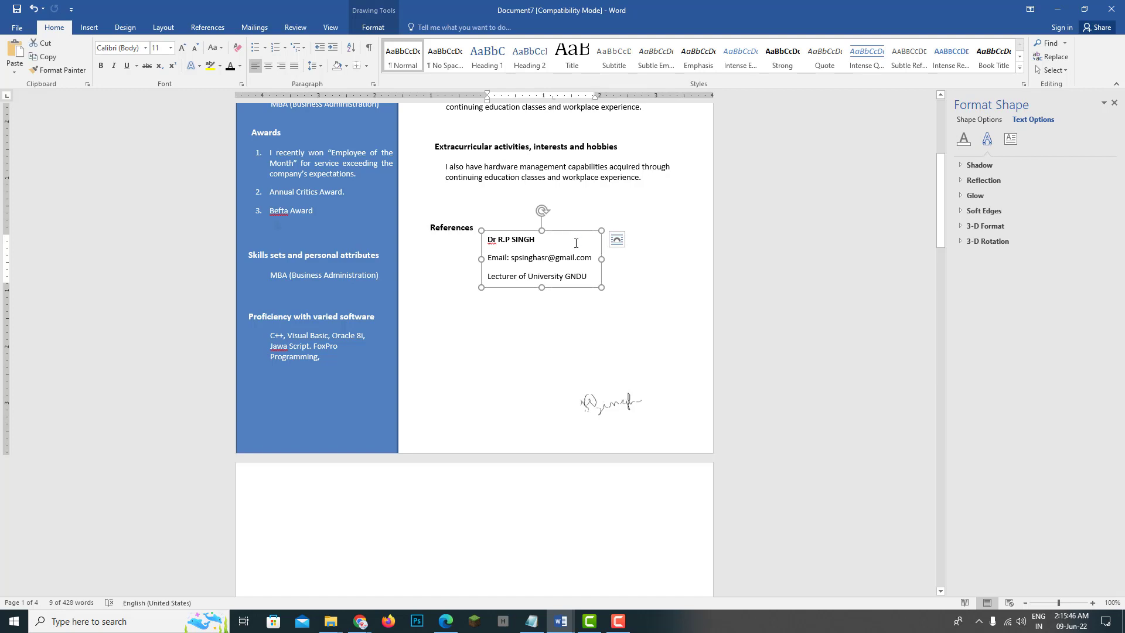
left_click(561, 311)
key("ctrl+v")
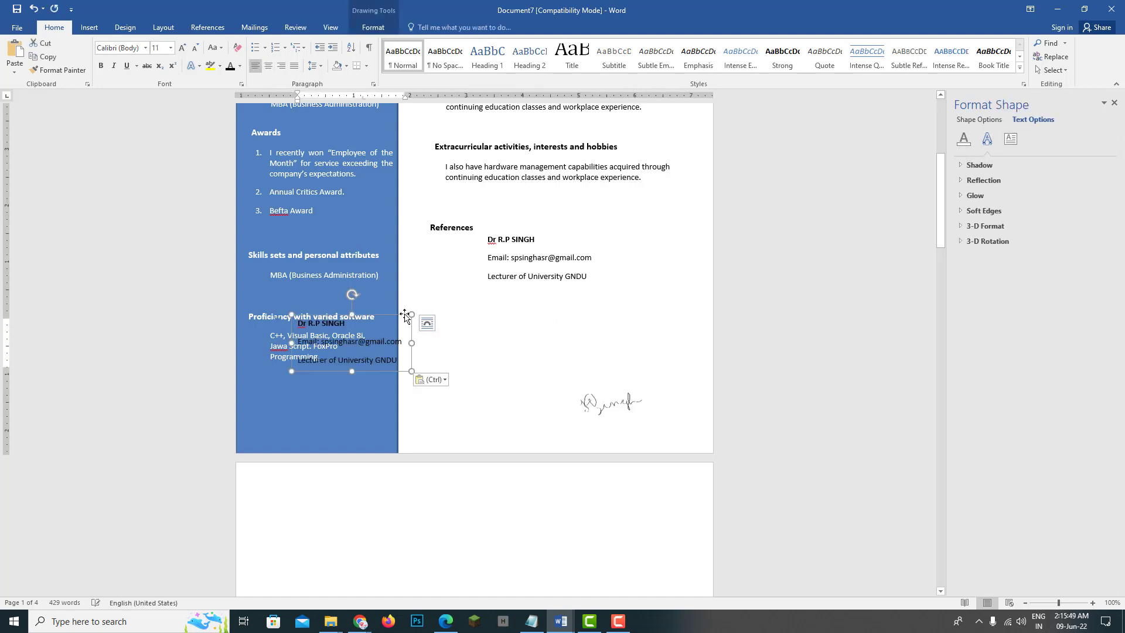
left_click_drag(387, 359, 620, 352)
key("ctrl+a")
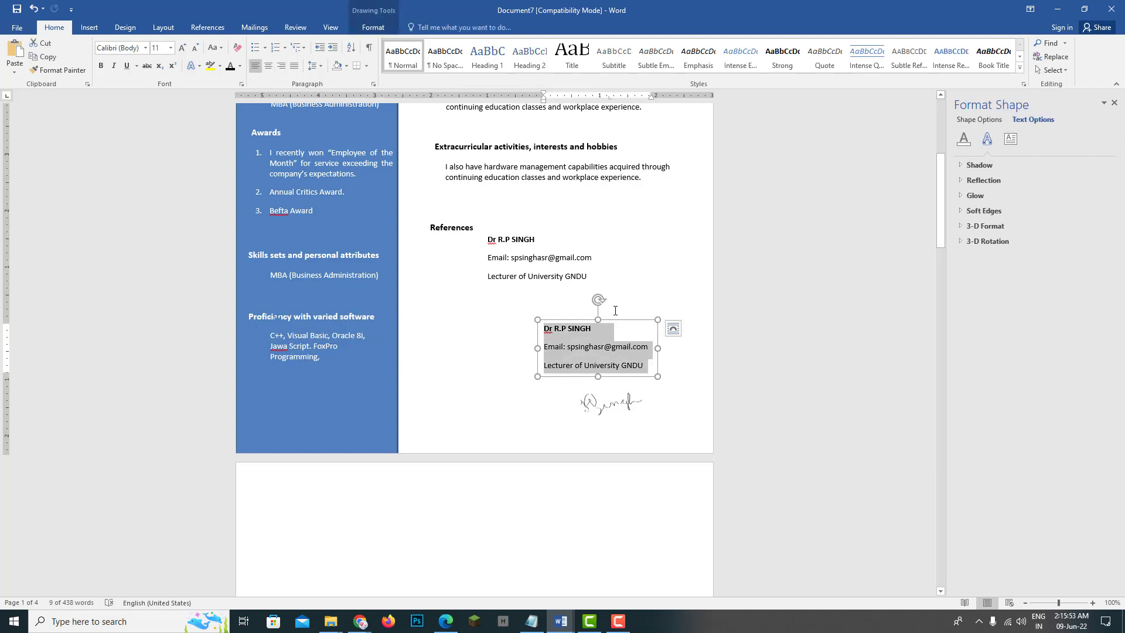
type("bal")
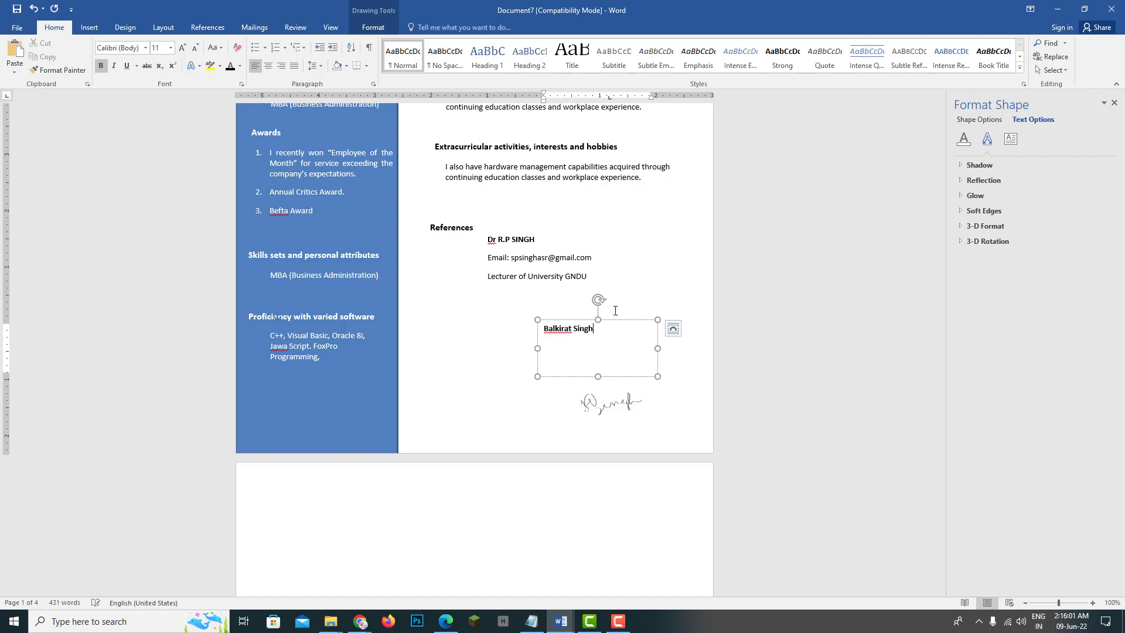
mouse_move(655, 378)
left_mouse_down()
mouse_move(605, 341)
mouse_move(622, 360)
left_mouse_up()
left_click(626, 304)
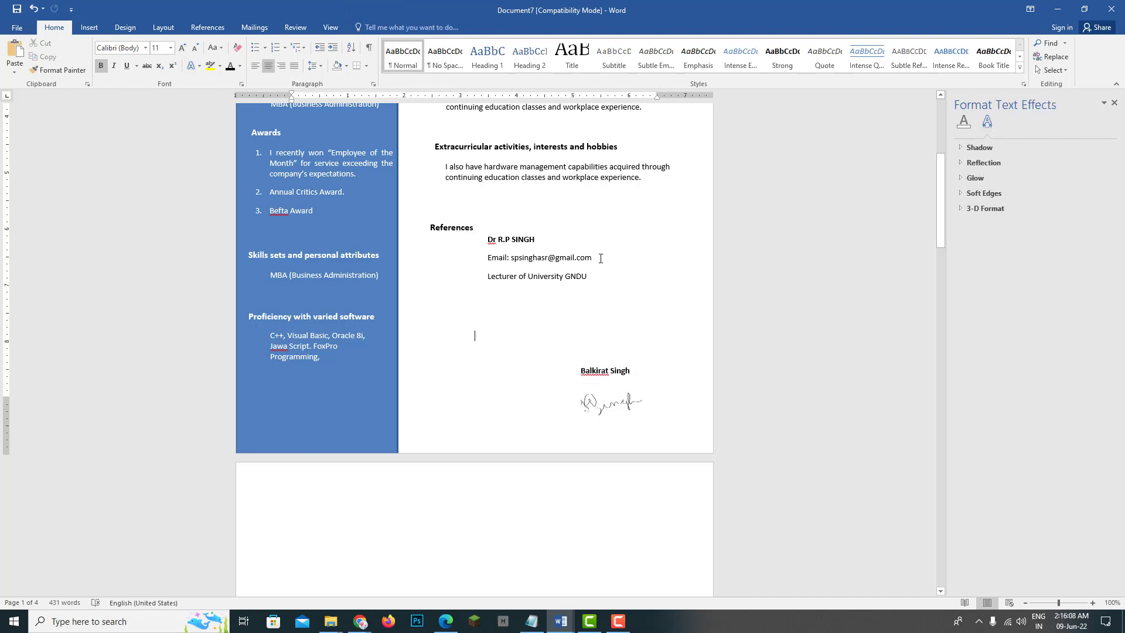
scroll(600, 258, "up", 5)
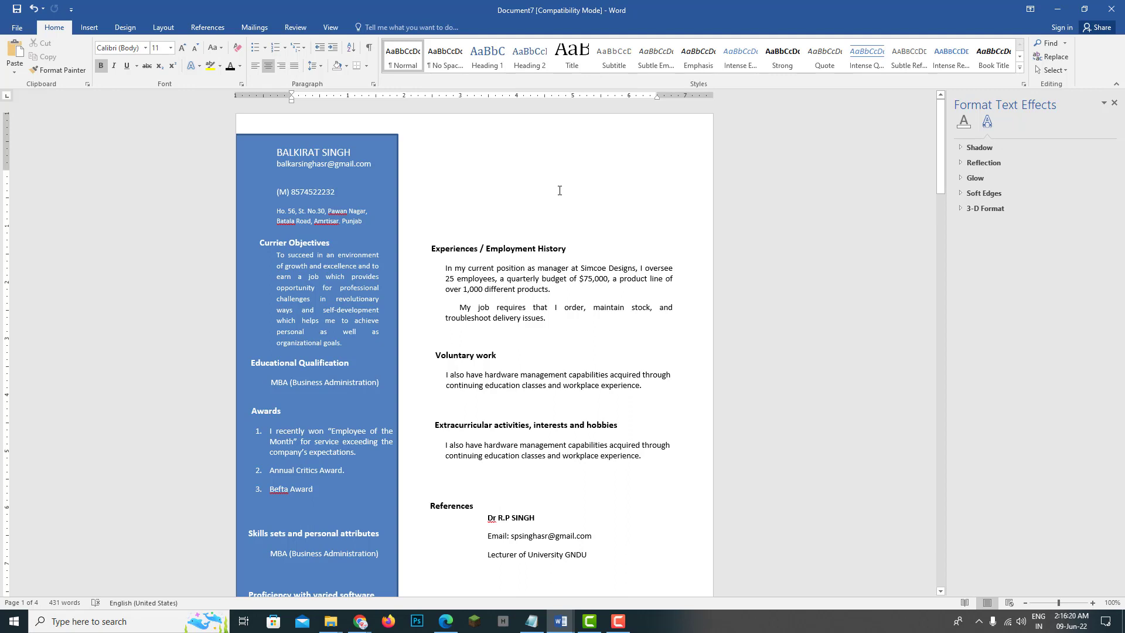
Duplicate the Experiences heading text box and move the copy to the top of page 1
left_click(508, 251)
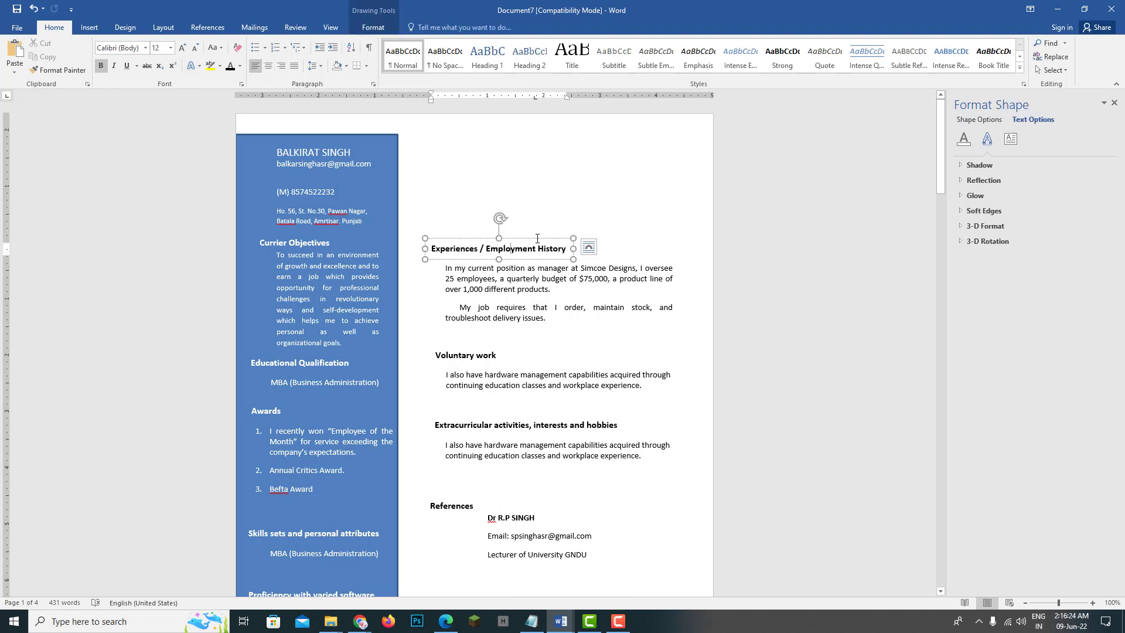
key("ctrl+v")
mouse_move(569, 251)
left_mouse_down()
mouse_move(584, 171)
mouse_move(657, 198)
left_mouse_up()
left_click_drag(626, 171, 593, 143)
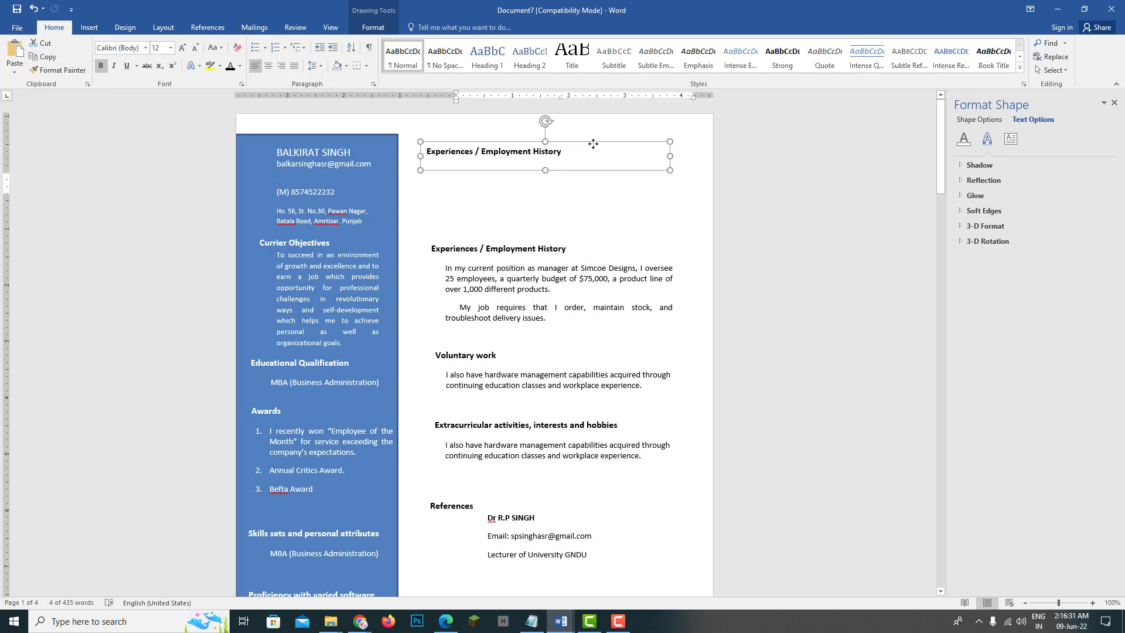
Fill the top box with the 'For the post for: Application for Marketing Manager' line from page 3
left_click_drag(940, 131, 943, 339)
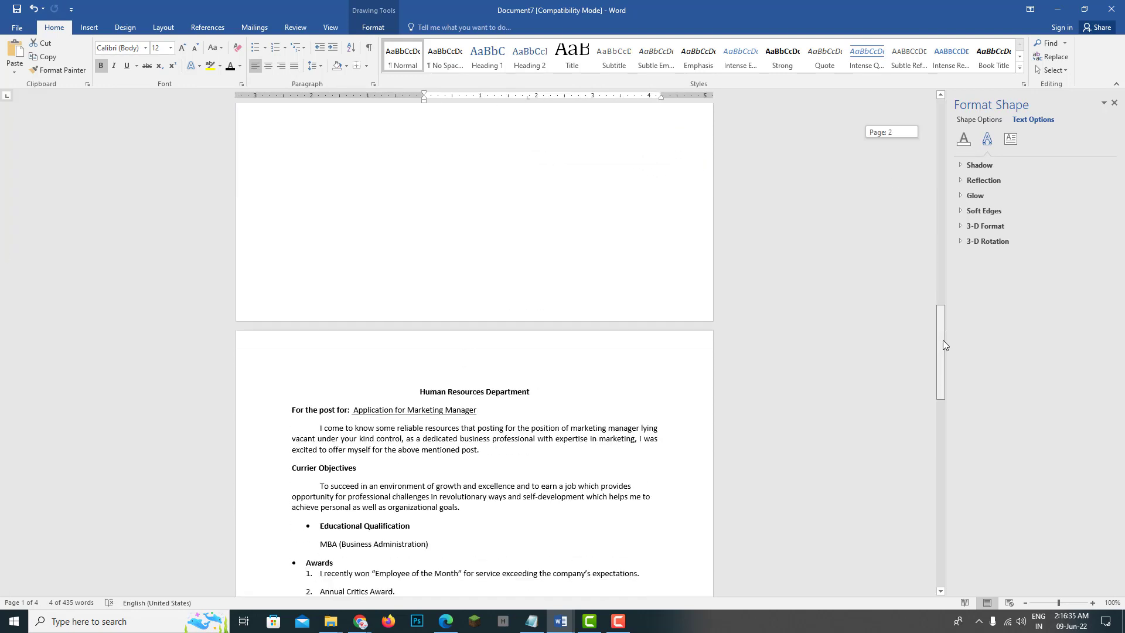
left_click_drag(480, 371, 291, 371)
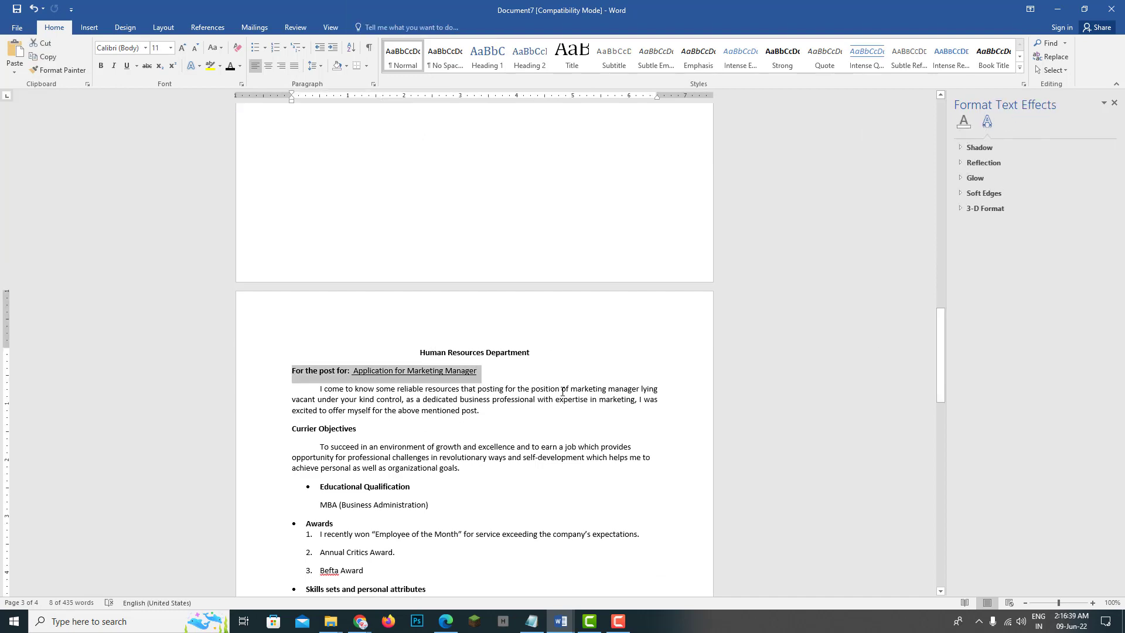
key("ctrl+z")
key("ctrl+z")
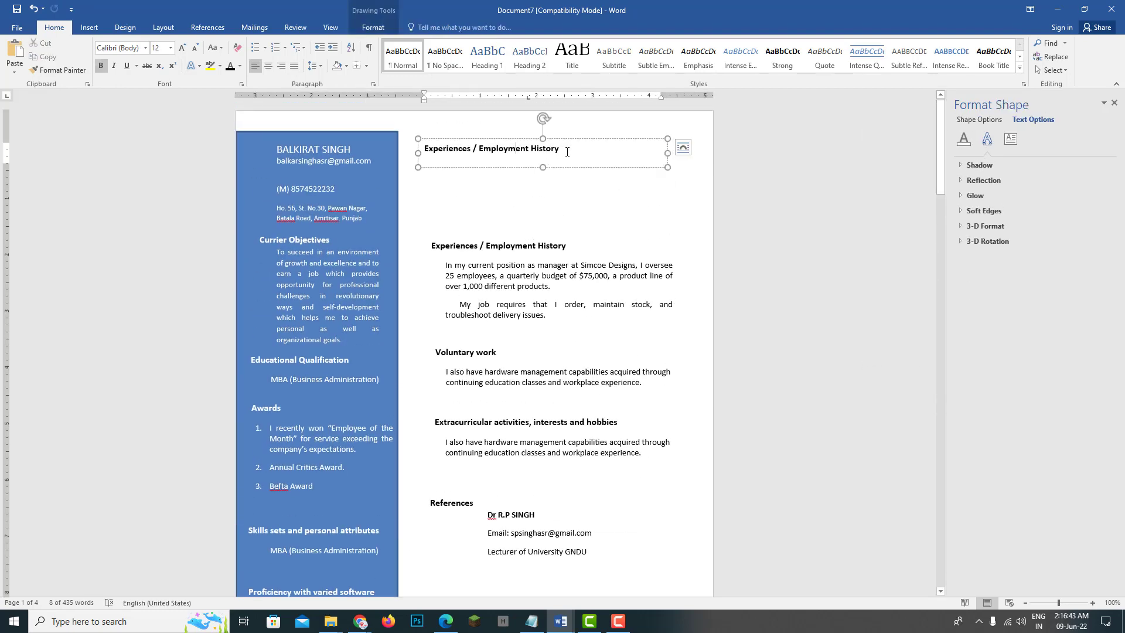
key("ctrl+z")
key("ctrl+z")
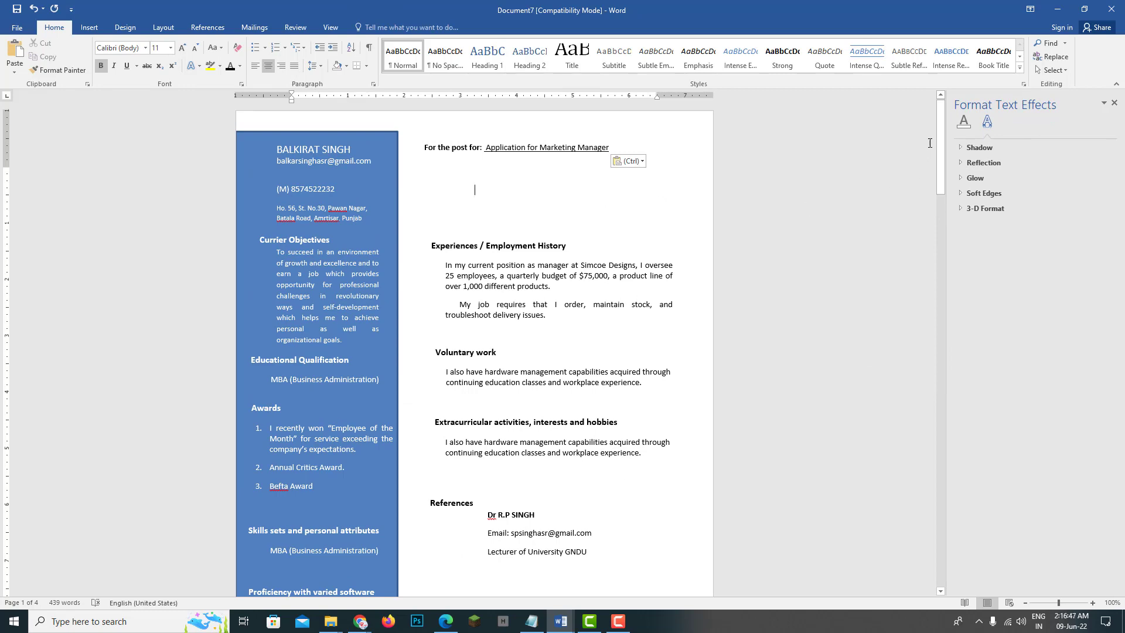
mouse_move(942, 136)
left_mouse_down()
mouse_move(937, 382)
mouse_move(924, 297)
mouse_move(937, 341)
mouse_move(943, 143)
left_mouse_up()
key("ctrl+z")
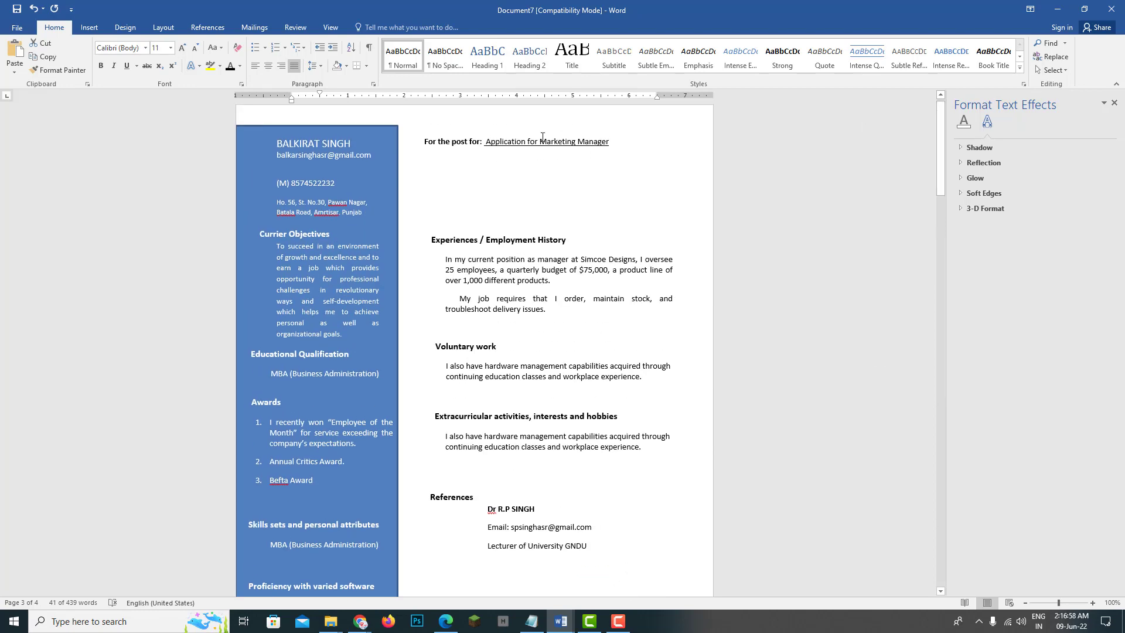
Duplicate the 'For the post for' box just below it and copy the 'I come to know' paragraph
left_click(564, 133)
left_click_drag(564, 134, 601, 152, "ctrl")
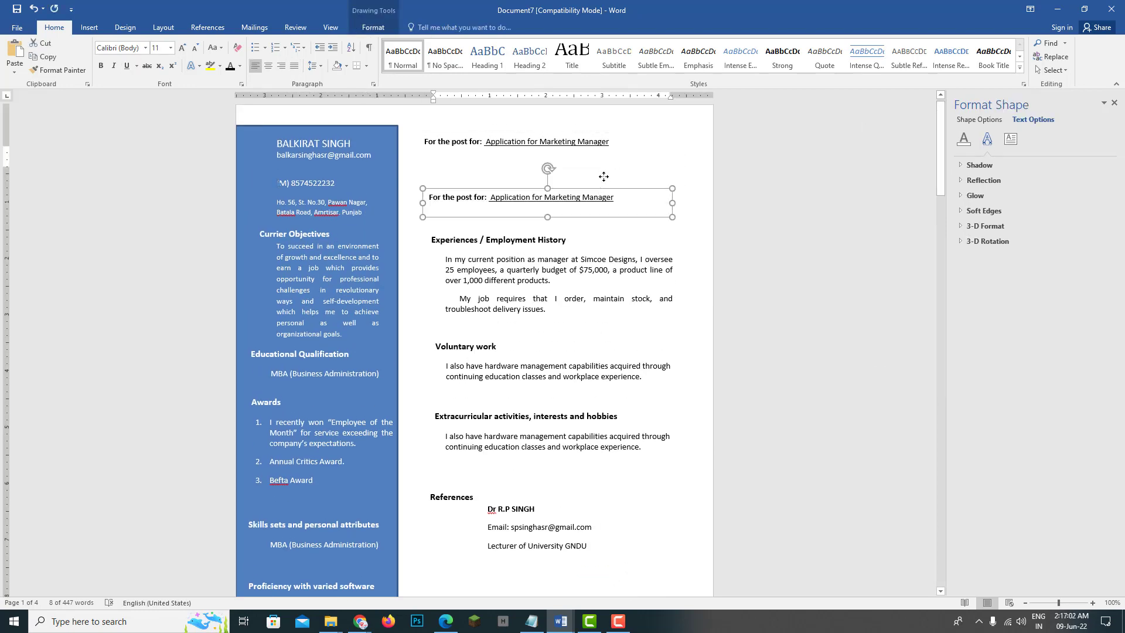
left_click_drag(940, 134, 941, 340)
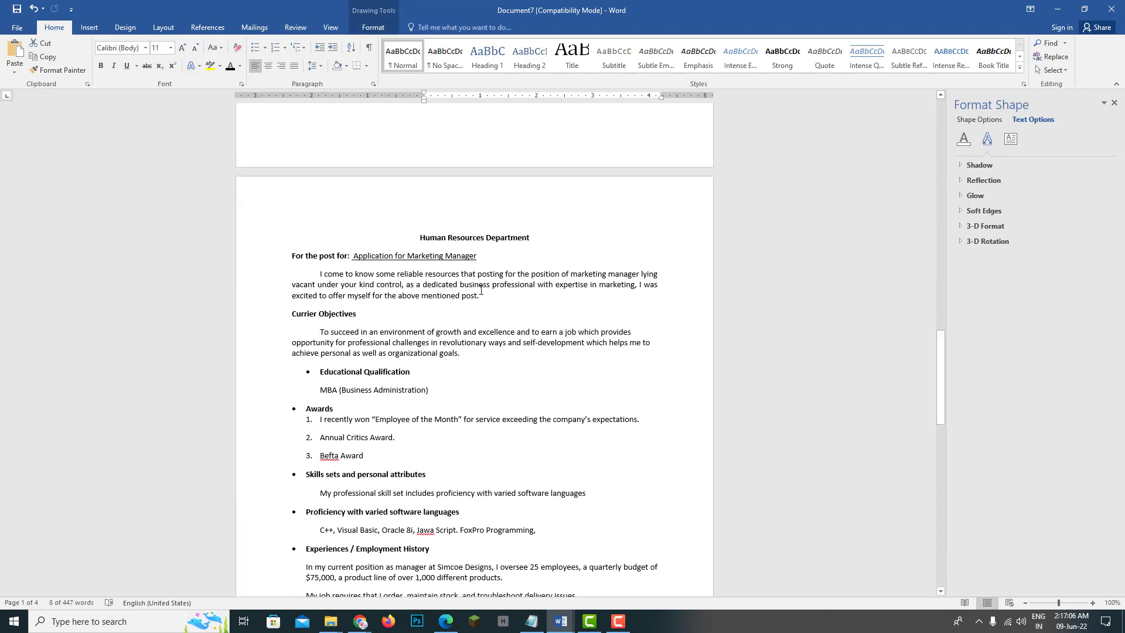
triple_click(321, 271)
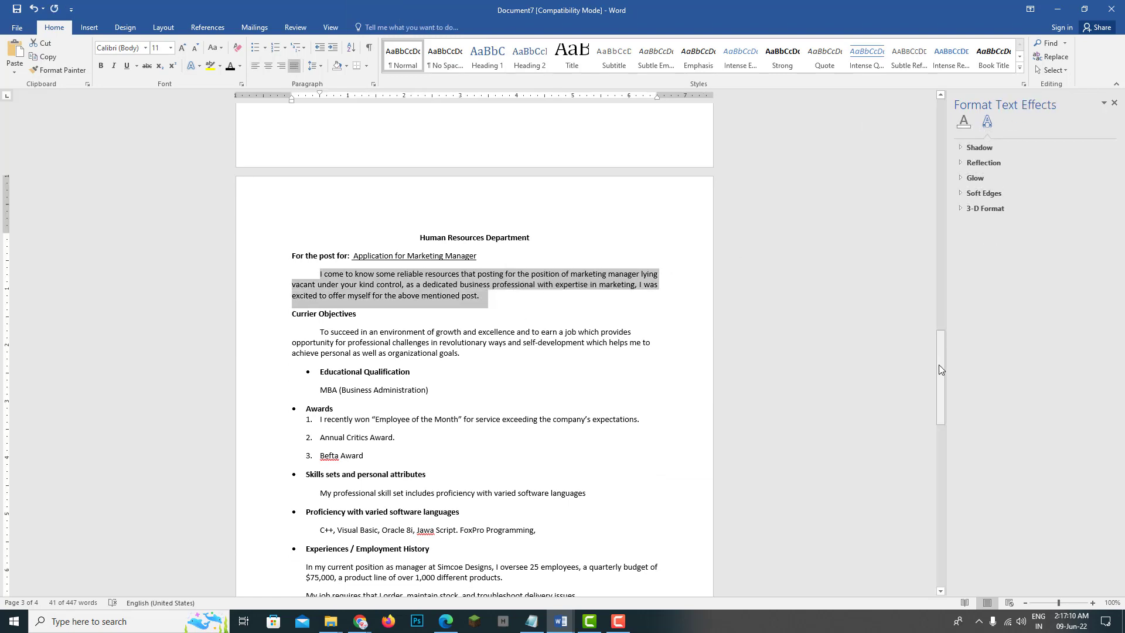
left_click_drag(938, 368, 939, 136)
Paste the introduction paragraph into the duplicate box and make the box taller and wider
left_click(538, 176)
triple_click(538, 175)
key("ctrl+v")
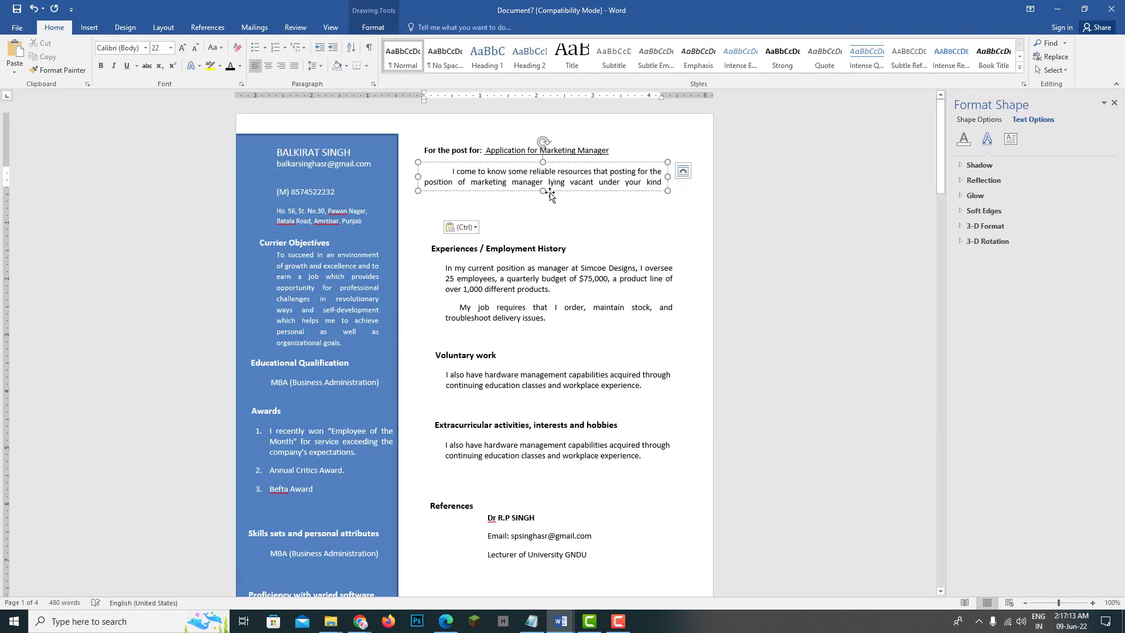
left_click_drag(550, 193, 554, 227)
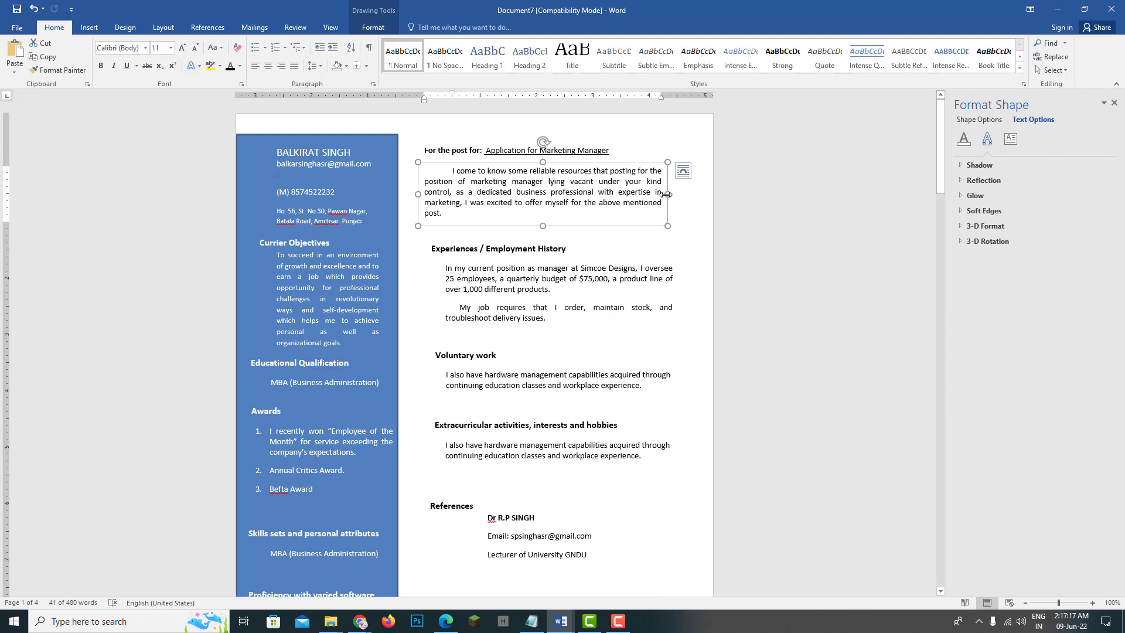
left_click_drag(667, 194, 693, 194)
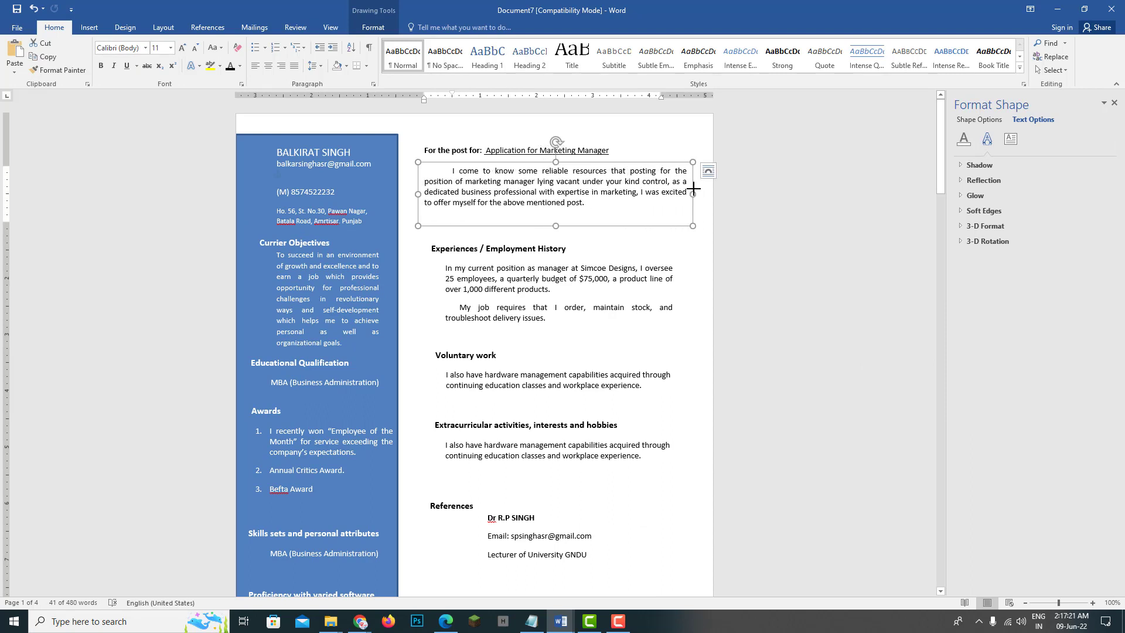
left_click(702, 266)
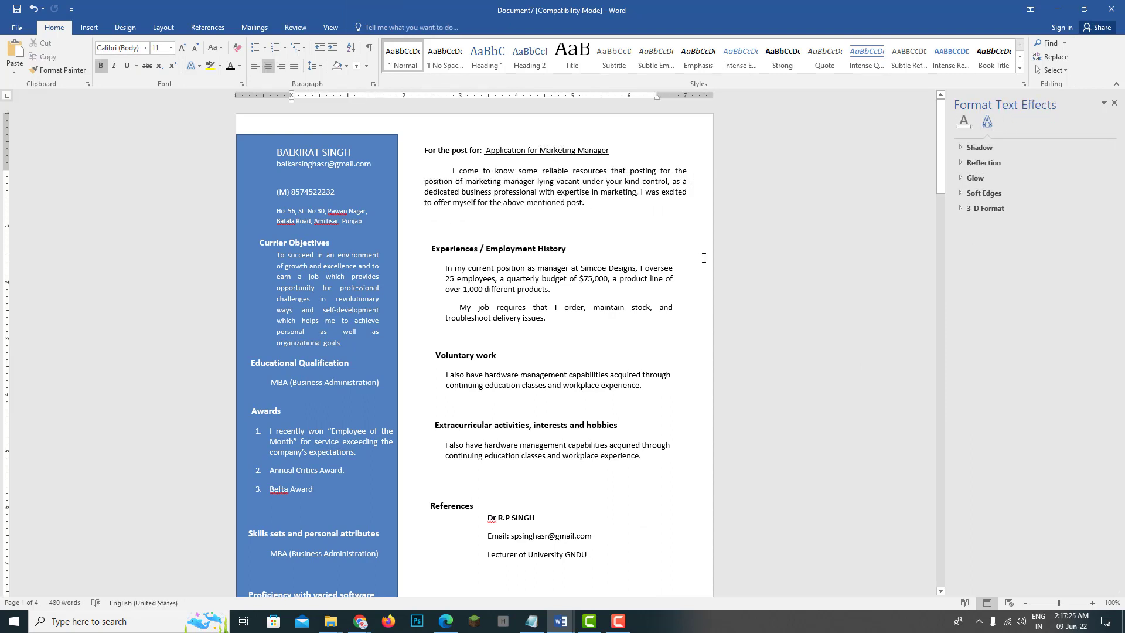
Widen the sidebar name box to the left and move the e-mail line up under the name
scroll(602, 250, "down", 2, "ctrl")
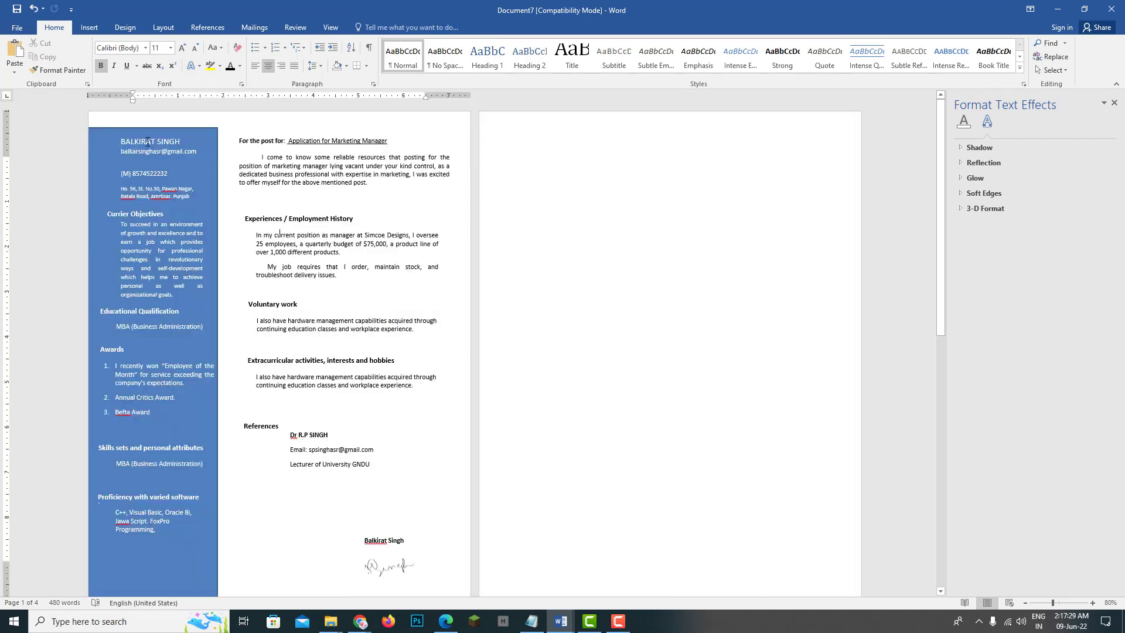
scroll(148, 141, "up", 3, "ctrl")
scroll(147, 141, "up", 1)
left_click(303, 118)
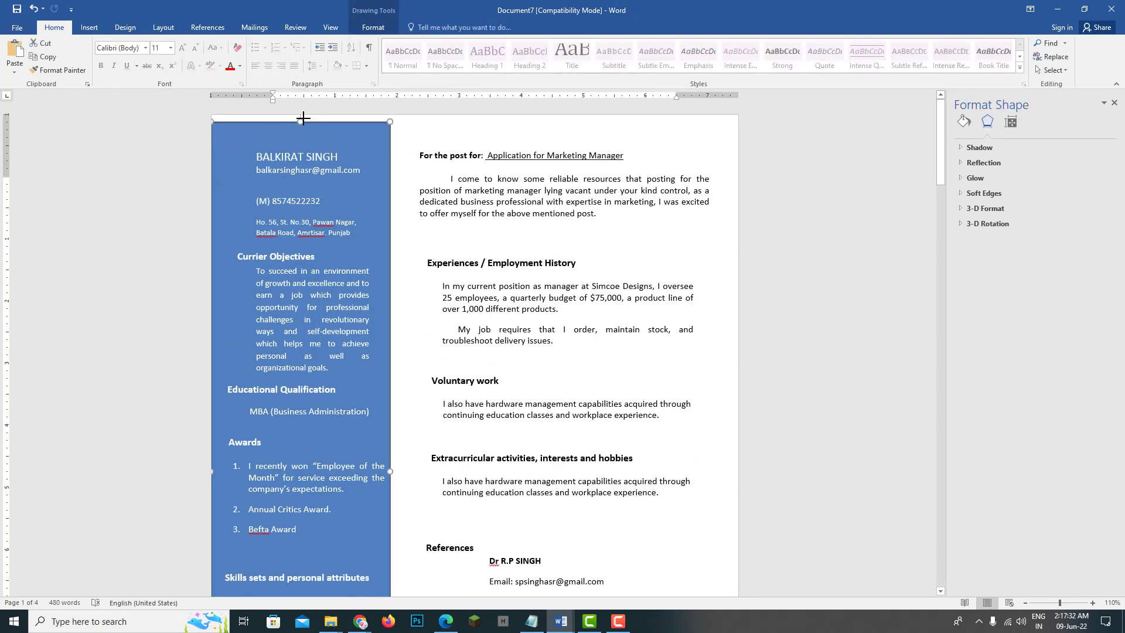
left_click(296, 145)
key("ctrl+z")
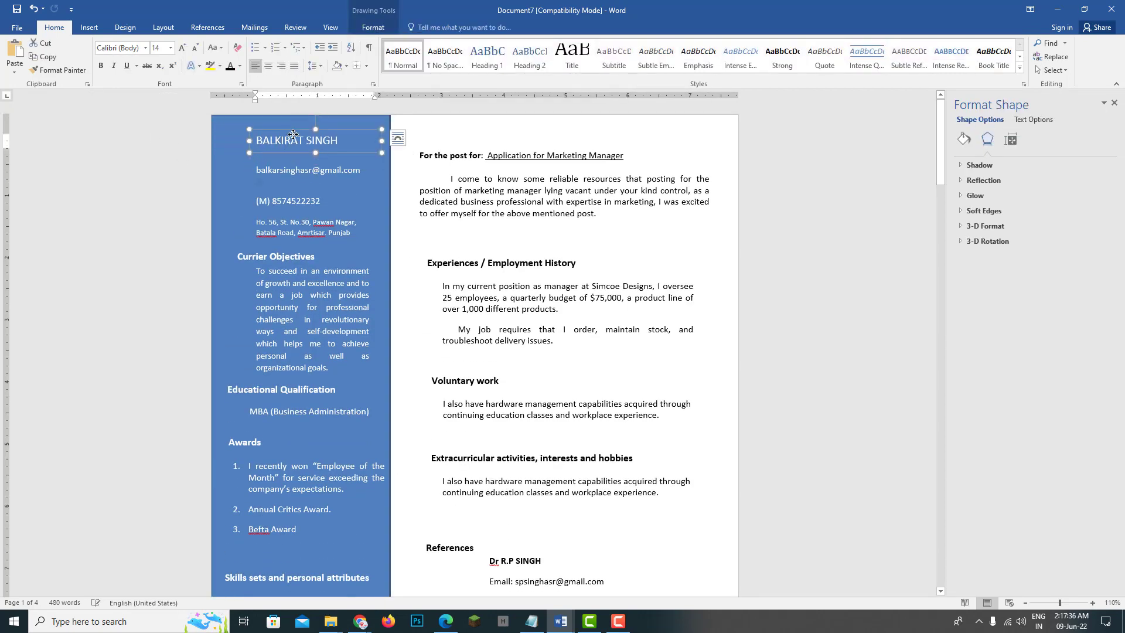
left_click_drag(249, 142, 231, 142)
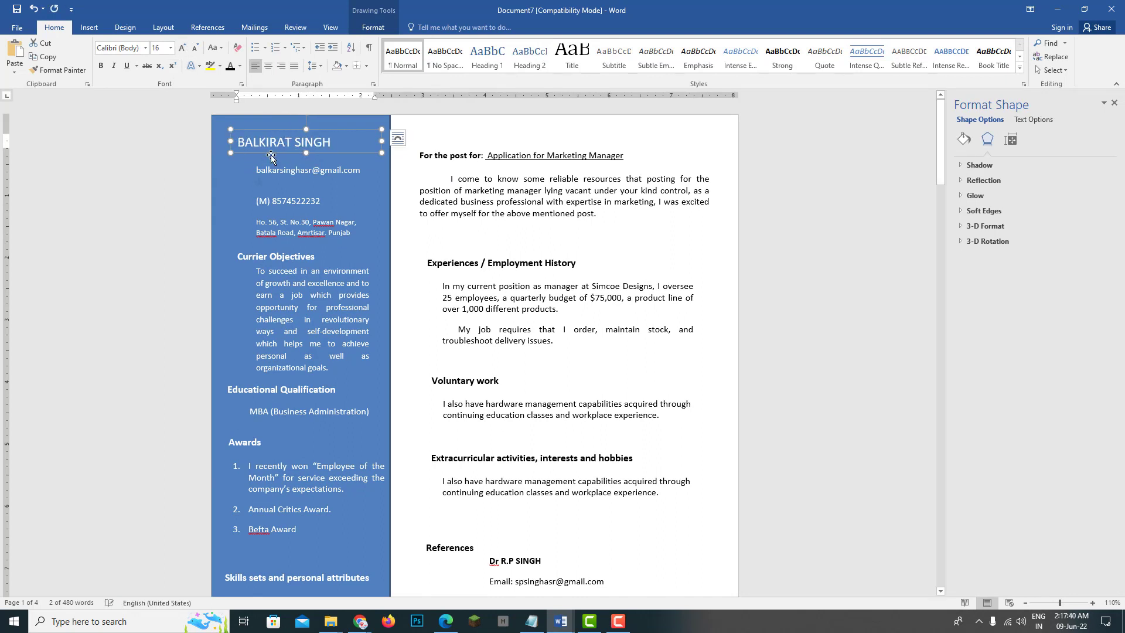
left_click(299, 176)
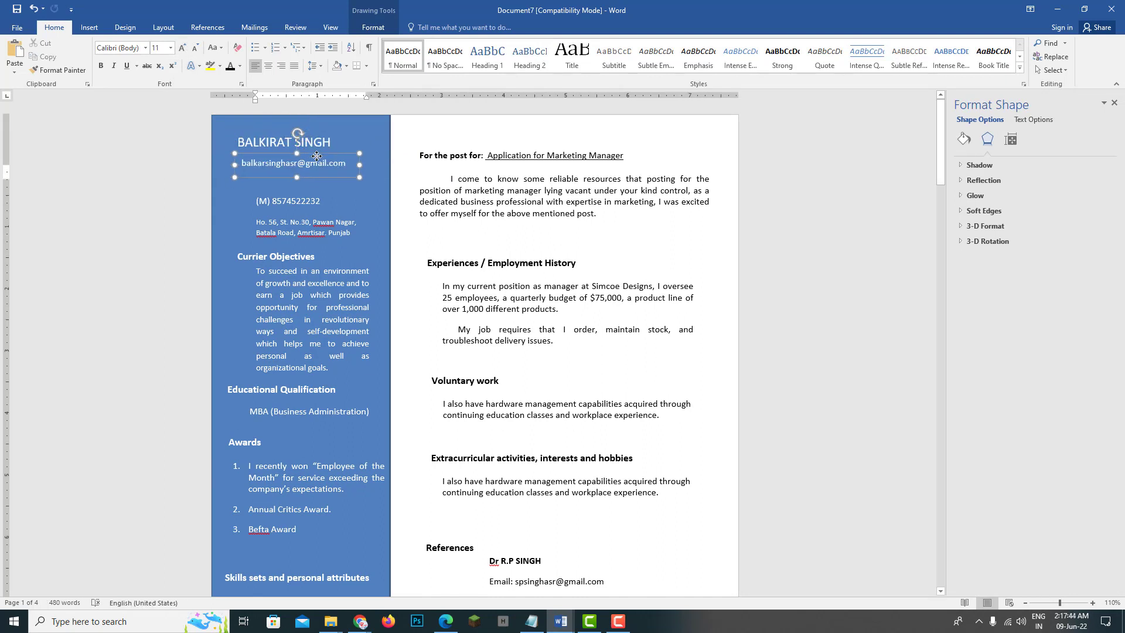
left_click_drag(299, 175, 280, 169)
Move the phone and address block up and left under the e-mail, with the caret at the phone line
left_click(222, 188)
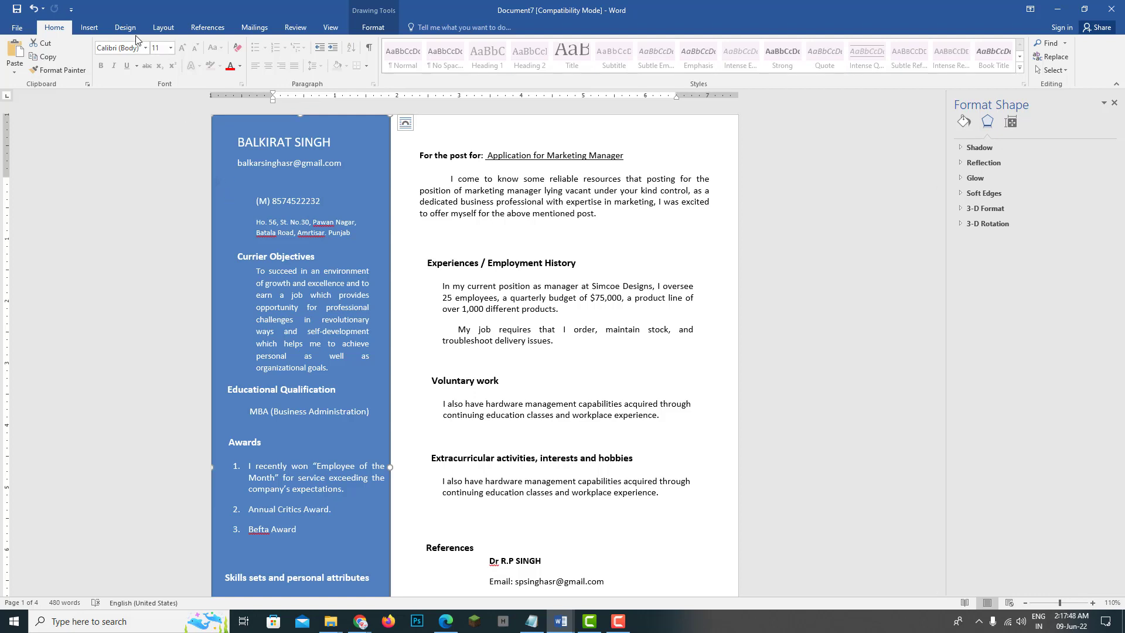
left_click(89, 28)
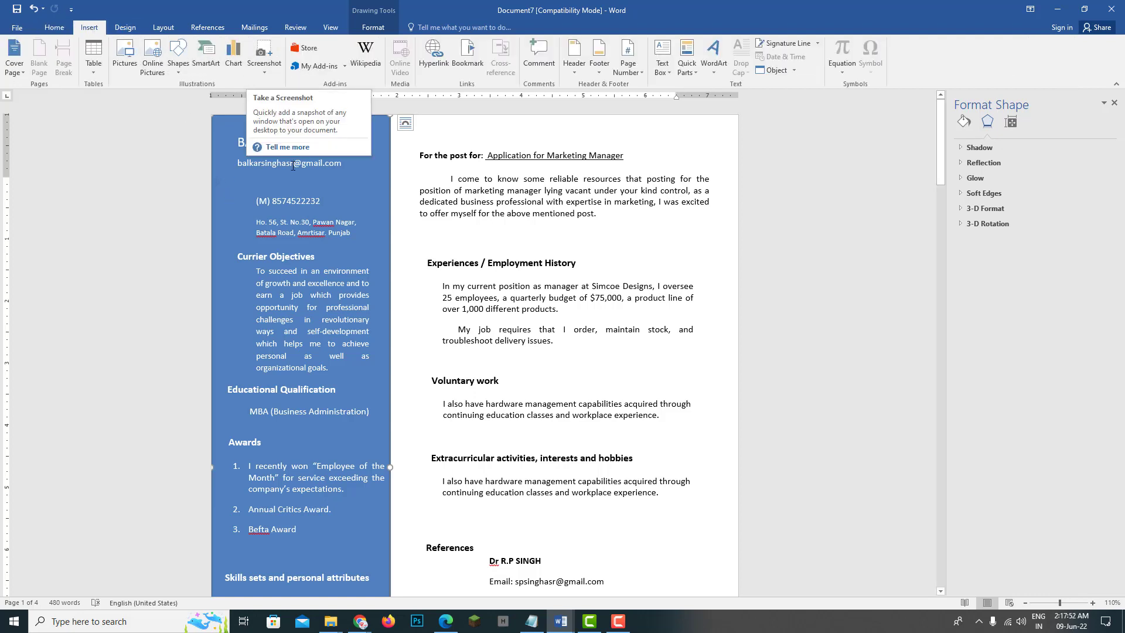
left_click(328, 193)
left_click_drag(329, 192, 305, 174)
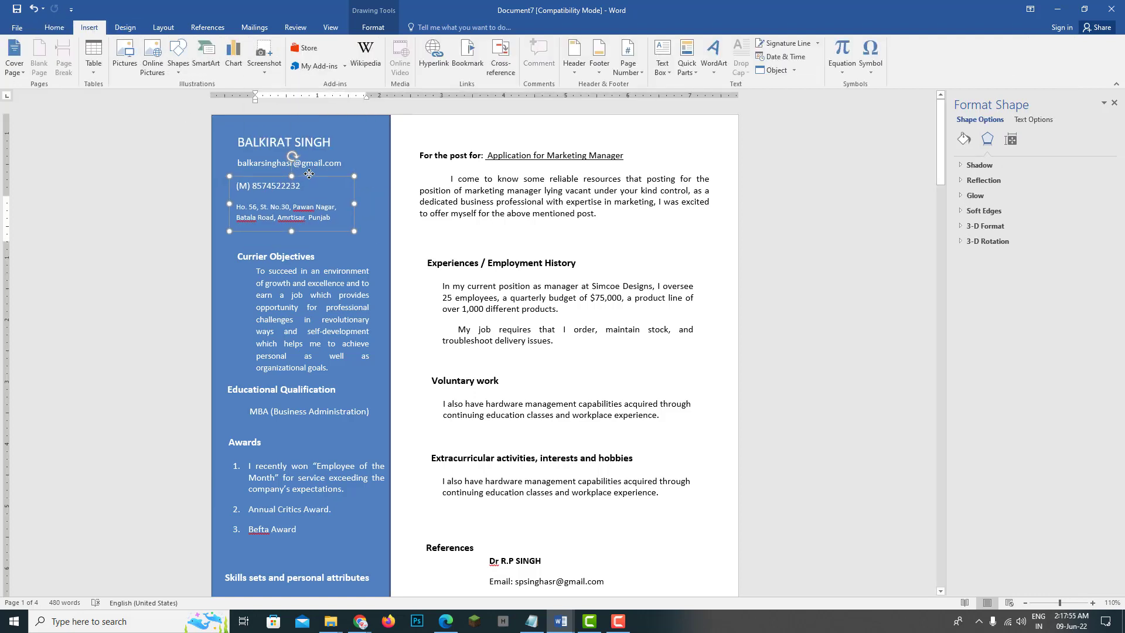
left_click(165, 175)
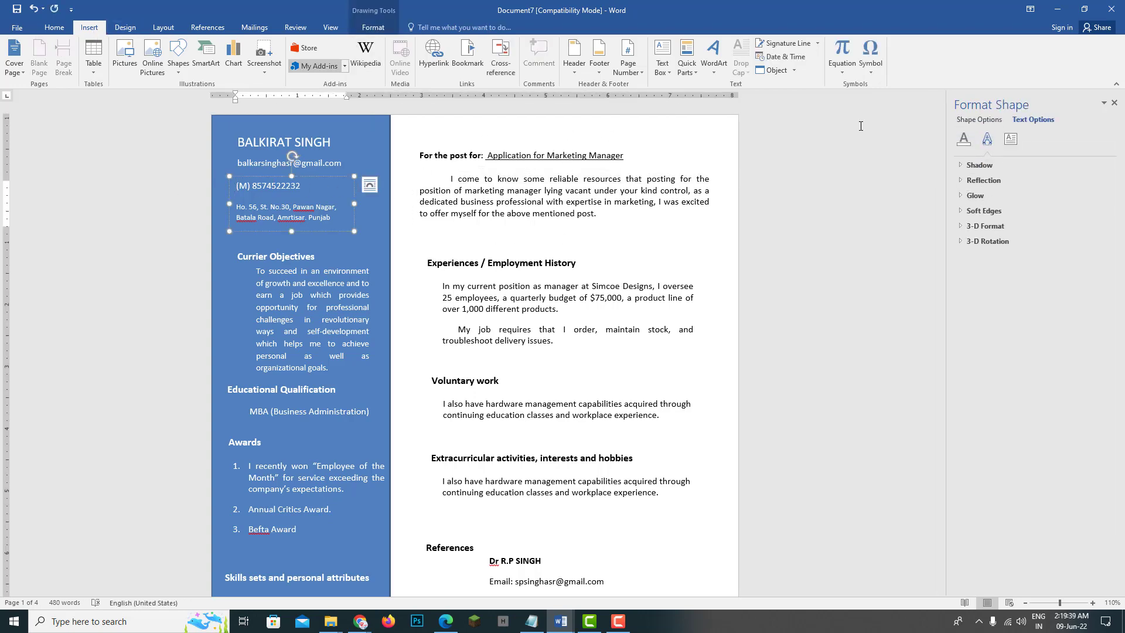
left_click(870, 53)
Insert a Webdings telephone symbol before the mobile number in the sidebar
left_click(884, 158)
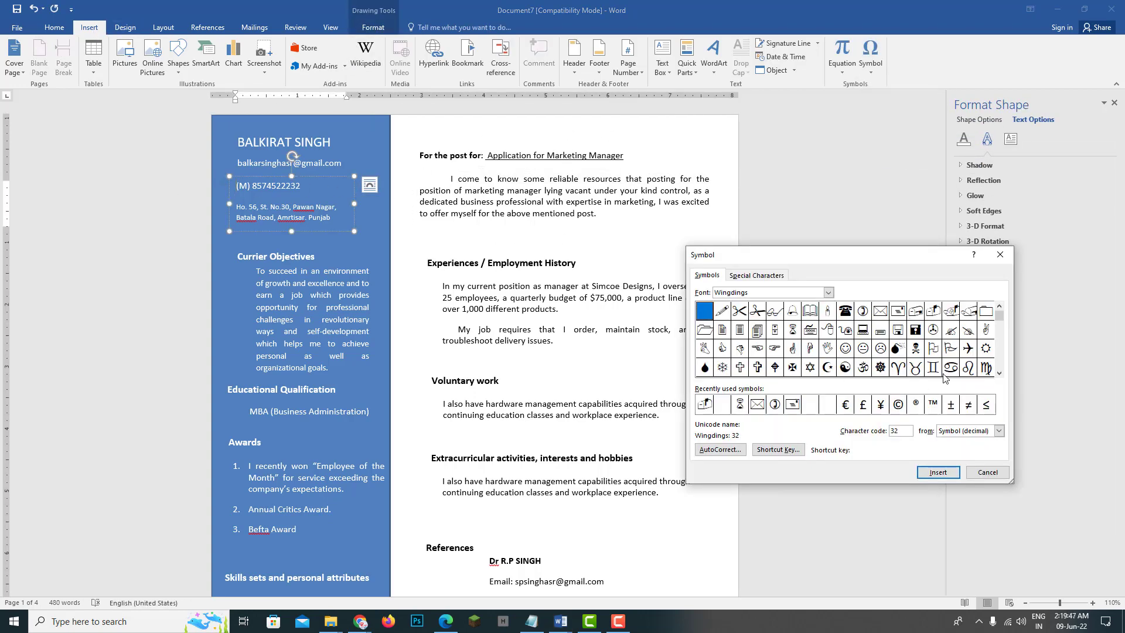
left_click(1000, 338)
left_click_drag(1000, 335, 1002, 364)
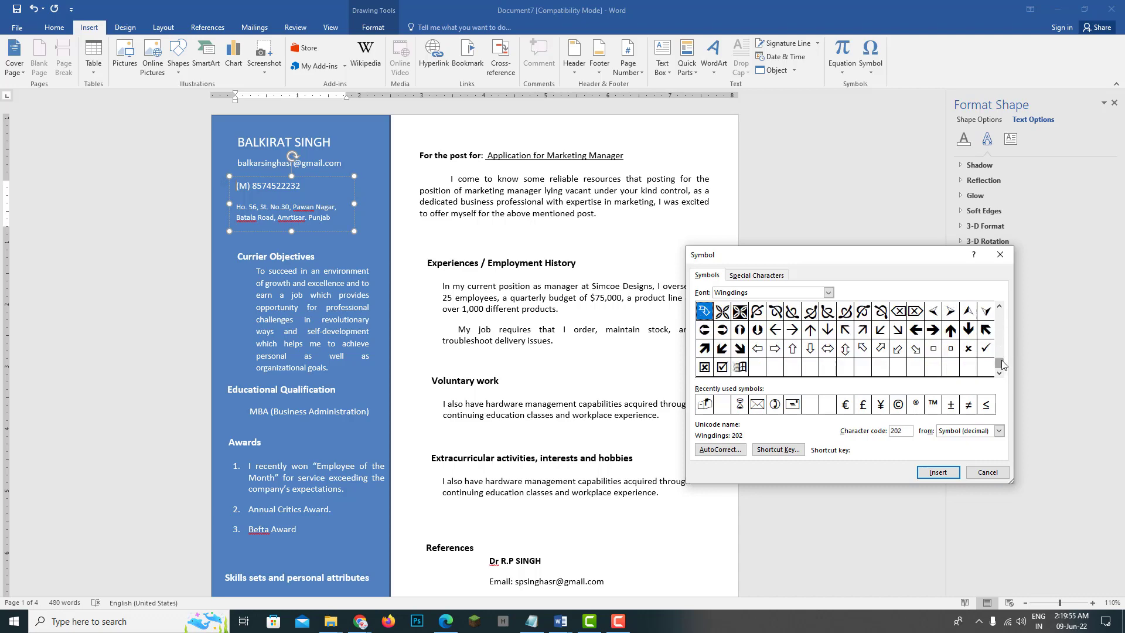
left_click(827, 292)
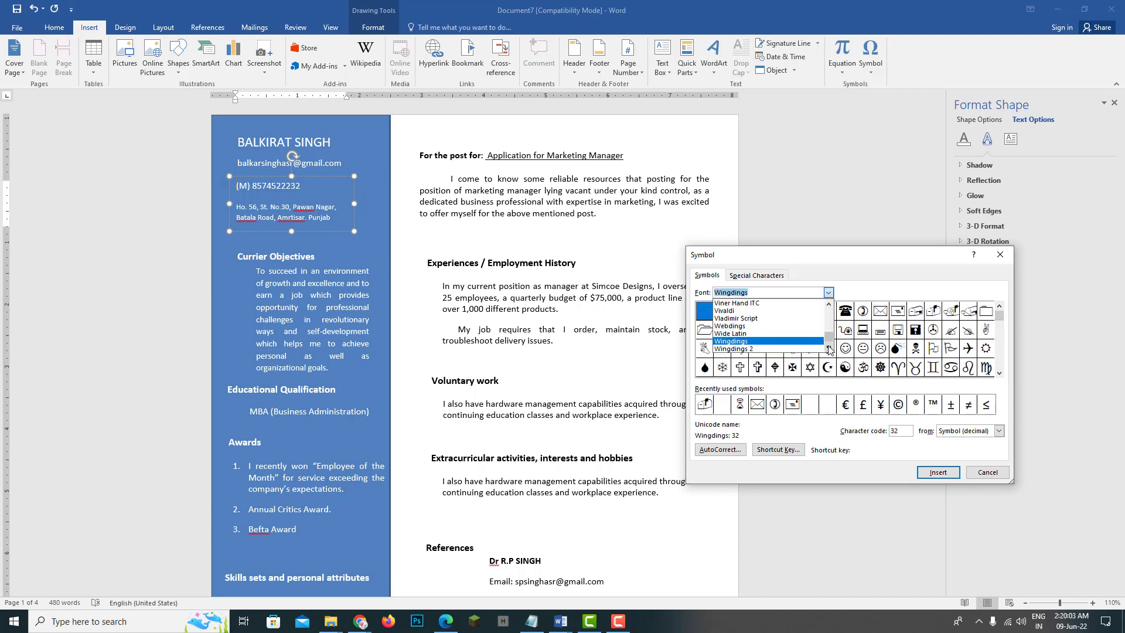
left_click(808, 302)
key("Down")
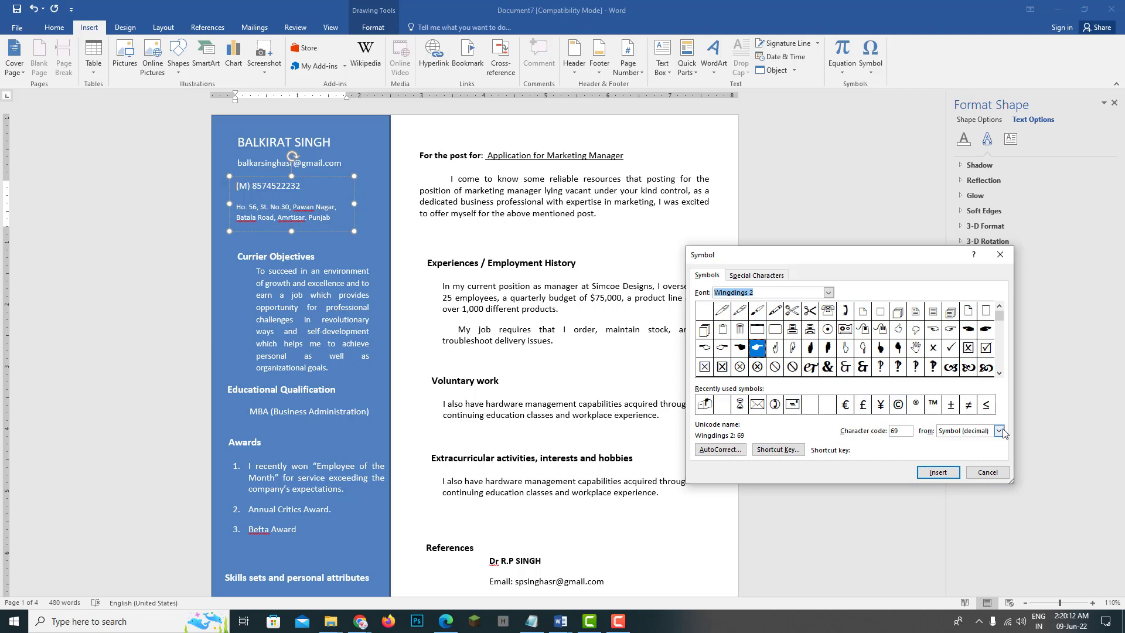
scroll(1002, 339, "down", 2)
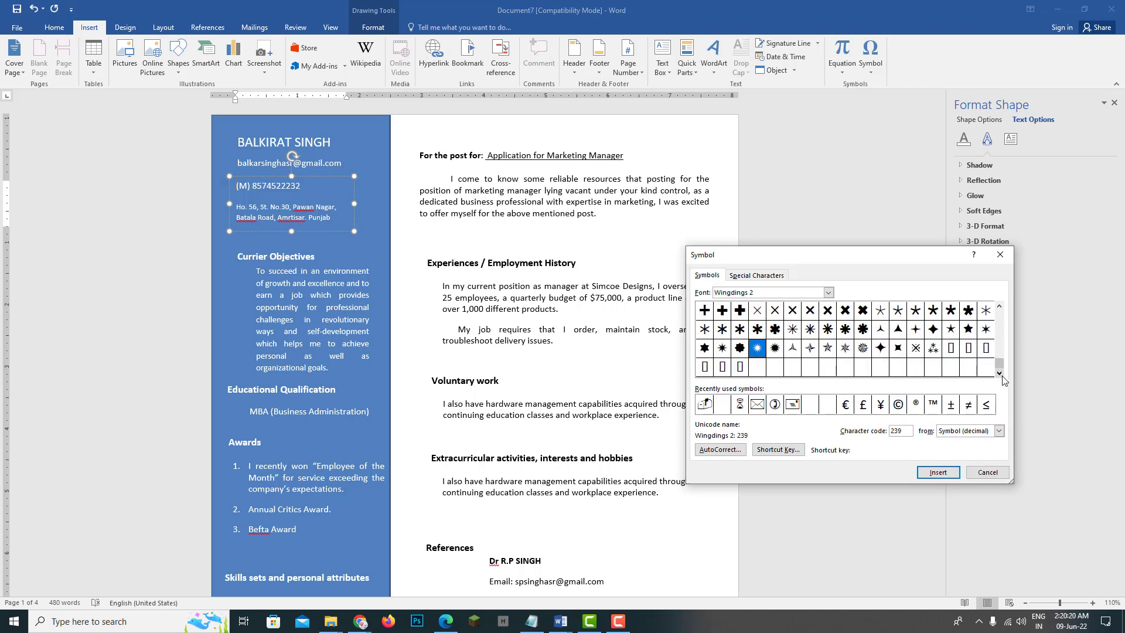
mouse_move(1001, 326)
left_mouse_down()
mouse_move(989, 302)
mouse_move(1003, 359)
left_mouse_up()
key("Return")
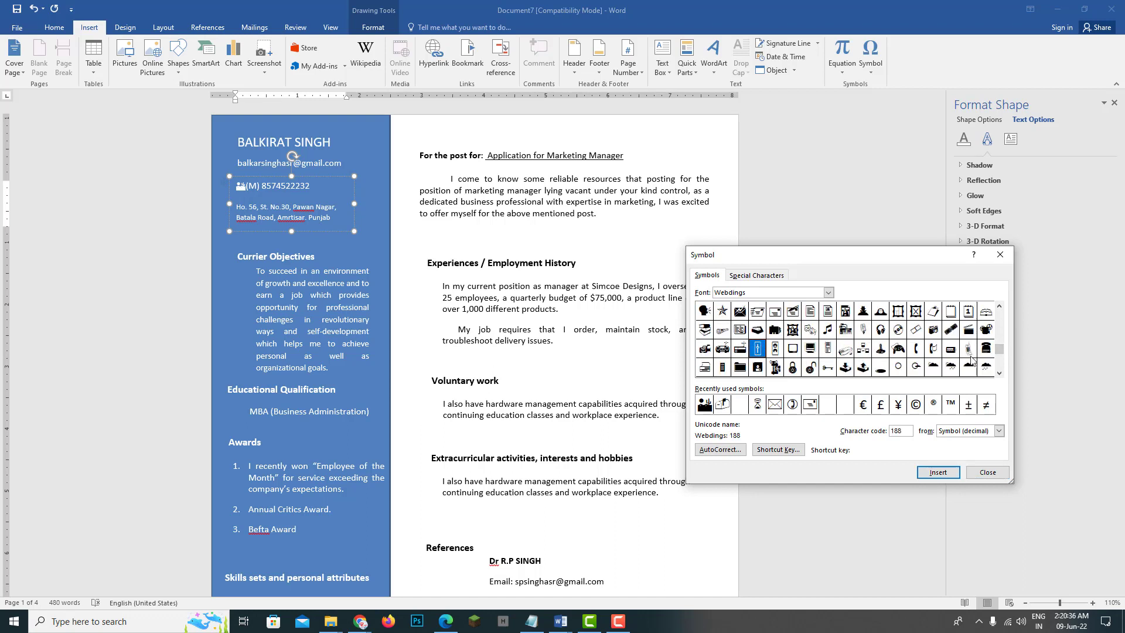
double_click(915, 349)
left_click(234, 184)
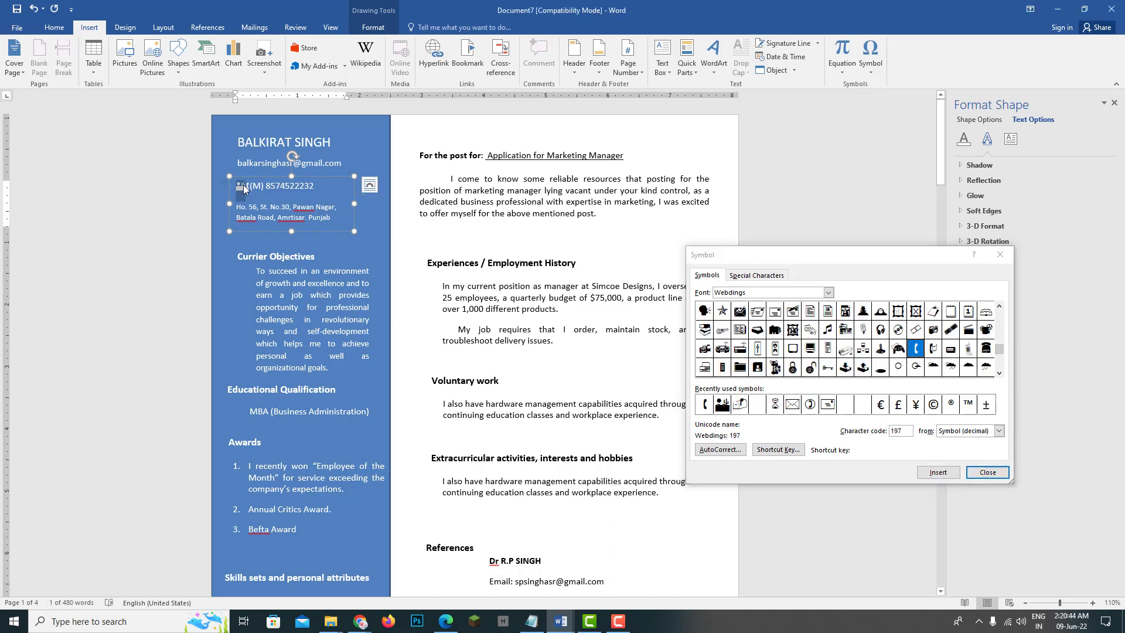
Enlarge the phone symbol to 18 pt, delete the '(M)' label, and close the Symbol dialog
left_click(232, 186)
left_click_drag(244, 188, 236, 187)
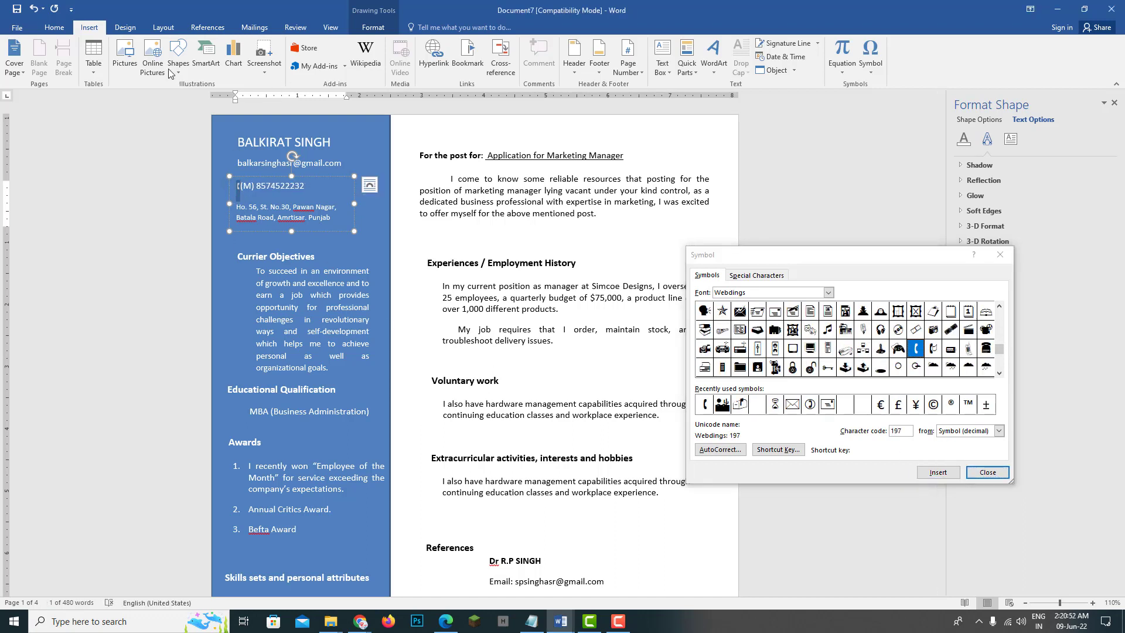
left_click(54, 28)
left_click(182, 48)
left_click(250, 185)
key("Delete")
key("Delete")
key("Delete")
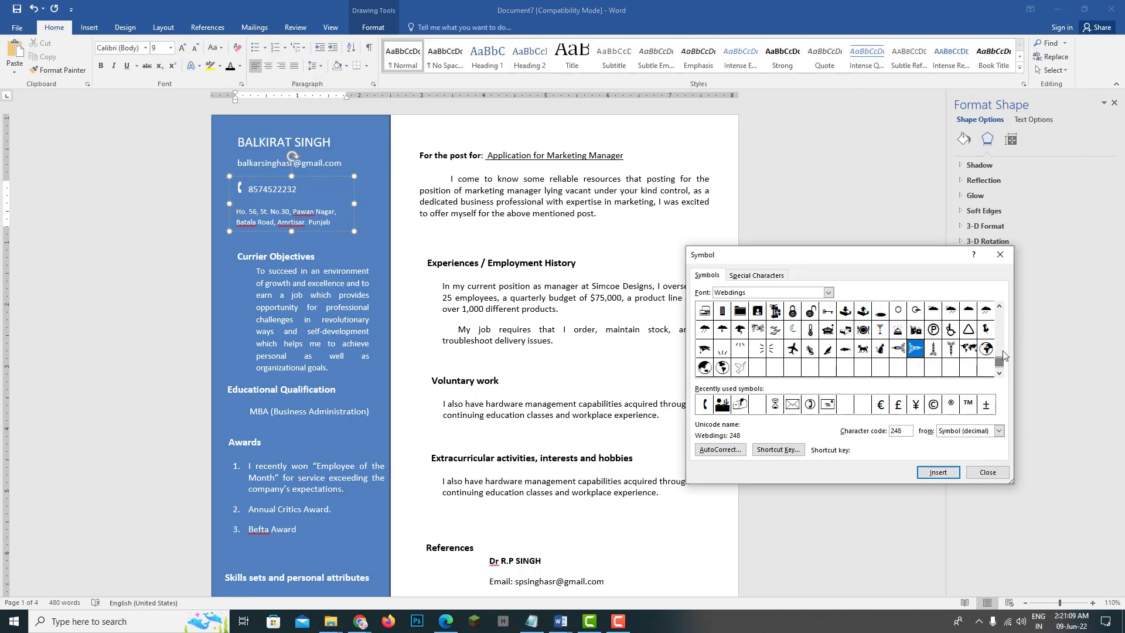
scroll(1001, 376, "down", 4)
scroll(1001, 376, "down", 4)
scroll(1001, 376, "down", 4)
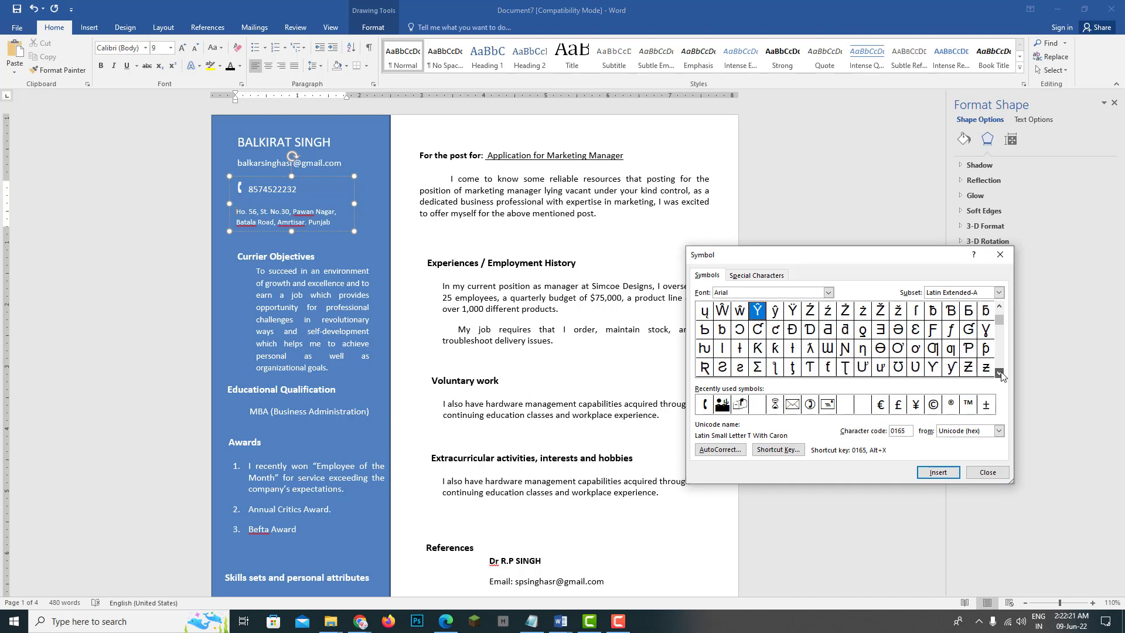
scroll(1001, 376, "down", 4)
scroll(1001, 376, "down", 4)
scroll(1002, 376, "down", 4)
scroll(1001, 376, "down", 4)
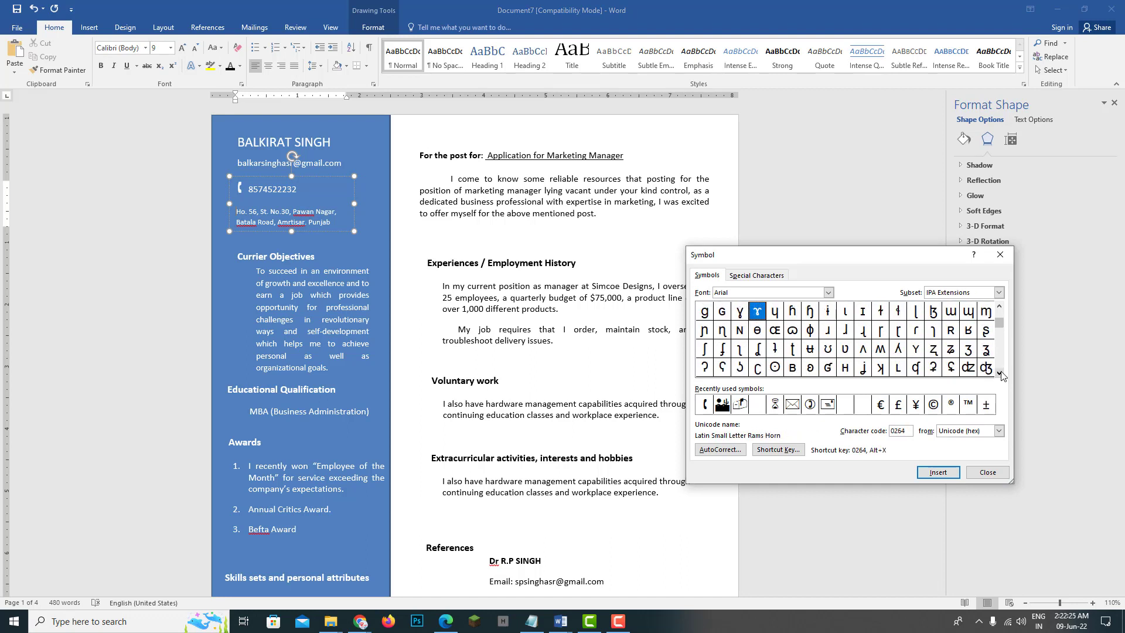
scroll(1001, 377, "down", 4)
key("Escape")
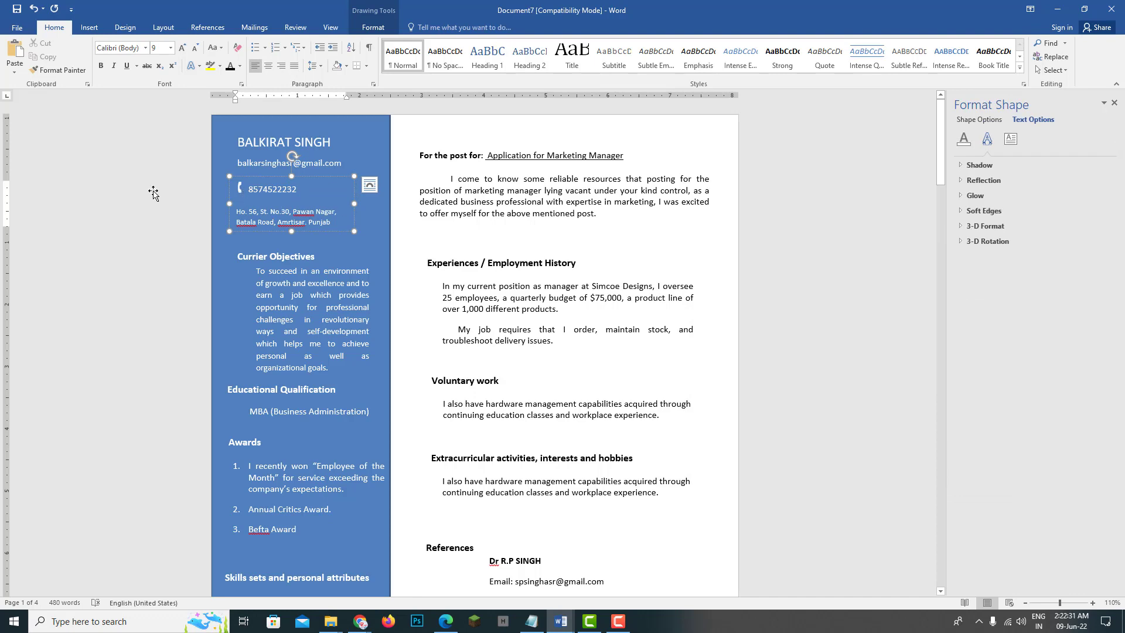
Push the resume down with blank lines at the top of page 1 to create a blank first page
left_click(214, 184)
left_click(524, 219)
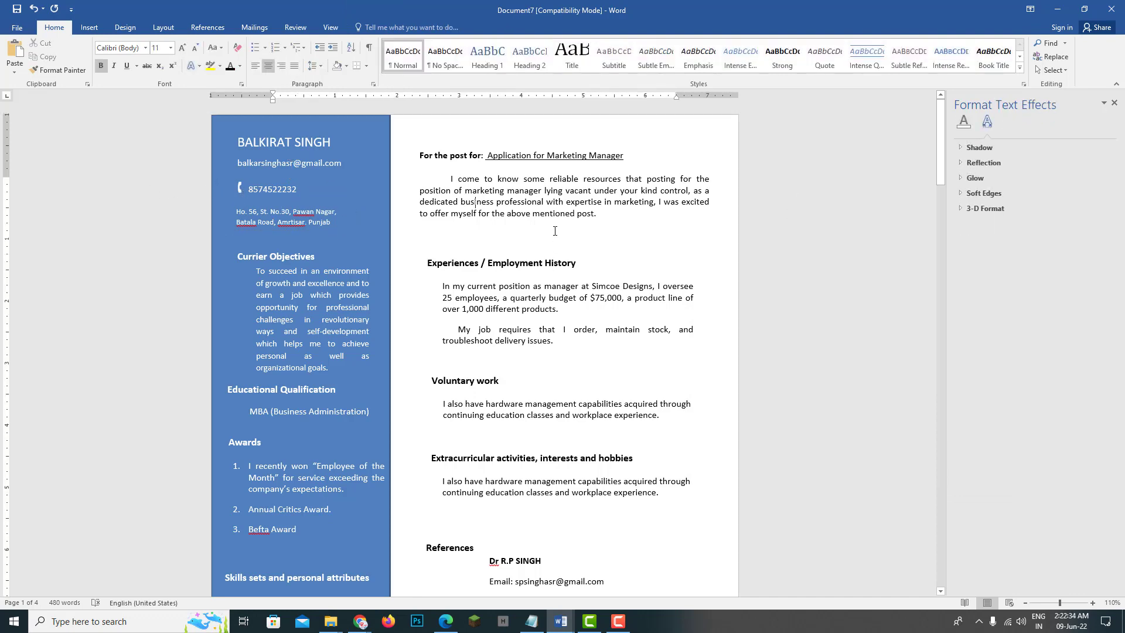
scroll(557, 226, "down", 3)
scroll(530, 244, "down", 3)
left_click(493, 267)
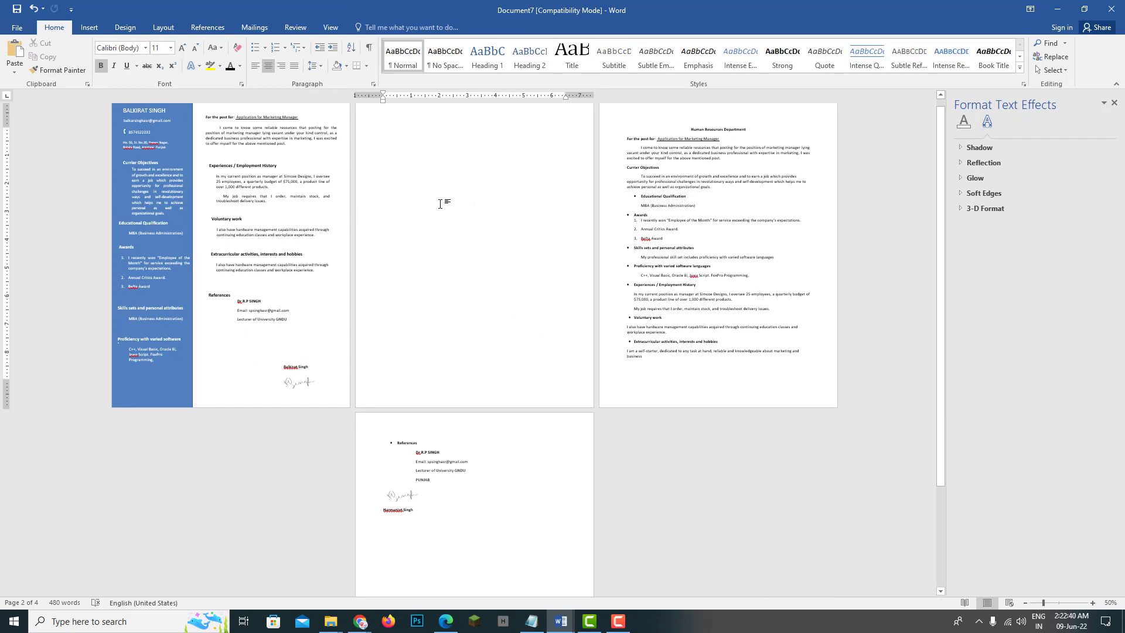
left_click(247, 107)
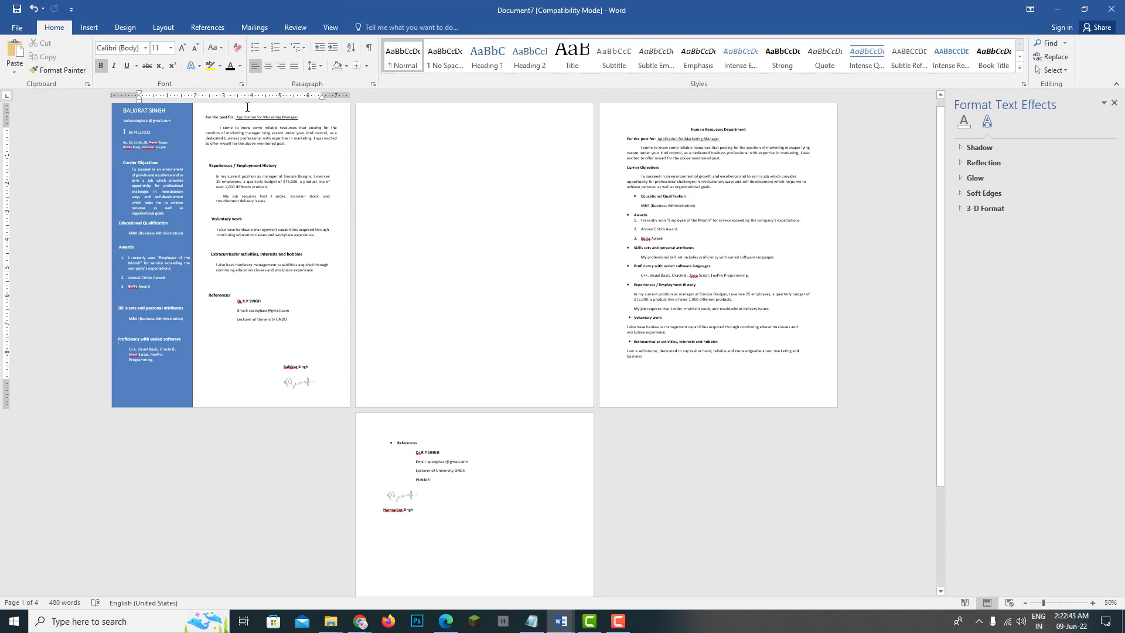
key("Return")
key("Return")
key("Return")
key("Return")
key("Return")
key("Return")
key("Return")
key("Return")
key("Return")
key("Return")
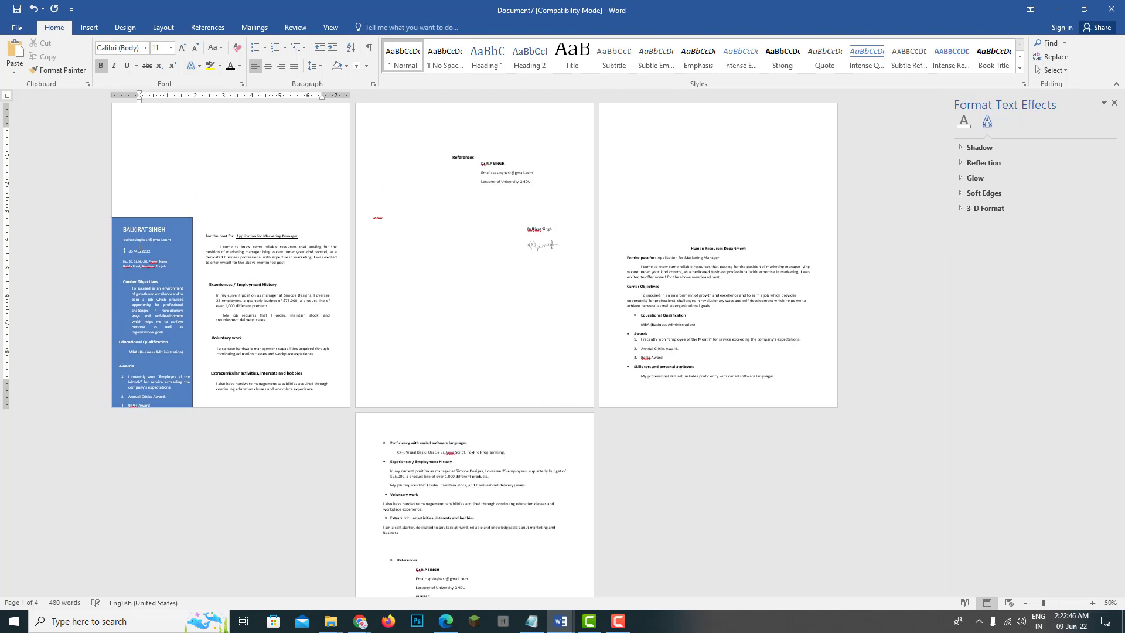
key("Return")
key("Return")
key("Return")
key("Return")
key("Return")
key("Return")
key("Return")
key("Return")
key("Return")
key("Return")
key("Return")
key("Return")
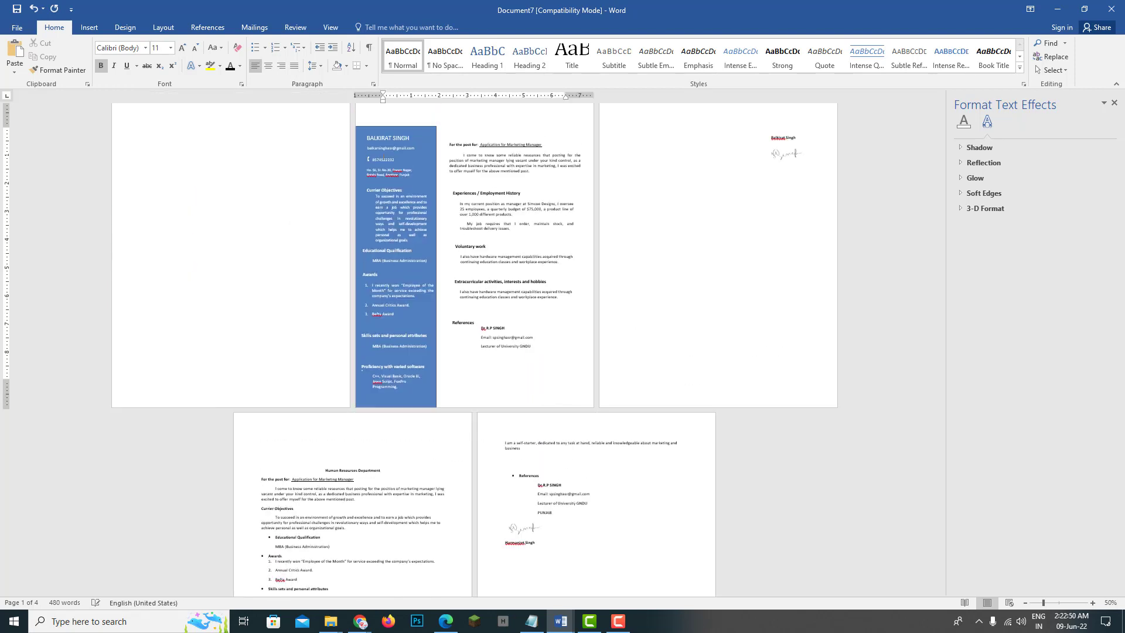
key("BackSpace")
key("BackSpace")
key("BackSpace")
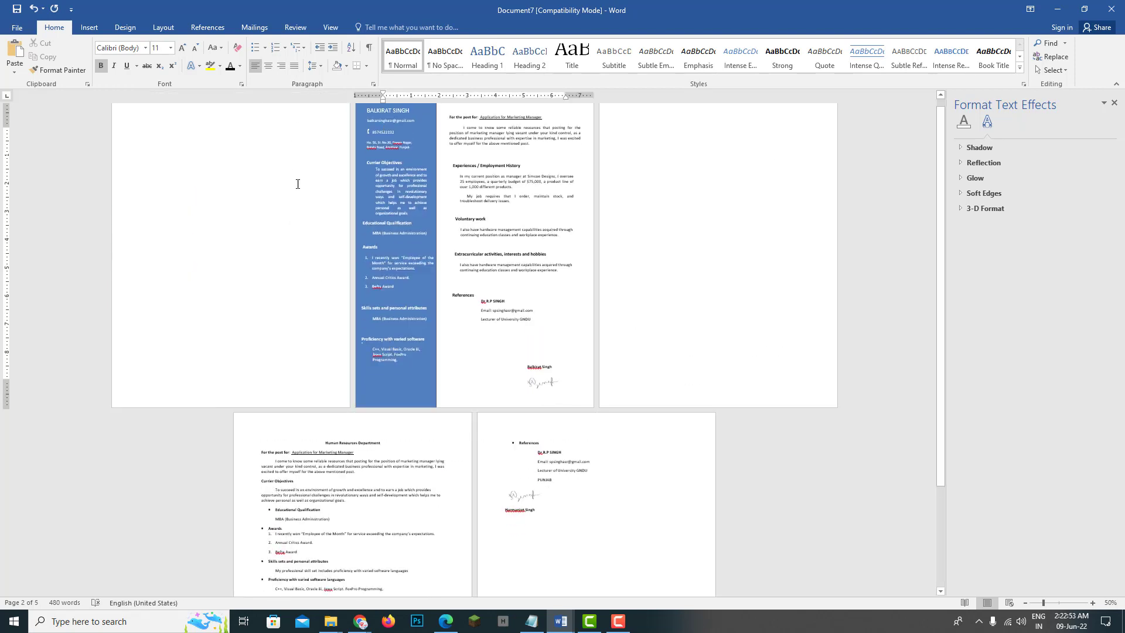
Fix the gap before 'Human Resources Department' on page 3, restoring the deleted line, then return to page 1
left_click(661, 122)
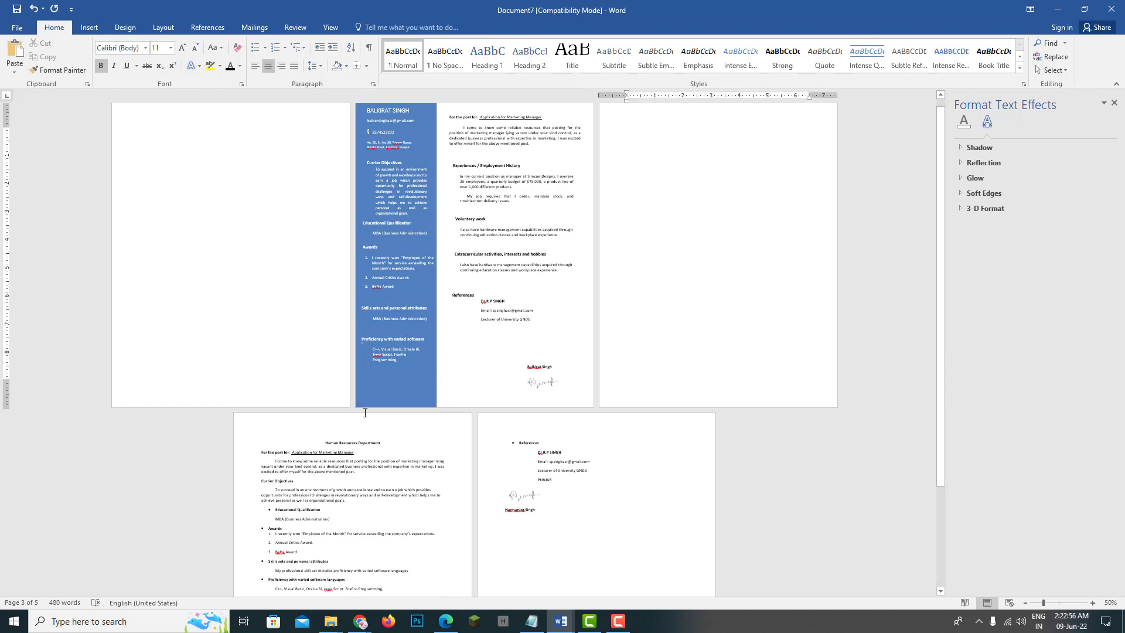
left_click(318, 445)
key("BackSpace")
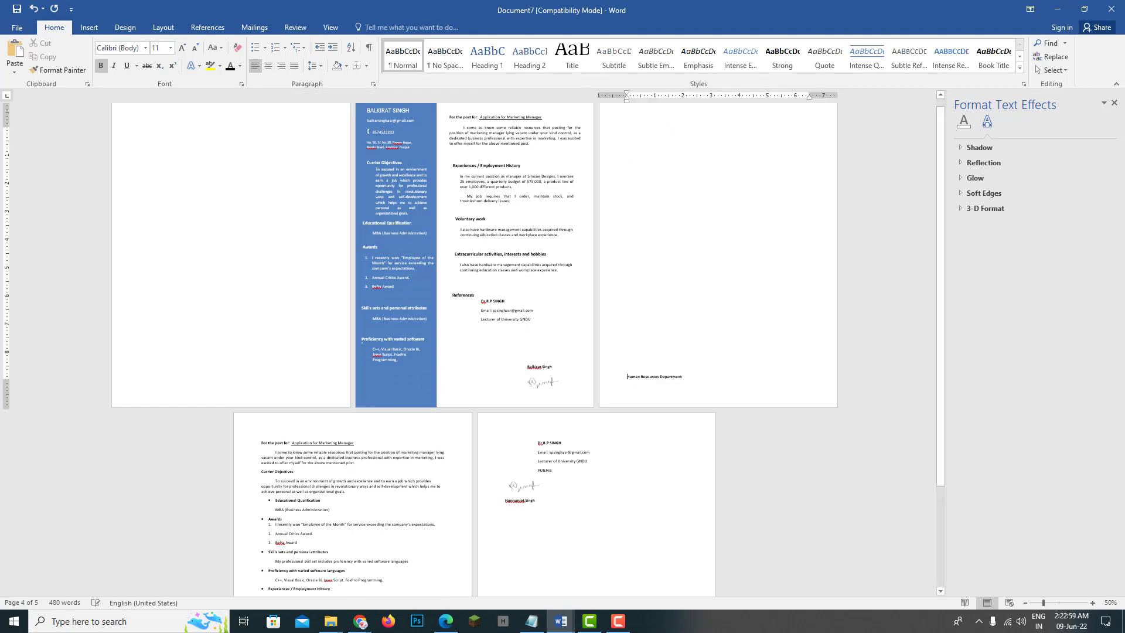
key("BackSpace")
key("BackSpace")
key("BackSpace")
key("BackSpace")
key("BackSpace")
key("BackSpace")
key("BackSpace")
key("BackSpace")
key("BackSpace")
key("BackSpace")
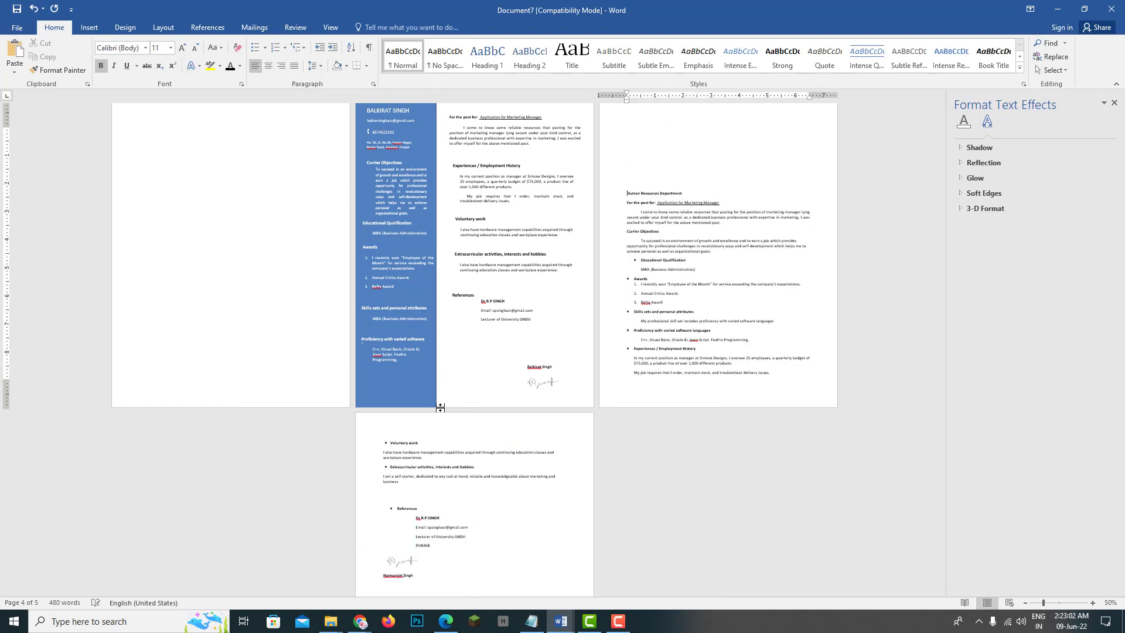
key("BackSpace")
key("BackSpace")
key("BackSpace")
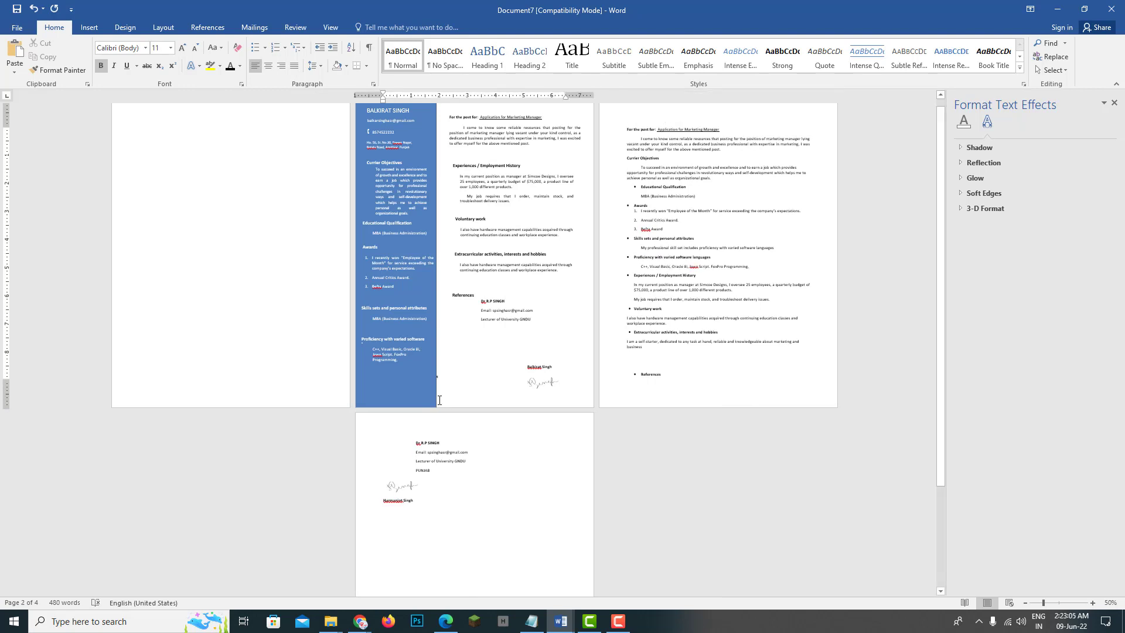
key("ctrl+z")
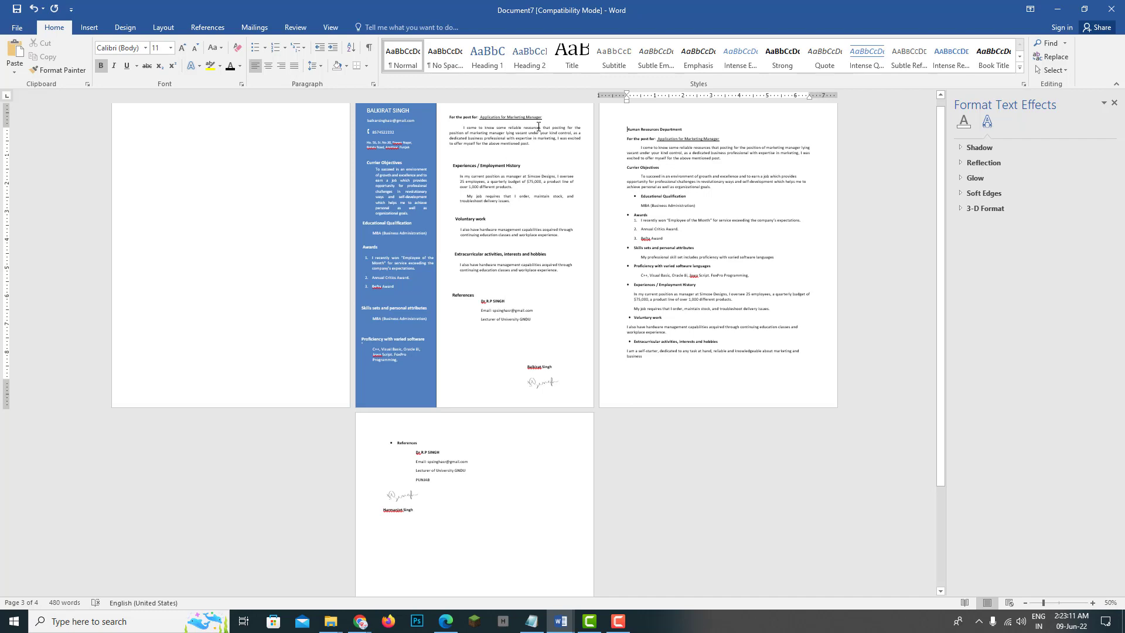
scroll(539, 126, "up", 1, "ctrl")
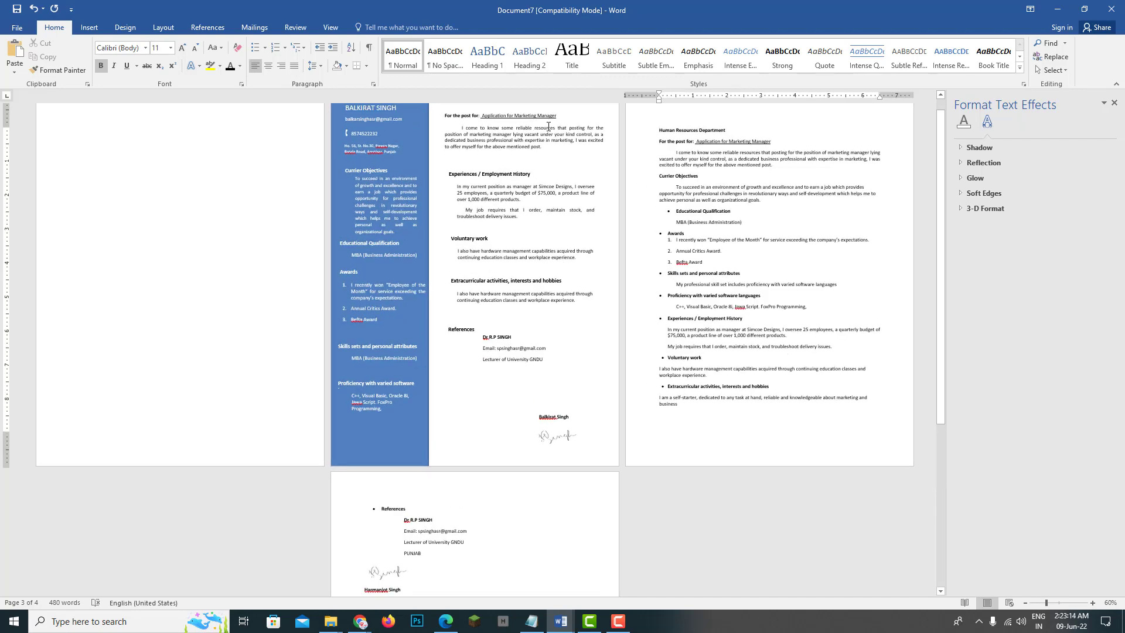
left_click(314, 198)
left_click(423, 154)
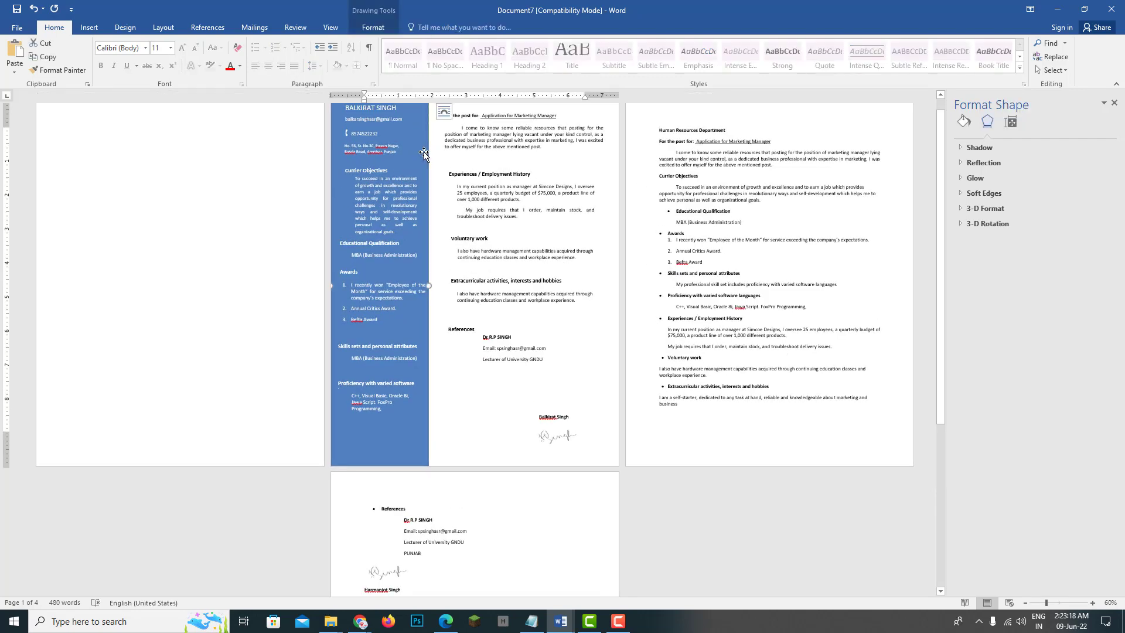
left_click(75, 189)
Draw a large isosceles triangle on the blank first page, fill it dark navy, and give it no outline
scroll(171, 180, "up", 5, "ctrl")
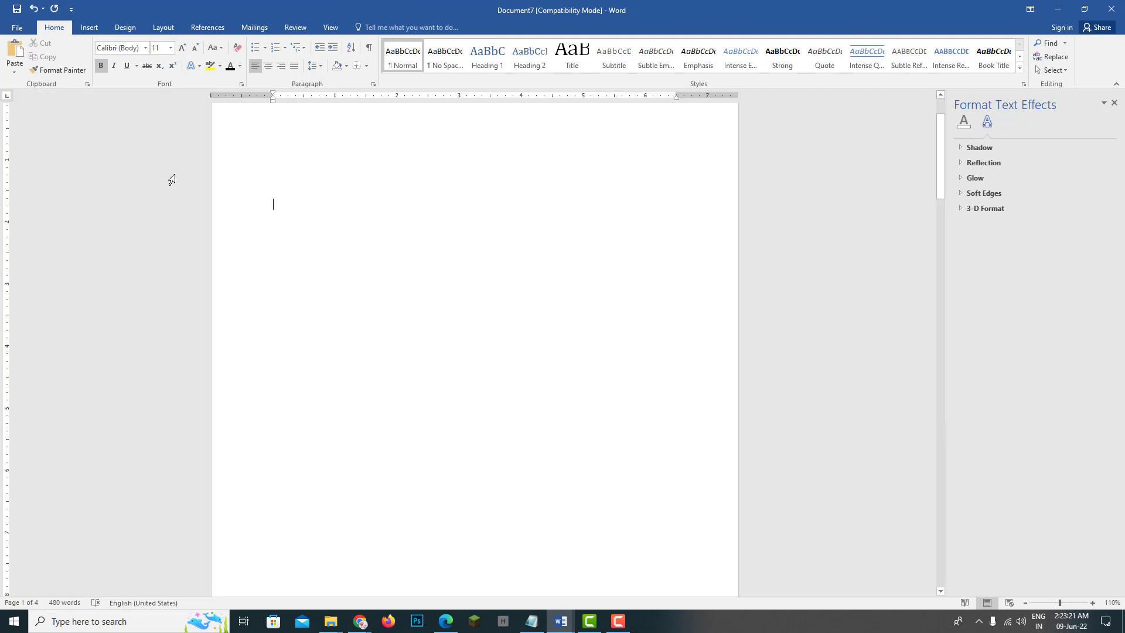
left_click(89, 28)
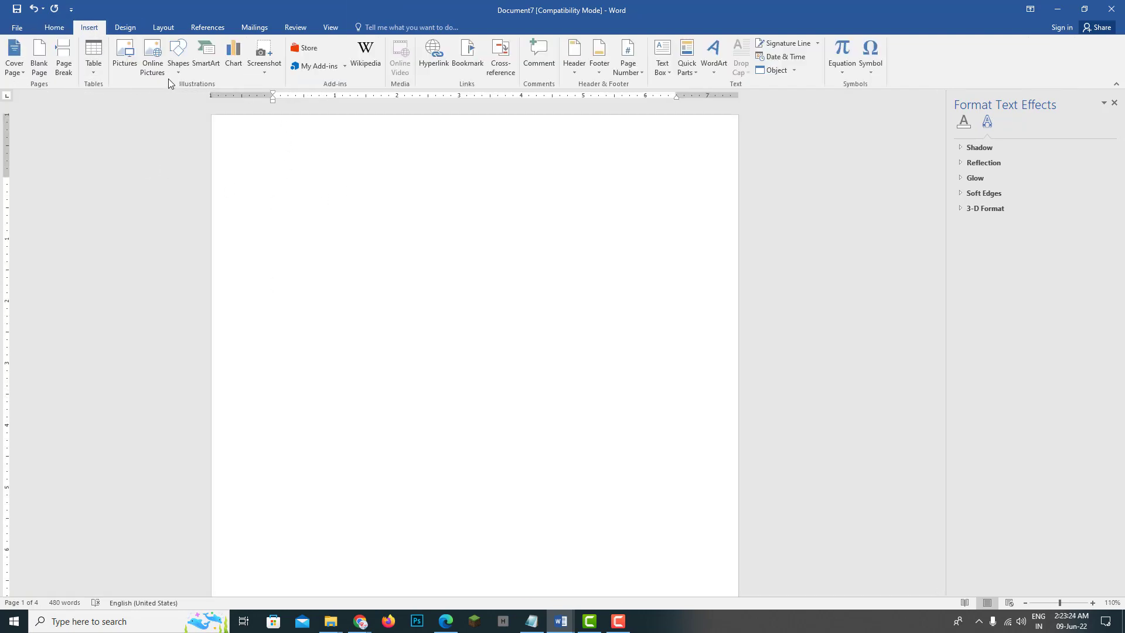
left_click(178, 57)
left_click(243, 97)
left_click_drag(374, 169, 699, 549)
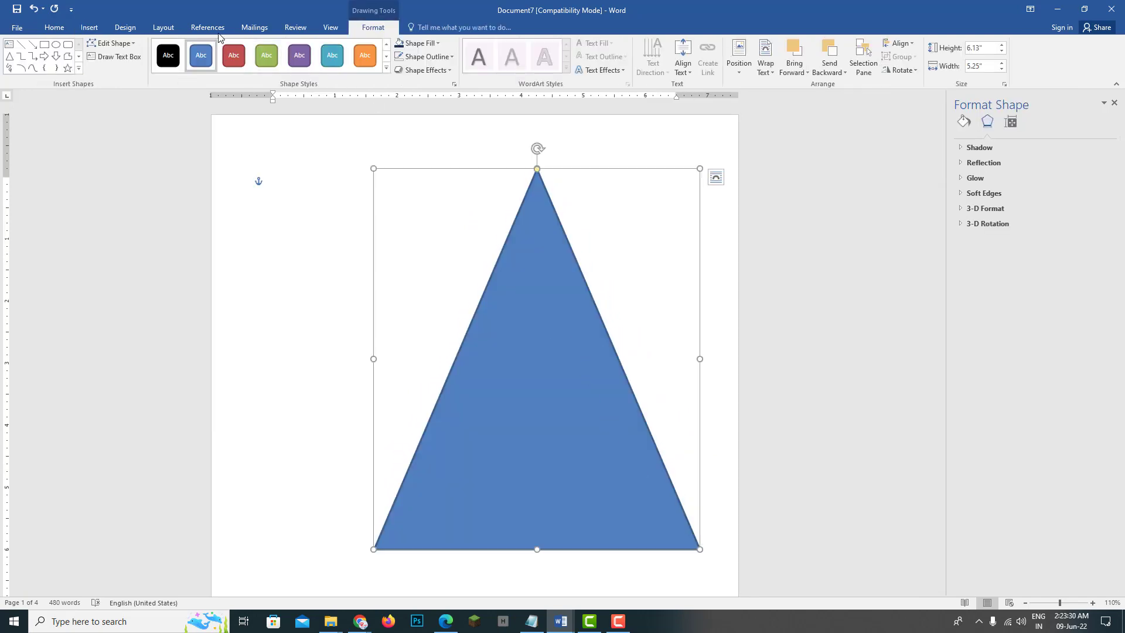
left_click(418, 43)
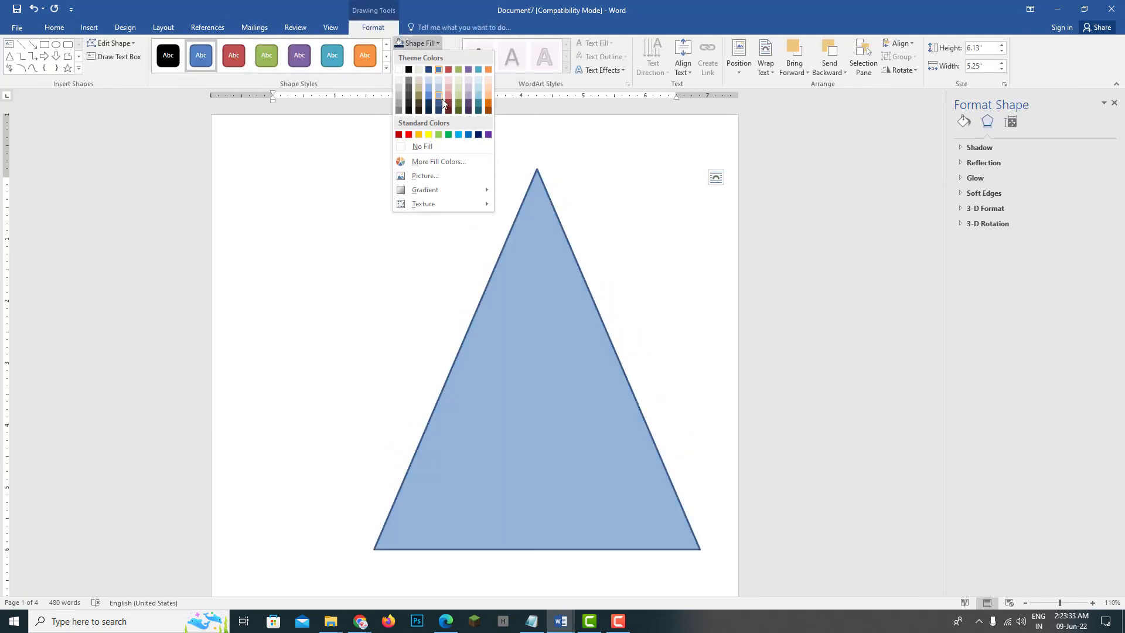
left_click(430, 105)
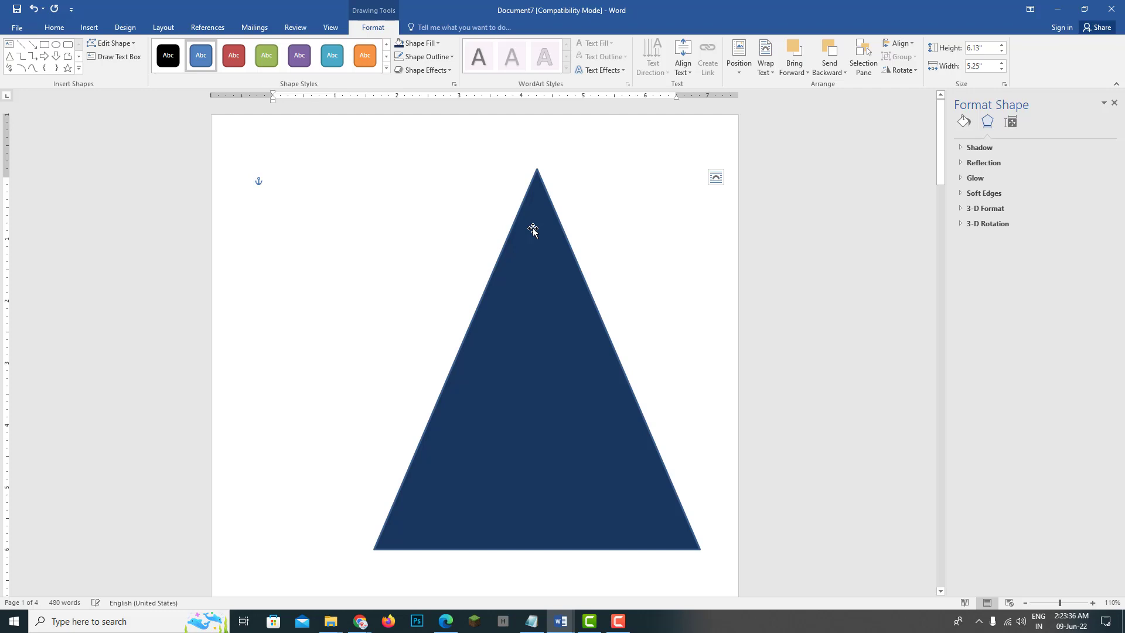
left_click(425, 57)
left_click(420, 158)
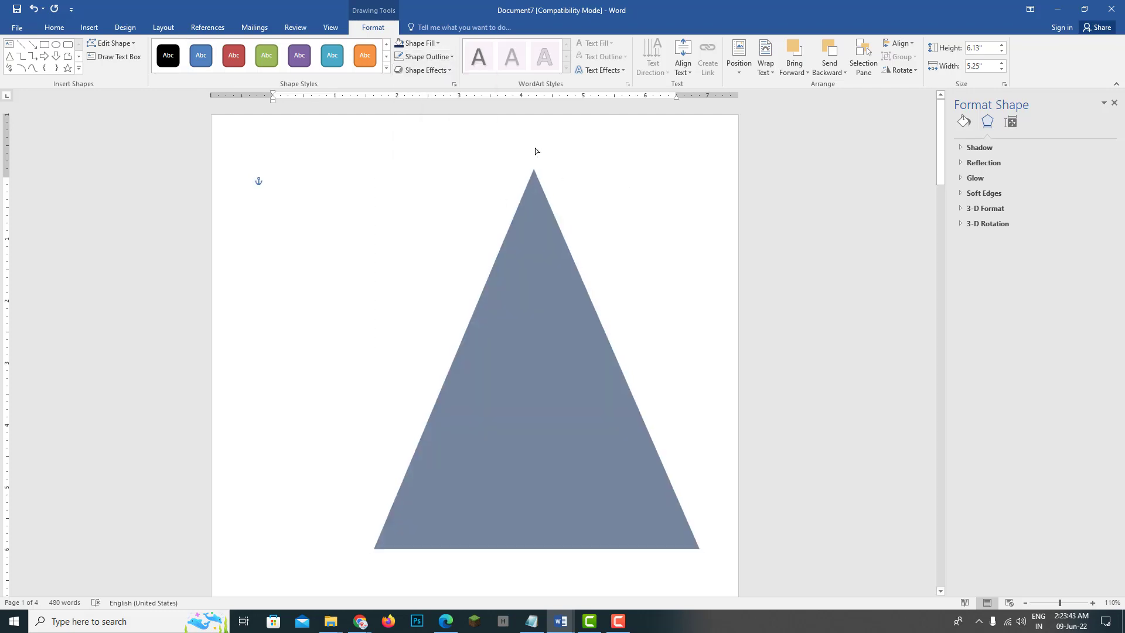
Narrow the navy triangle to 4.63 inches and rotate it into the page's top-right corner
left_click_drag(538, 171, 499, 187)
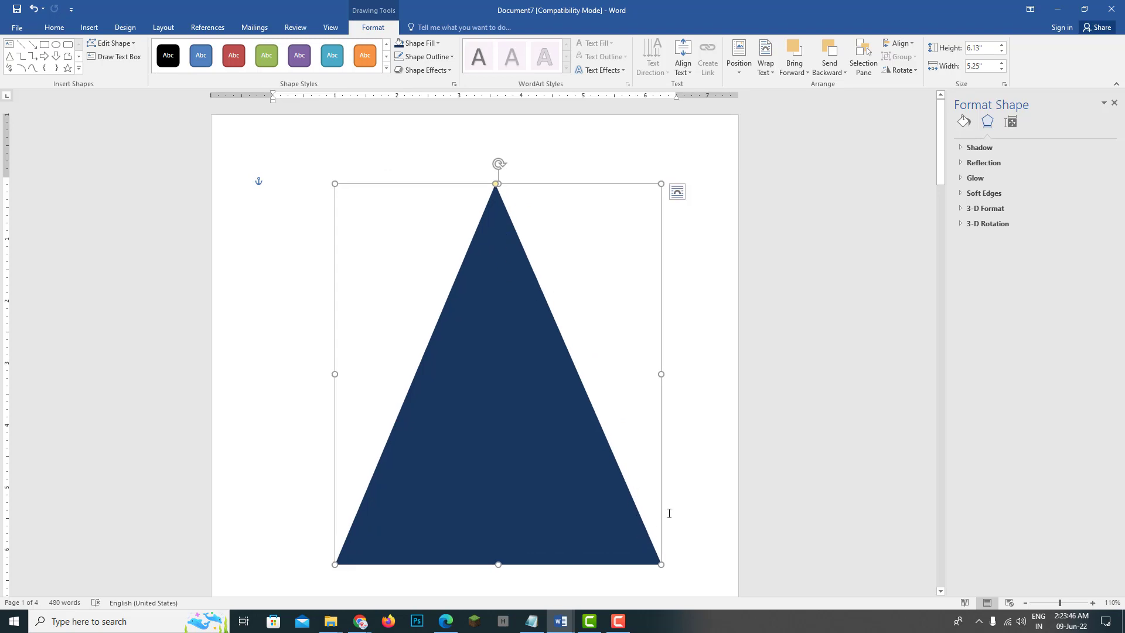
left_click_drag(662, 373, 623, 359)
left_click_drag(480, 164, 304, 256)
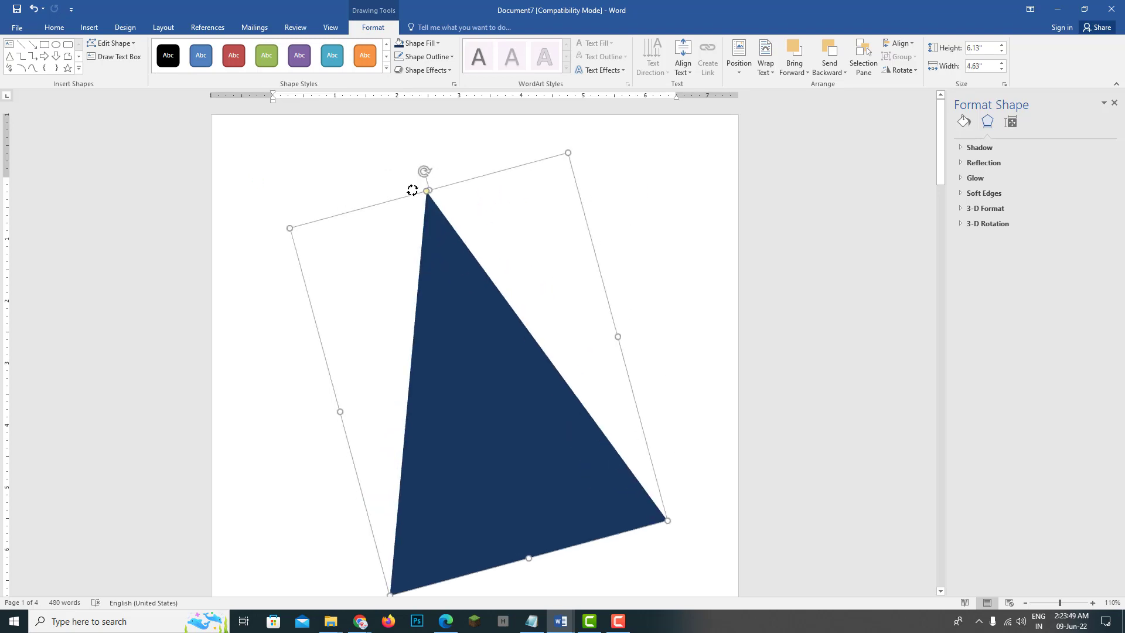
mouse_move(613, 258)
left_mouse_down()
mouse_move(660, 170)
mouse_move(655, 244)
left_mouse_up()
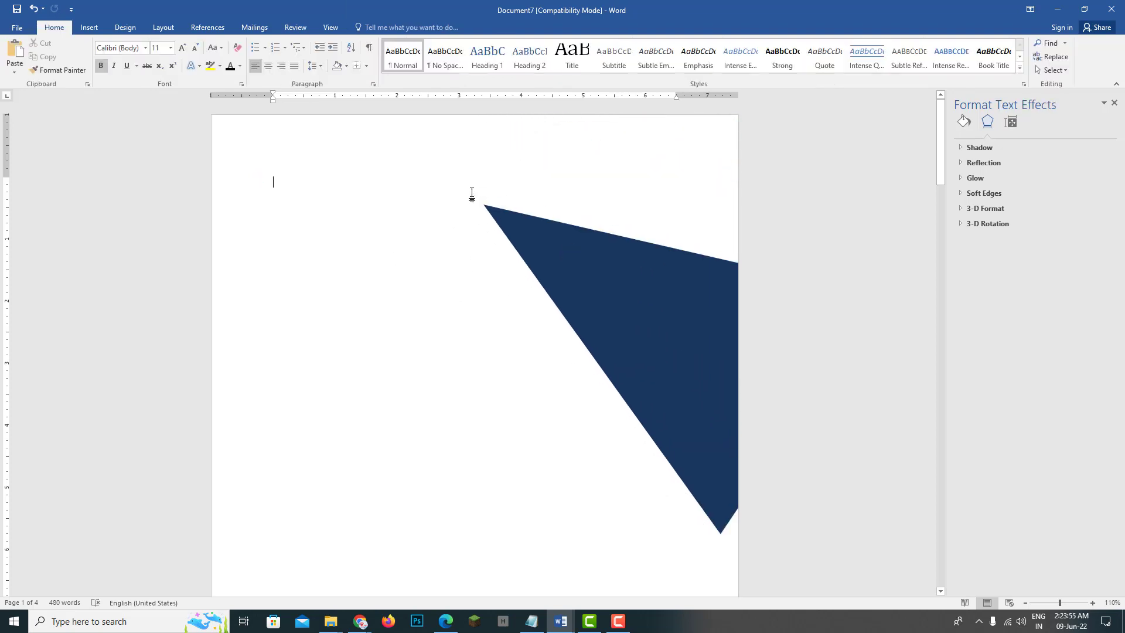
left_click_drag(468, 191, 357, 182)
left_click_drag(512, 175, 548, 248)
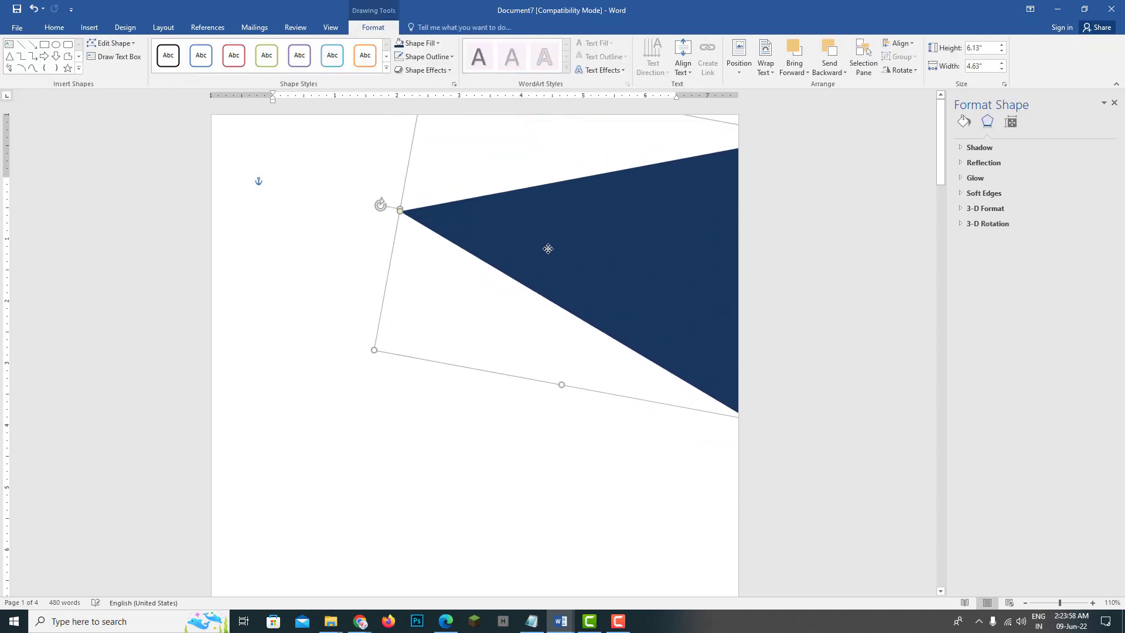
left_click_drag(378, 205, 424, 120)
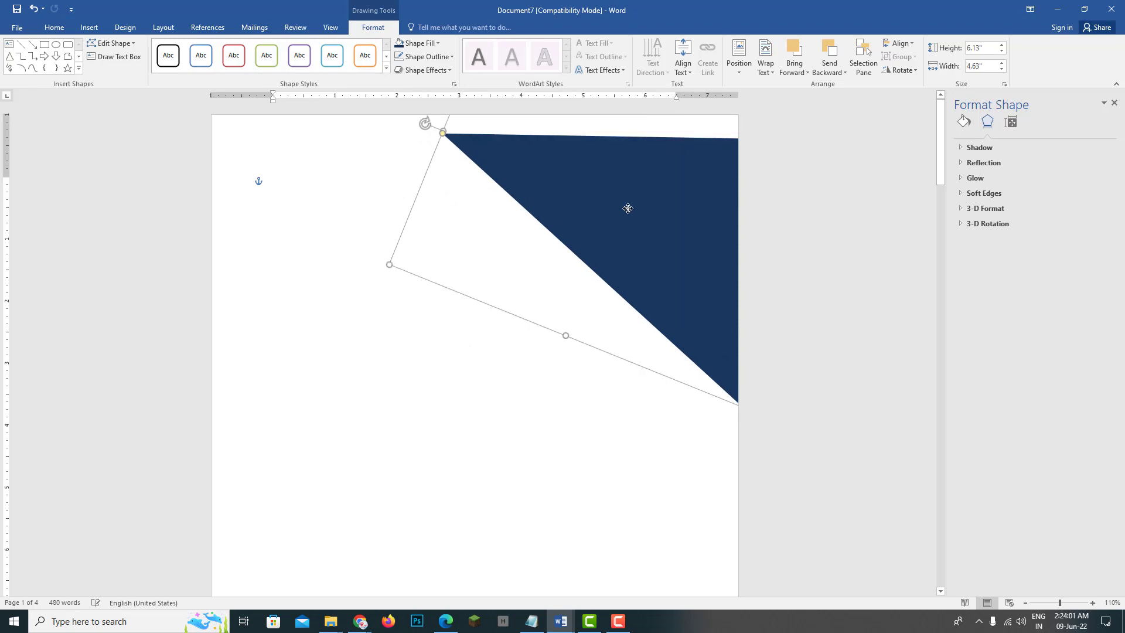
mouse_move(627, 208)
left_mouse_down()
mouse_move(637, 194)
mouse_move(641, 210)
mouse_move(646, 200)
left_mouse_up()
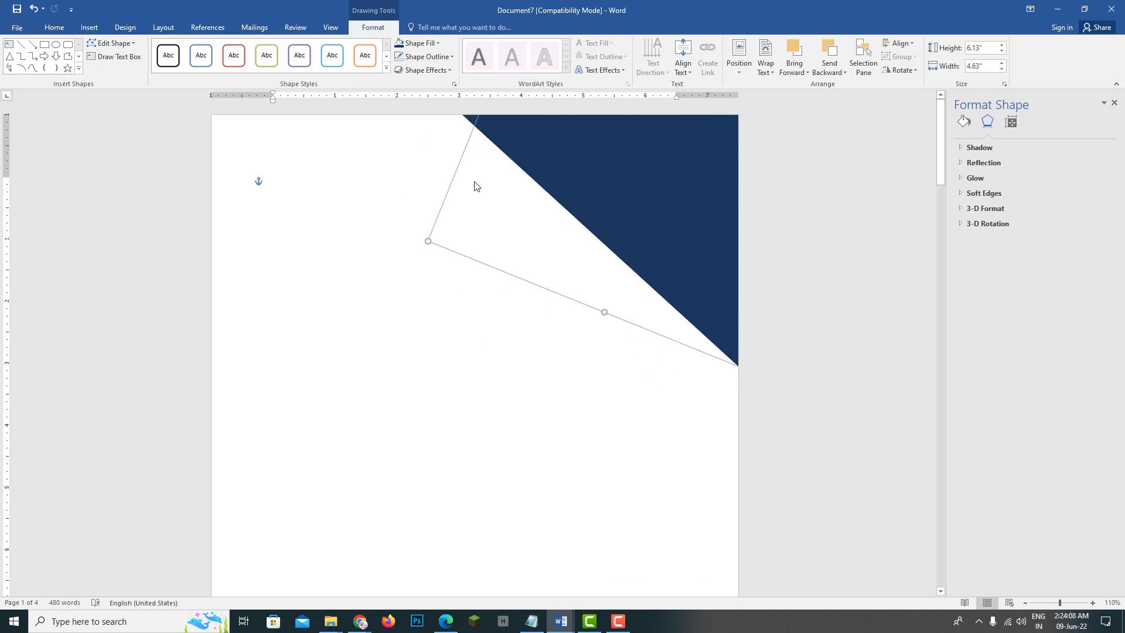
key("ctrl+z")
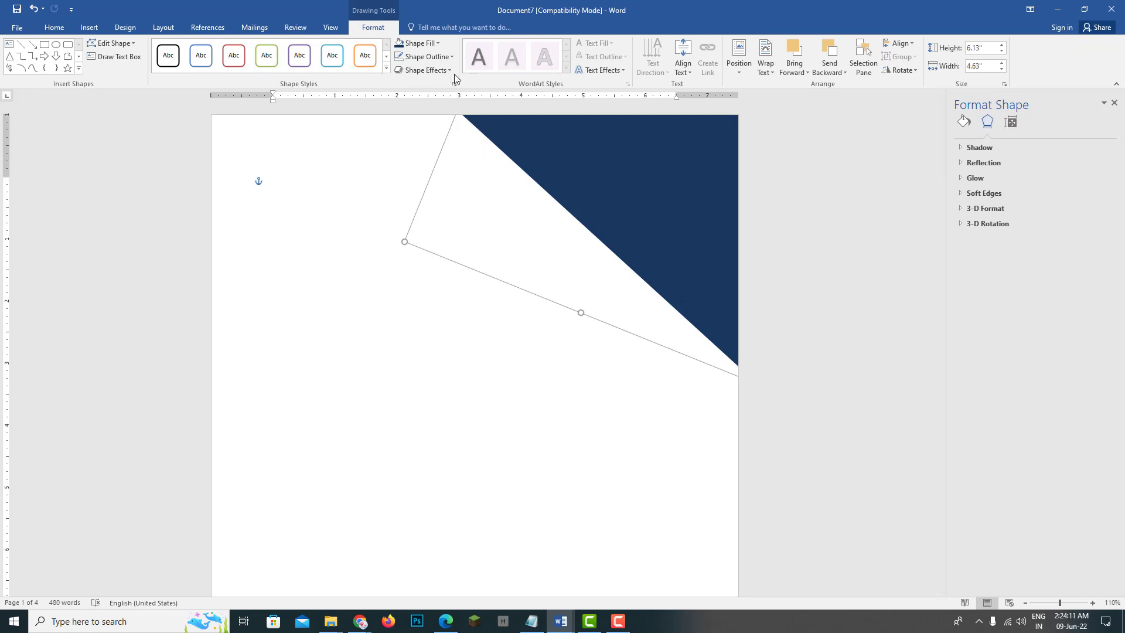
Fill the offset triangle light blue and duplicate it down and to the left
left_click(437, 44)
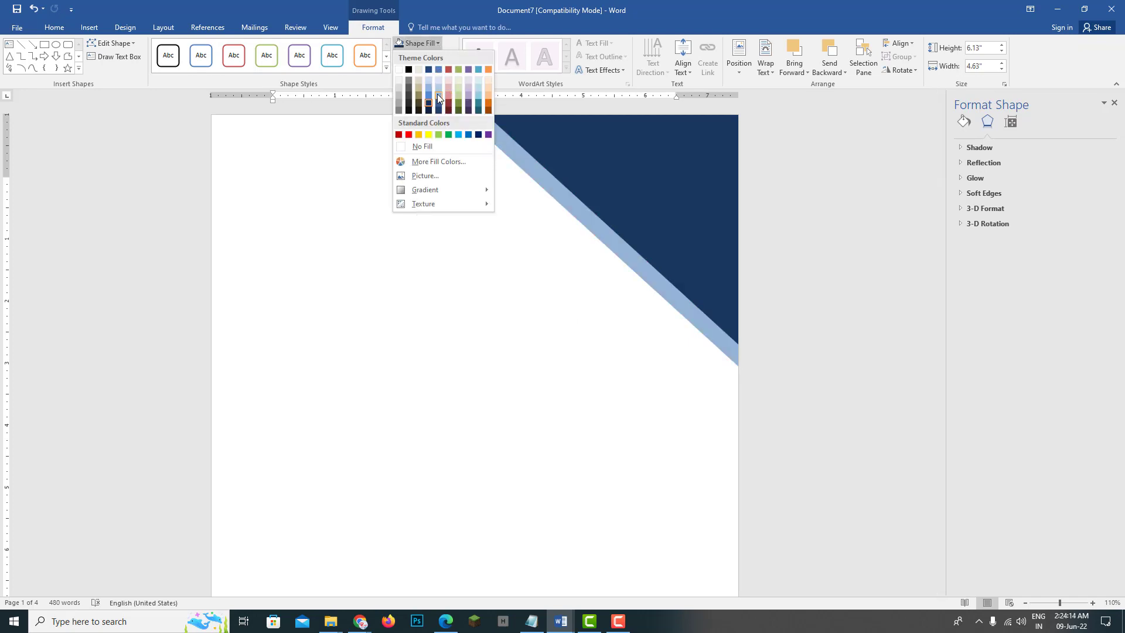
key("Escape")
left_click(485, 136)
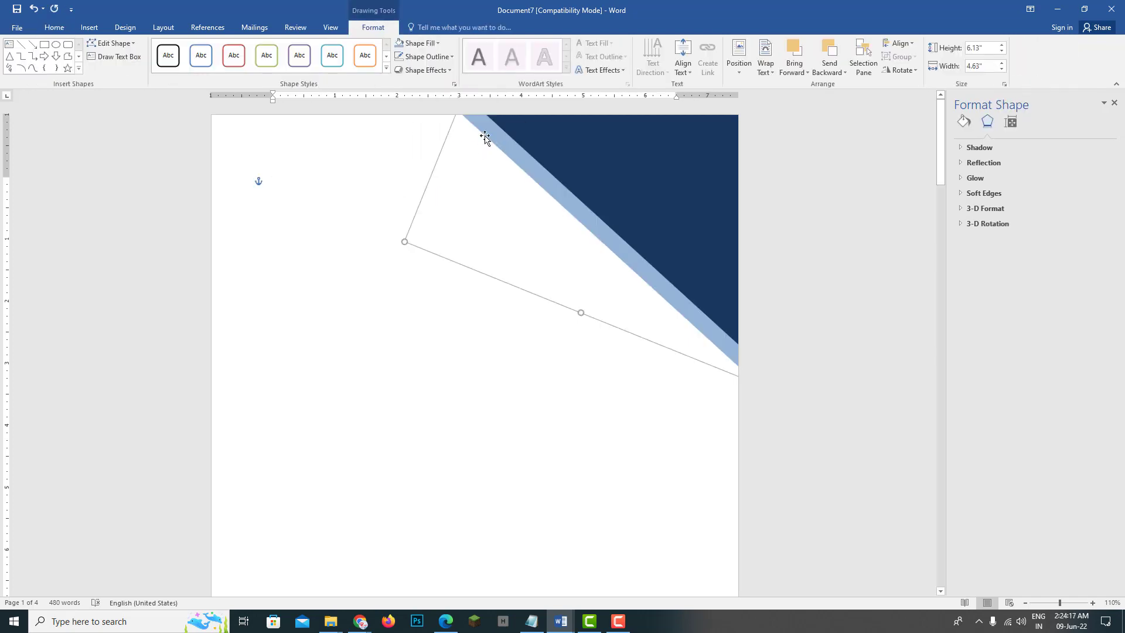
left_click_drag(487, 143, 436, 310)
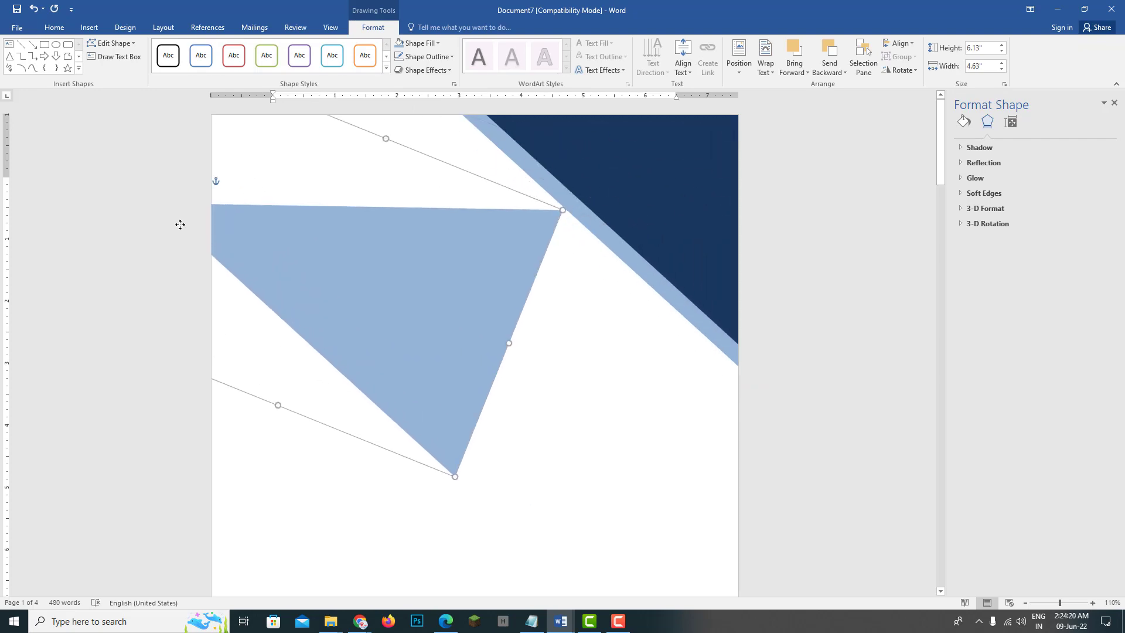
Widen the copy to 7.84 inches, stretch it to 6.29 inches tall, and rotate it across the upper left
left_click_drag(612, 382, 431, 282)
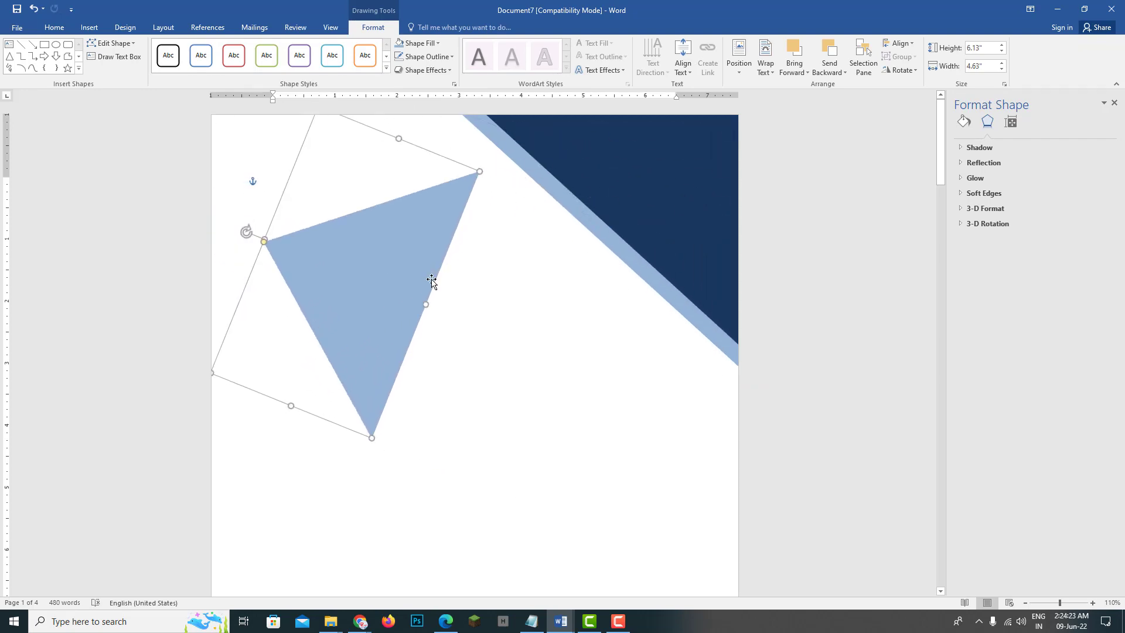
left_click_drag(291, 405, 206, 522)
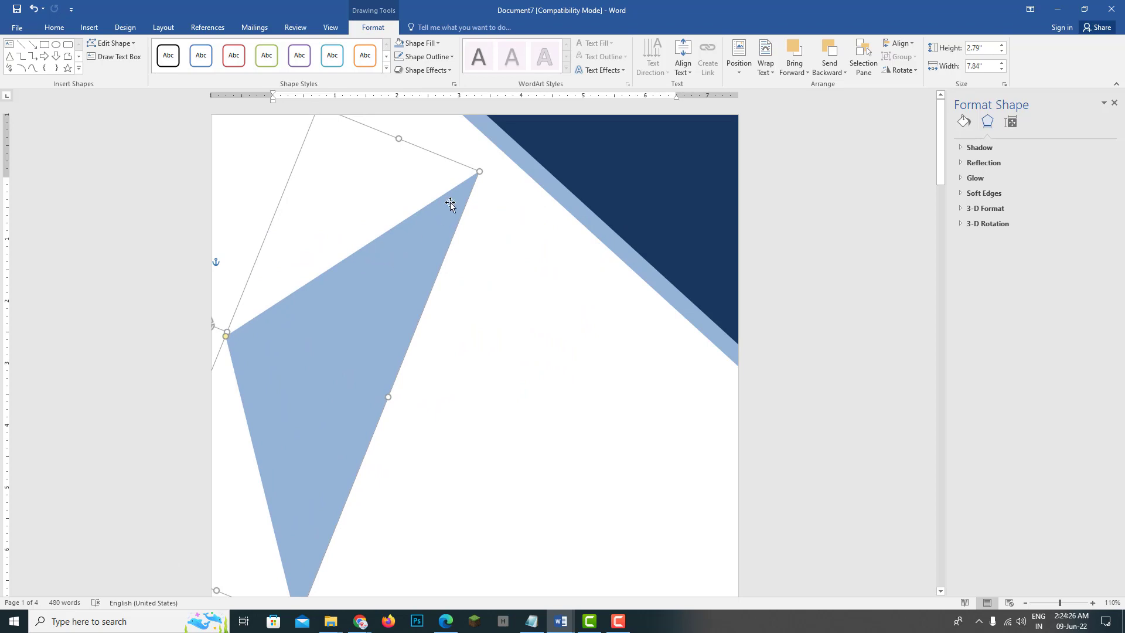
left_click_drag(319, 308, 387, 315)
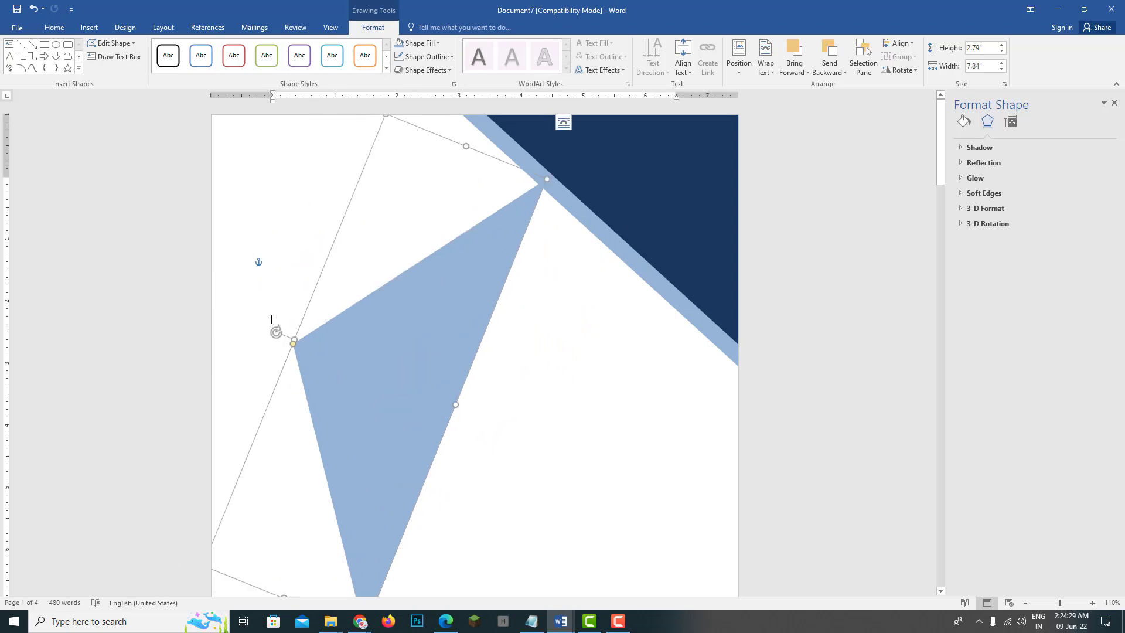
left_click_drag(286, 271, 420, 412)
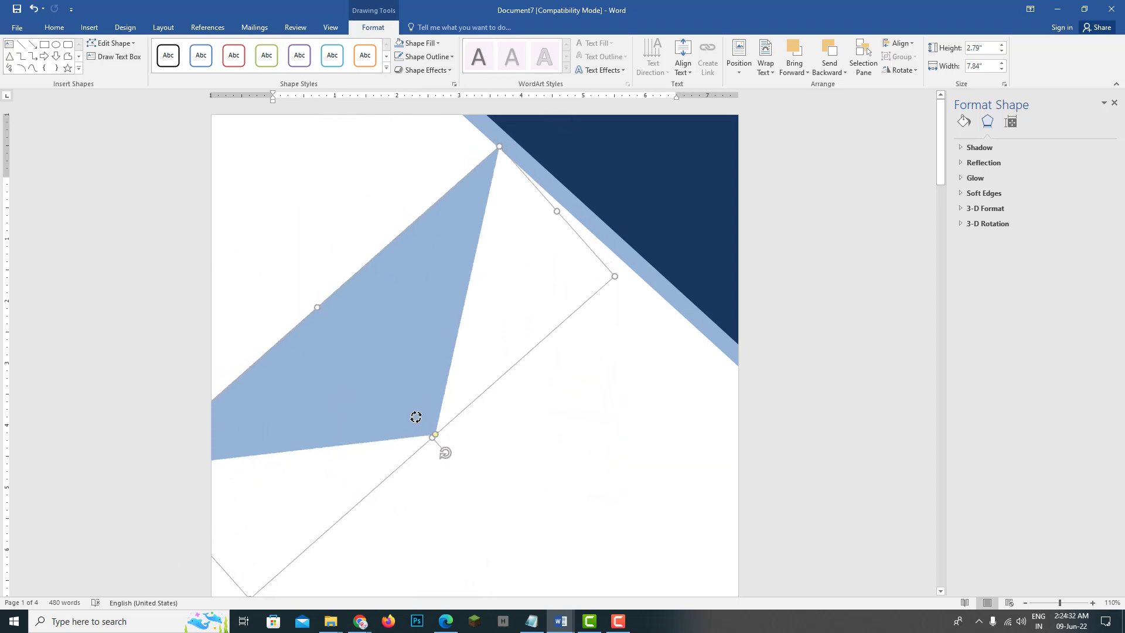
scroll(404, 328, "down", 3)
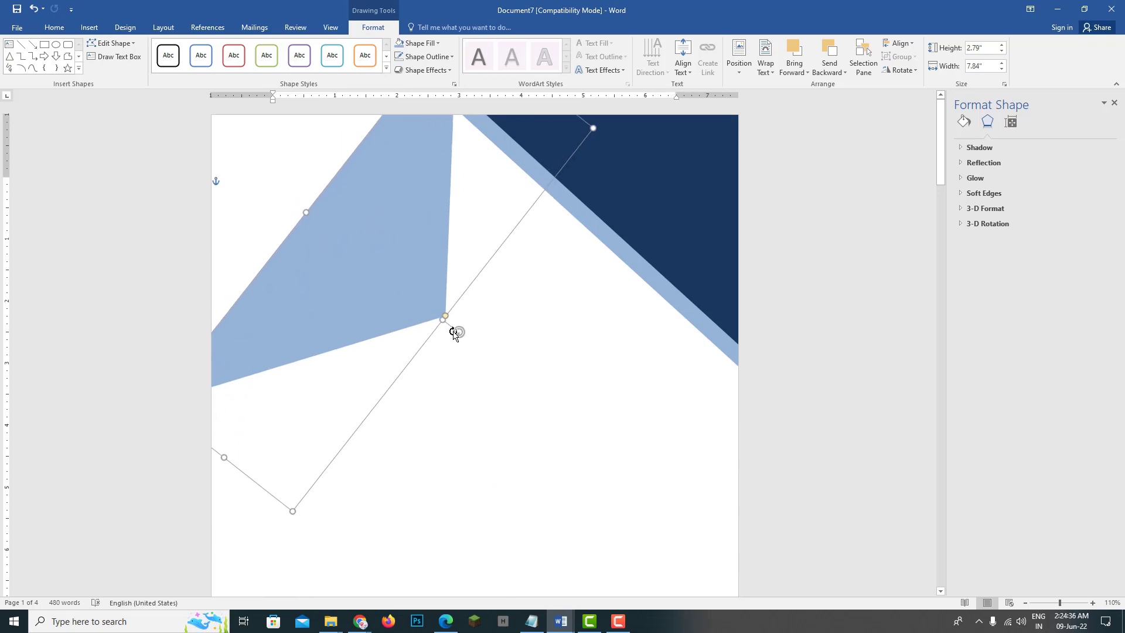
left_click_drag(454, 333, 333, 321)
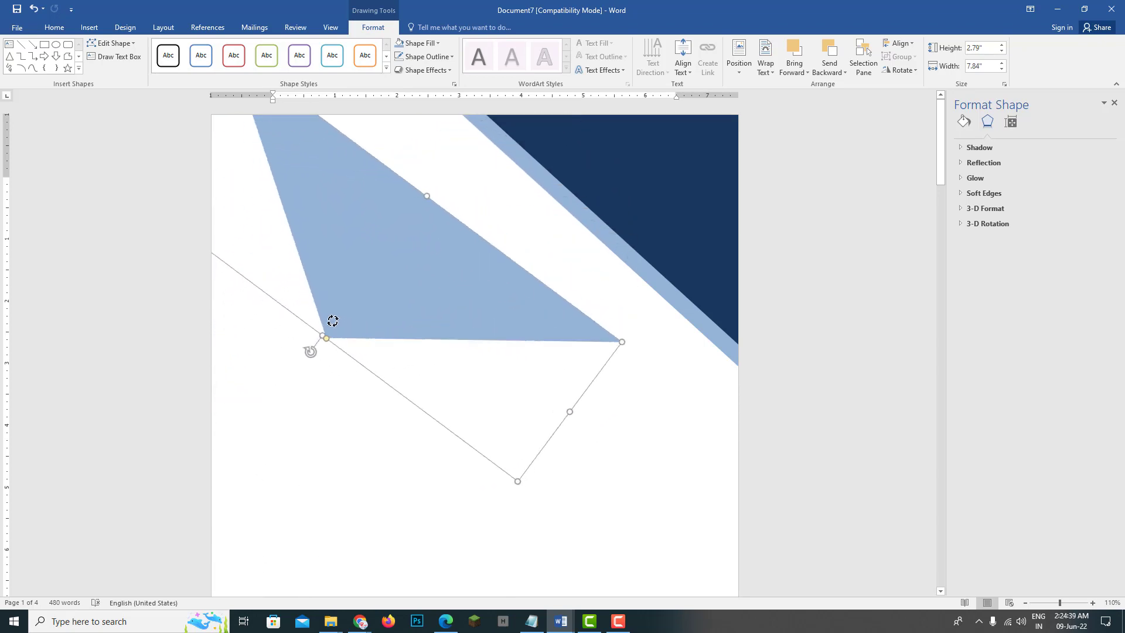
left_click_drag(333, 321, 379, 351)
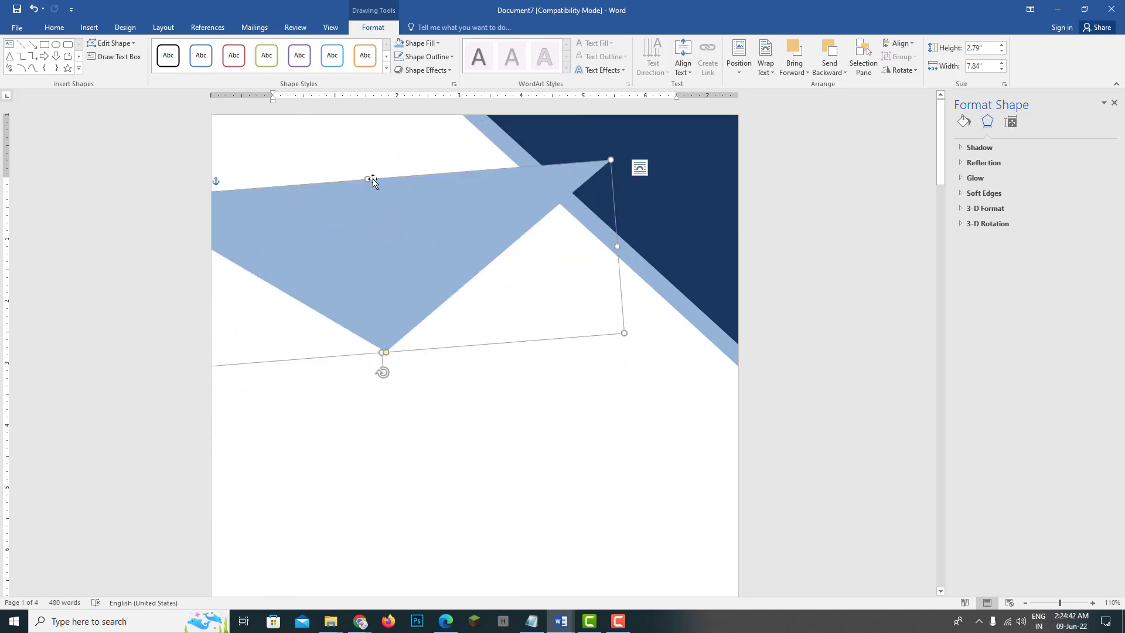
left_click_drag(369, 179, 380, 309)
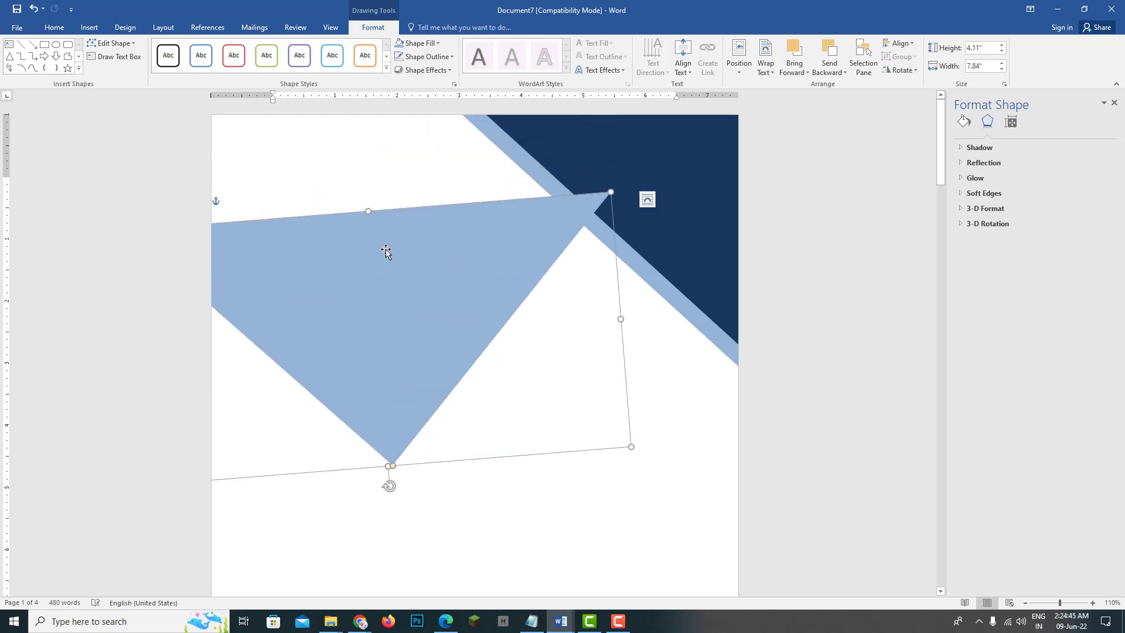
left_click_drag(369, 187, 421, 318)
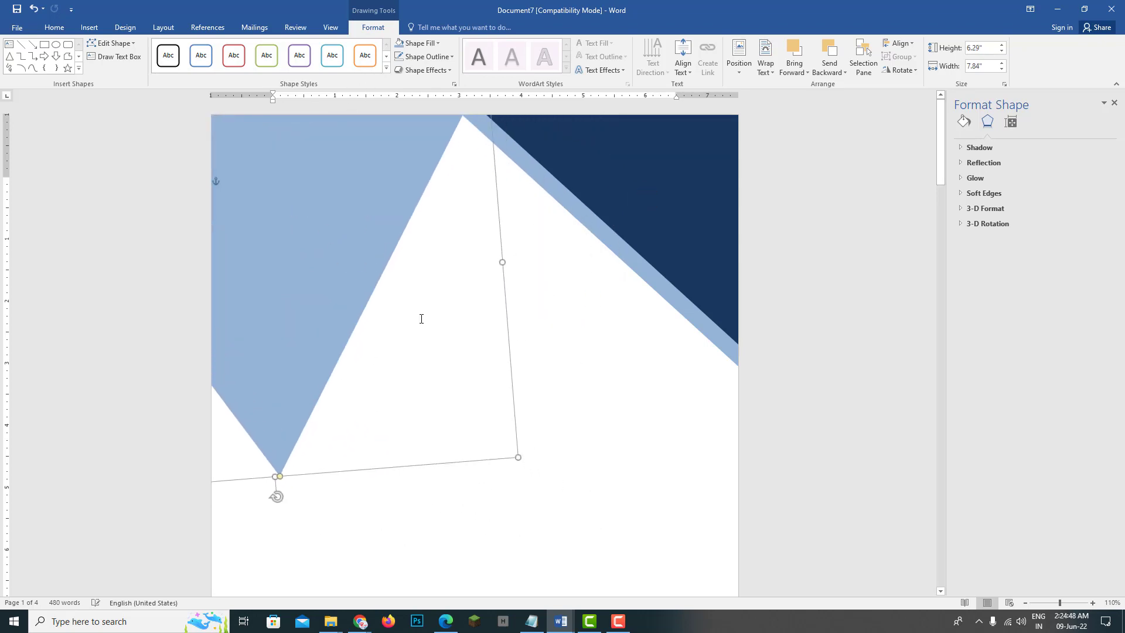
left_click_drag(281, 494, 250, 296)
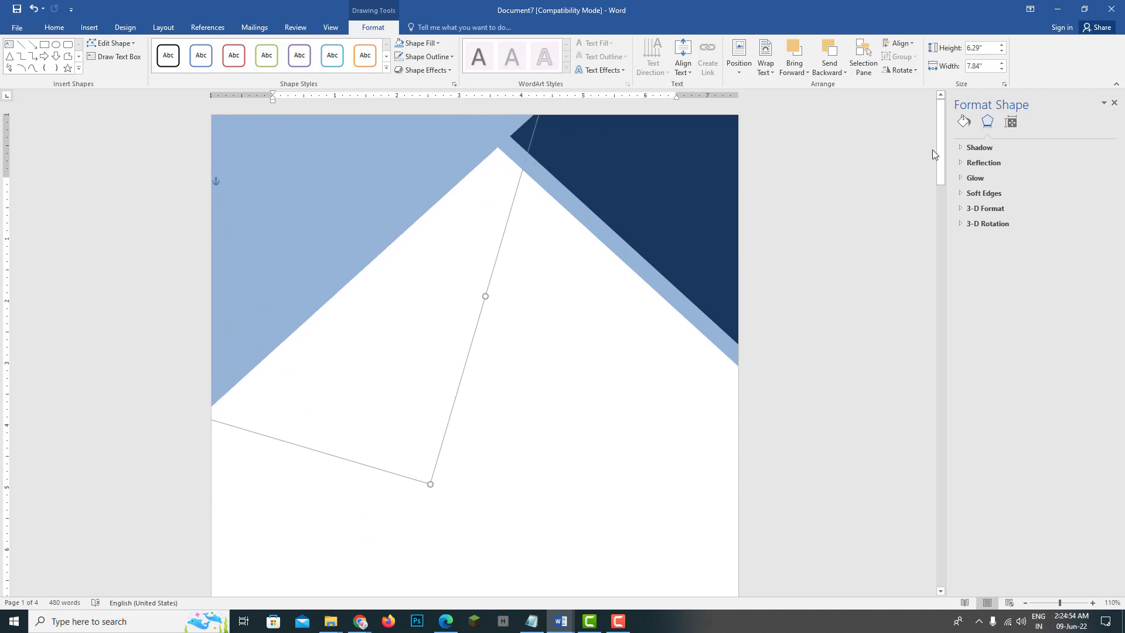
left_click_drag(326, 260, 348, 271)
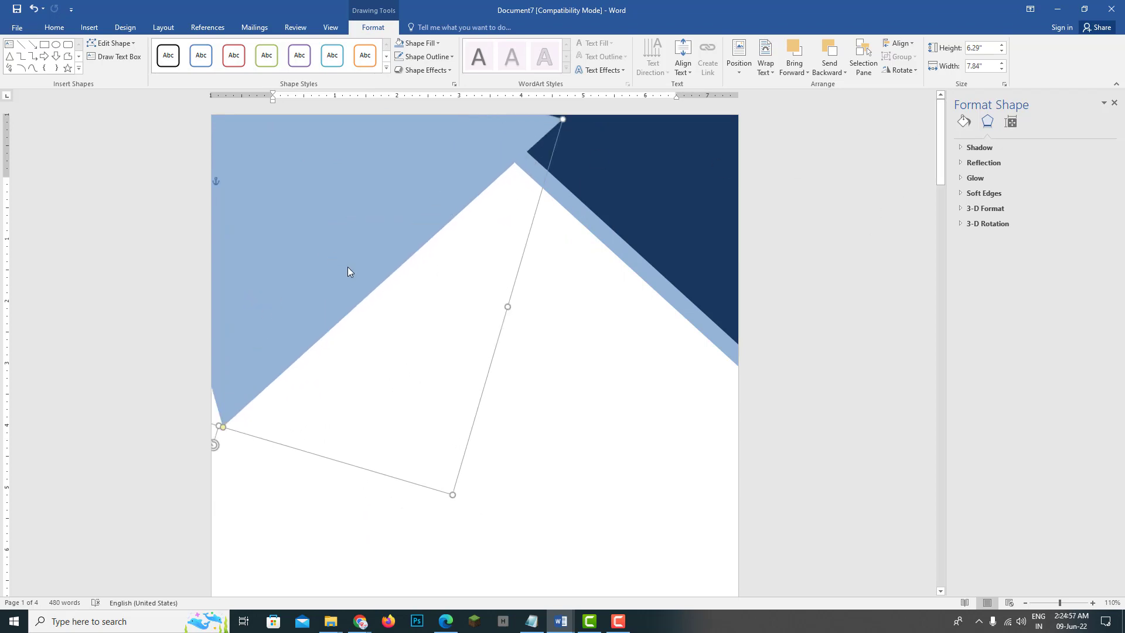
left_click_drag(214, 444, 366, 254)
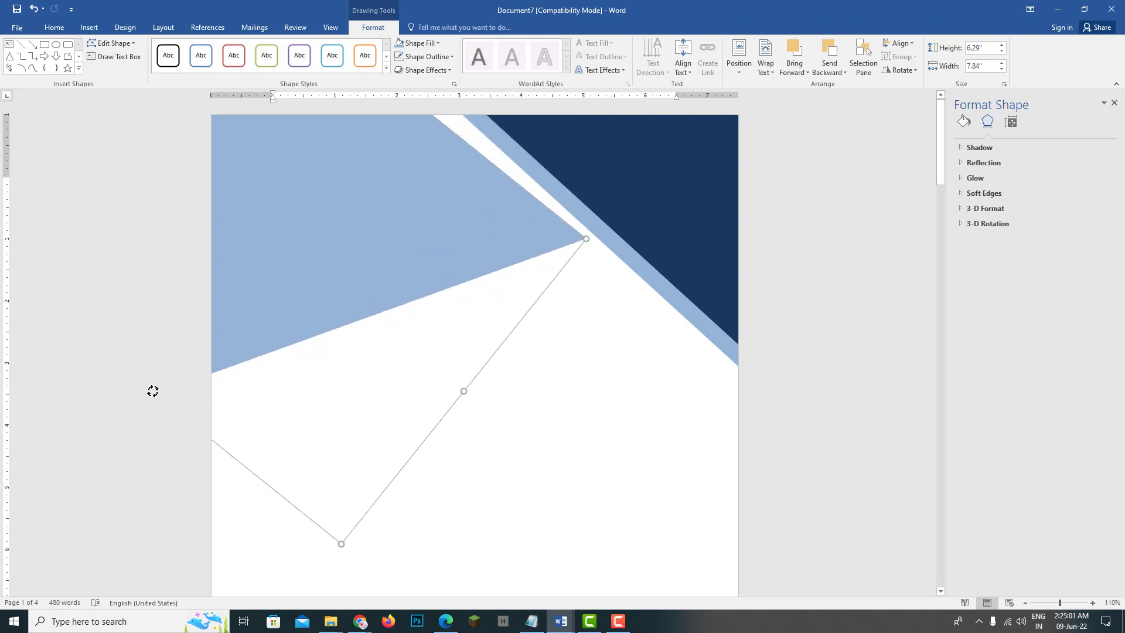
Send the upper-left triangle to back, nudge it up-left, and fill it dark navy
right_click(485, 232)
mouse_move(525, 355)
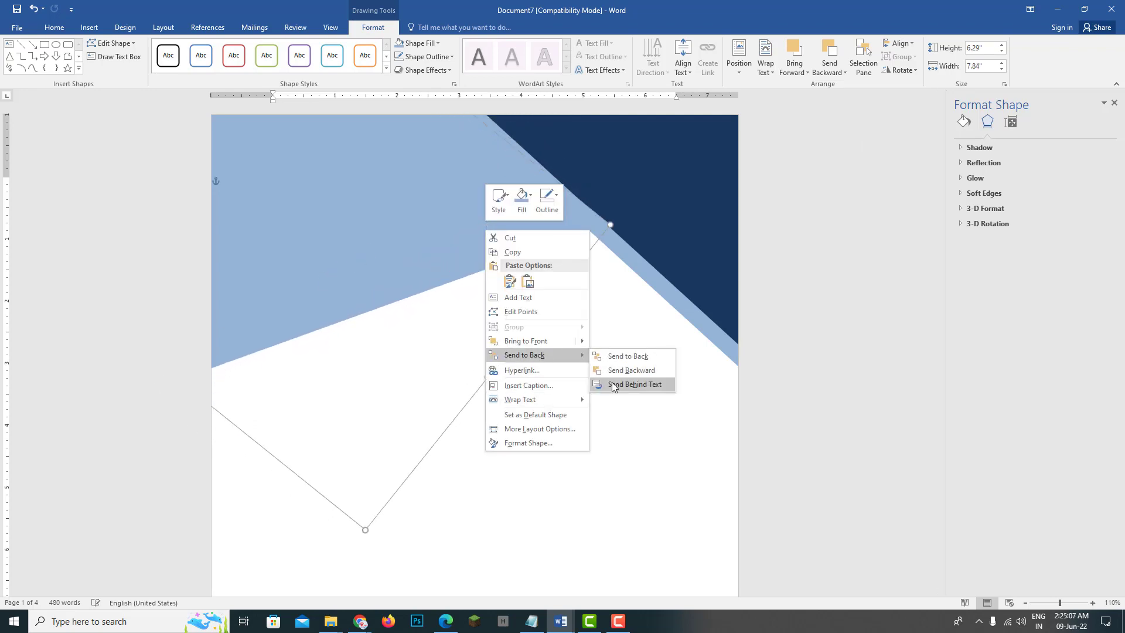
left_click(627, 385)
left_click_drag(440, 231, 431, 222)
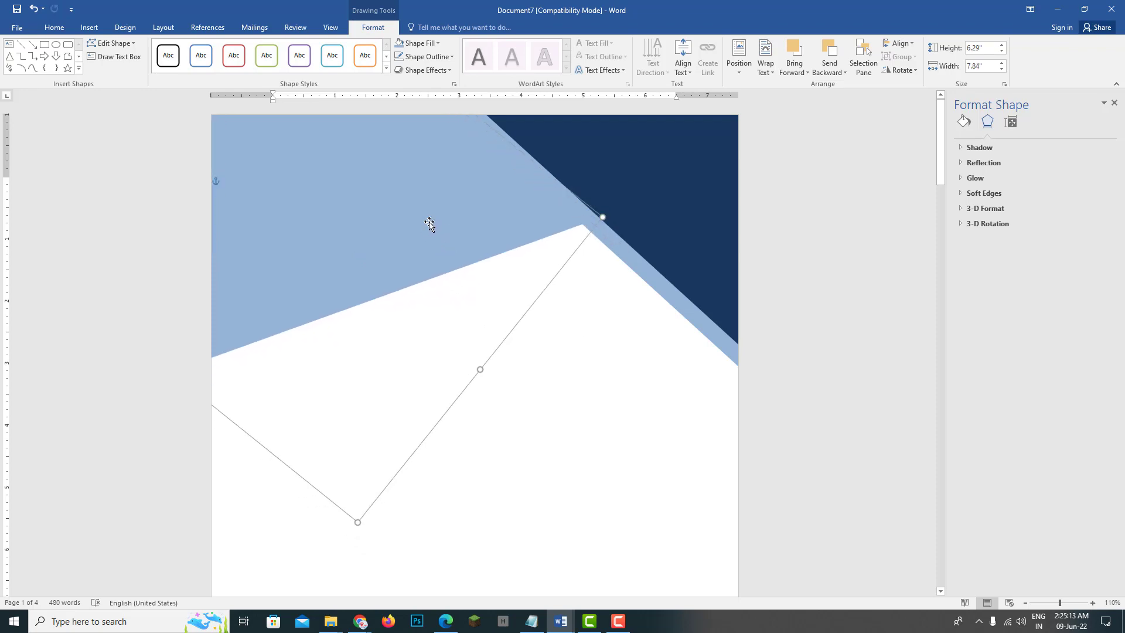
left_click_drag(430, 223, 406, 215)
left_click(420, 42)
left_click(432, 110)
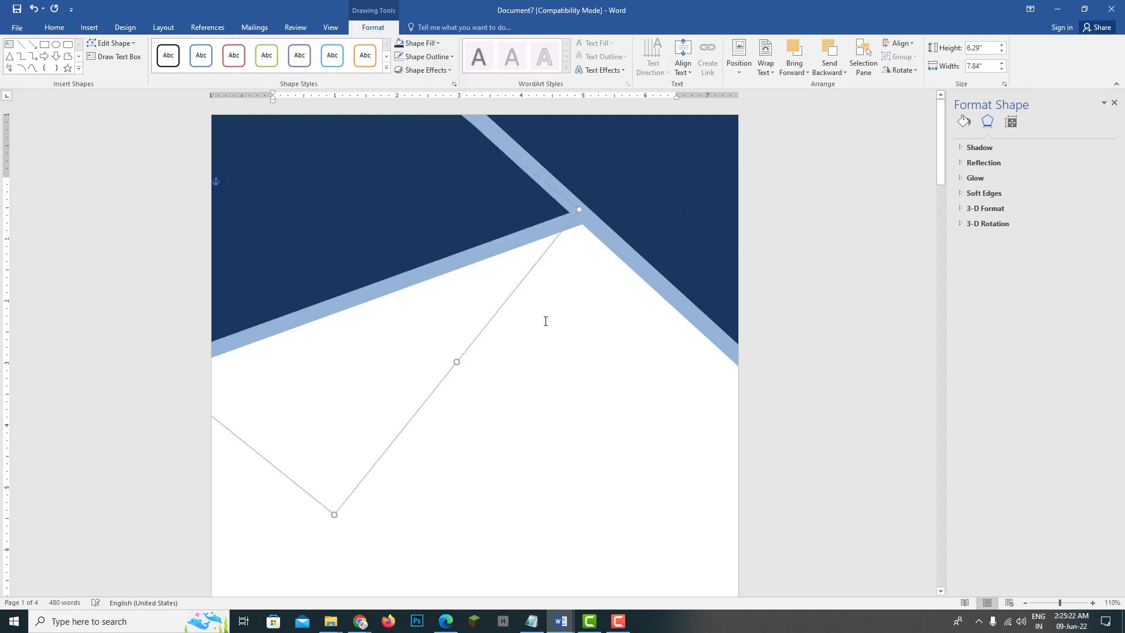
left_click(546, 321)
Draw a rectangle and shape it into a 0.75-inch-tall, 4.92-inch-wide blue bar at the page bottom
scroll(546, 327, "down", 4, "ctrl")
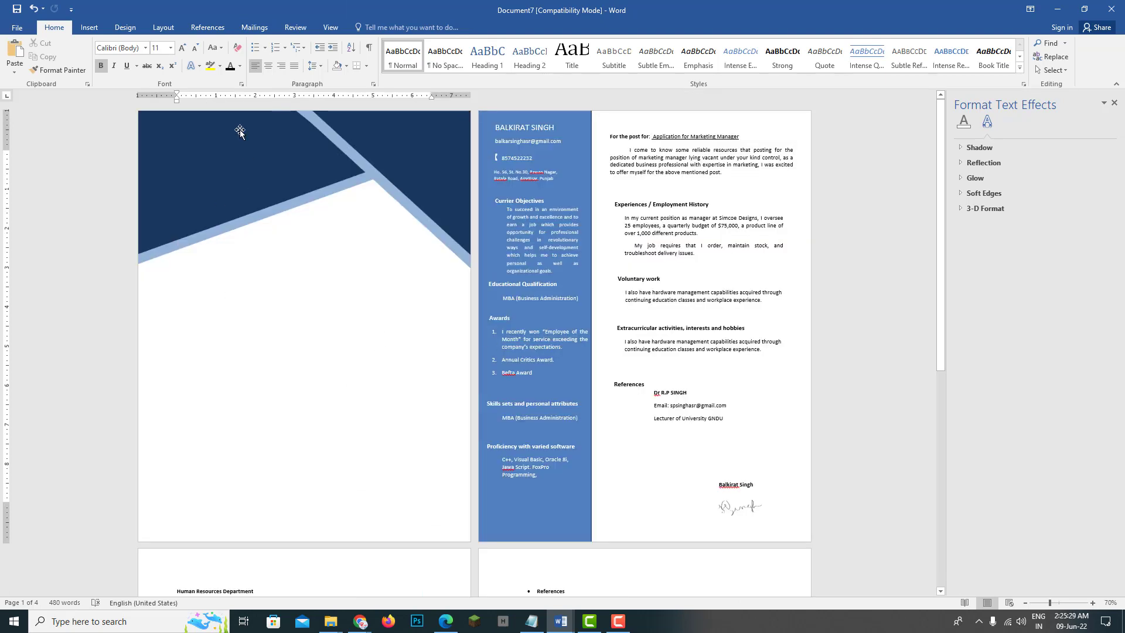
left_click(89, 27)
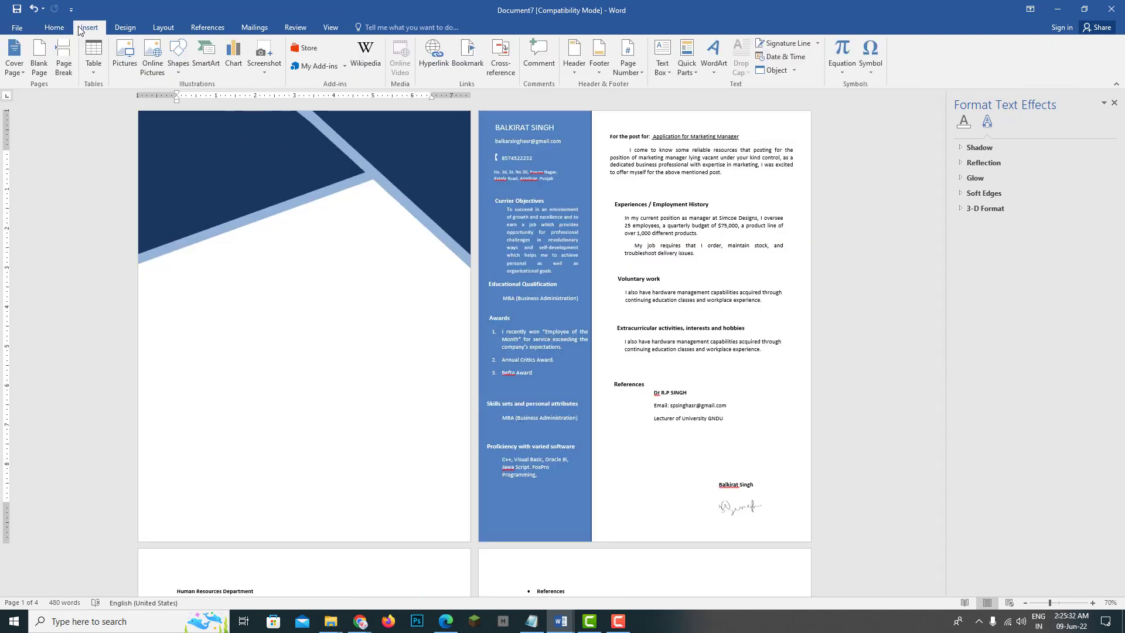
left_click(178, 55)
left_click(212, 102)
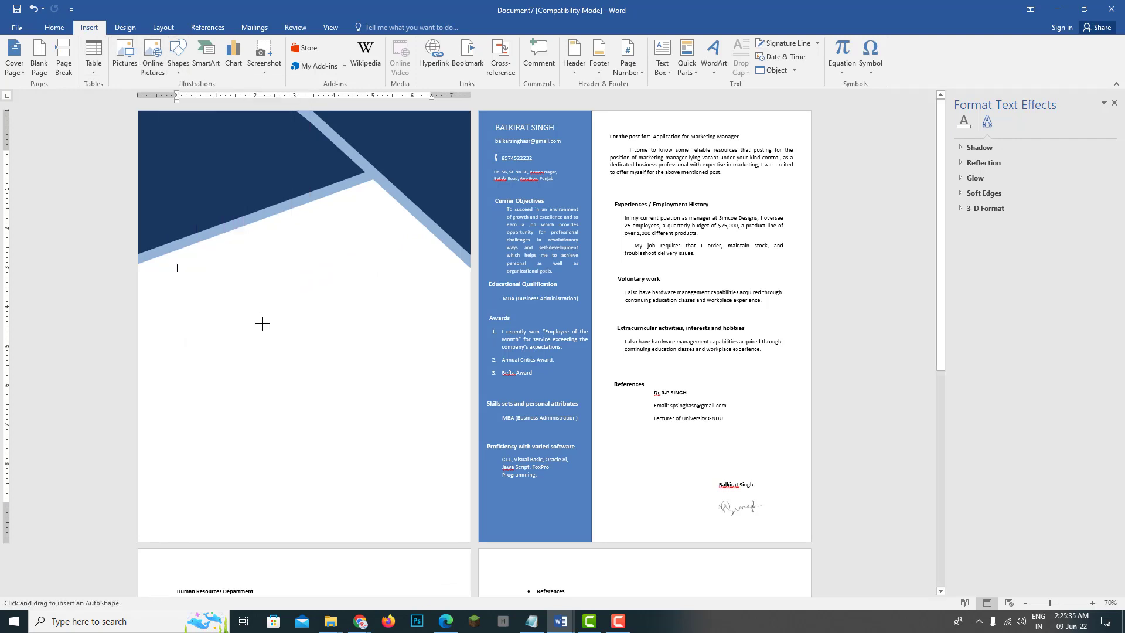
mouse_move(260, 310)
left_mouse_down()
mouse_move(378, 536)
mouse_move(364, 542)
left_mouse_up()
left_click(325, 352)
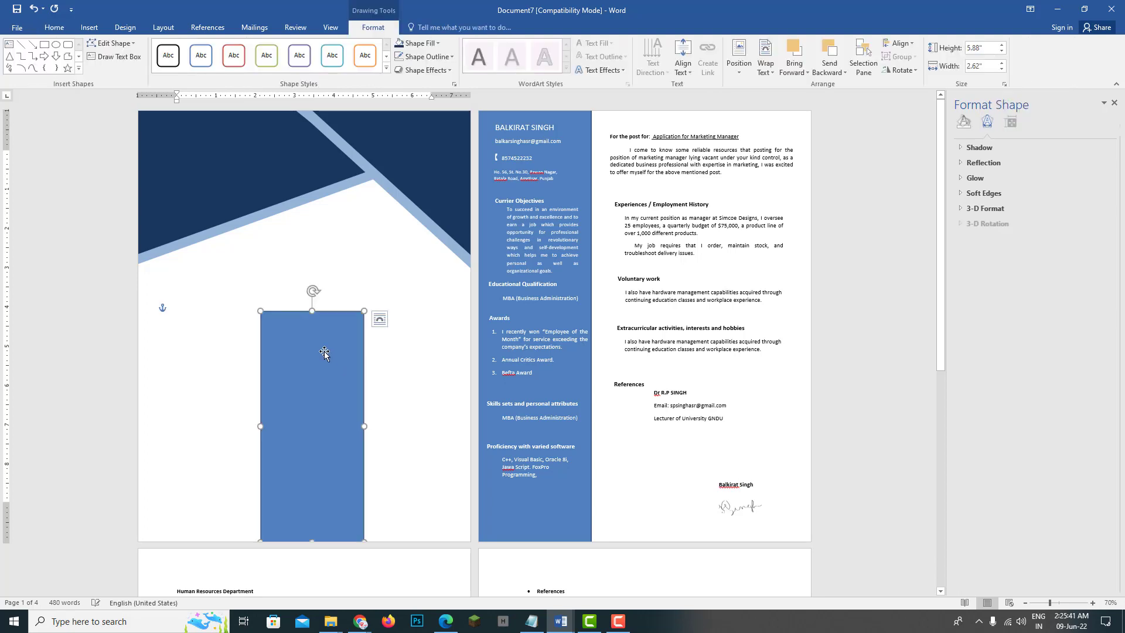
left_click_drag(324, 351, 436, 307)
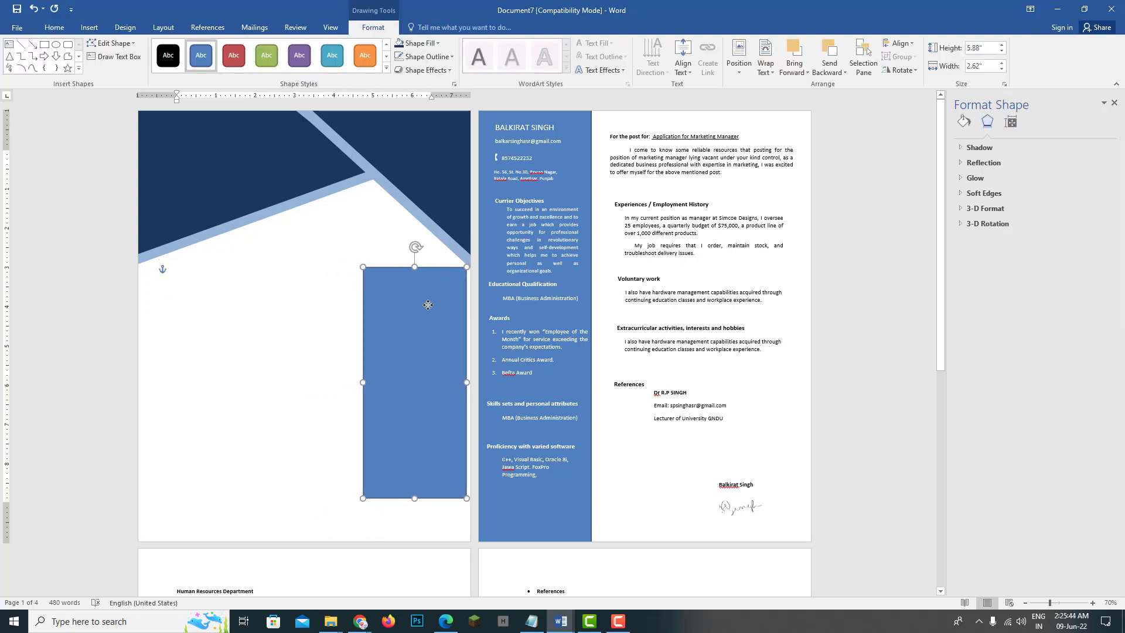
left_click_drag(424, 269, 420, 414)
mouse_move(410, 452)
left_mouse_down()
mouse_move(402, 516)
mouse_move(280, 511)
left_mouse_up()
left_click(176, 469)
left_click(361, 502)
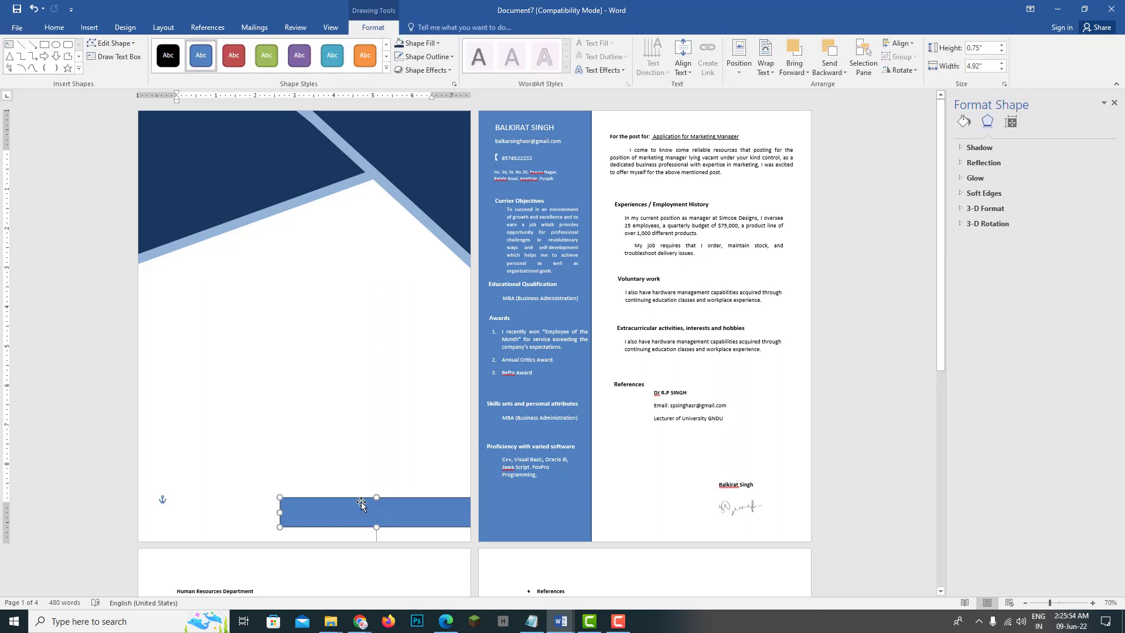
Duplicate the bar and resize it into a 5.13 × 5.33 inch rectangle below the angled shapes
left_click_drag(360, 501, 322, 386)
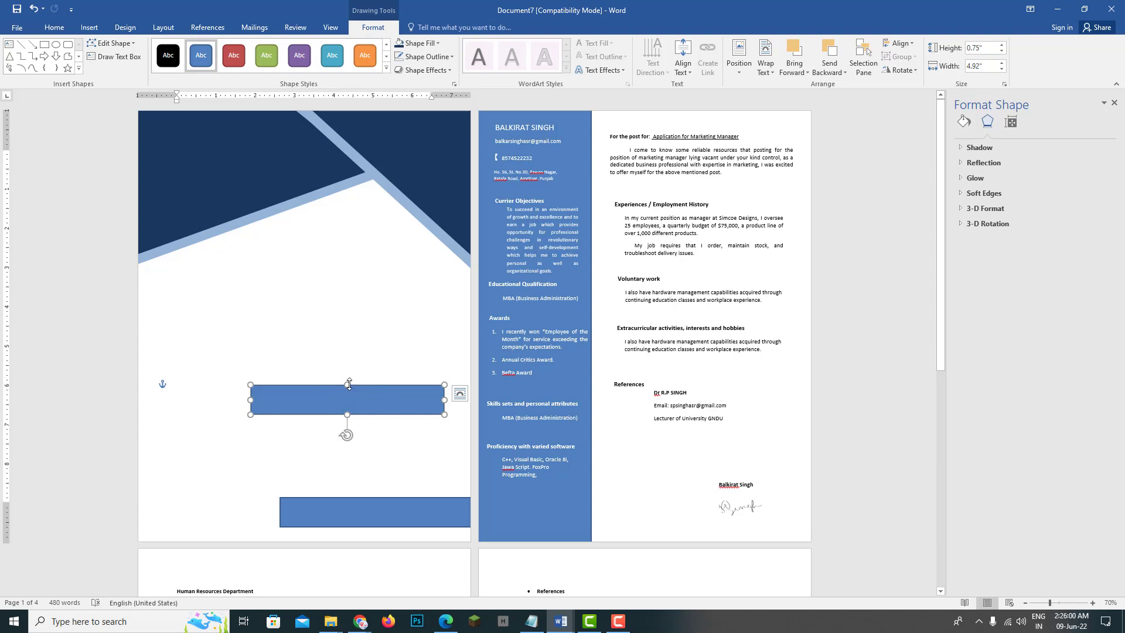
left_click_drag(347, 384, 353, 251)
left_click_drag(387, 367, 246, 384)
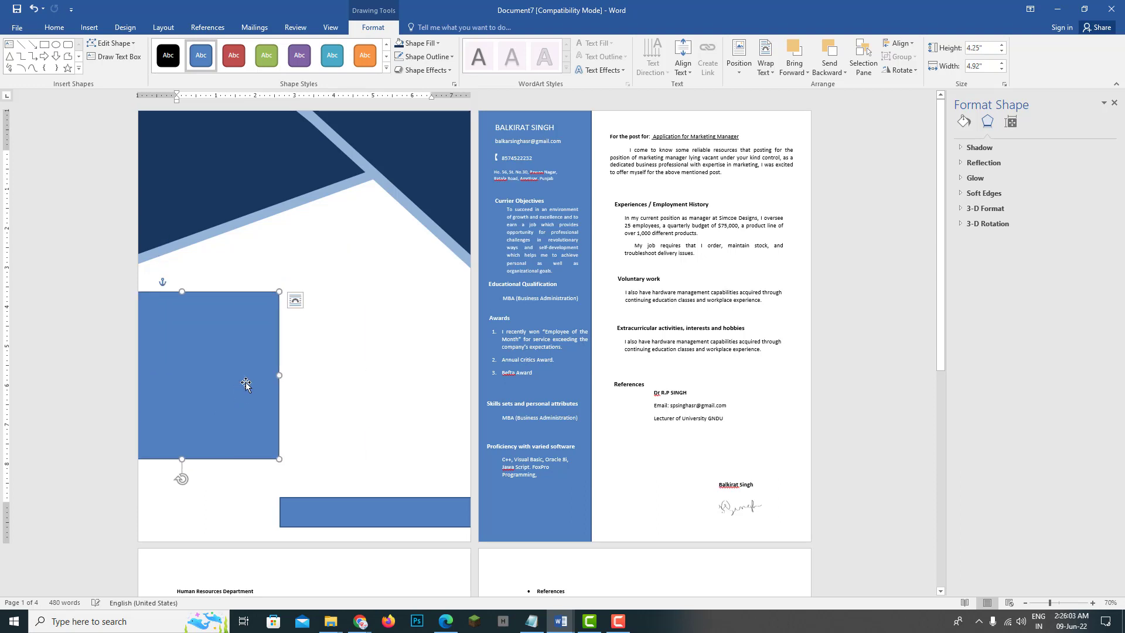
left_click_drag(280, 292, 295, 256)
left_click_drag(267, 298, 357, 298)
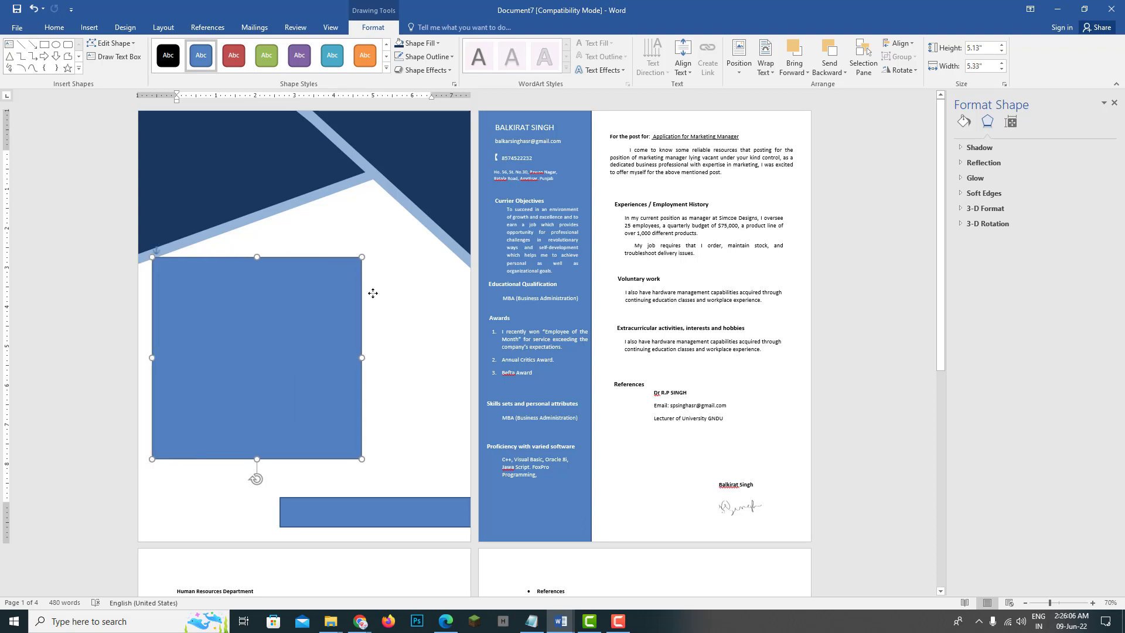
Send the blue rectangle behind the text and drag it up the page
right_click(357, 298)
mouse_move(395, 421)
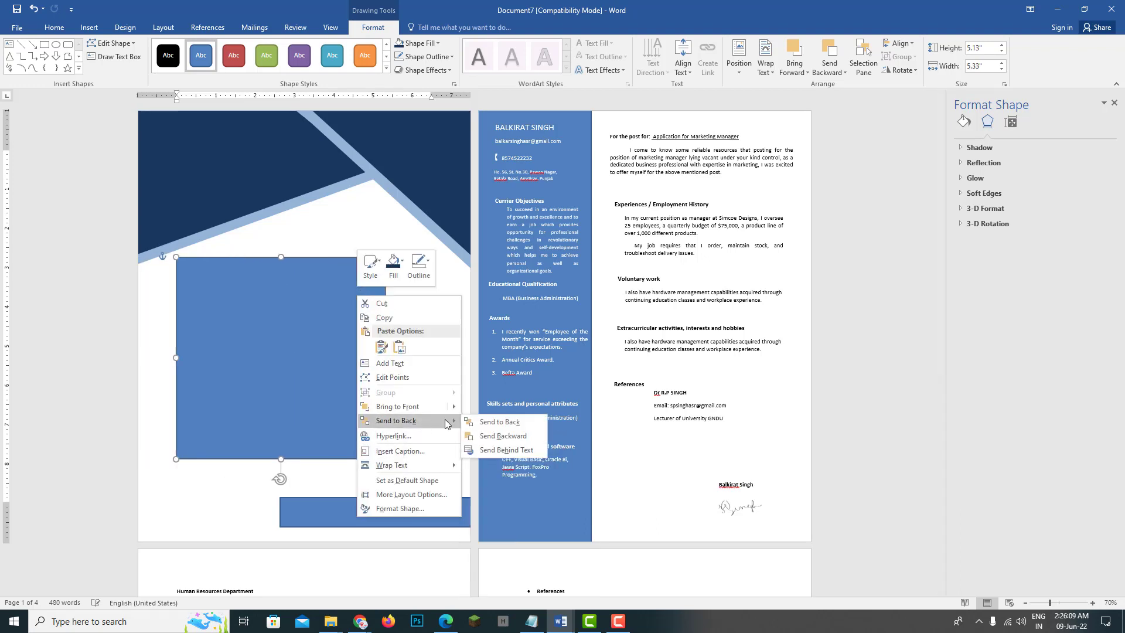
left_click(497, 450)
left_click_drag(334, 359, 286, 302)
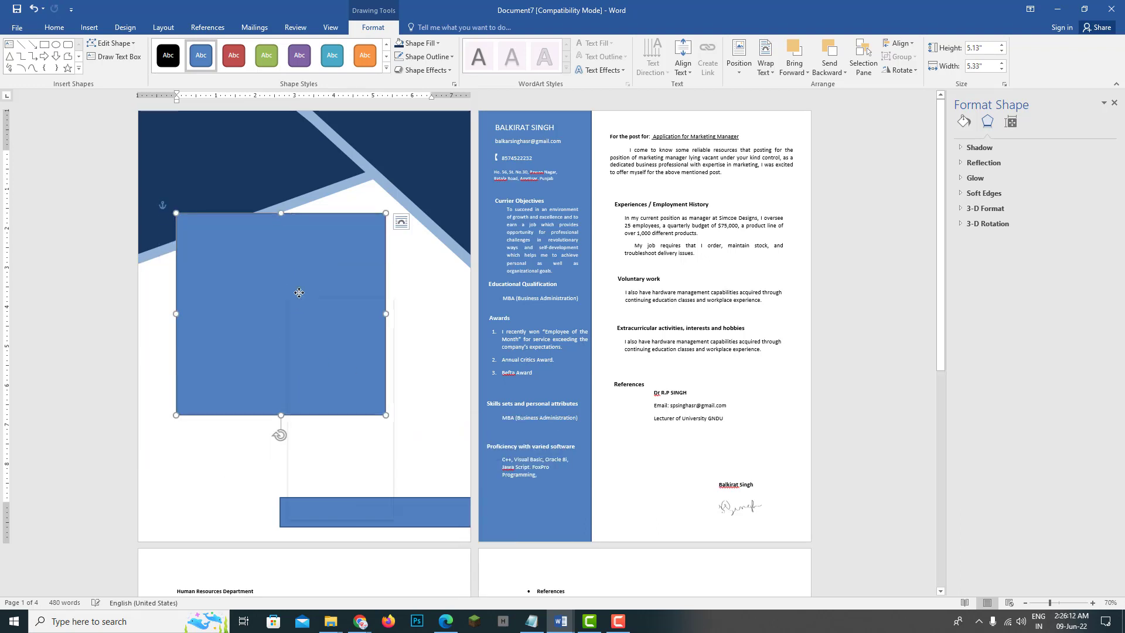
right_click(289, 298)
mouse_move(328, 424)
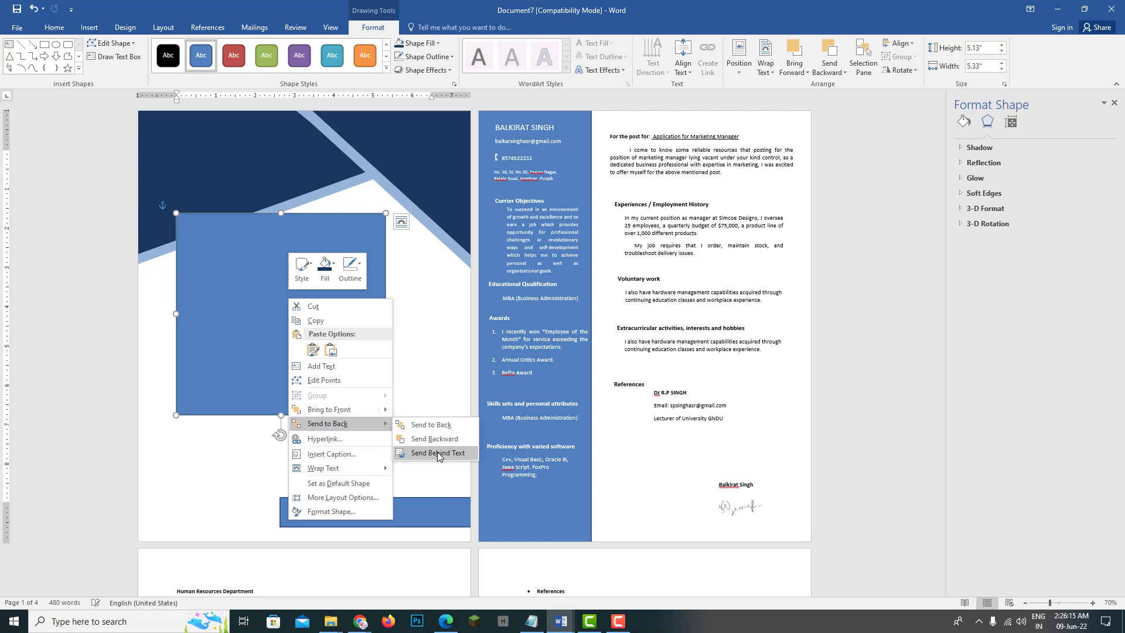
left_click(438, 453)
right_click(304, 321)
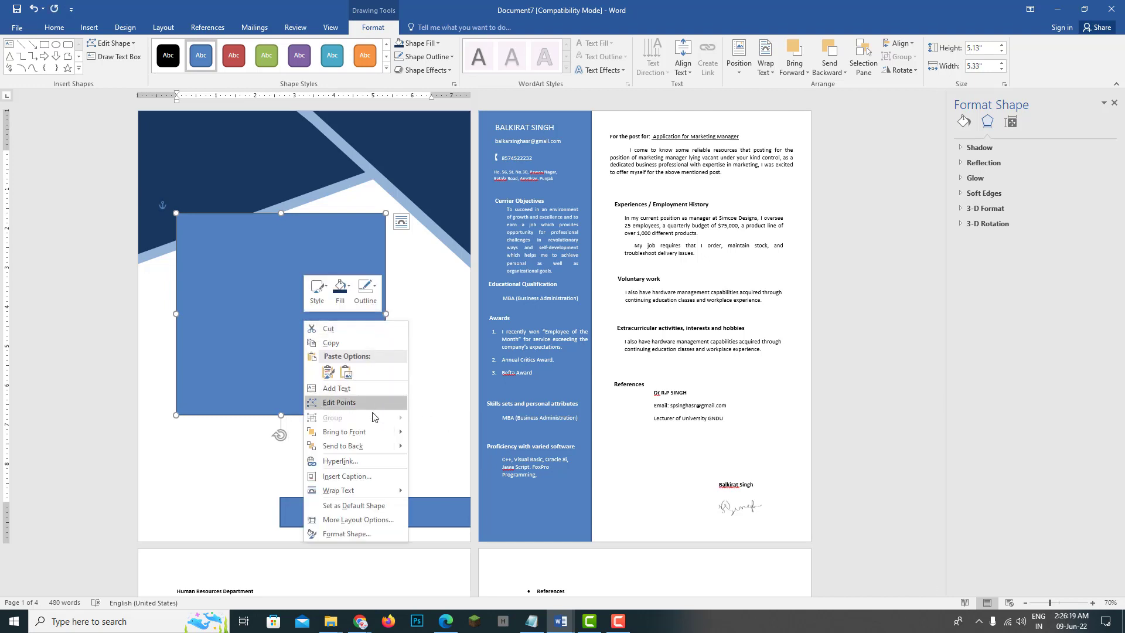
left_click(451, 476)
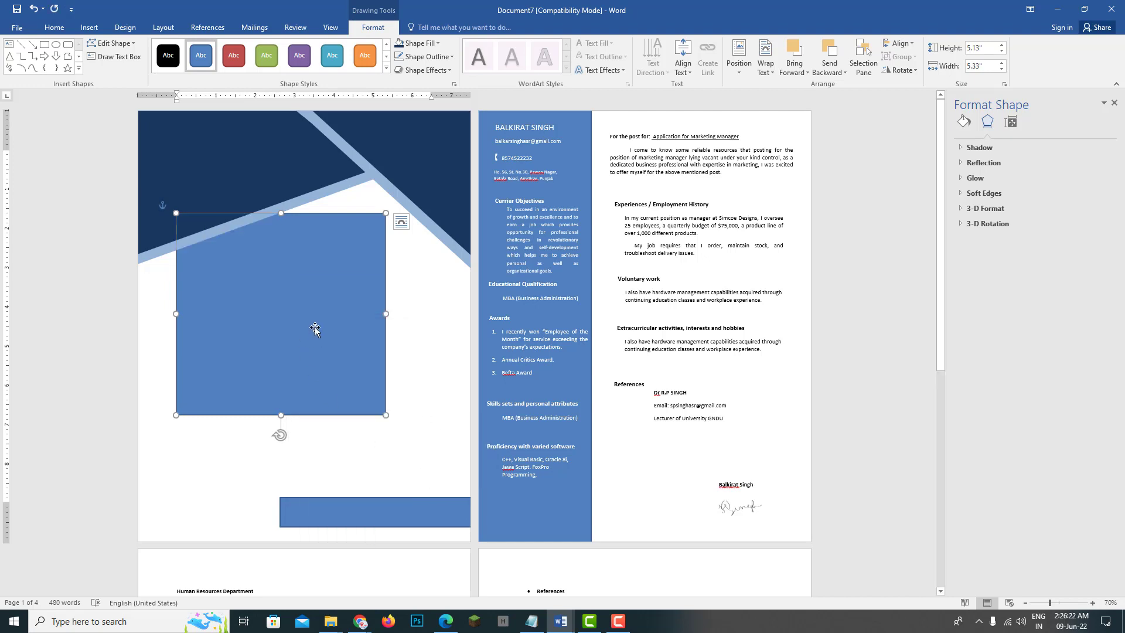
Move the rectangle over the angled shapes and stretch it to 7.87 inches tall
left_click_drag(339, 300, 374, 256)
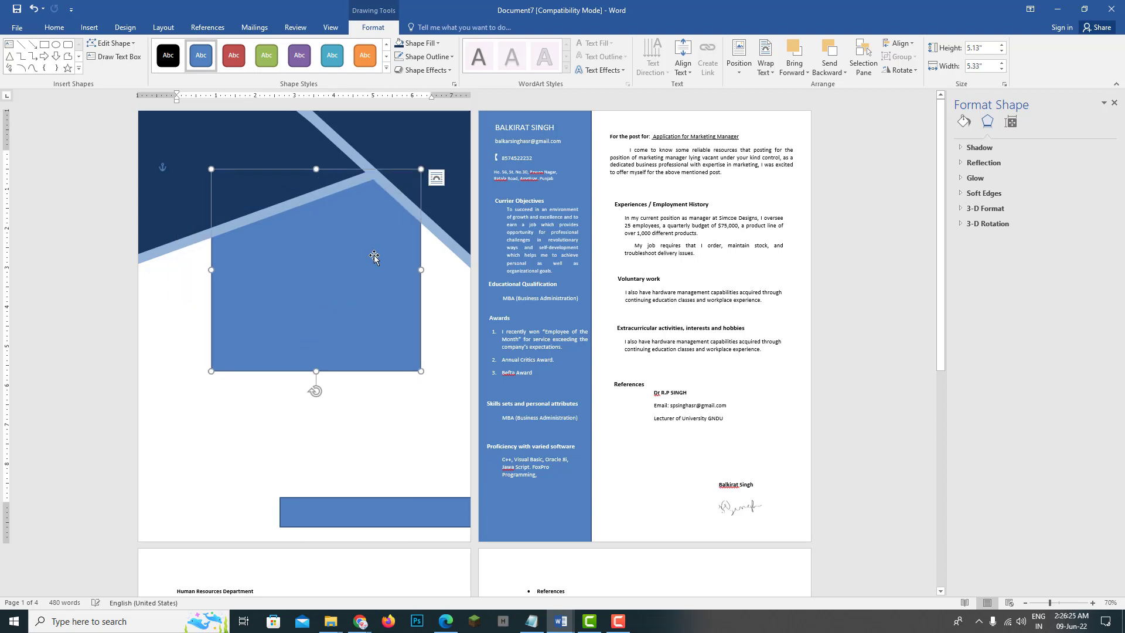
left_click_drag(315, 372, 315, 478)
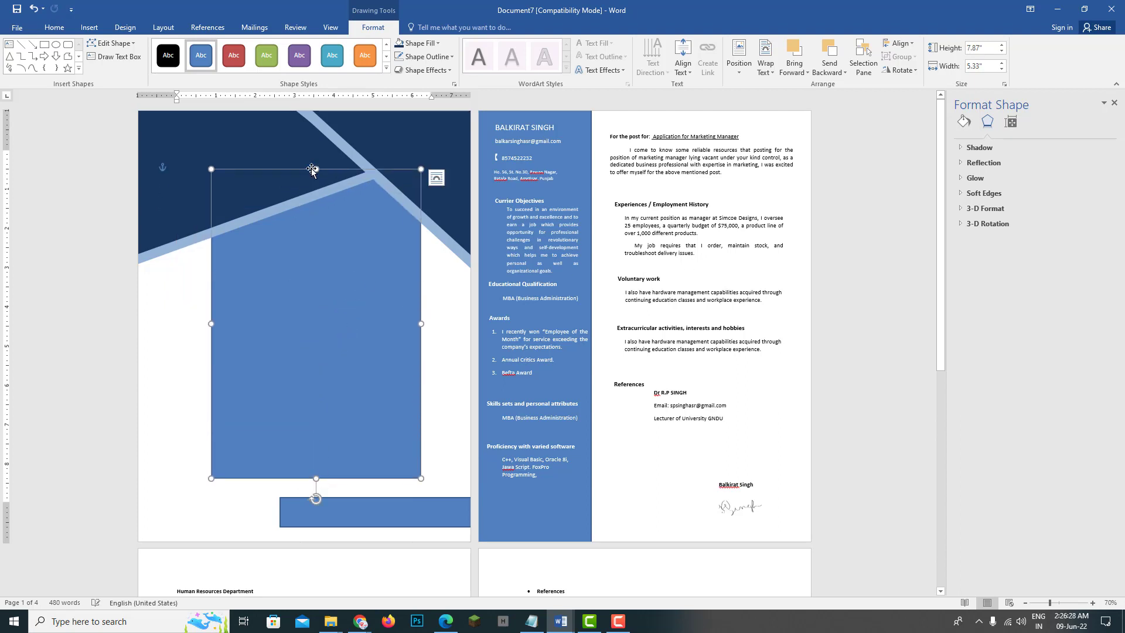
left_click(418, 44)
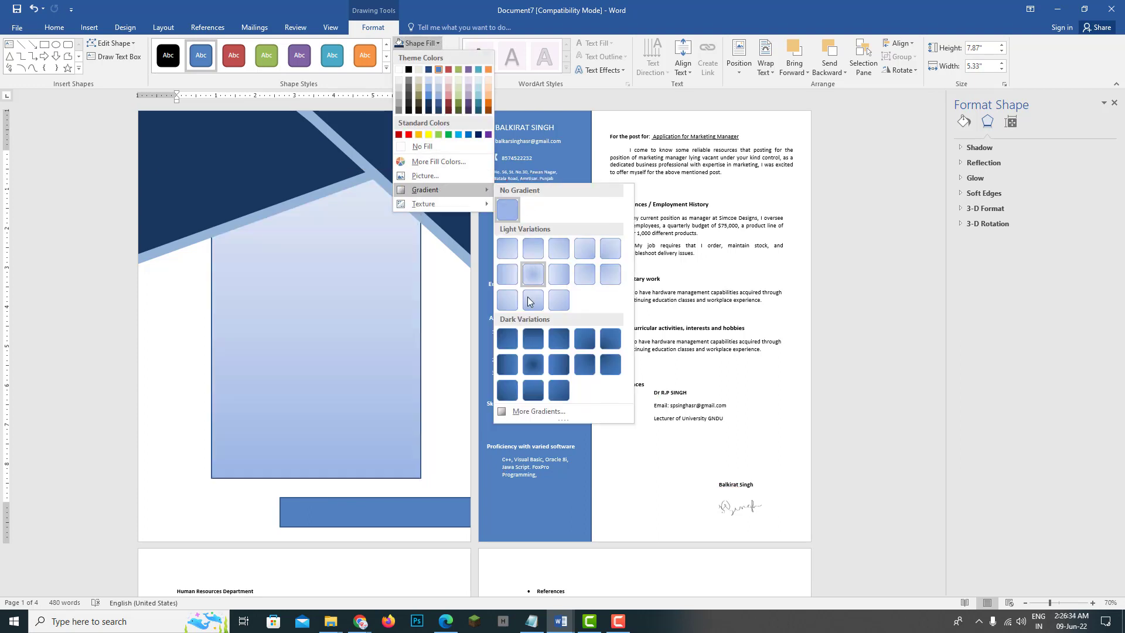
mouse_move(425, 190)
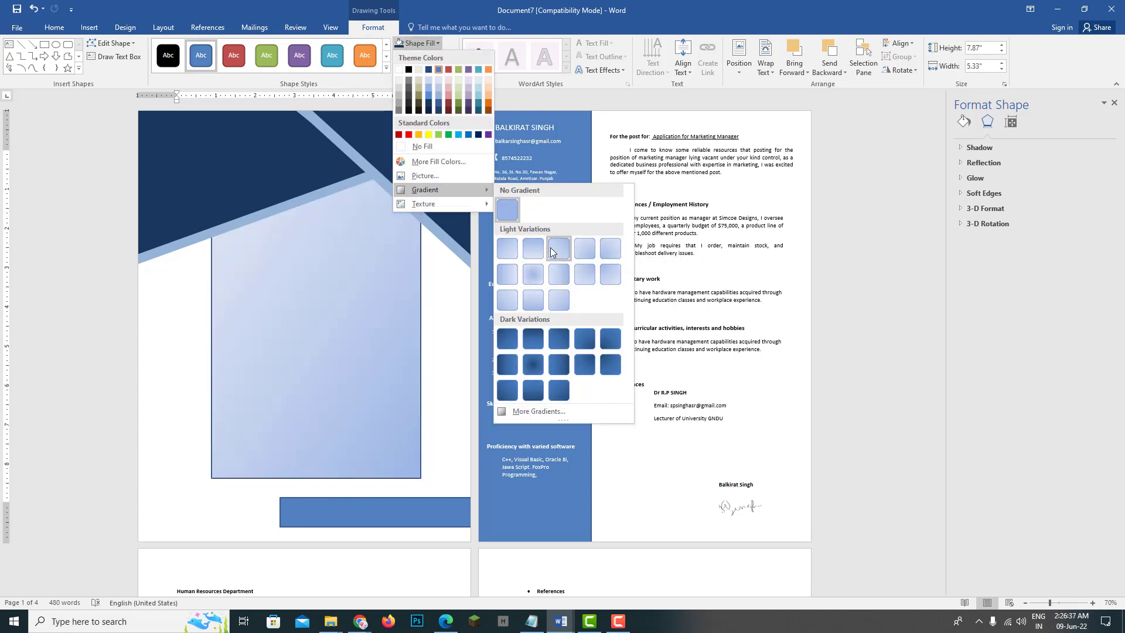
Give the rectangle a dark blue linear gradient and resize it to 4.21 × 3.45 inches
left_click(507, 365)
left_click(337, 341)
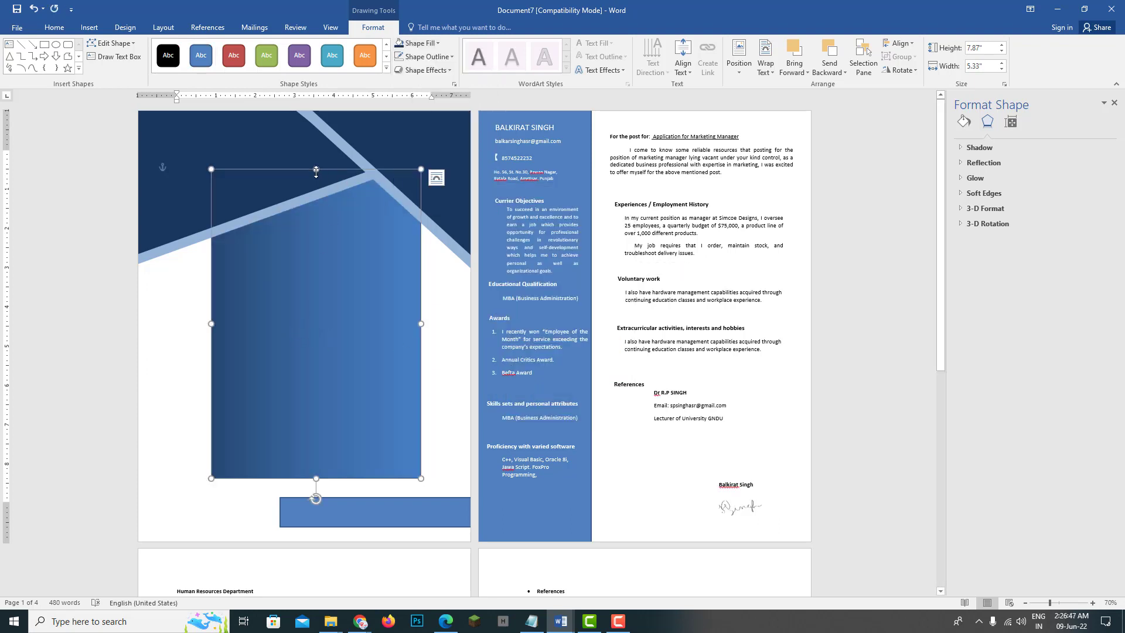
left_click_drag(327, 250, 324, 270)
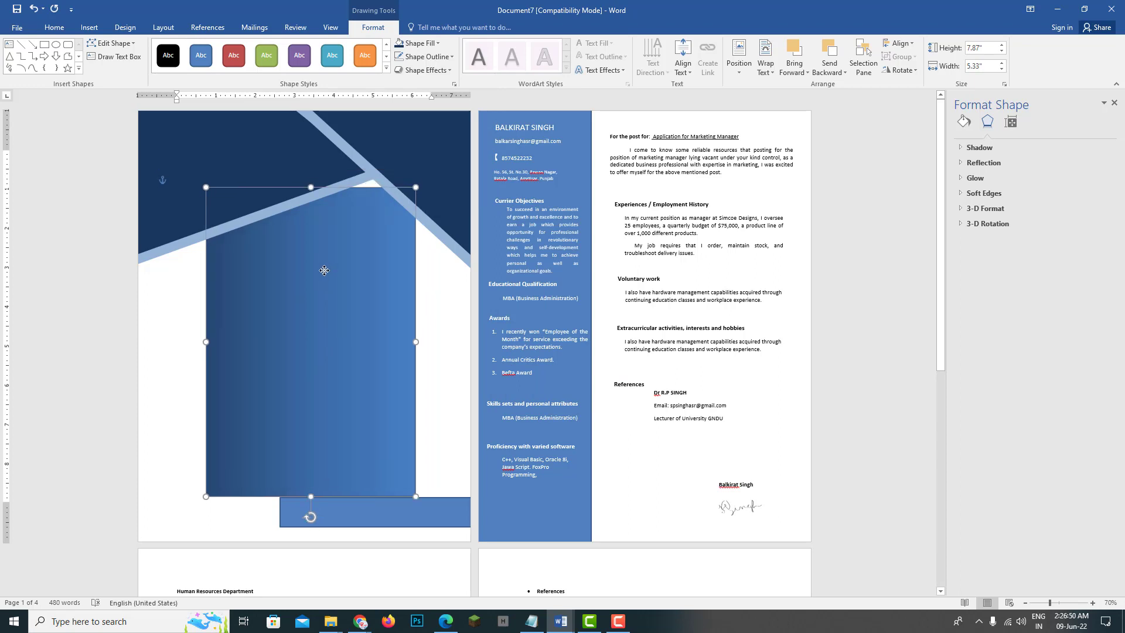
left_click_drag(205, 342, 279, 342)
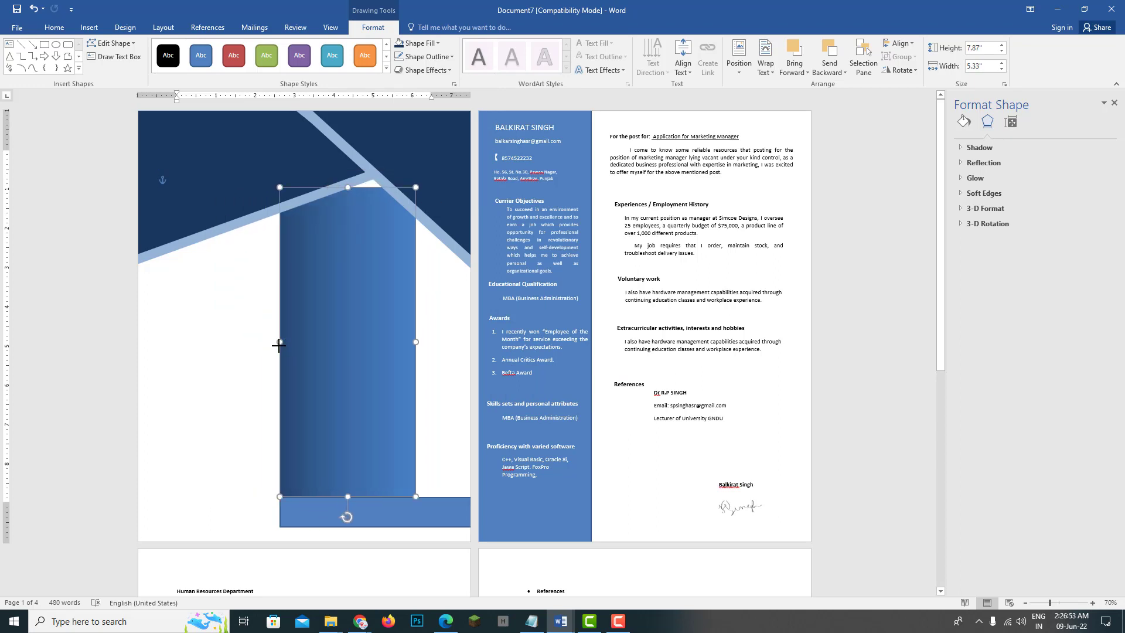
left_click_drag(337, 188, 332, 329)
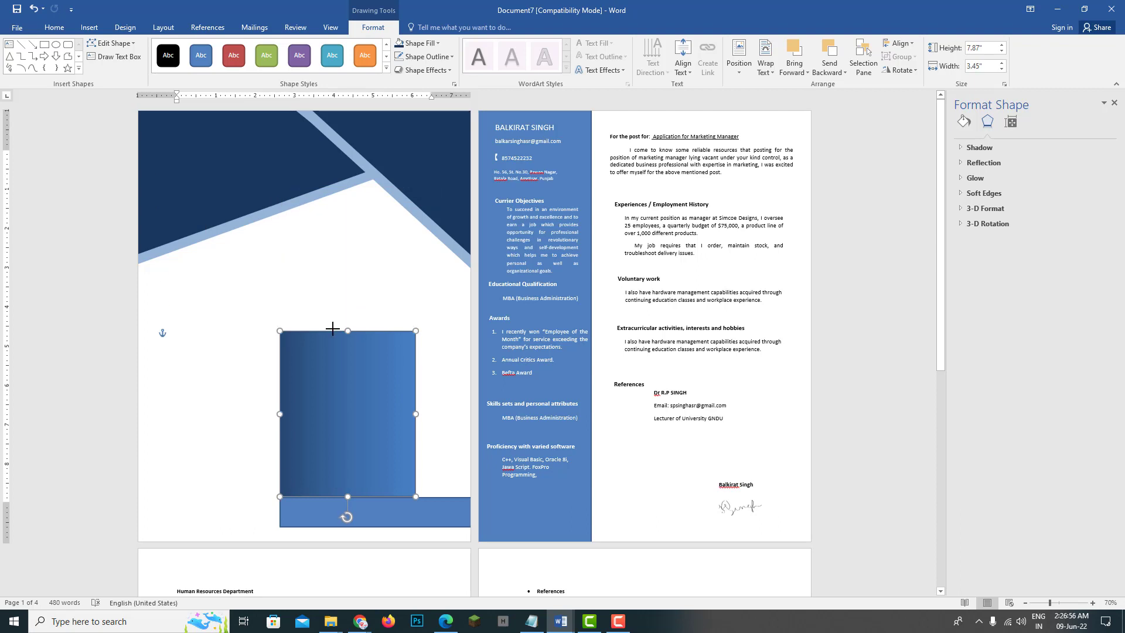
Remove the outlines from the gradient rectangle and the blue bottom bar
left_click(427, 56)
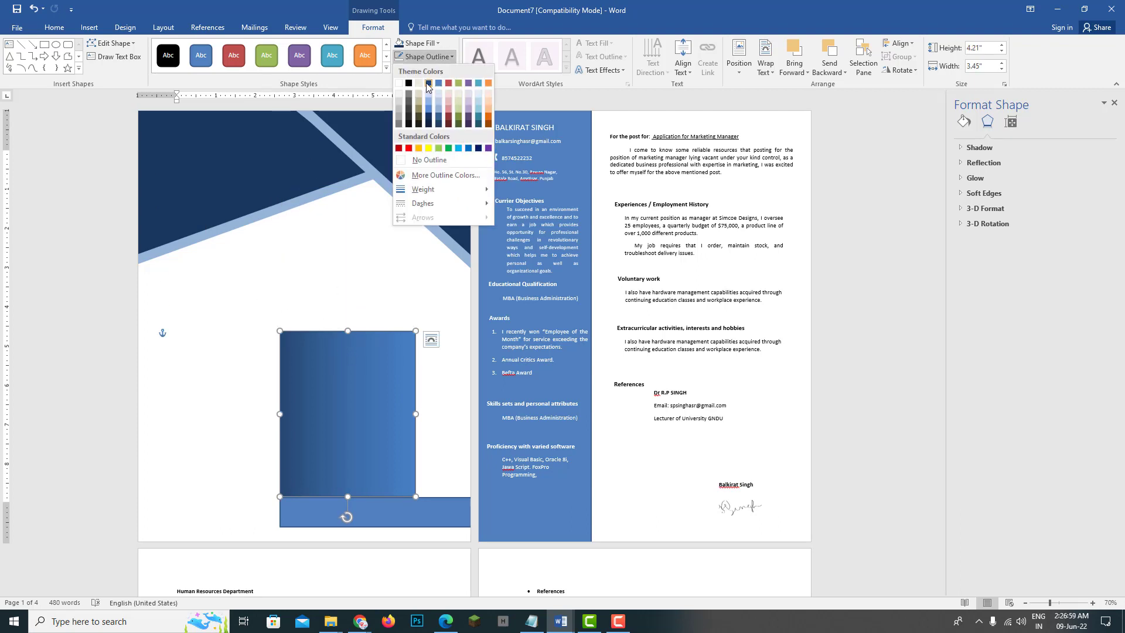
left_click(446, 160)
left_click(364, 520)
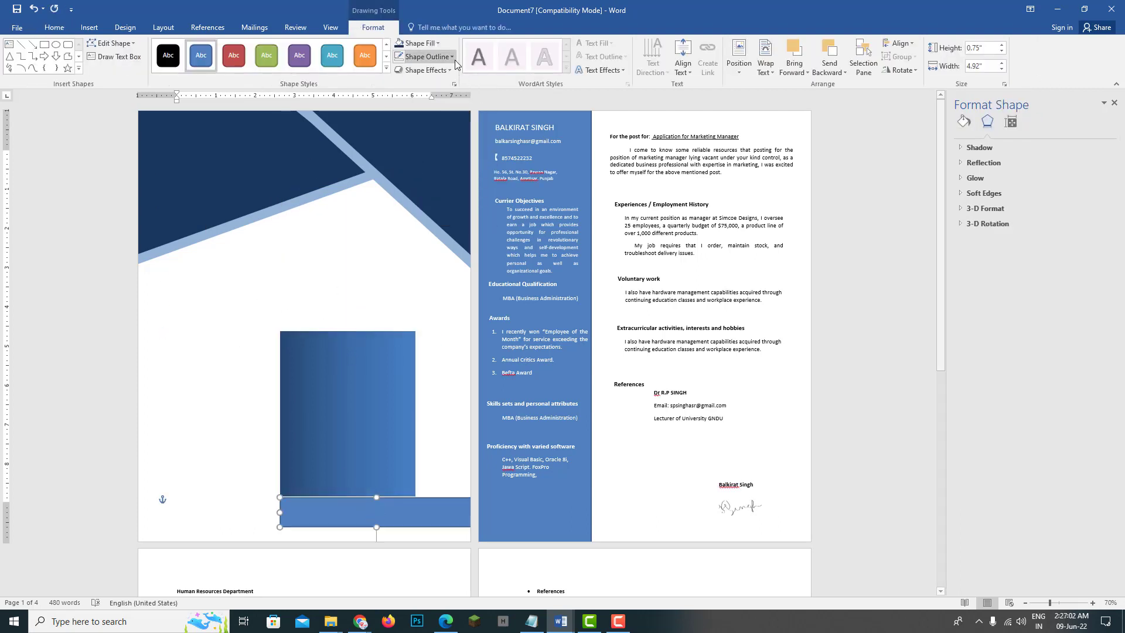
left_click(426, 56)
left_click(429, 160)
left_click(322, 413)
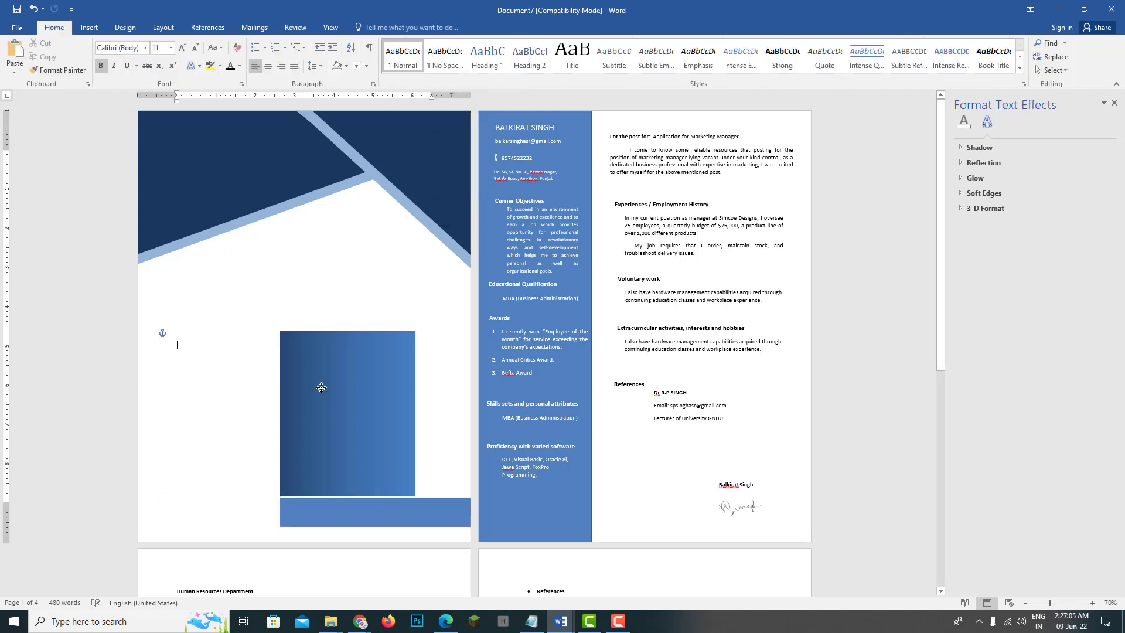
left_click(234, 401)
Paste a copy of the sidebar name and e-mail box onto the panel, name at 24 pt
left_click(524, 124)
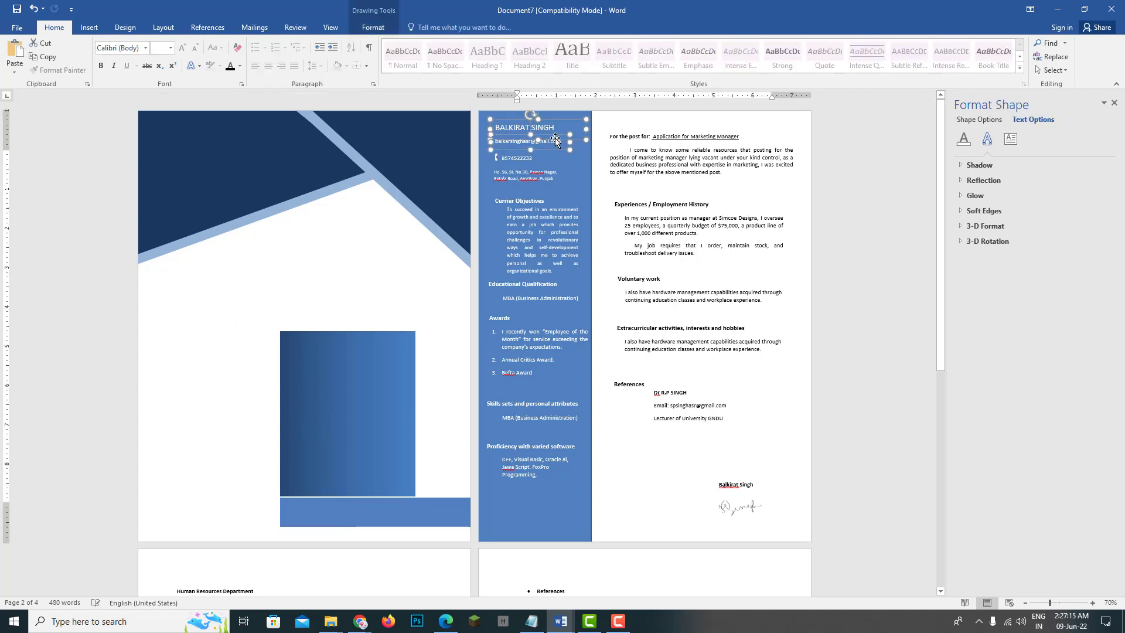
key("ctrl+v")
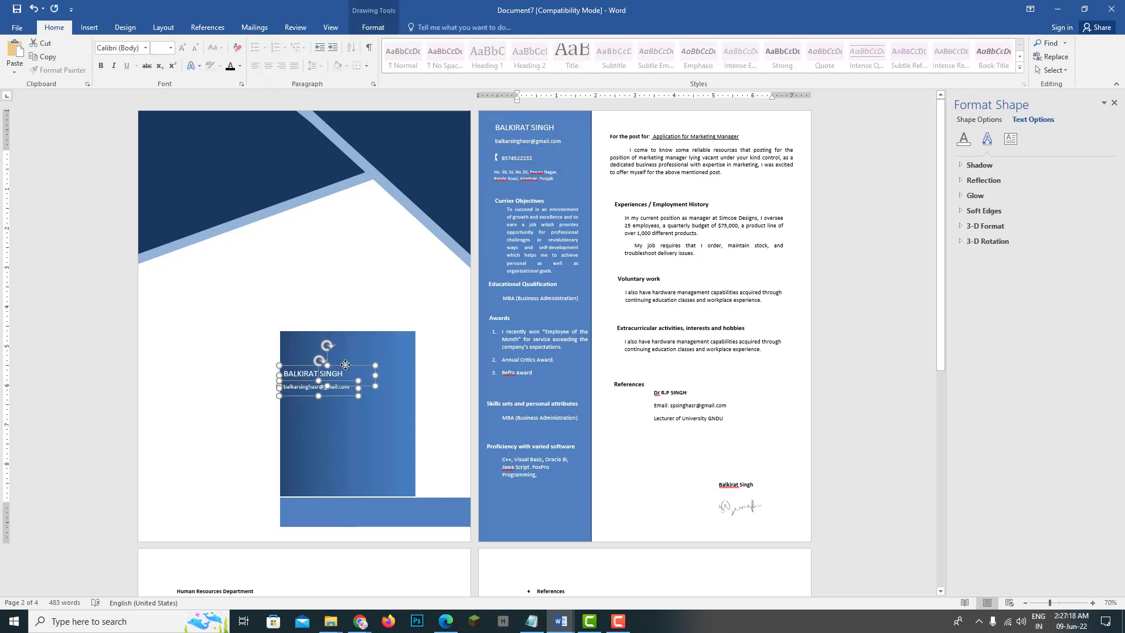
left_click_drag(573, 153, 352, 342)
triple_click(352, 349)
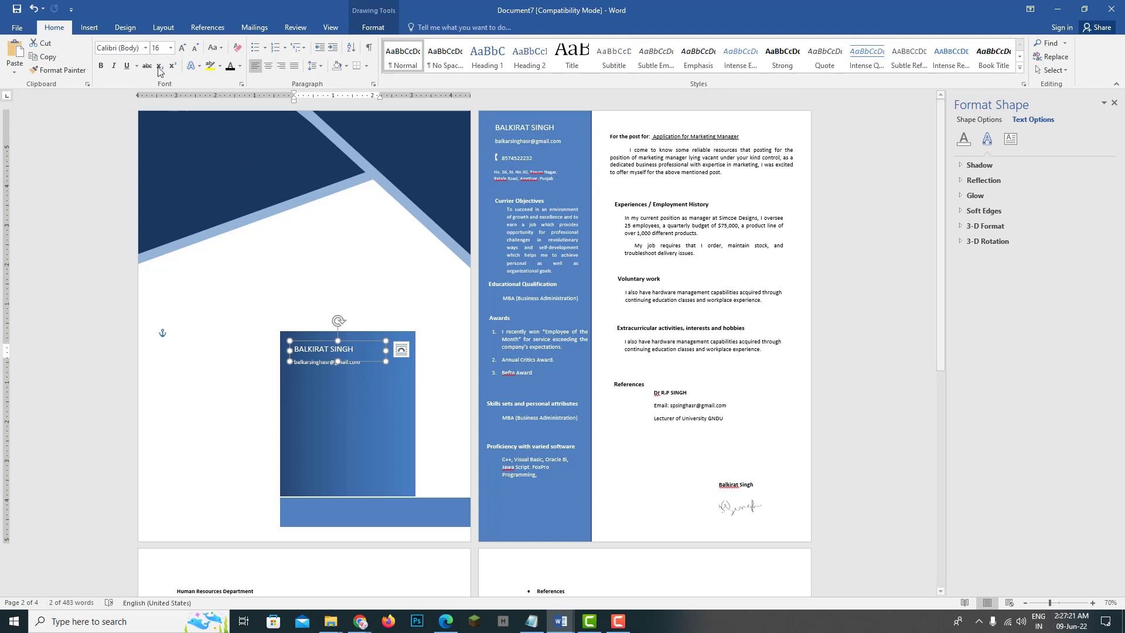
key("ctrl+shift+period")
key("ctrl+shift+period")
key("ctrl+shift+period")
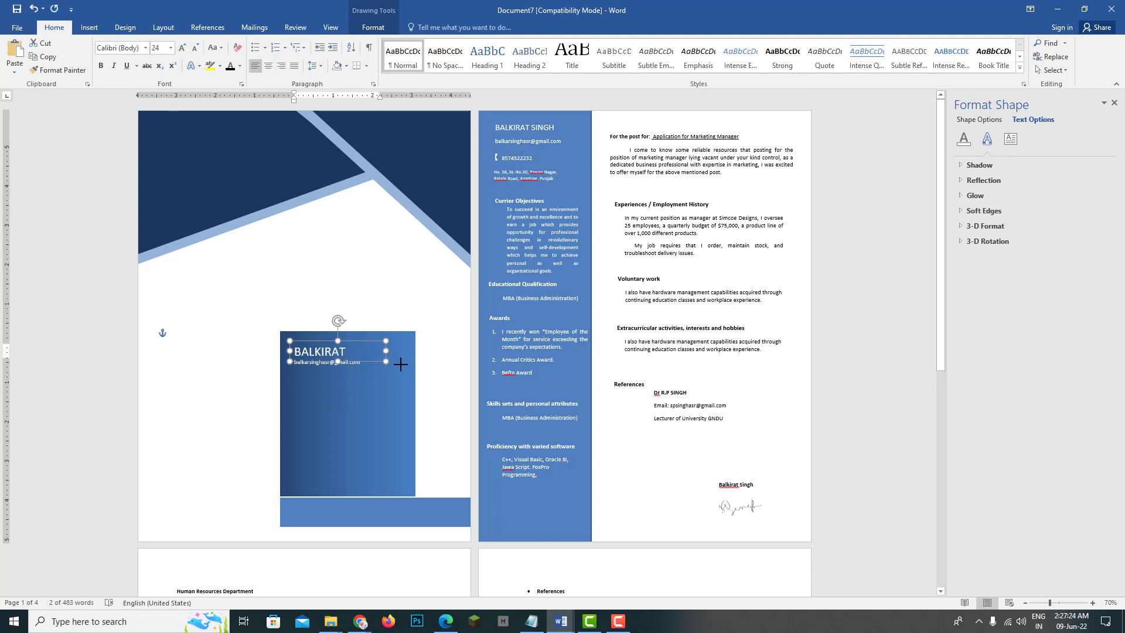
Enlarge the e-mail address to 14 pt and widen its box to show it fully
left_click(176, 369)
left_click(348, 385)
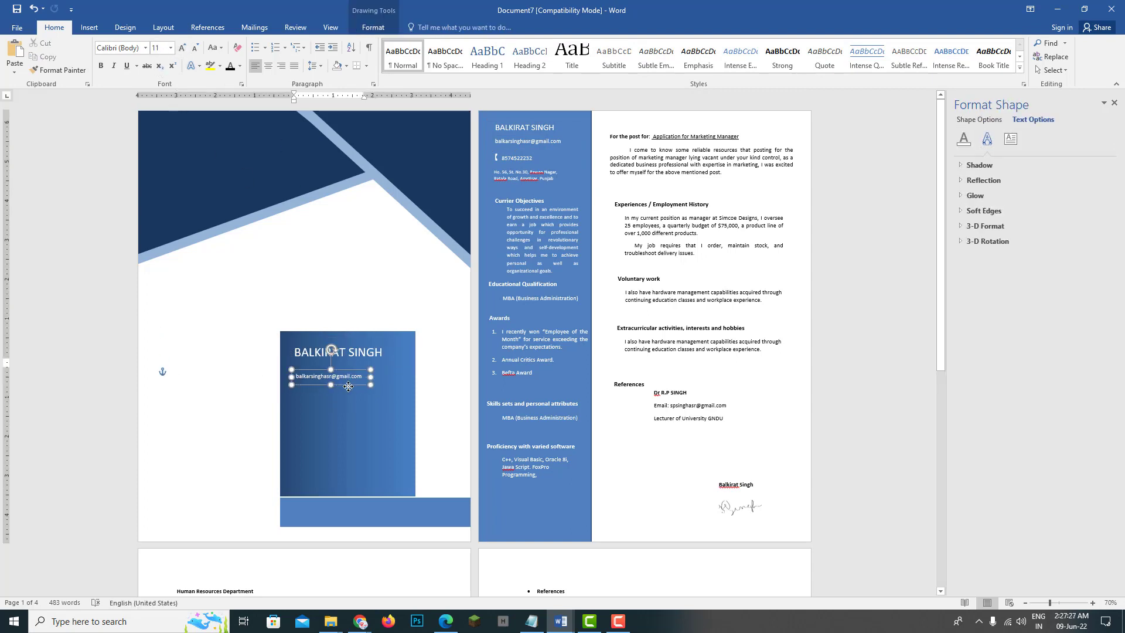
triple_click(340, 376)
key("ctrl+shift+period")
key("ctrl+shift+period")
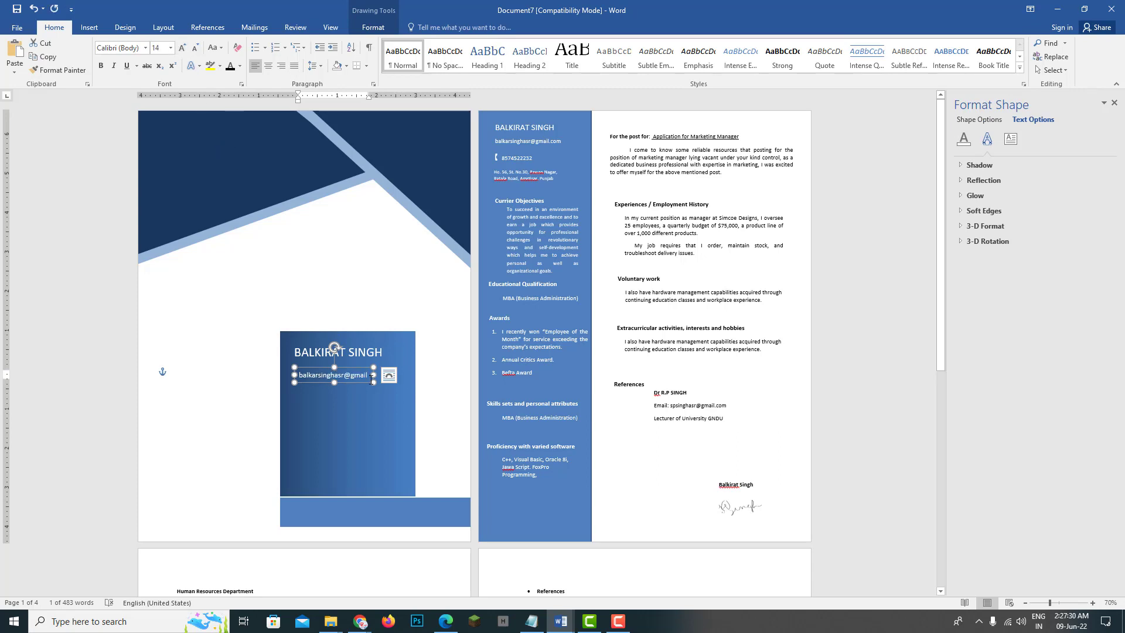
left_click_drag(373, 376, 393, 376)
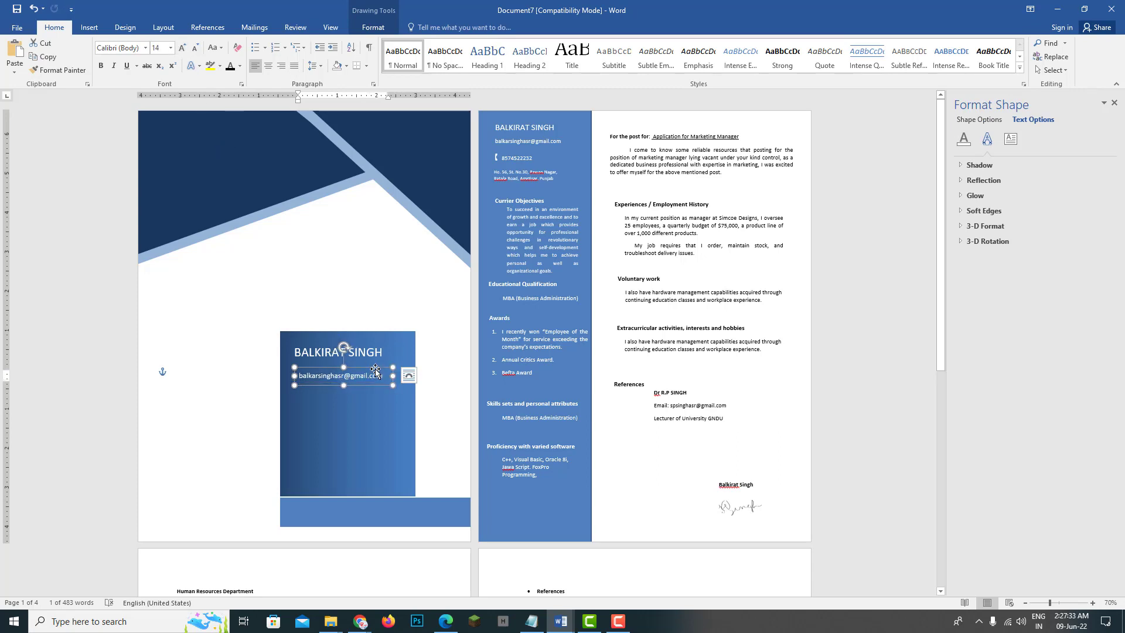
left_click(256, 246)
left_click(487, 161)
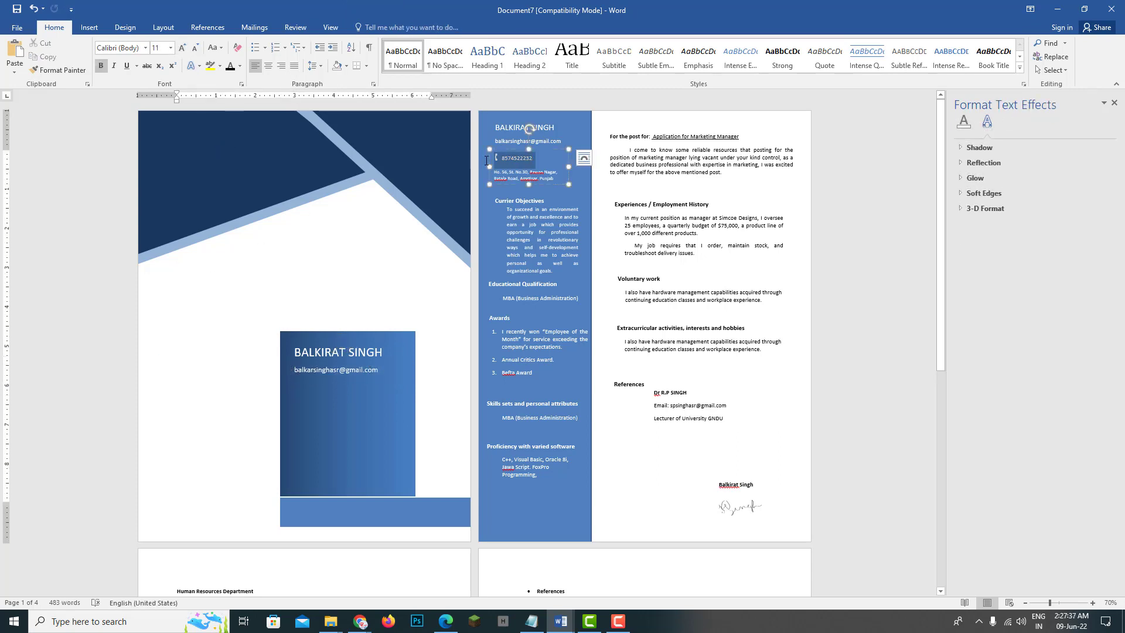
left_click(497, 155)
left_click(273, 292)
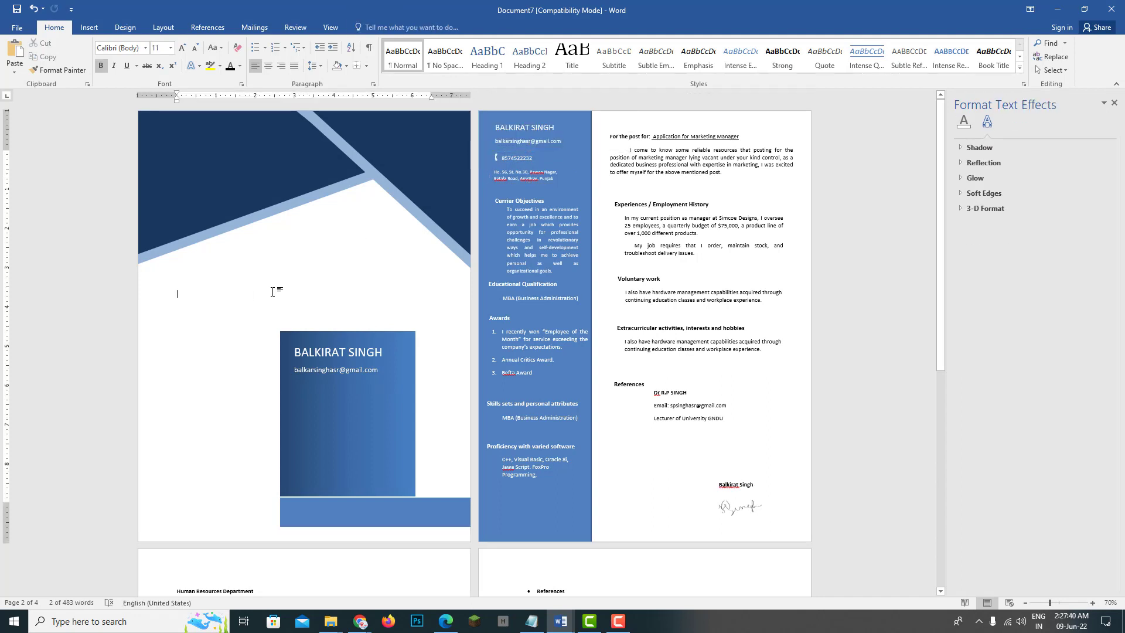
Draw a dark navy circle with no outline at the top-left of page 1
left_click(89, 27)
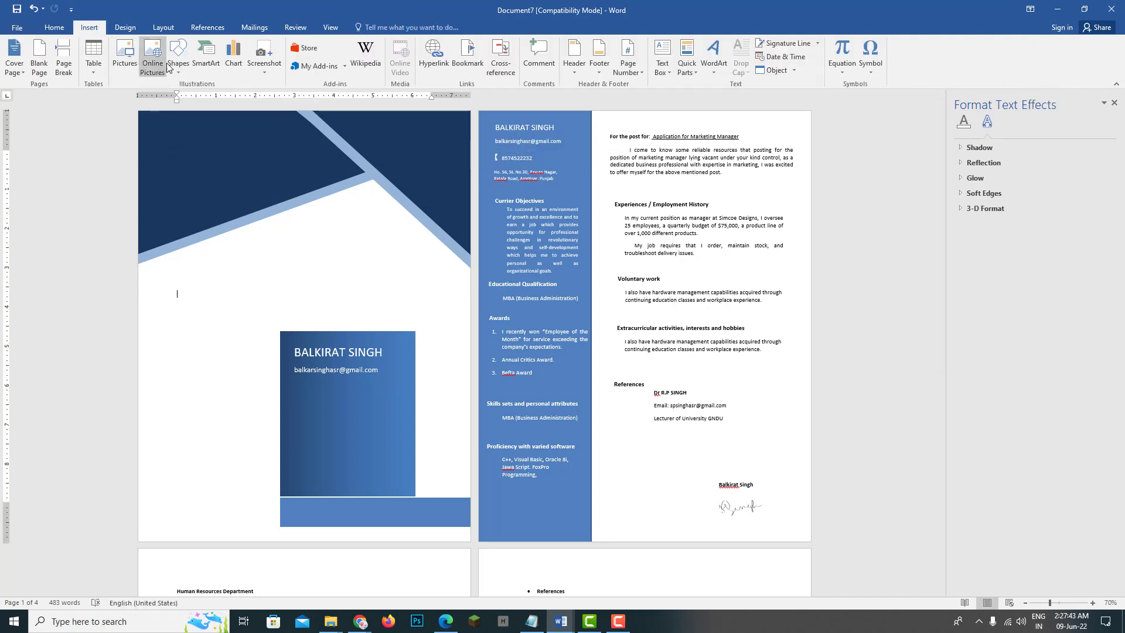
left_click(179, 59)
left_click(219, 97)
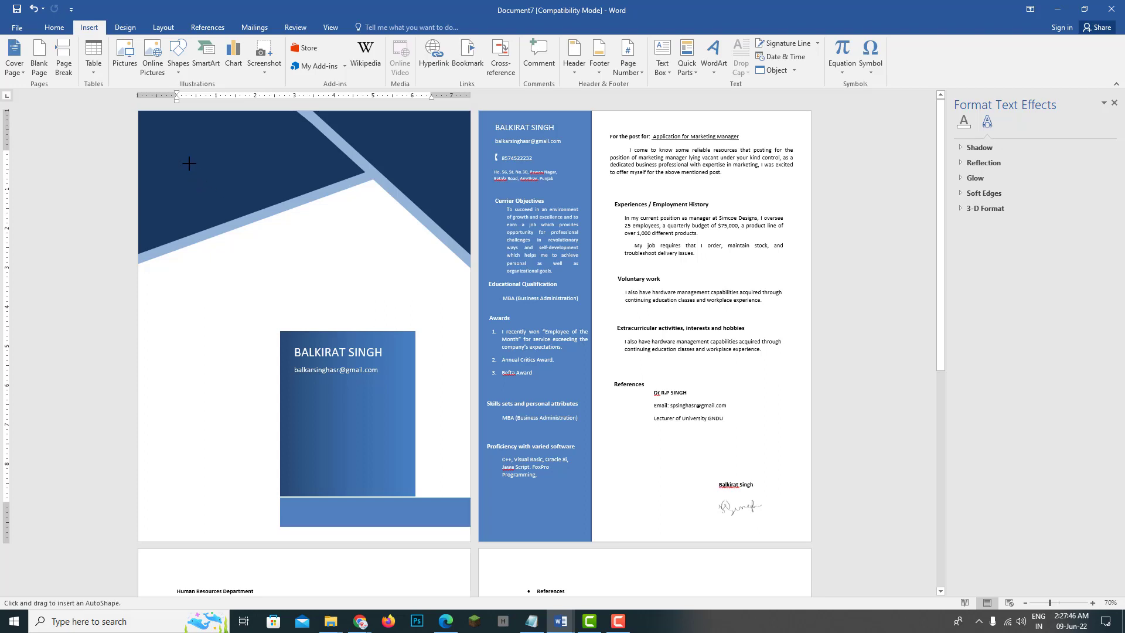
left_click_drag(188, 163, 334, 311)
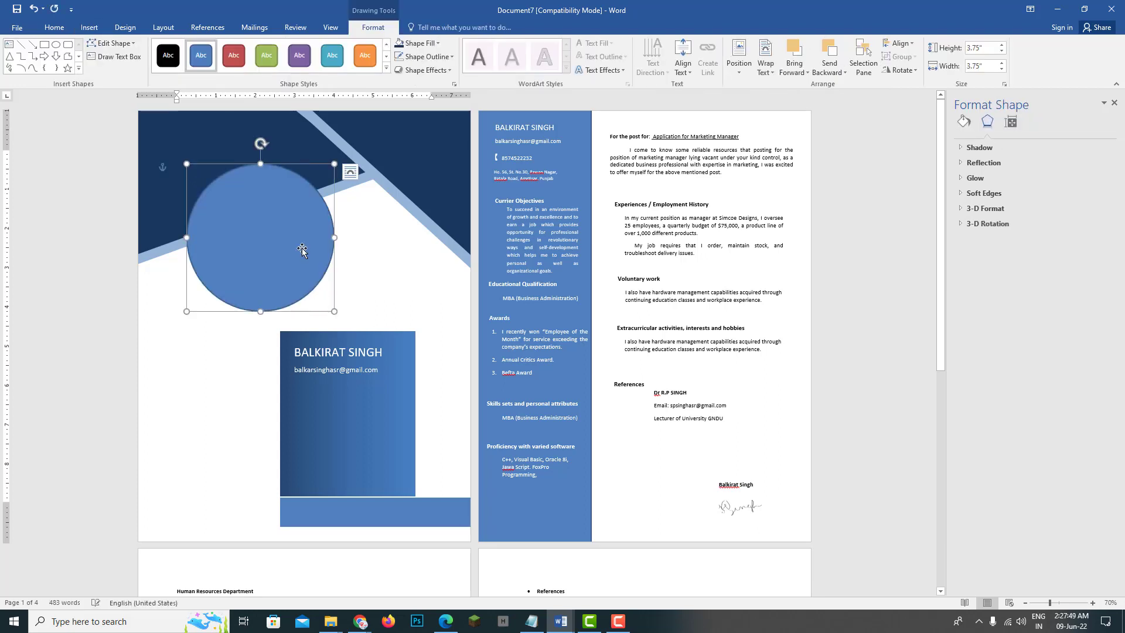
left_click(437, 44)
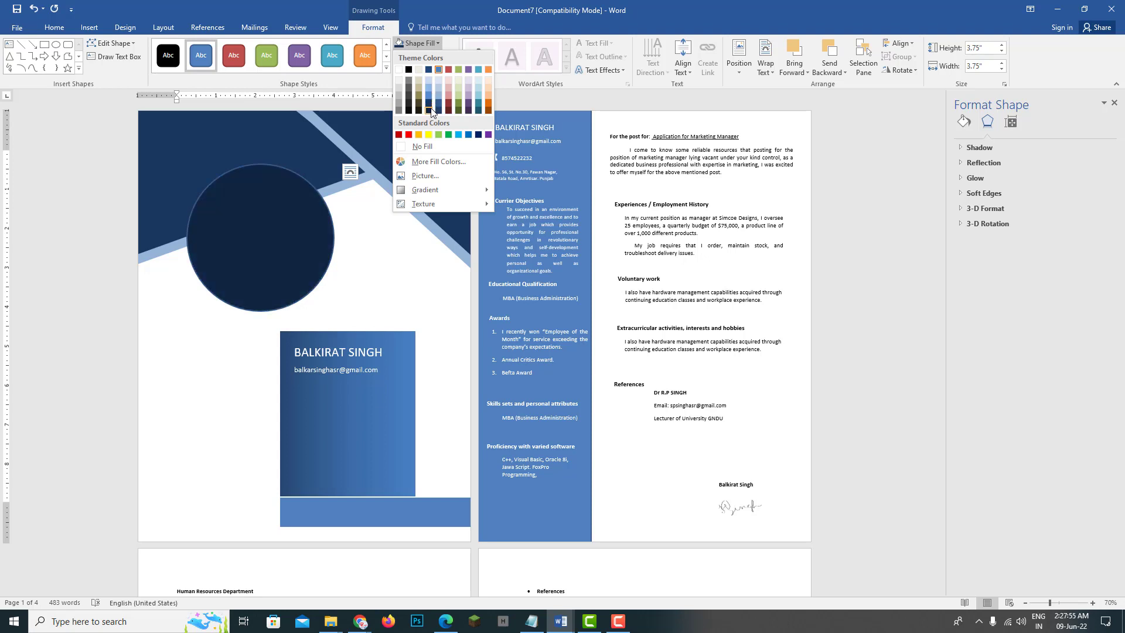
left_click(429, 109)
left_click(429, 56)
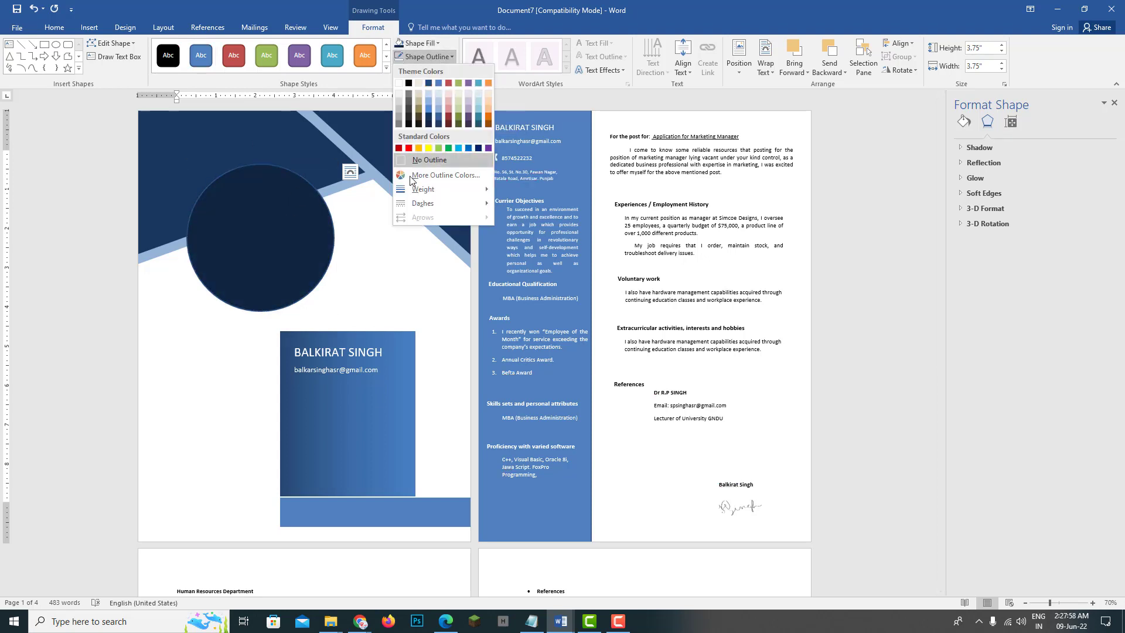
left_click(403, 169)
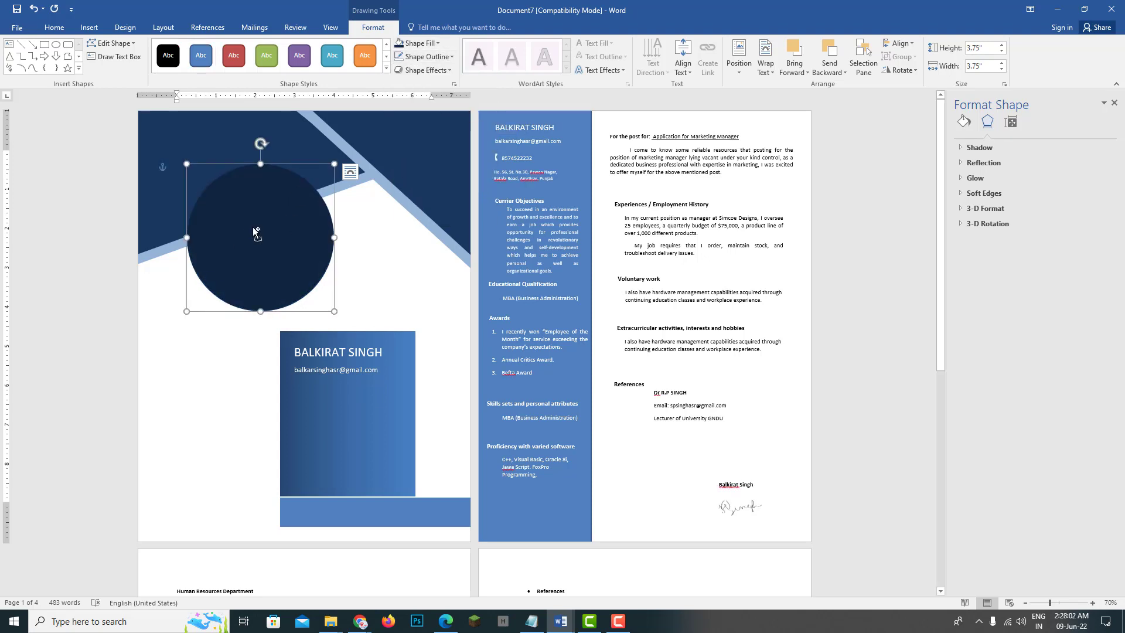
Shrink the front circle and fill it white, and fill the larger circle behind medium blue
left_click_drag(252, 227, 265, 209)
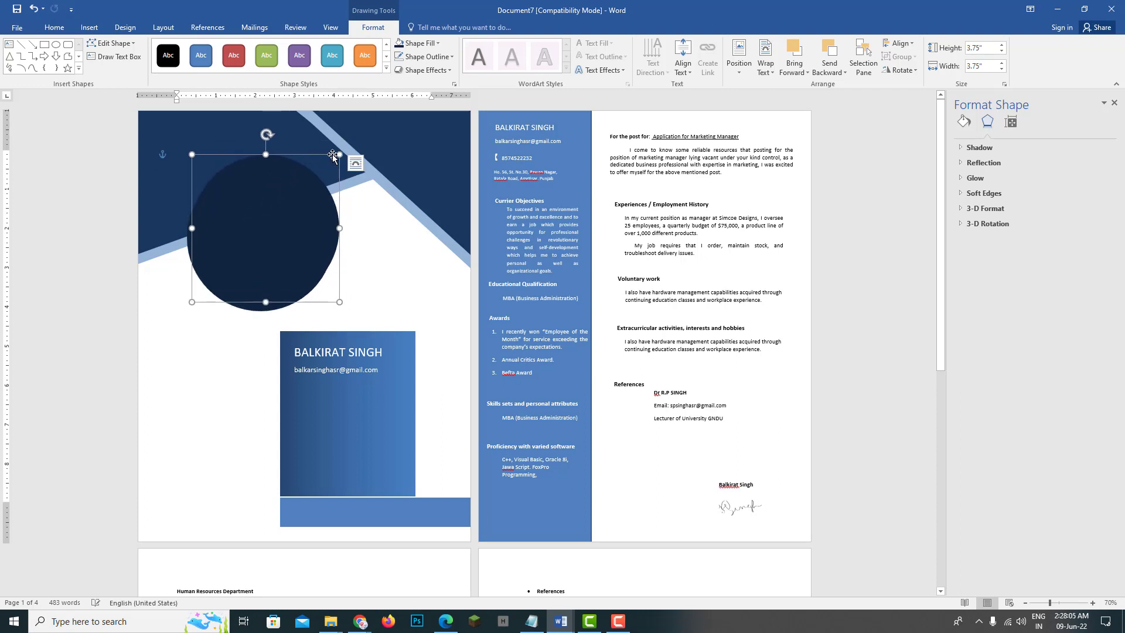
left_click_drag(333, 156, 321, 173)
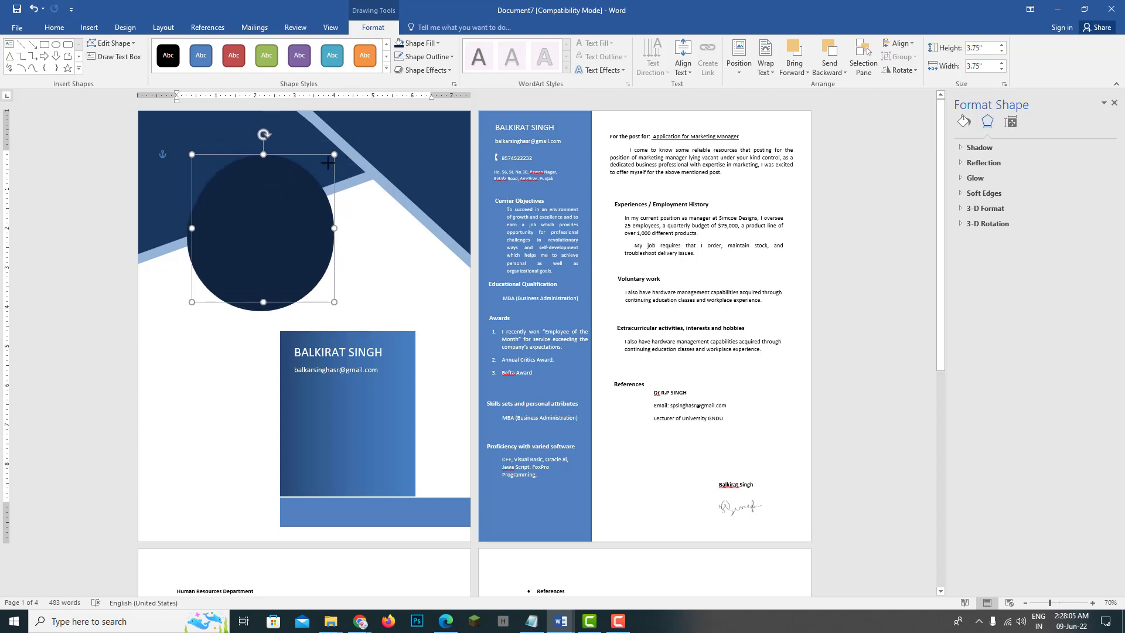
left_click(417, 43)
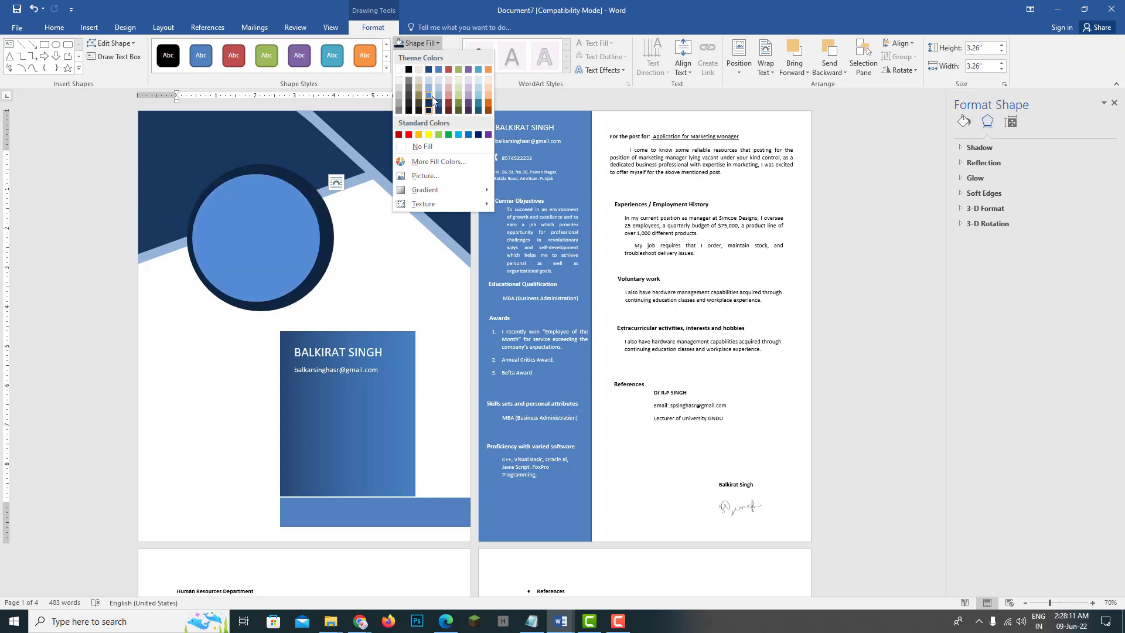
left_click(399, 69)
left_click(189, 241)
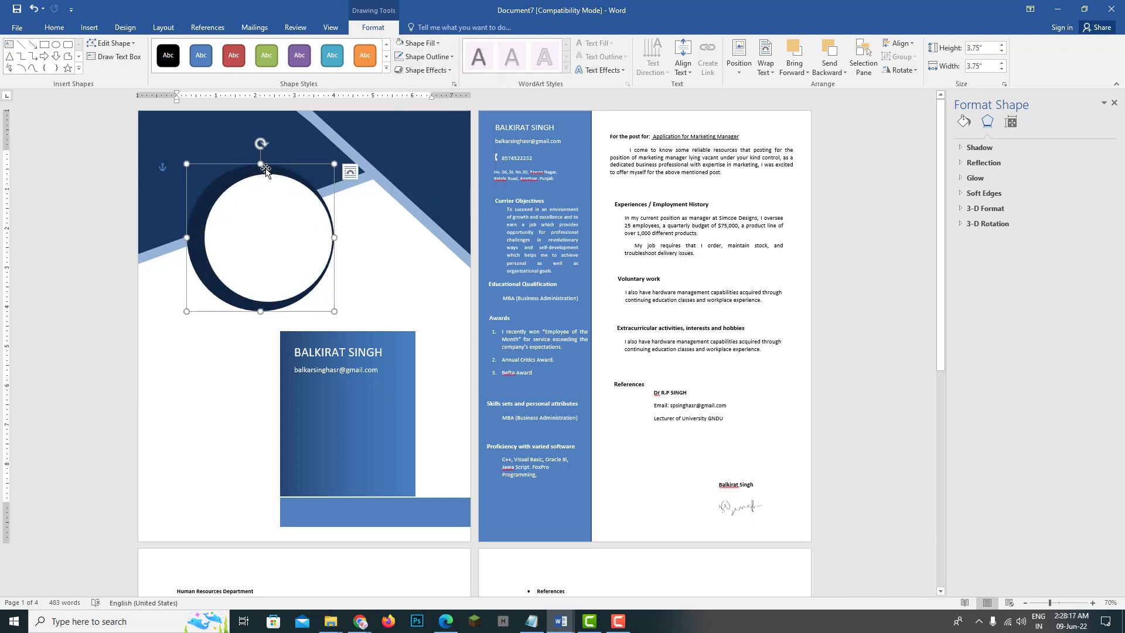
left_click(417, 43)
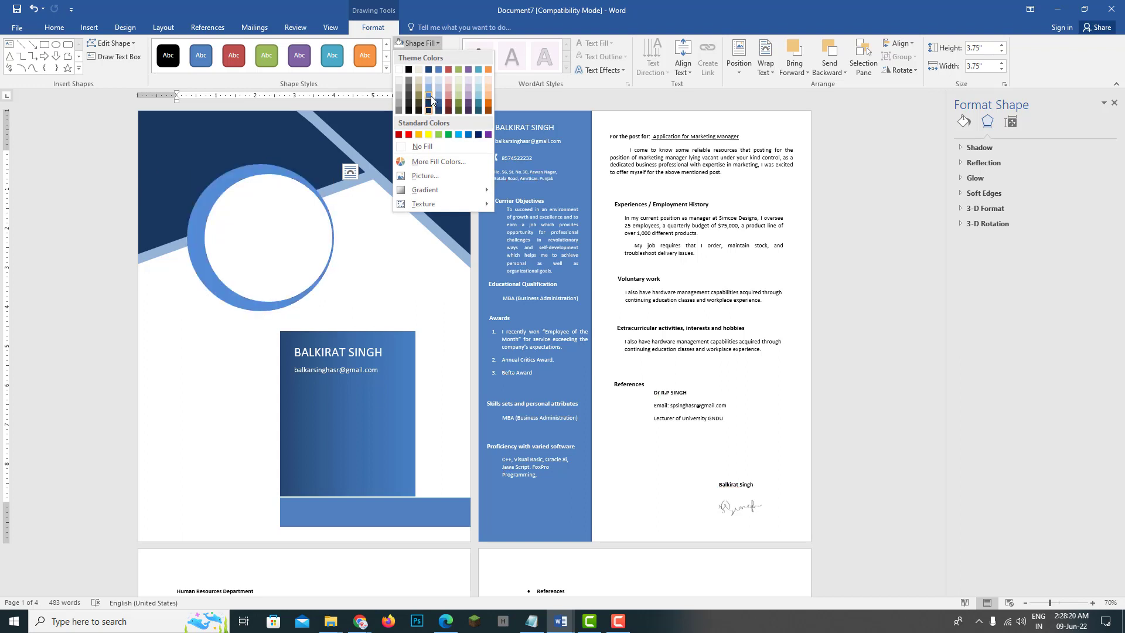
left_click(432, 95)
left_click(388, 243)
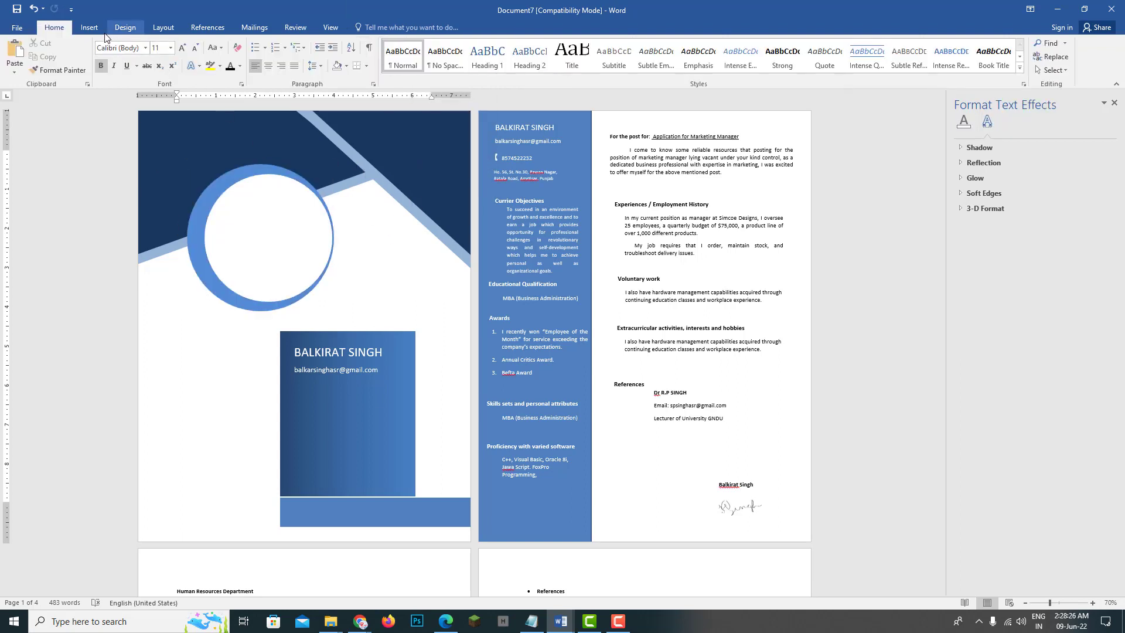
Open the picture browser and preview the PAGE1028–PAGE1032 images
left_click(89, 27)
left_click(124, 59)
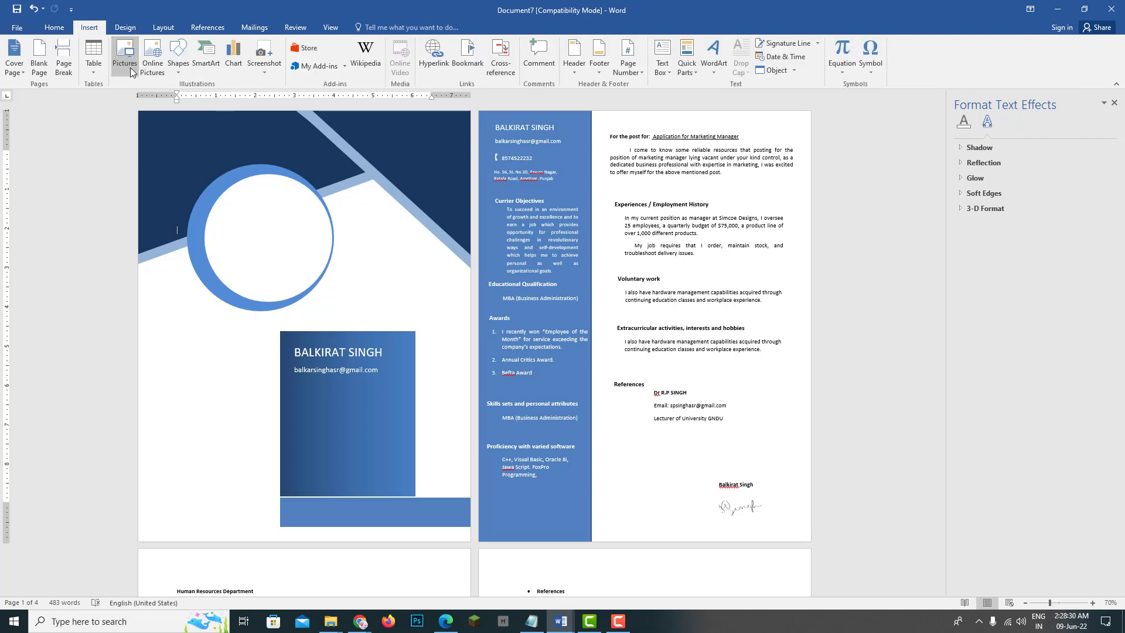
left_click(193, 131)
left_click(193, 144)
left_click(193, 156)
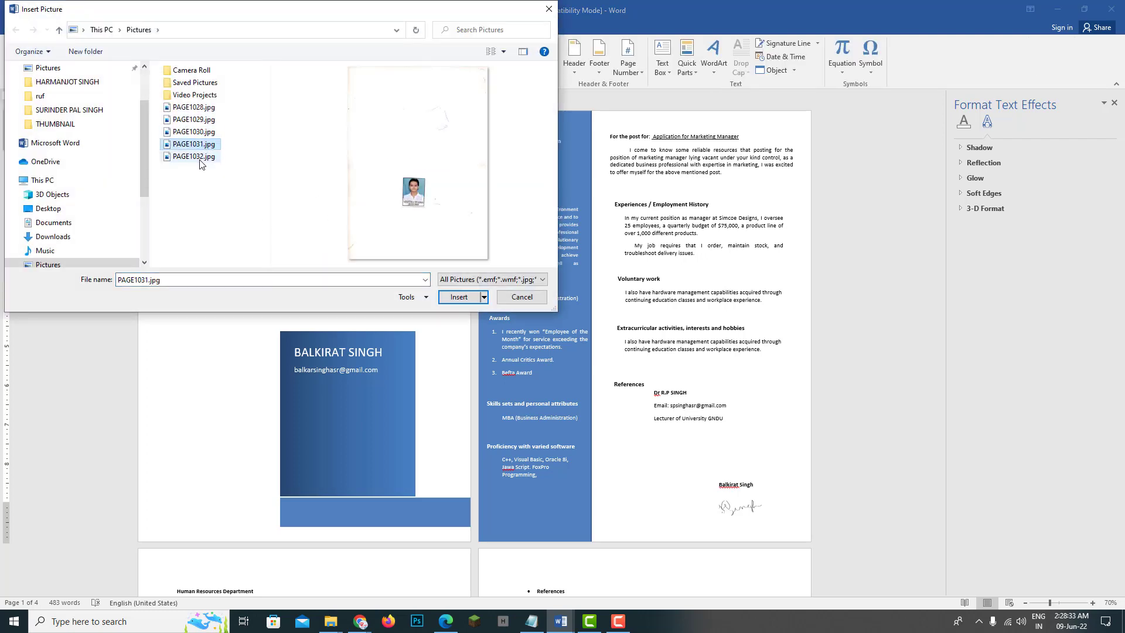
left_click(194, 107)
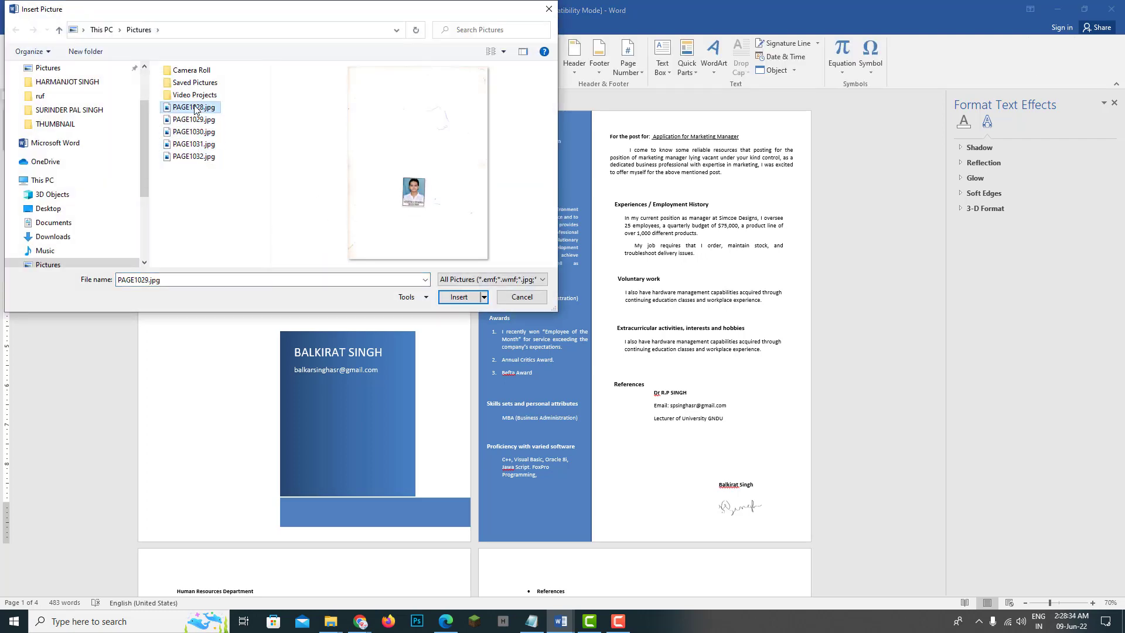
Browse to the portrait photo folder and insert PIC.jpg1.jpg
left_click(75, 111)
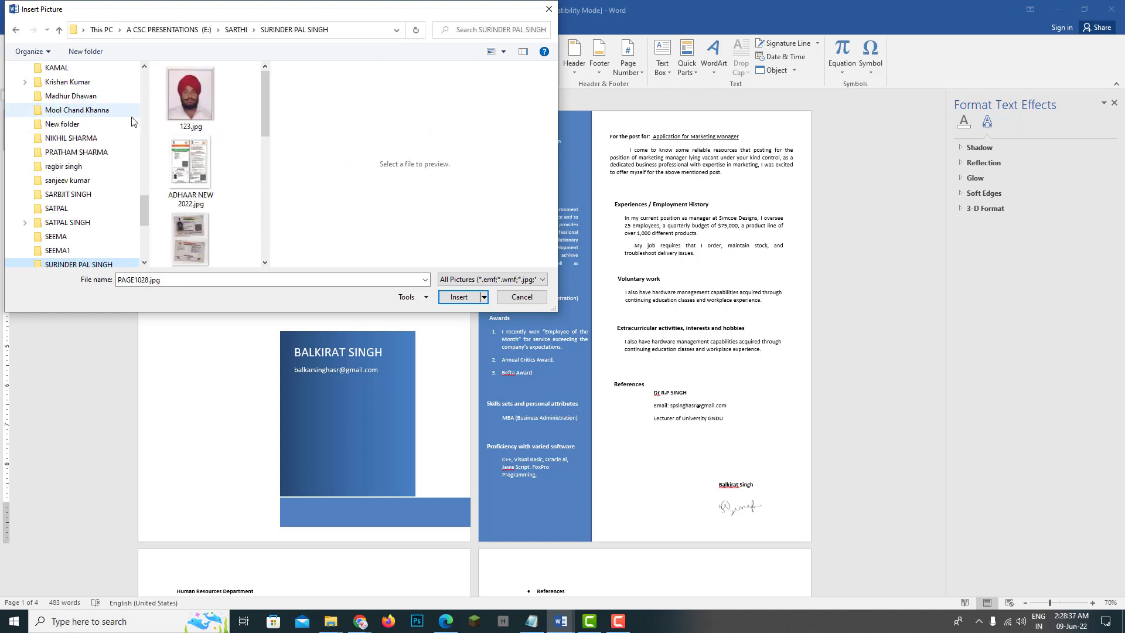
left_click(79, 124)
left_click(73, 97)
left_click(80, 125)
left_click(76, 138)
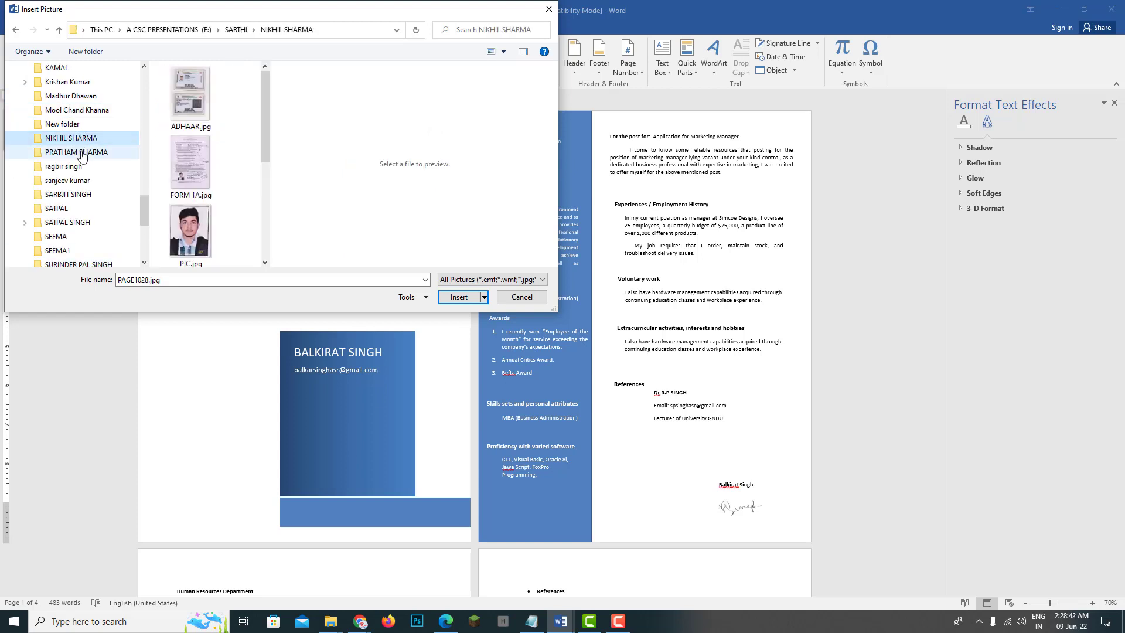
left_click_drag(265, 111, 258, 178)
left_click(189, 168)
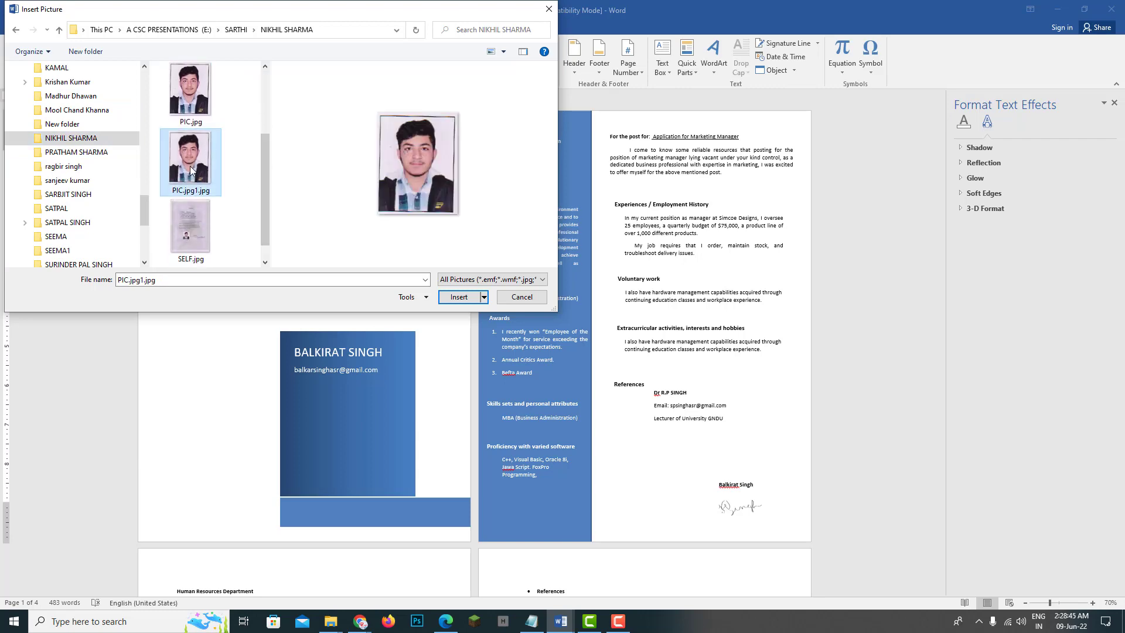
left_click(468, 298)
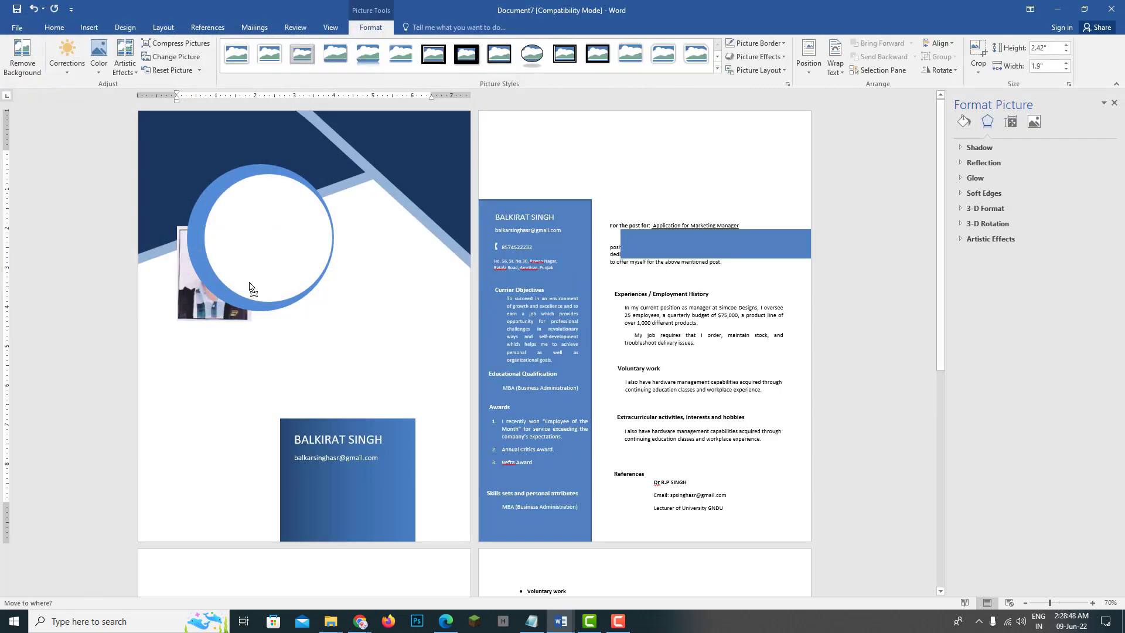
Set the photo In Front of Text and size it to 2.22 × 1.75 inches beside the circle
right_click(205, 305)
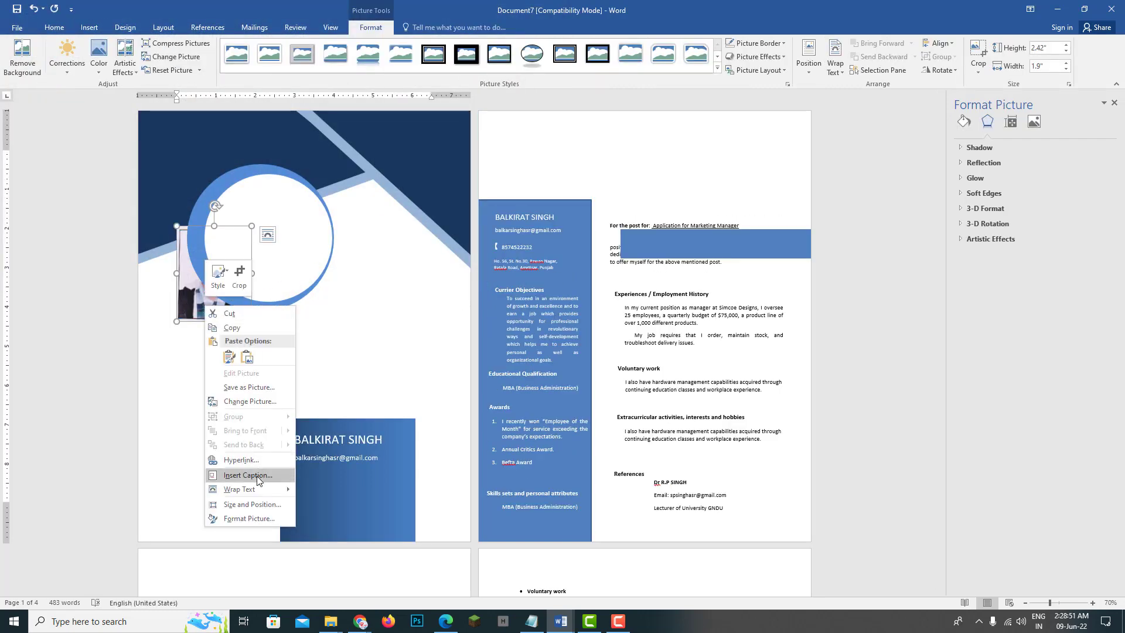
left_click(340, 496)
left_click_drag(230, 314, 275, 255)
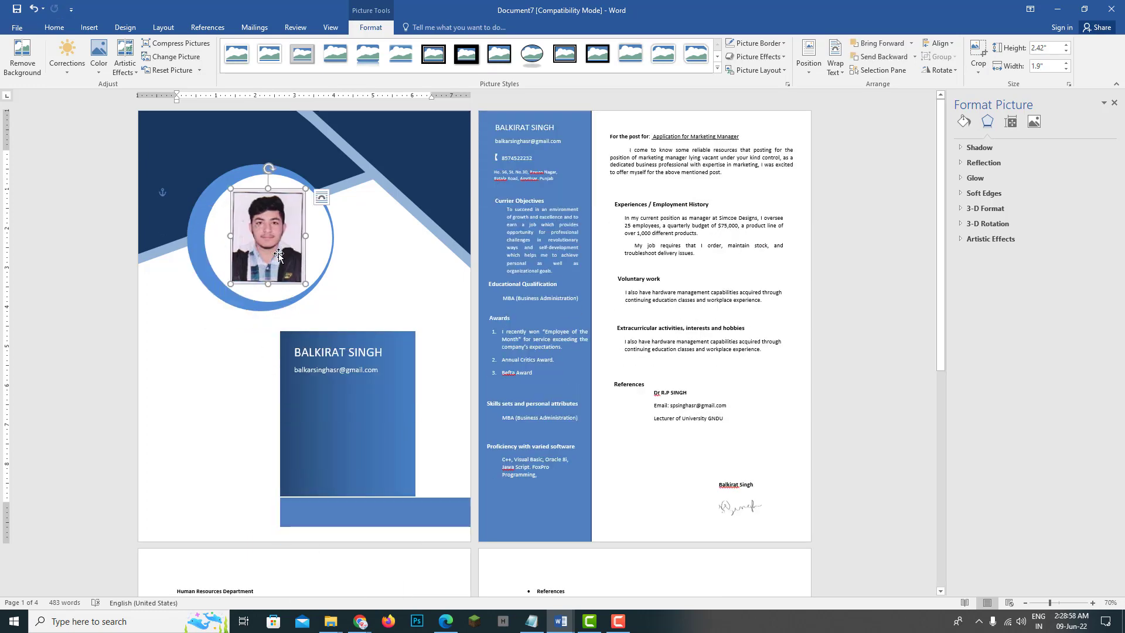
left_click_drag(310, 288, 344, 331)
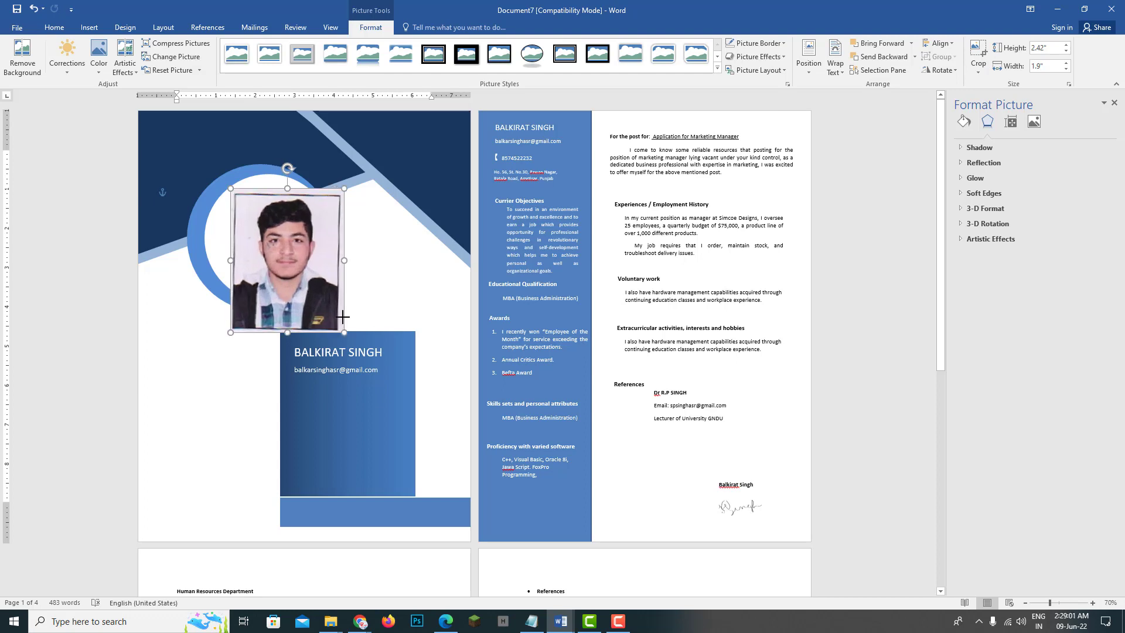
mouse_move(348, 184)
left_mouse_down()
mouse_move(318, 169)
mouse_move(338, 146)
left_mouse_up()
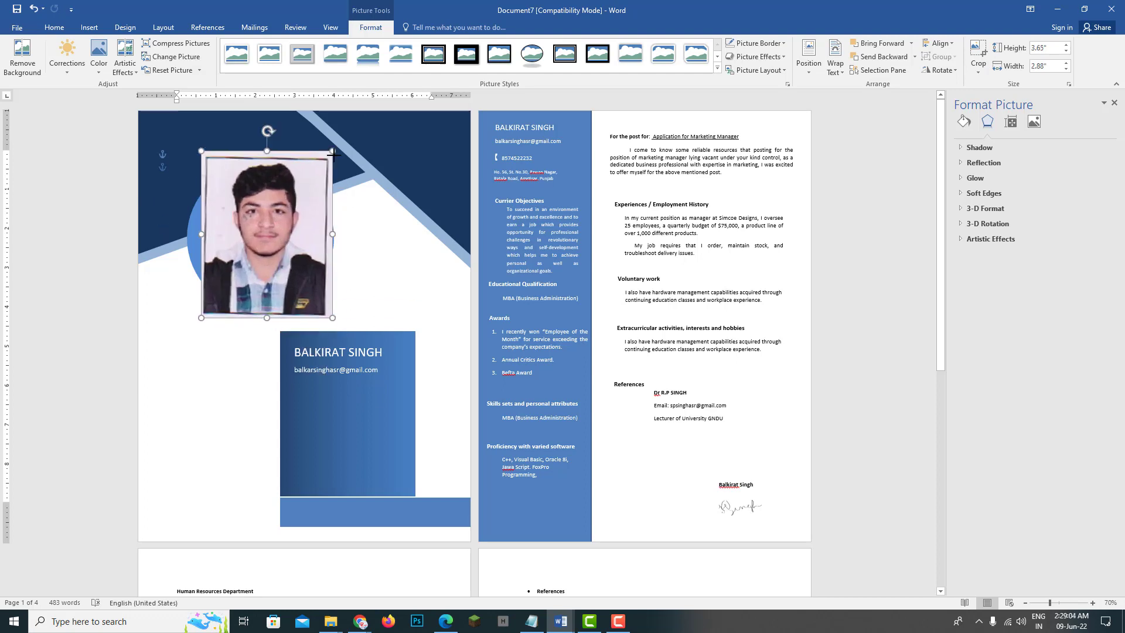
left_click_drag(303, 210, 303, 232)
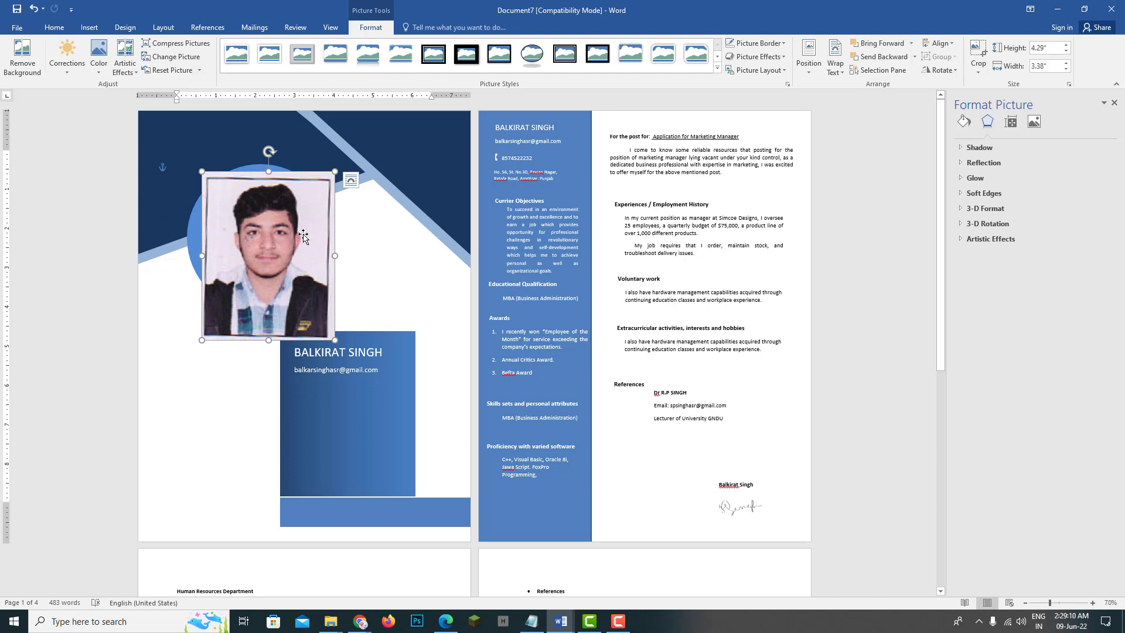
left_click_drag(287, 223, 341, 201)
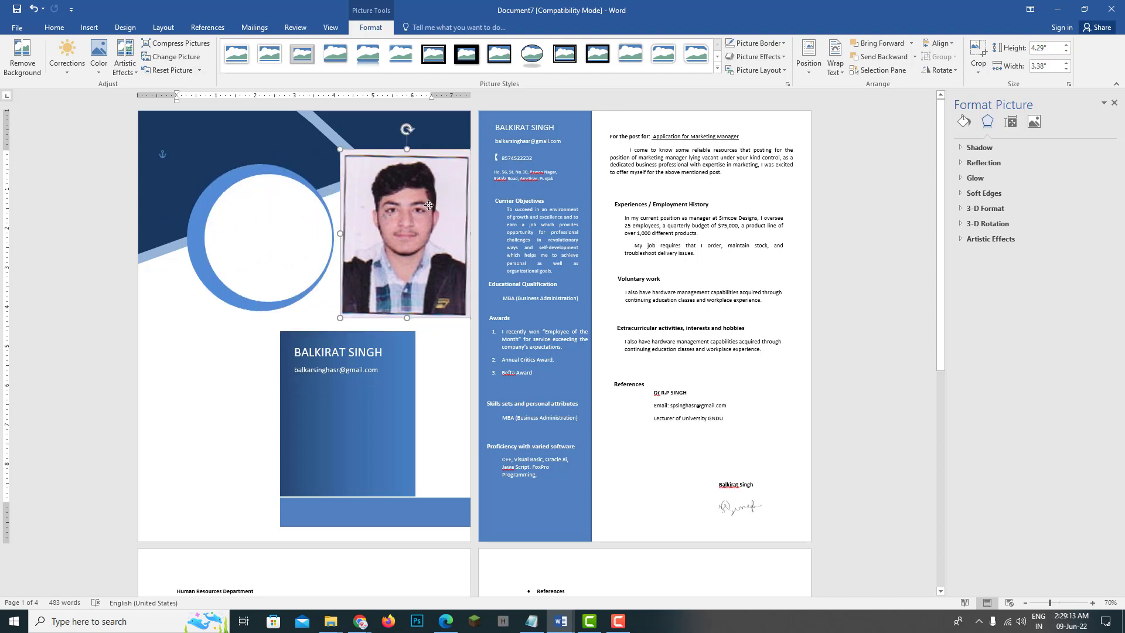
mouse_move(388, 150)
left_mouse_down()
mouse_move(322, 259)
mouse_move(379, 279)
left_mouse_up()
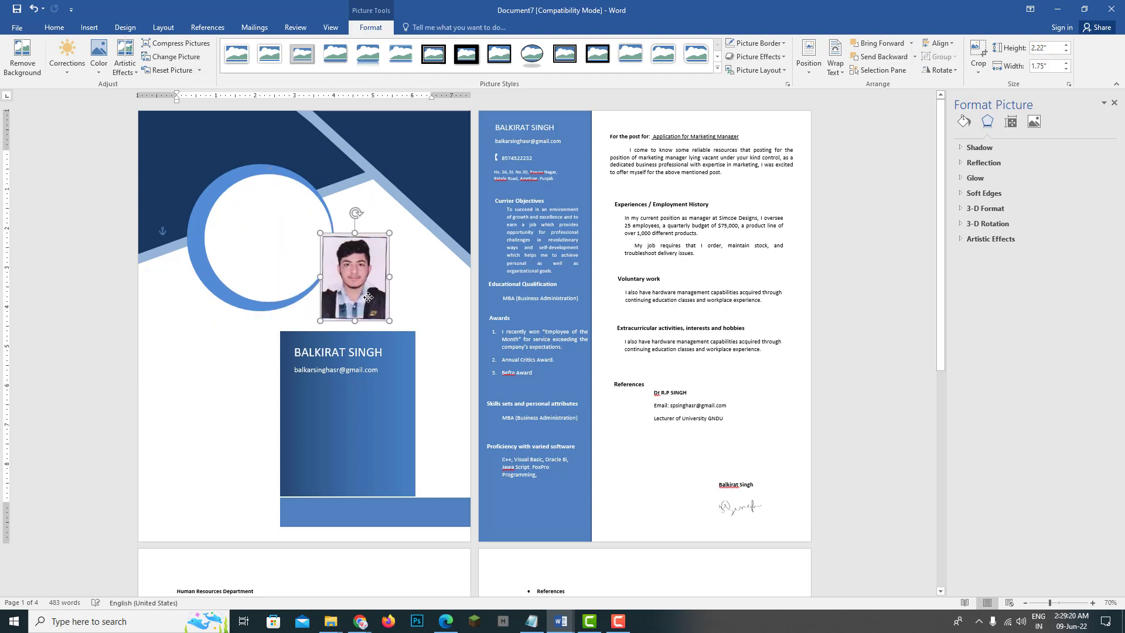
left_click(188, 299)
Draw a rectangle over the photo with No Fill and a 6 pt outline
left_click(378, 250)
left_click(89, 27)
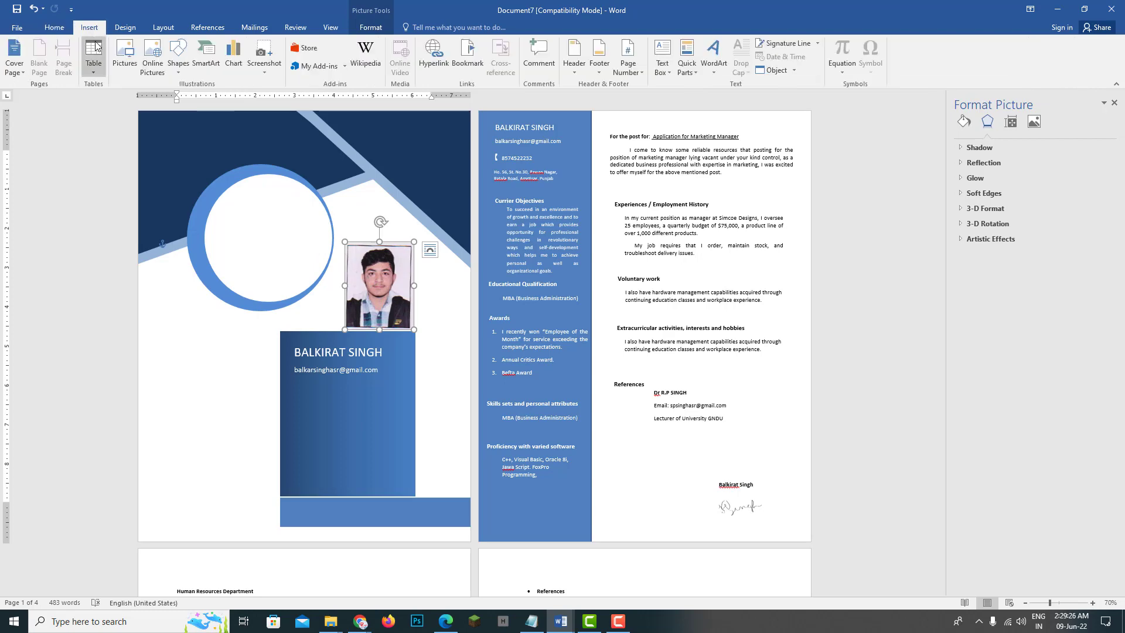
left_click(178, 56)
left_click(208, 96)
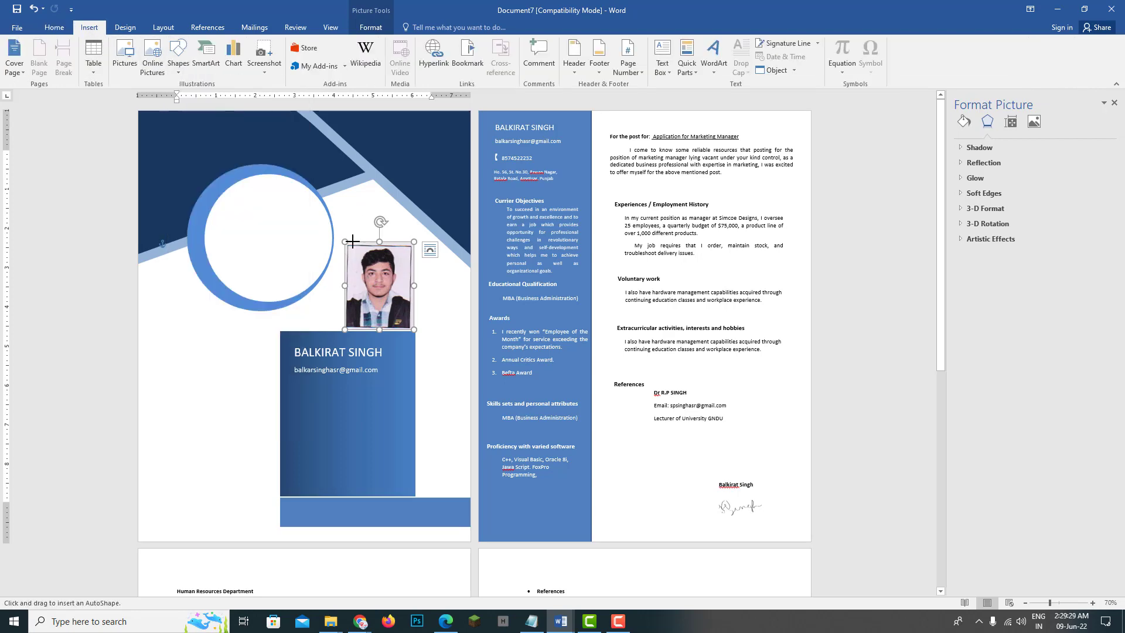
left_click_drag(345, 241, 415, 331)
left_click(418, 43)
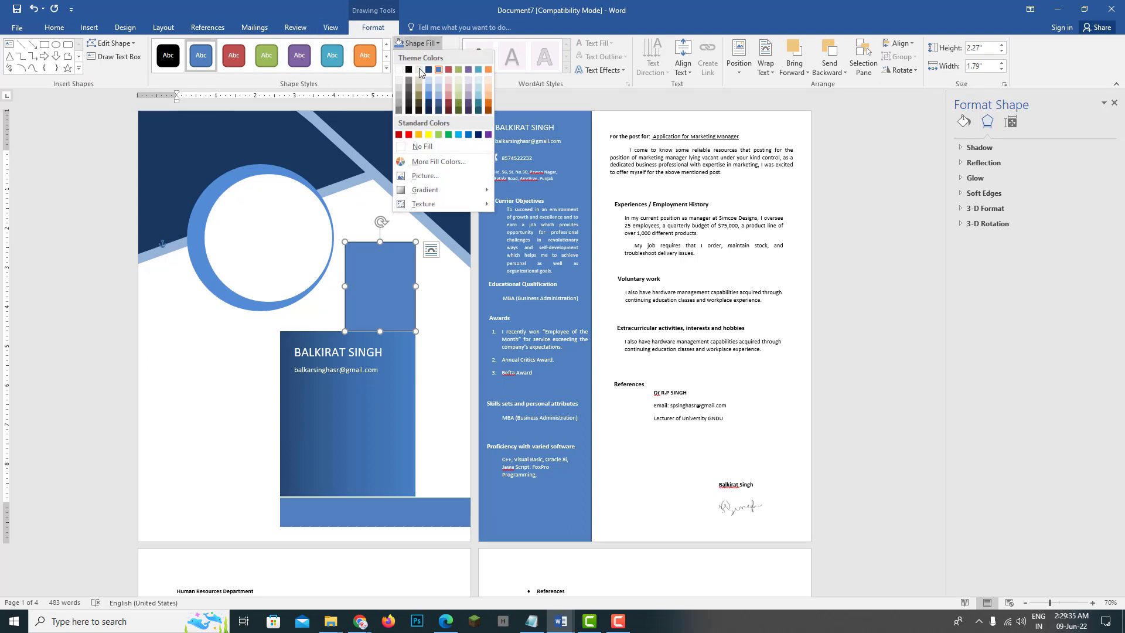
left_click(422, 147)
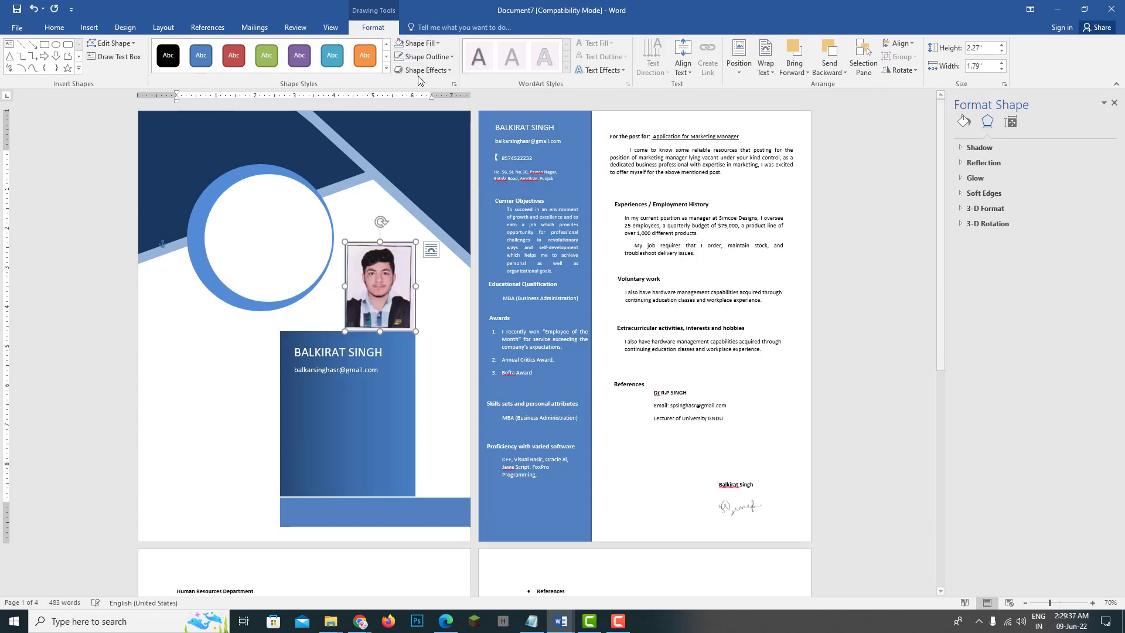
left_click(452, 58)
mouse_move(423, 189)
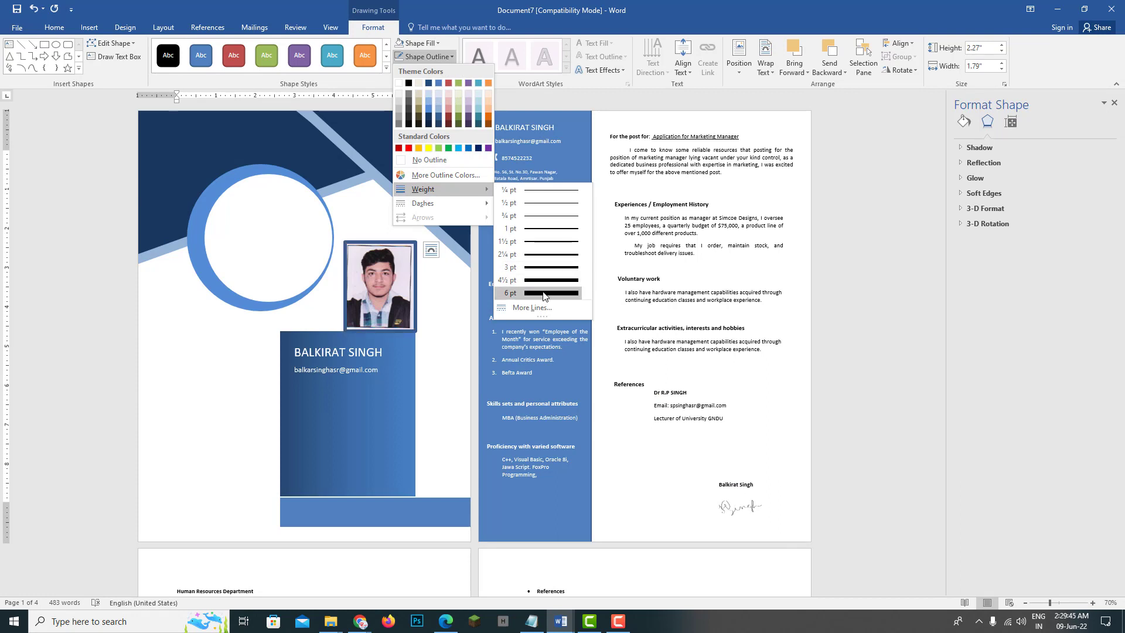
left_click(544, 293)
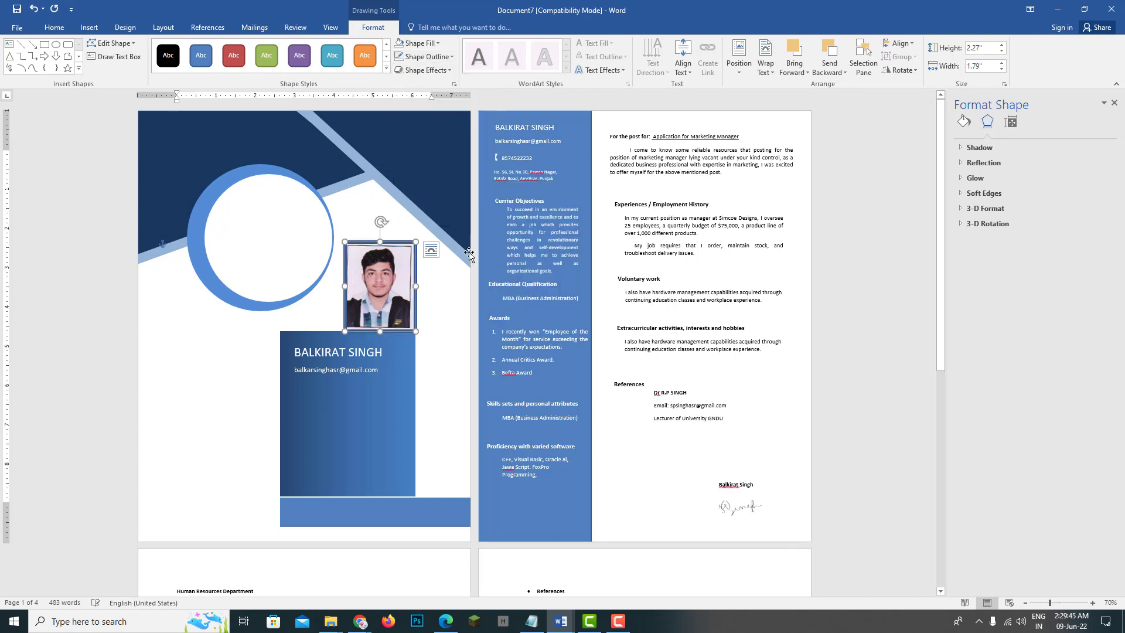
left_click(431, 275)
left_click(393, 269)
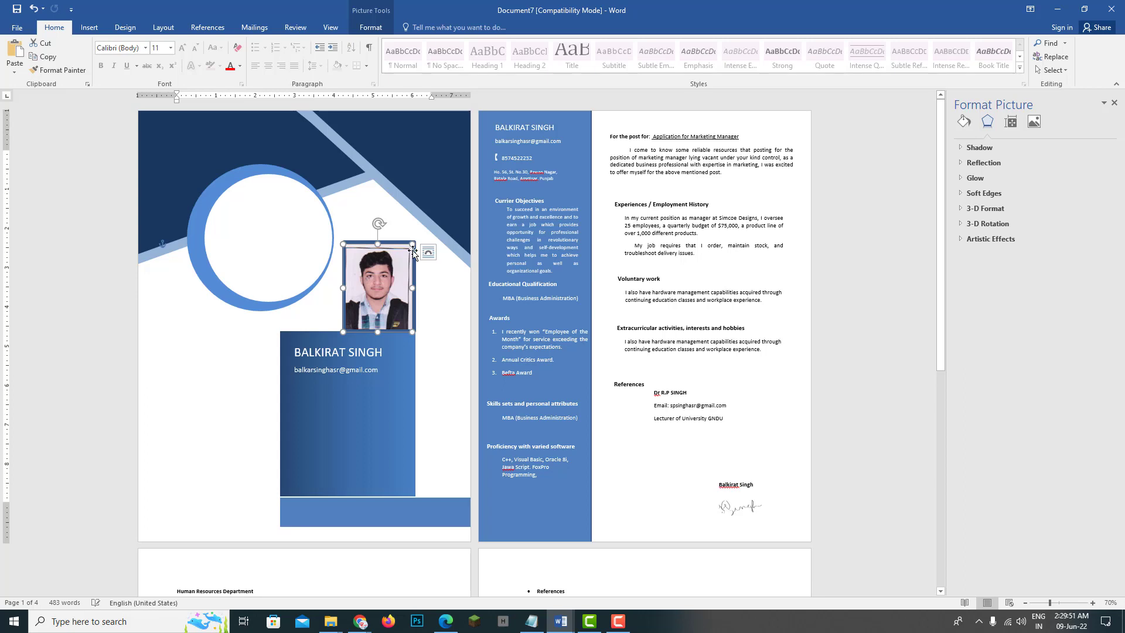
Crop the photo's top, right, left and bottom edges to 2.27 × 1.74 inches
left_click_drag(414, 241, 417, 237)
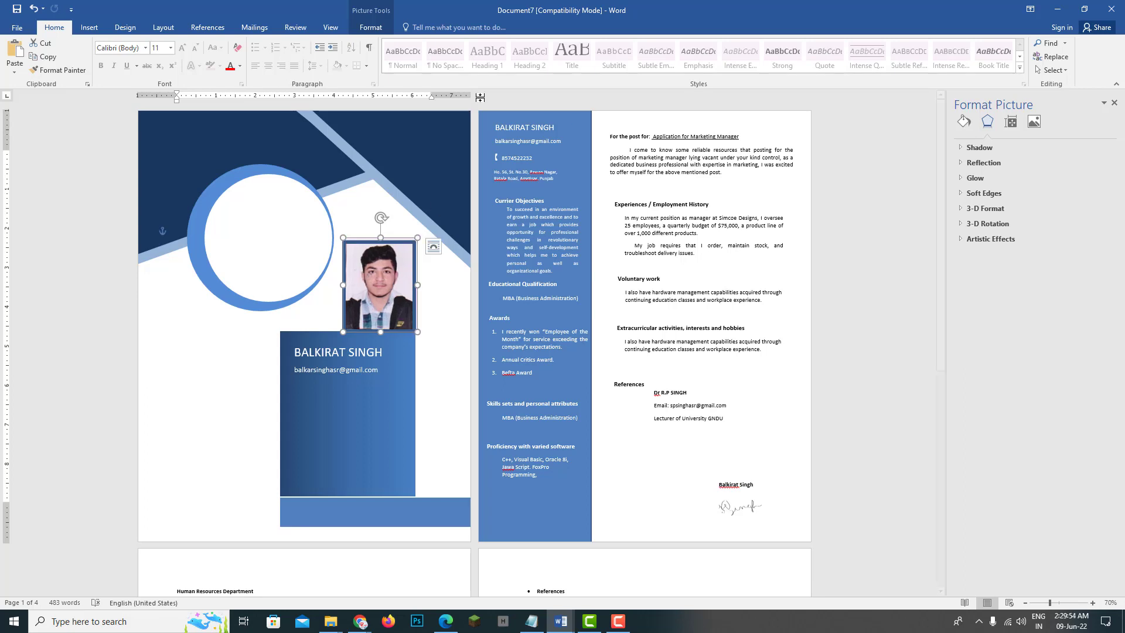
left_click(370, 28)
left_click(939, 44)
left_click(974, 47)
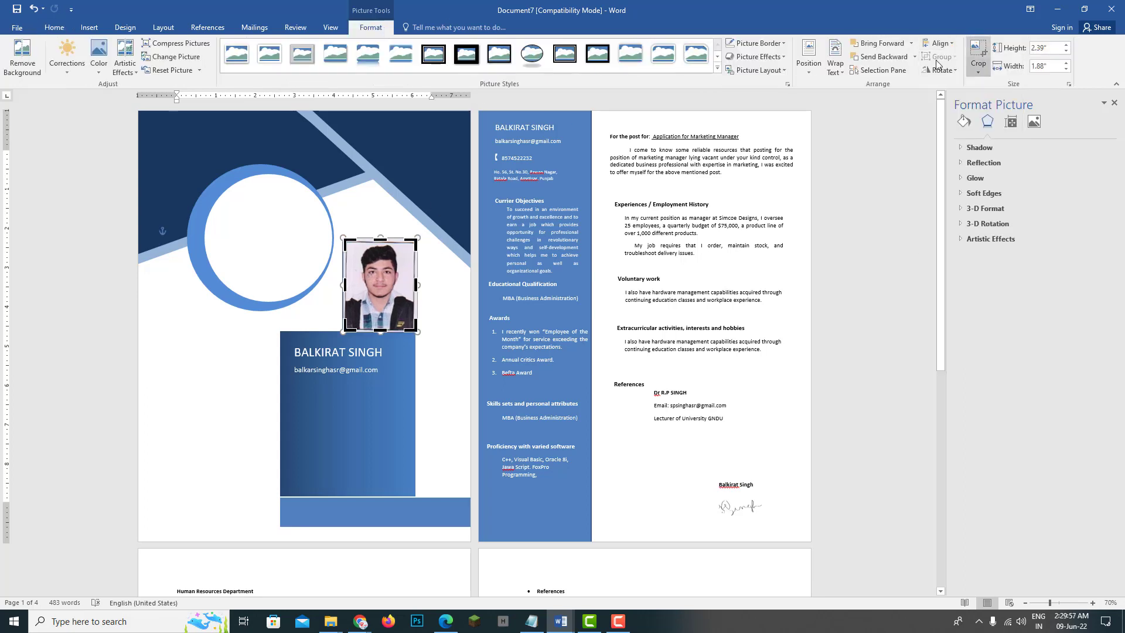
left_click_drag(381, 240, 381, 244)
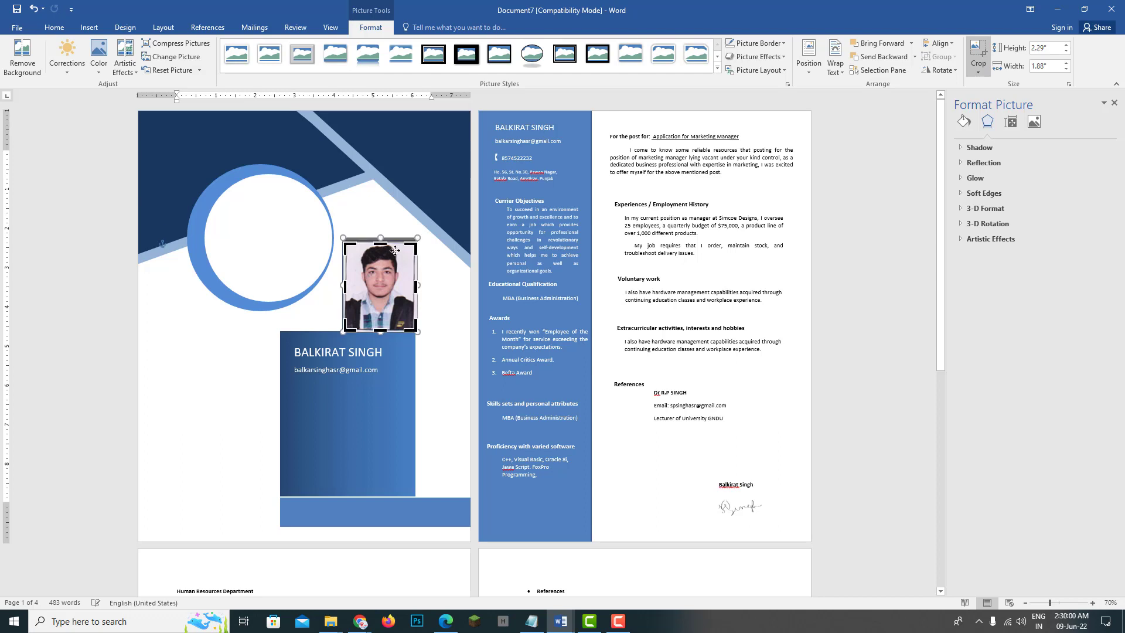
left_click_drag(423, 285, 415, 285)
left_click_drag(344, 286, 347, 285)
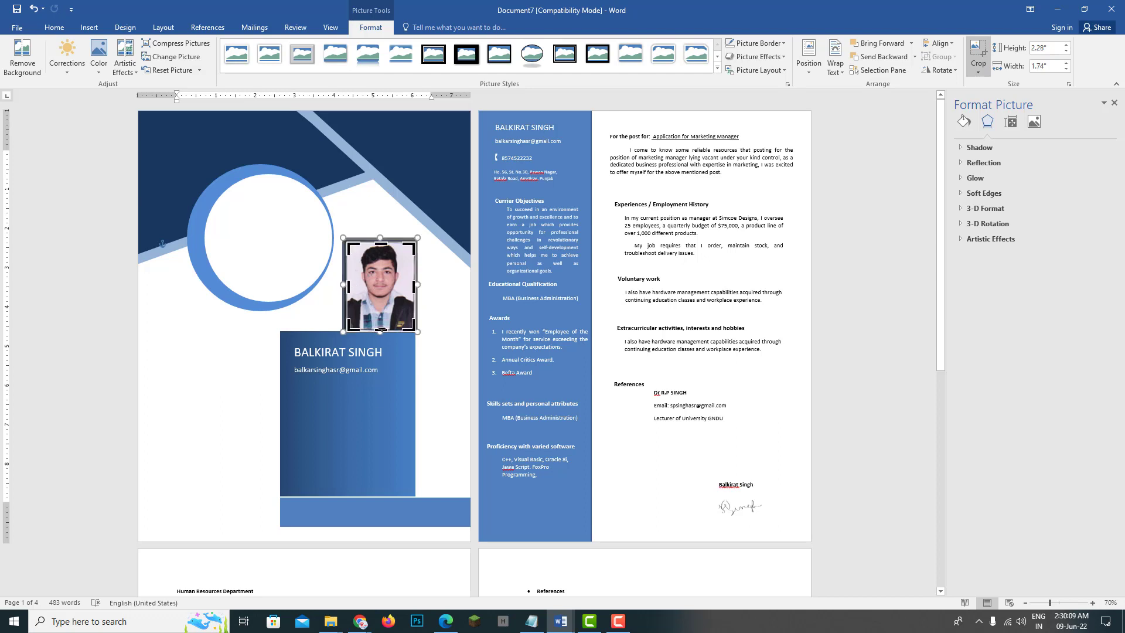
left_click_drag(381, 330, 383, 330)
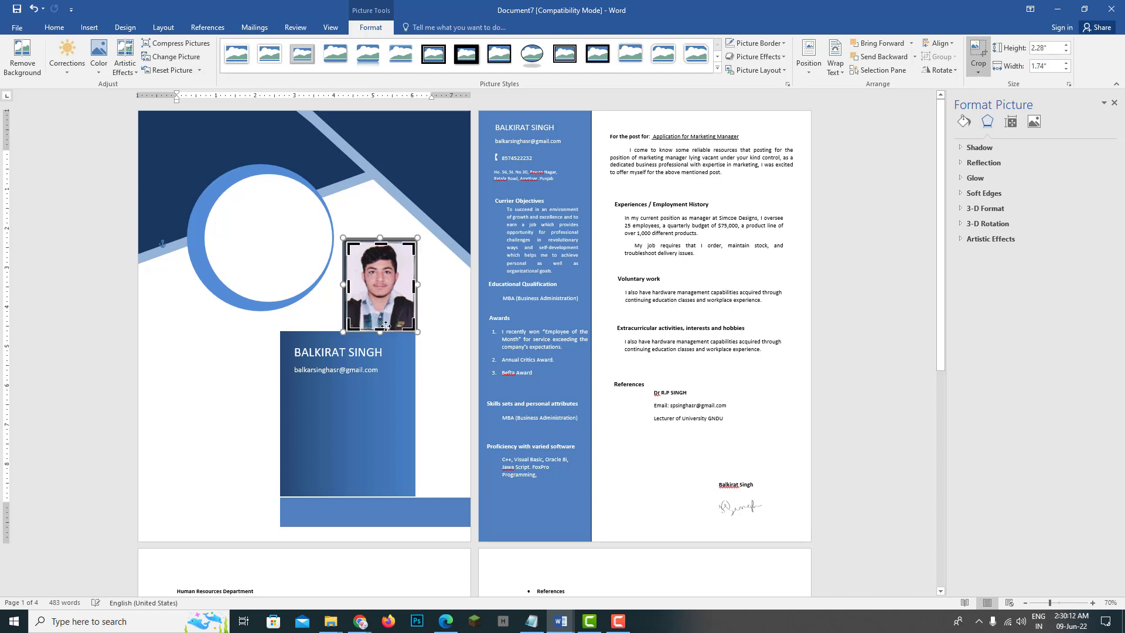
left_click(457, 294)
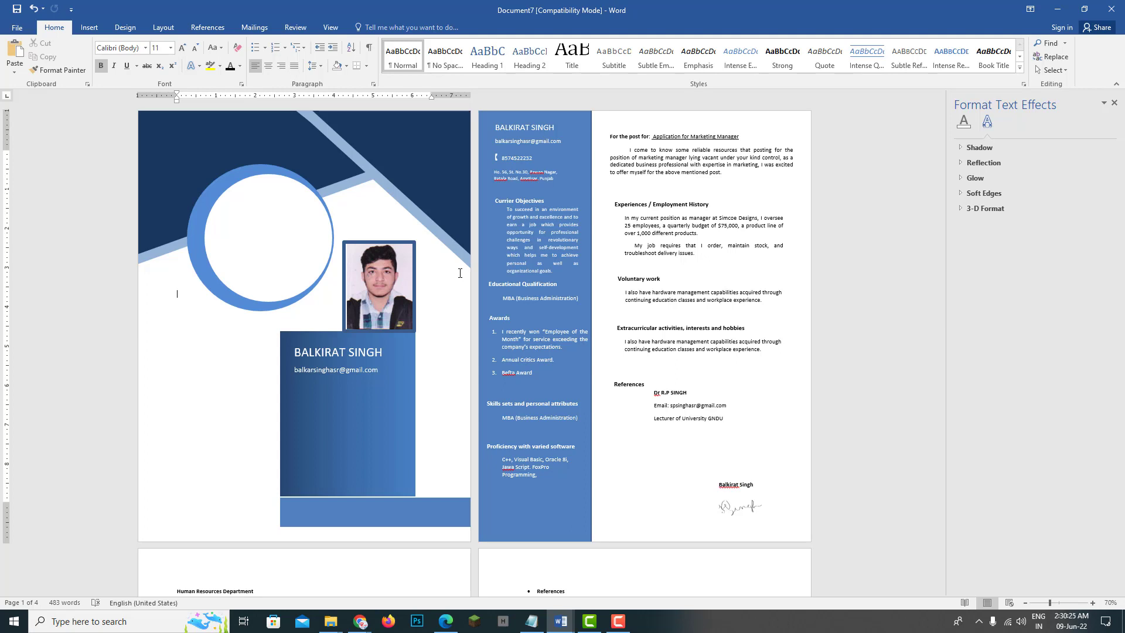
Paste a copy of the name text box into the white circle and make its text black
left_click(272, 269)
left_click(272, 269)
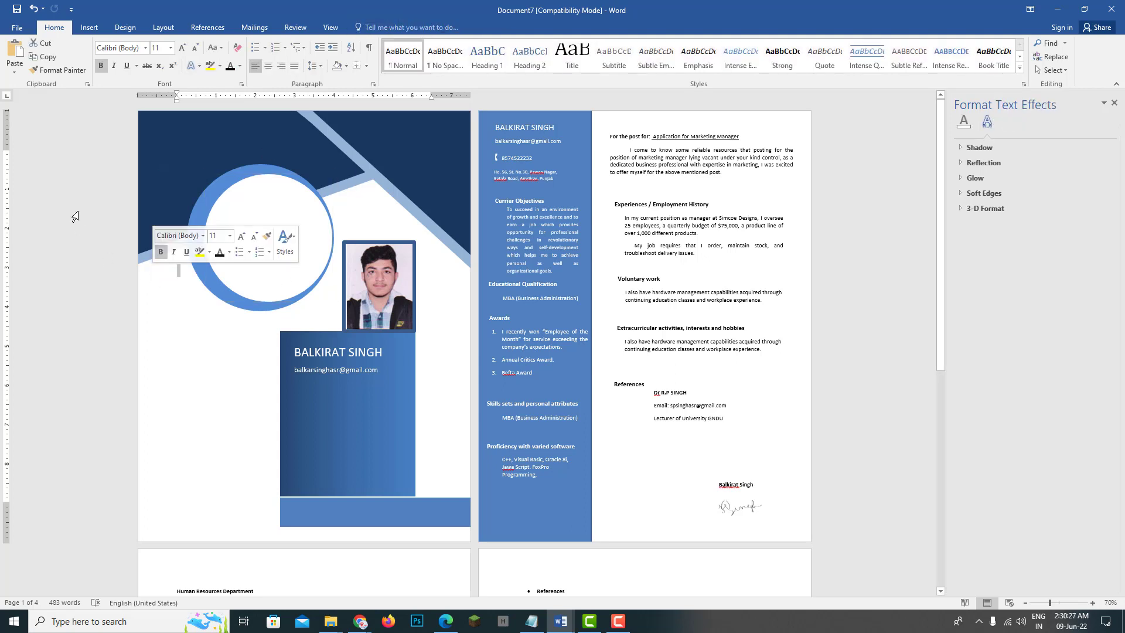
left_click(183, 50)
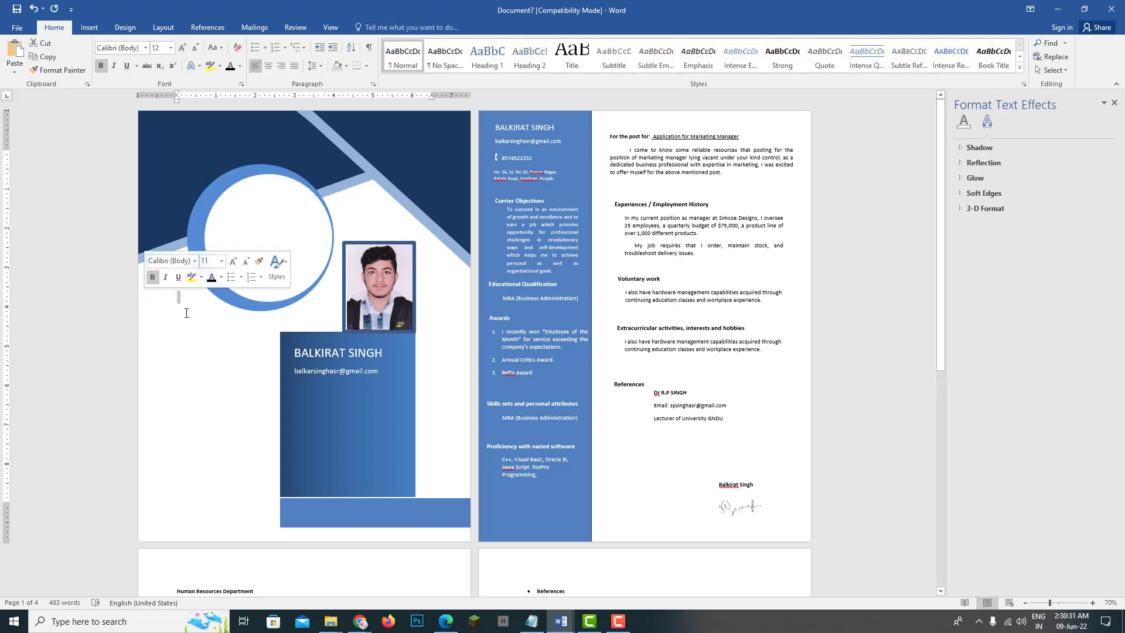
left_click(320, 344)
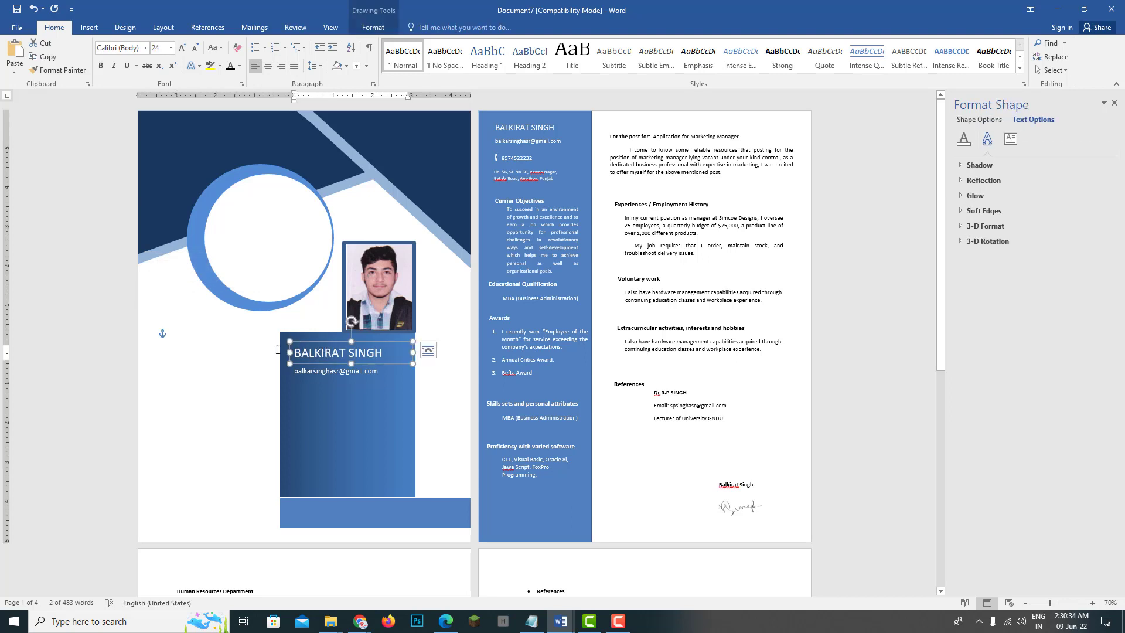
key("ctrl+v")
left_click_drag(269, 348, 305, 225)
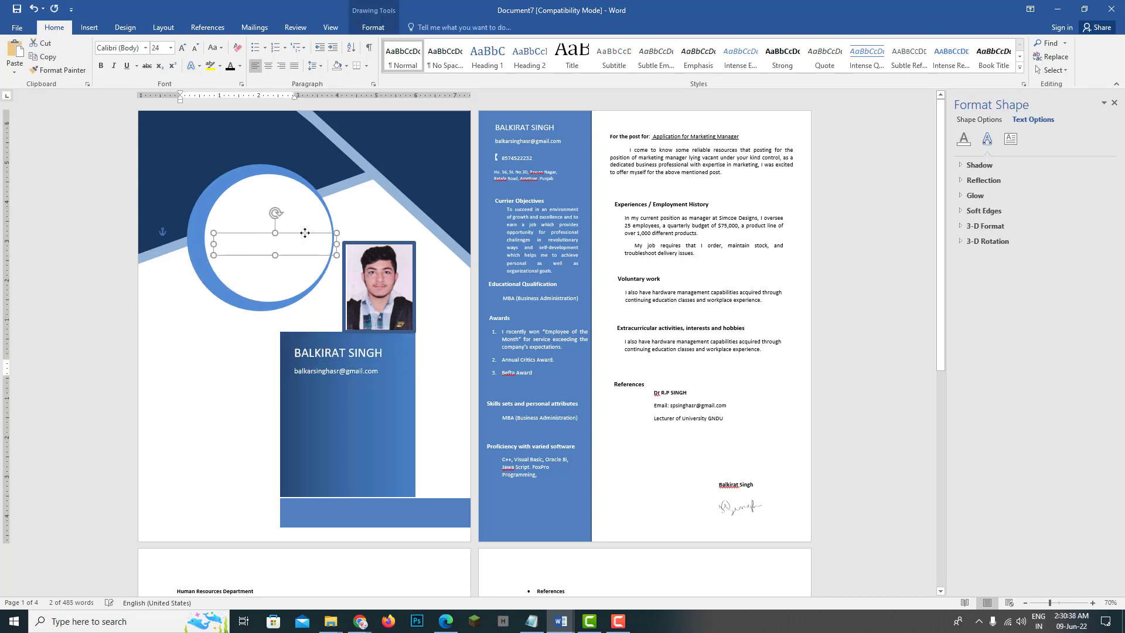
left_click(231, 66)
Type the year, enlarge it to 80 pt, and widen the box so '2022' fits
type("2022")
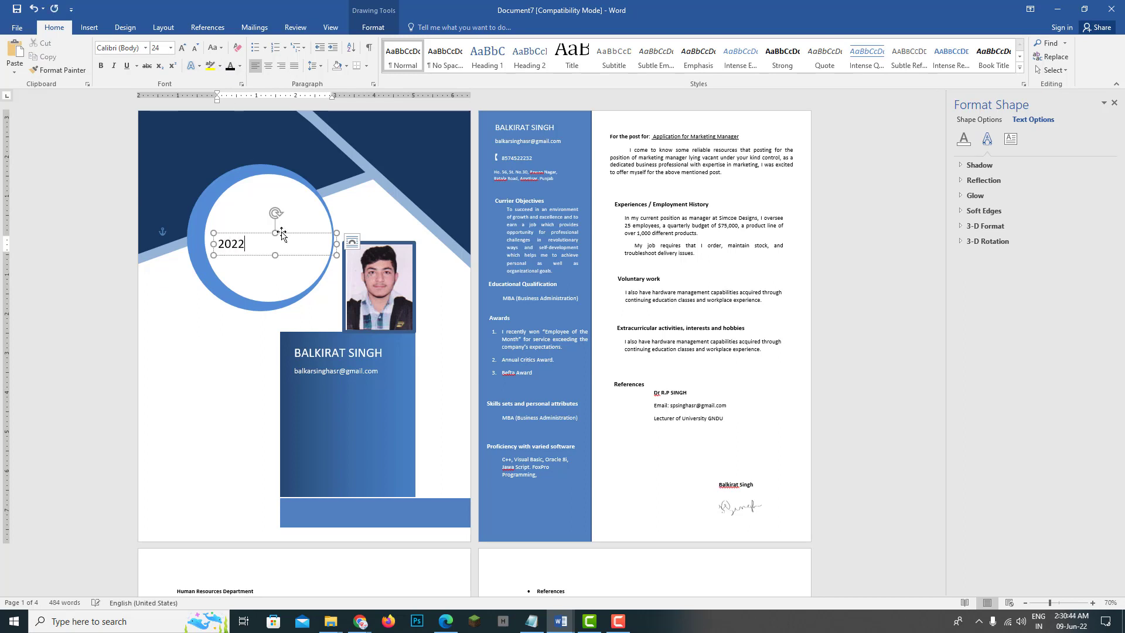
left_click_drag(337, 256, 290, 280)
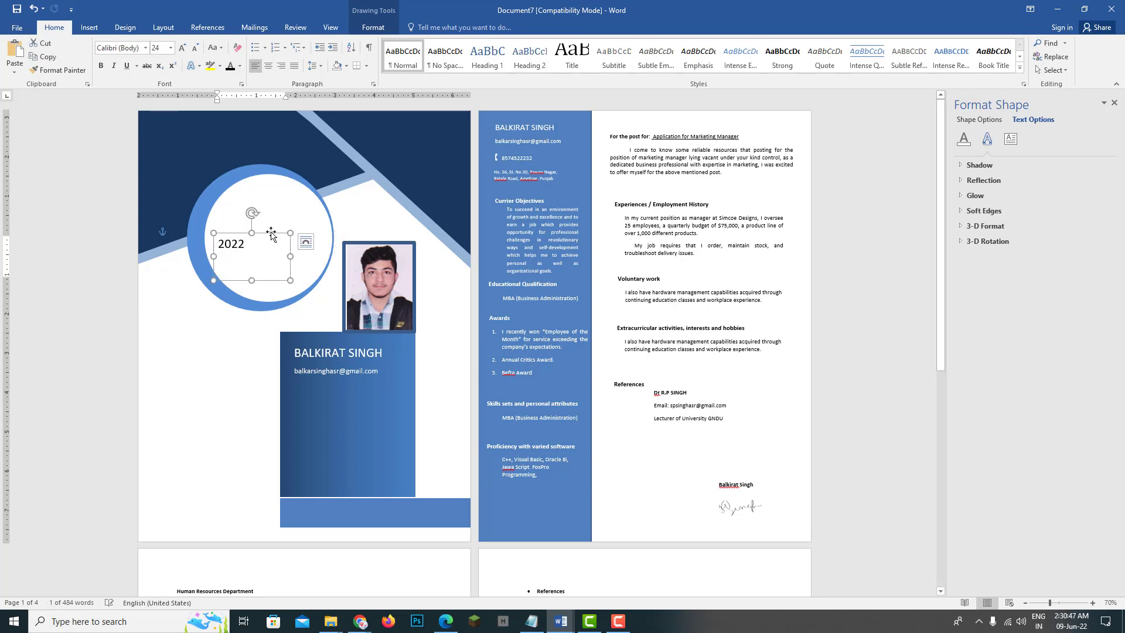
left_click(182, 48)
left_click(182, 47)
left_click(182, 47)
left_click(182, 47)
left_click(182, 48)
left_click(182, 47)
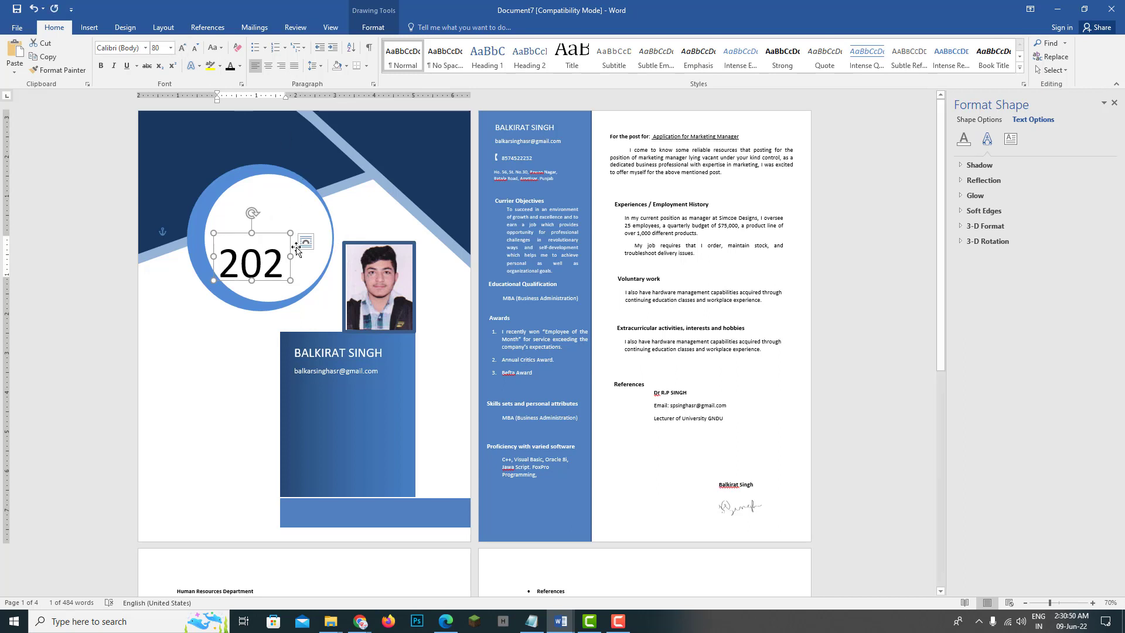
left_click_drag(290, 256, 315, 256)
key("Up")
key("Up")
key("Up")
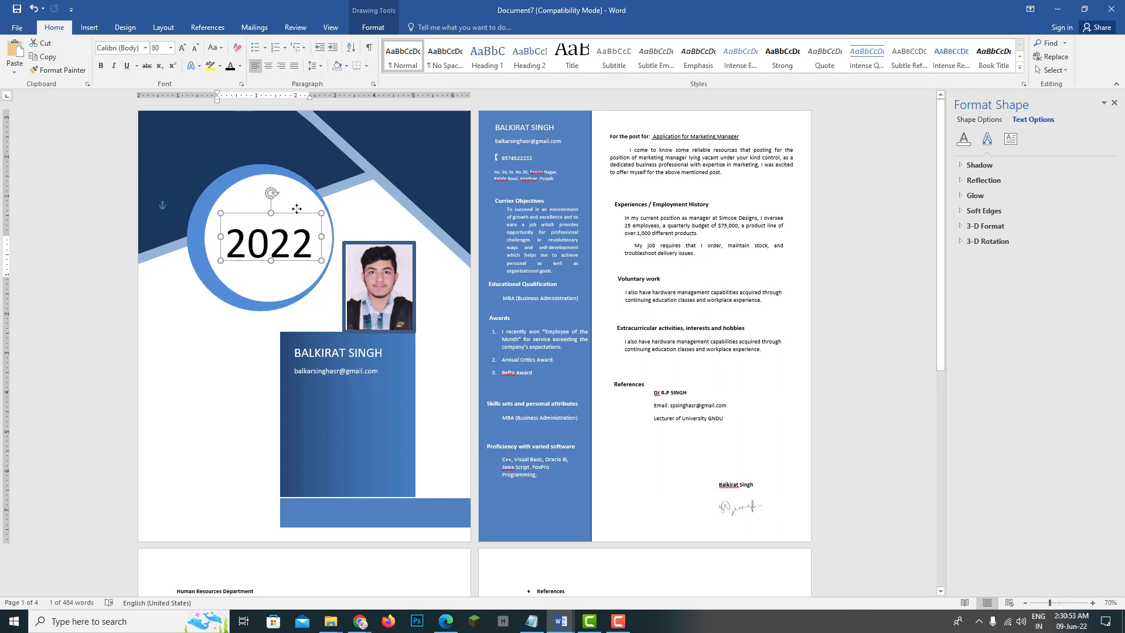
key("Up")
key("Up")
key("Up")
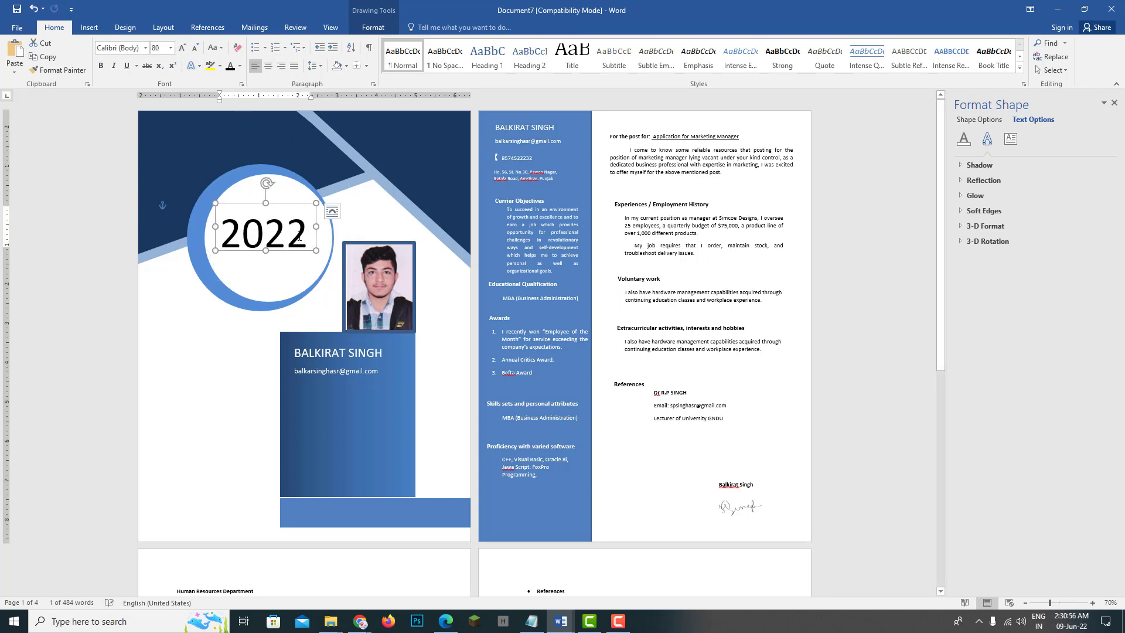
Append '-23' to make '2022-23', set it to 48 pt and centre it in the circle
left_click(313, 234)
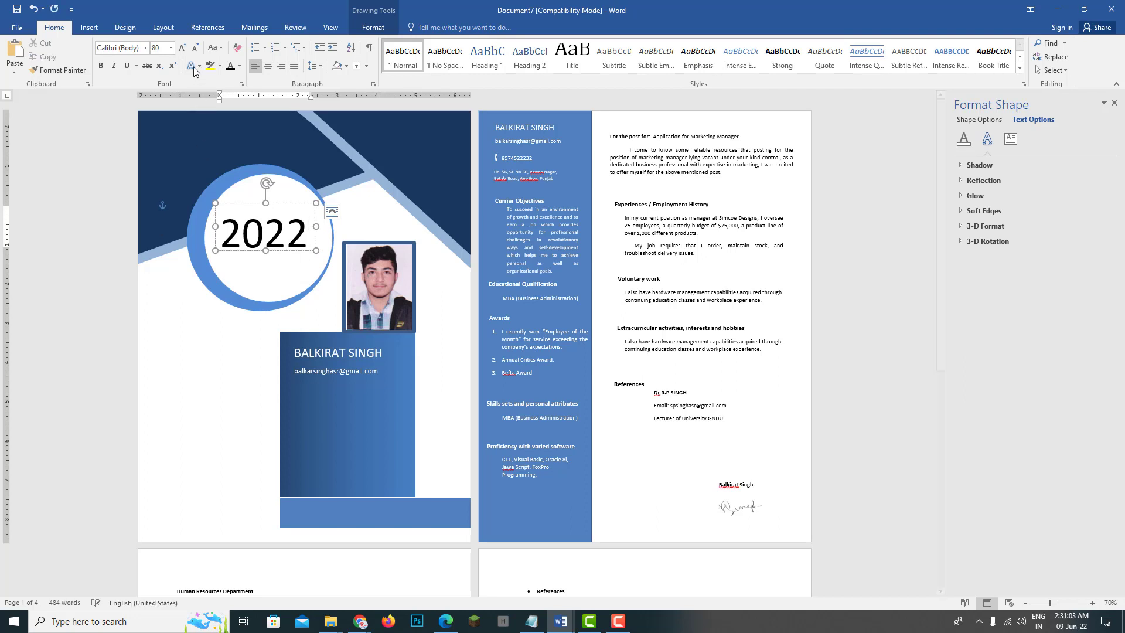
key("Escape")
type("-")
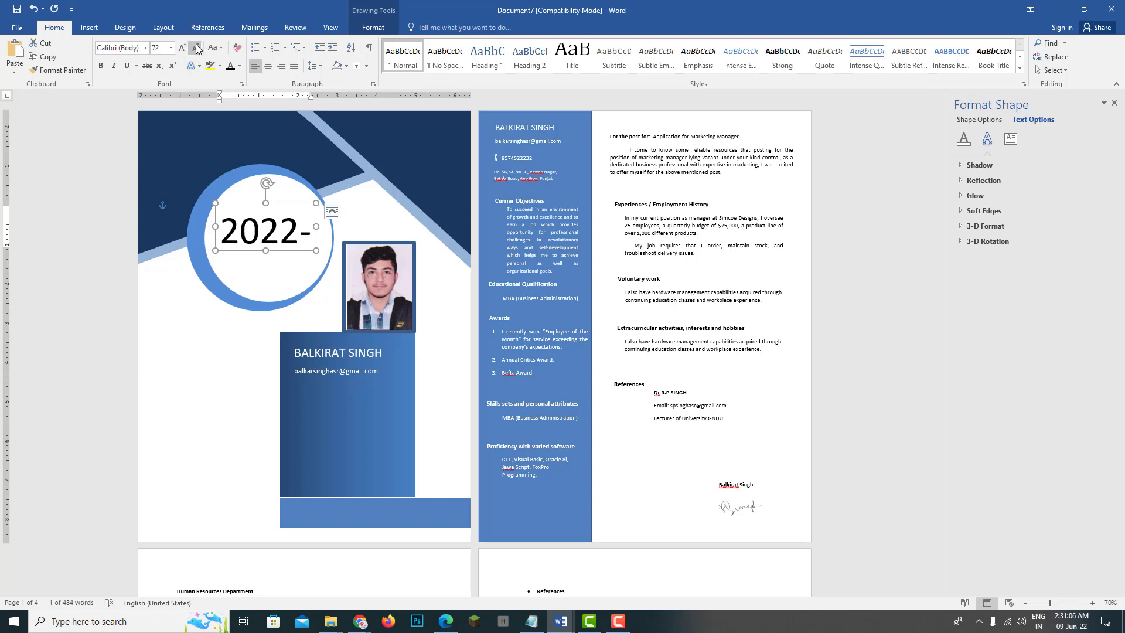
type("23")
key("ctrl+shift+comma")
key("ctrl+shift+comma")
key("ctrl+shift+comma")
left_click(182, 48)
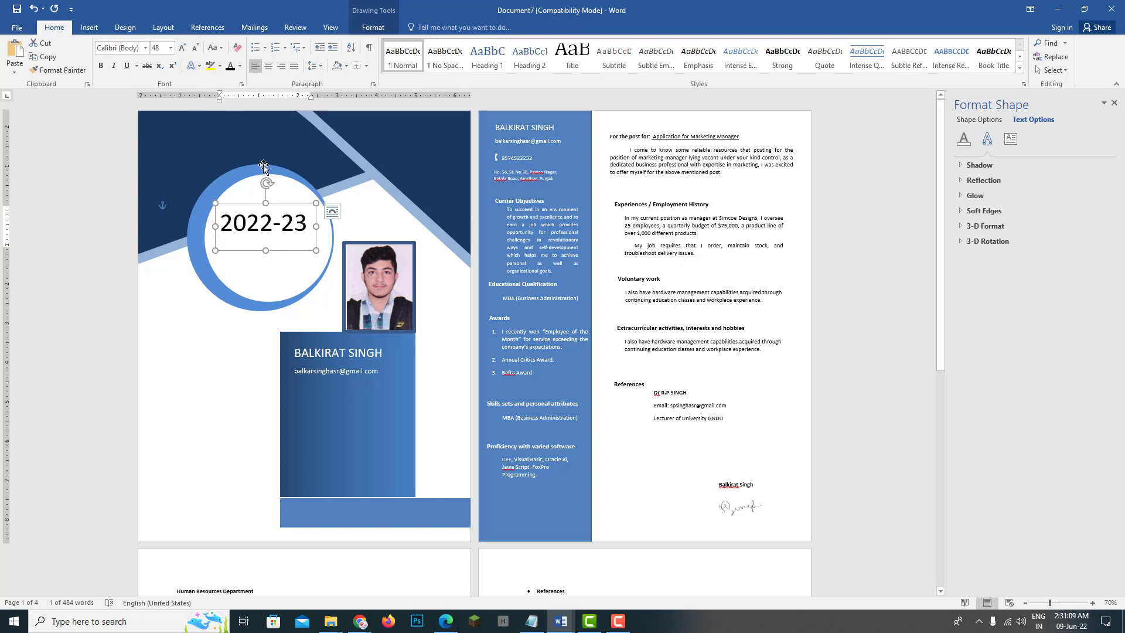
left_click_drag(288, 201, 293, 220)
left_click(213, 339)
key("Return")
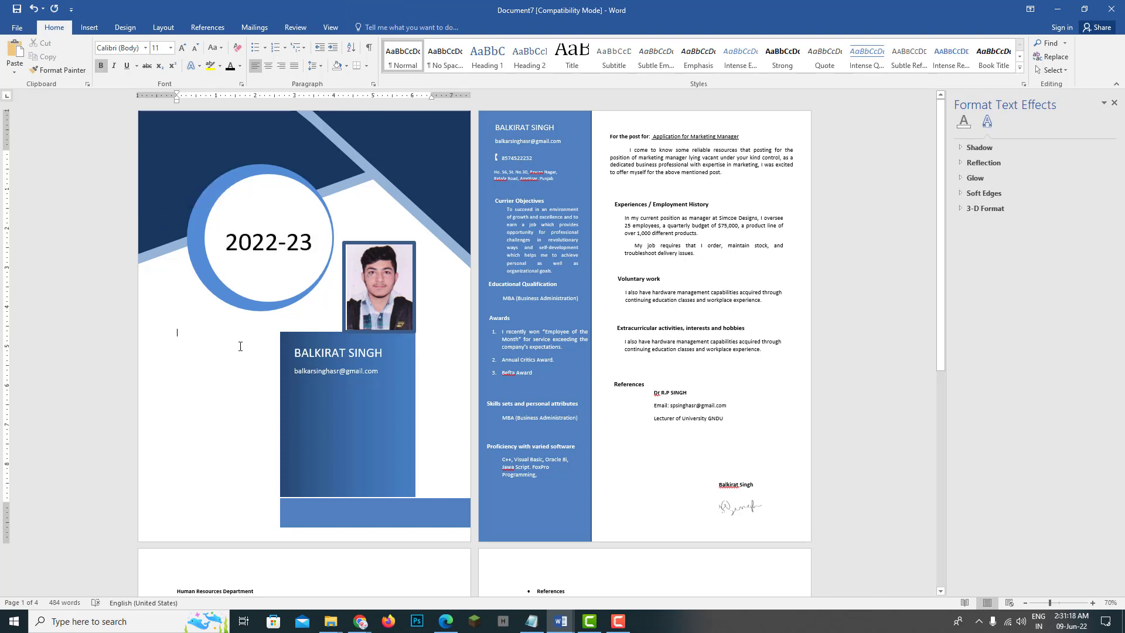
Draw a thin straight line beneath the '2022-23' label
left_click(89, 27)
left_click(178, 55)
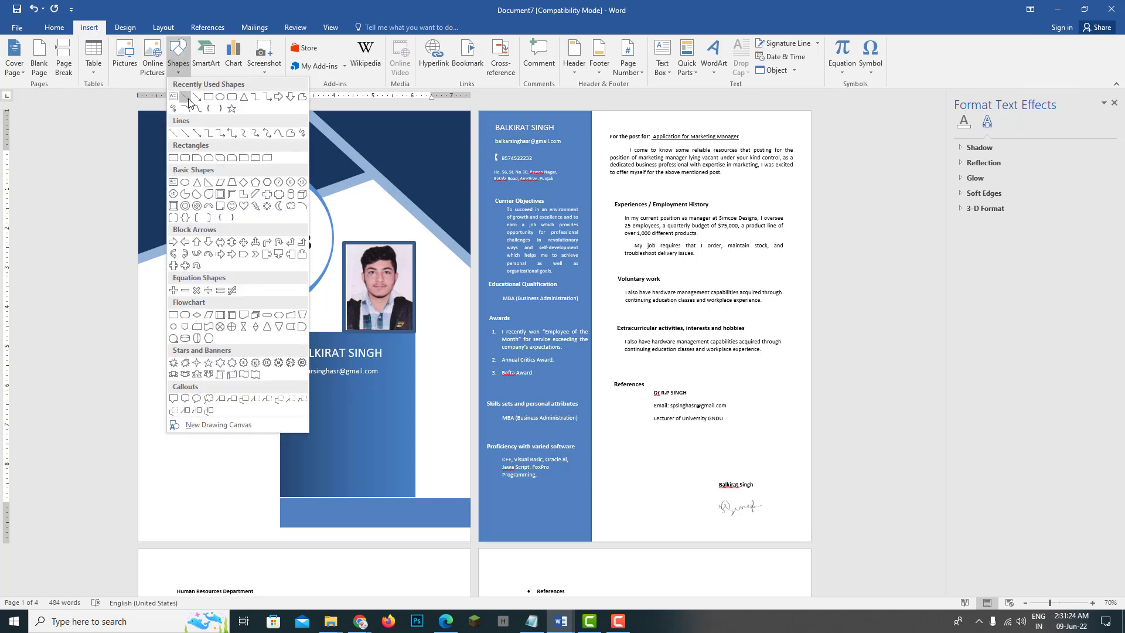
left_click(196, 97)
mouse_move(226, 253)
left_mouse_down()
mouse_move(319, 248)
mouse_move(310, 253)
left_mouse_up()
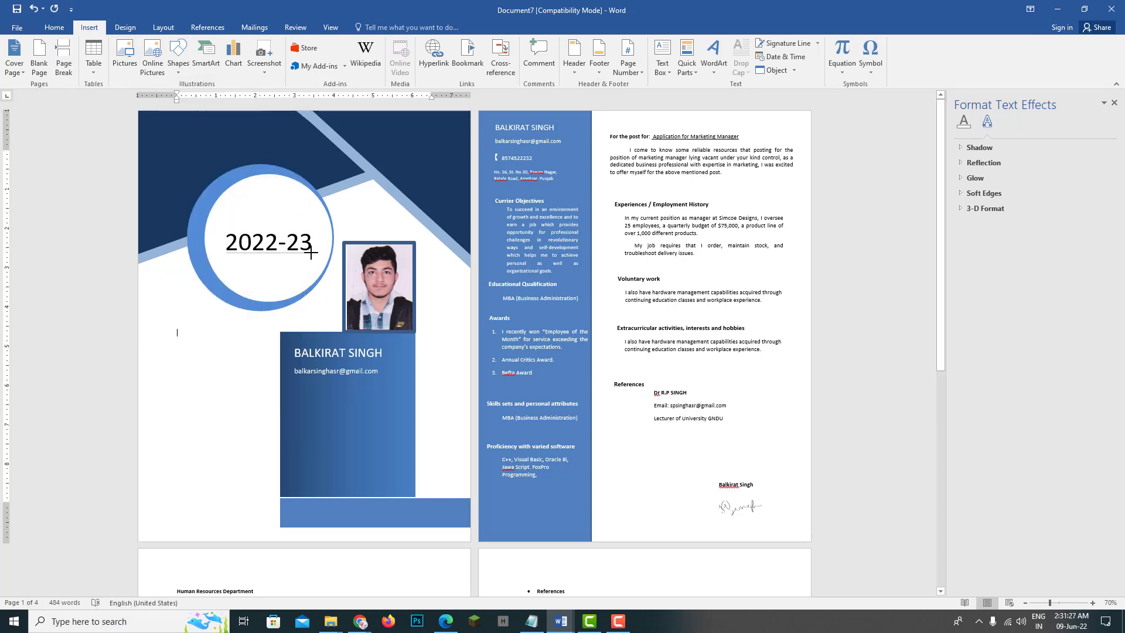
left_click(197, 340)
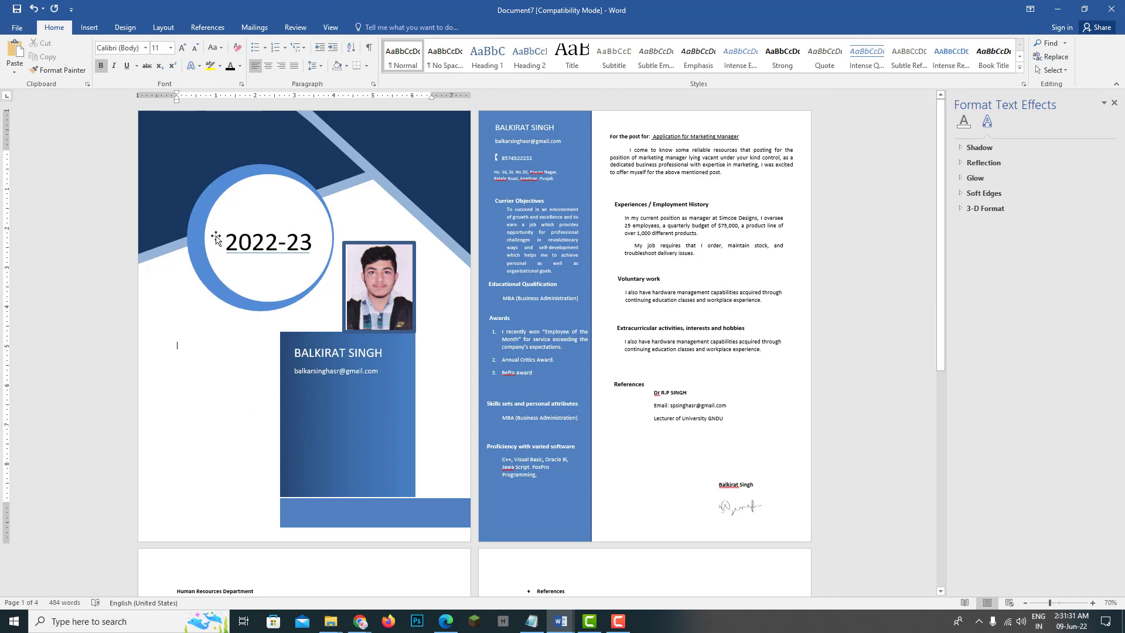
left_click(264, 255)
key("Escape")
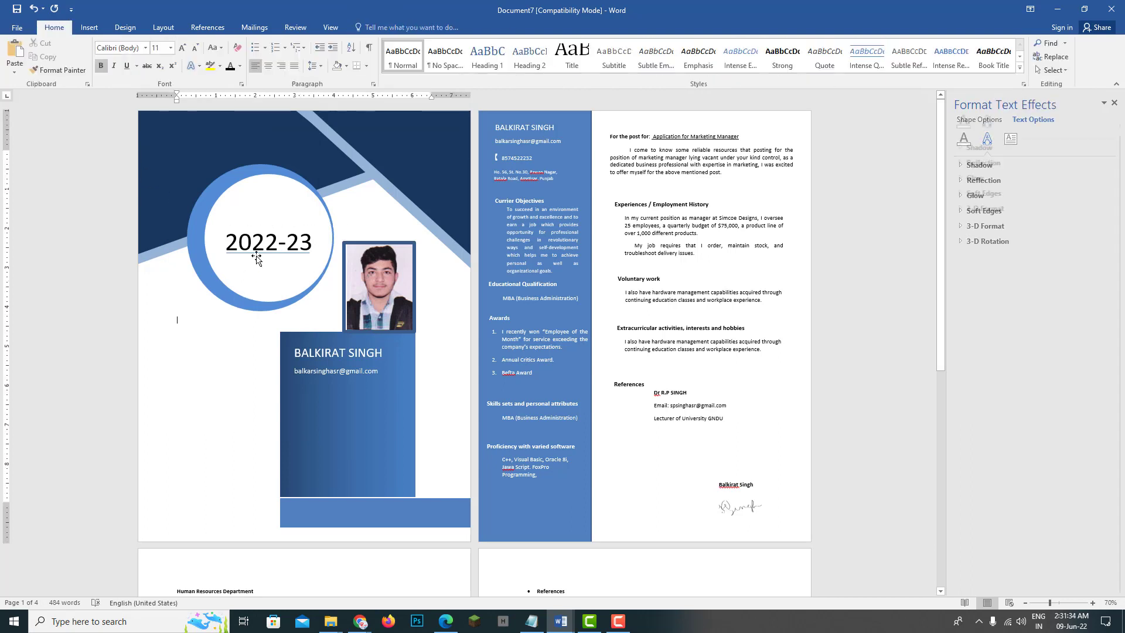
left_click(272, 257)
left_click(281, 259)
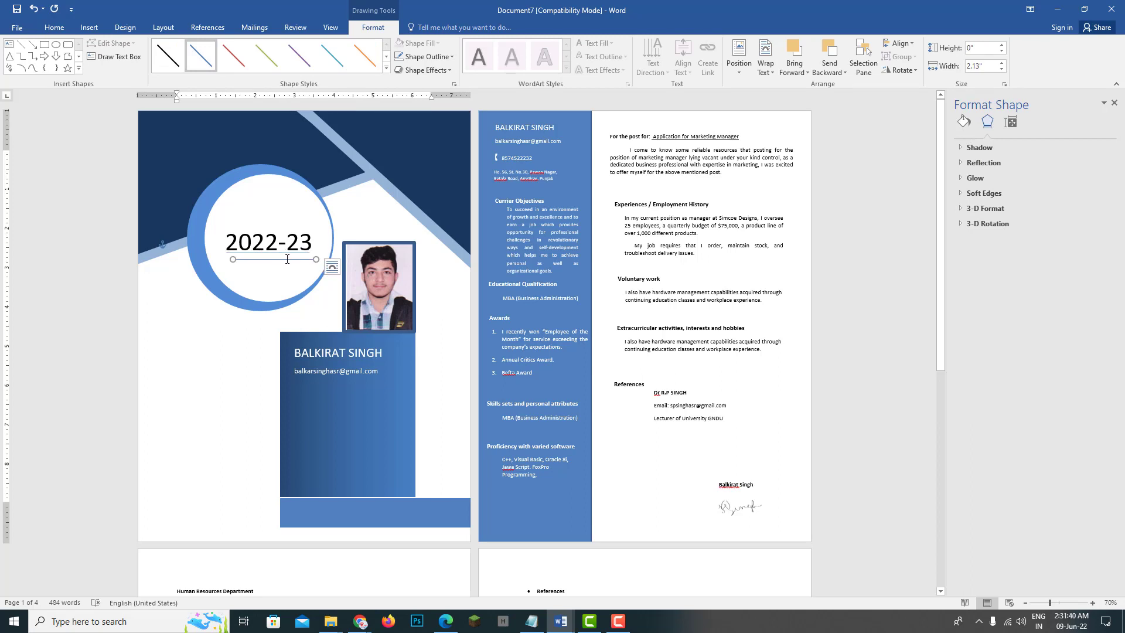
Place a copy of the underline at the lower left, undoing the stray vertical line
mouse_move(287, 260)
left_mouse_down()
mouse_move(227, 396)
mouse_move(170, 272)
left_mouse_up()
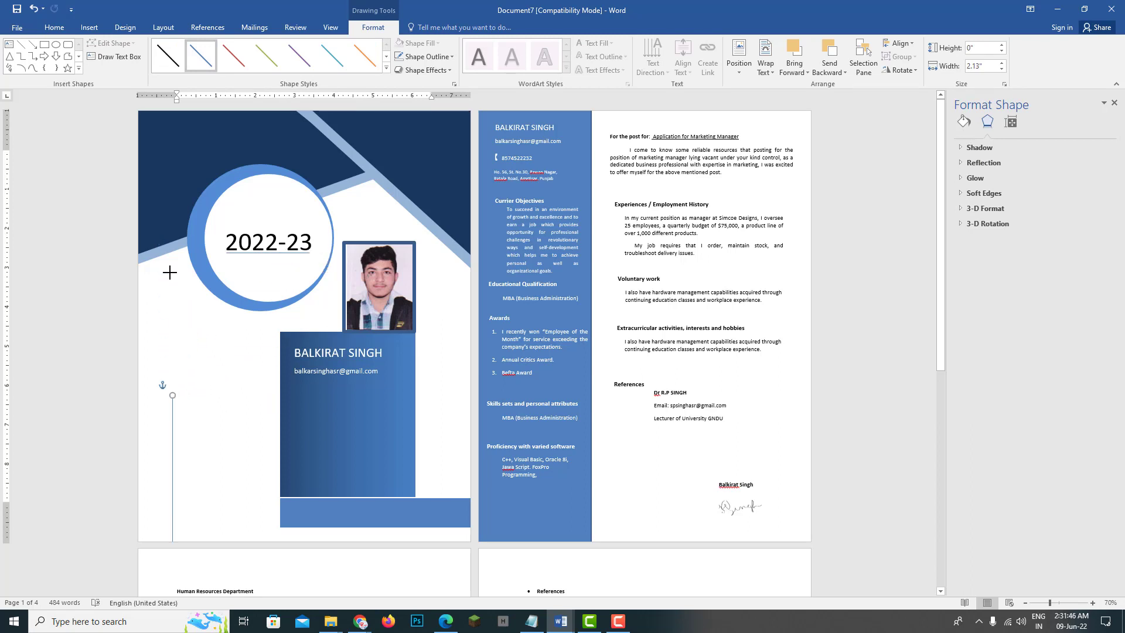
left_click(174, 408)
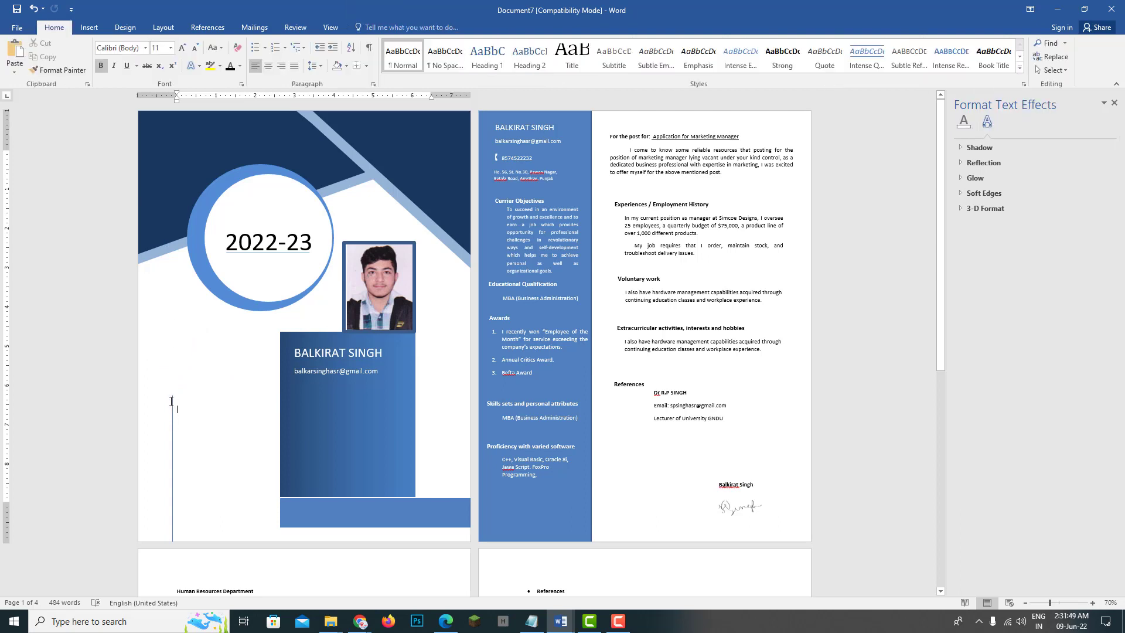
left_click(172, 401)
left_click_drag(164, 434, 172, 416)
key("ctrl+z")
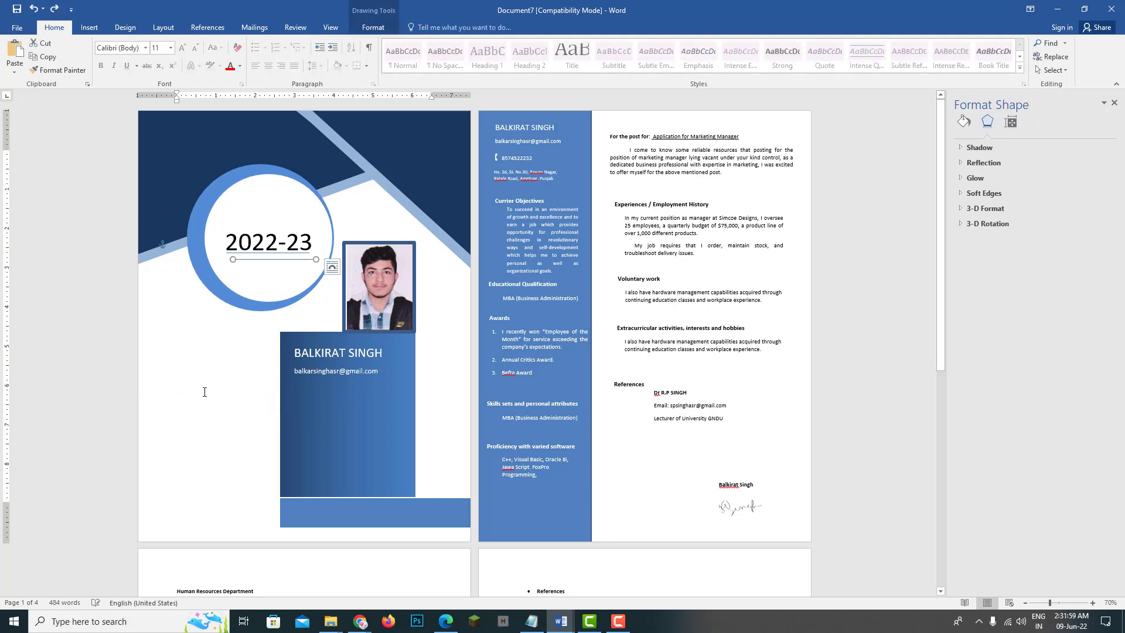
left_click_drag(271, 260, 265, 253)
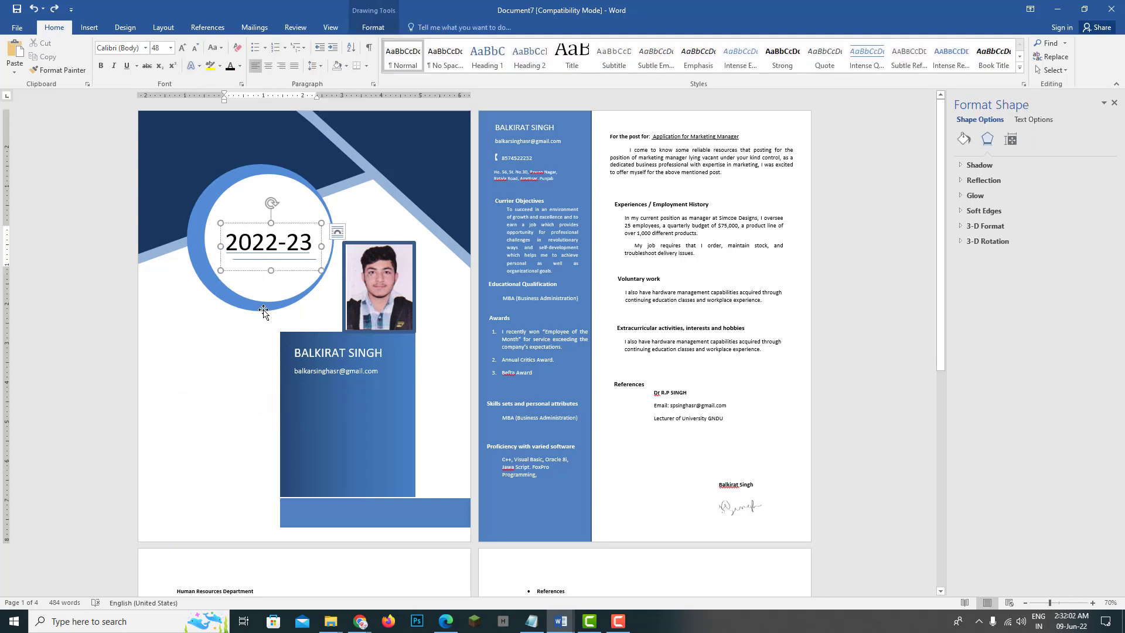
left_click(240, 320)
key("ctrl+z")
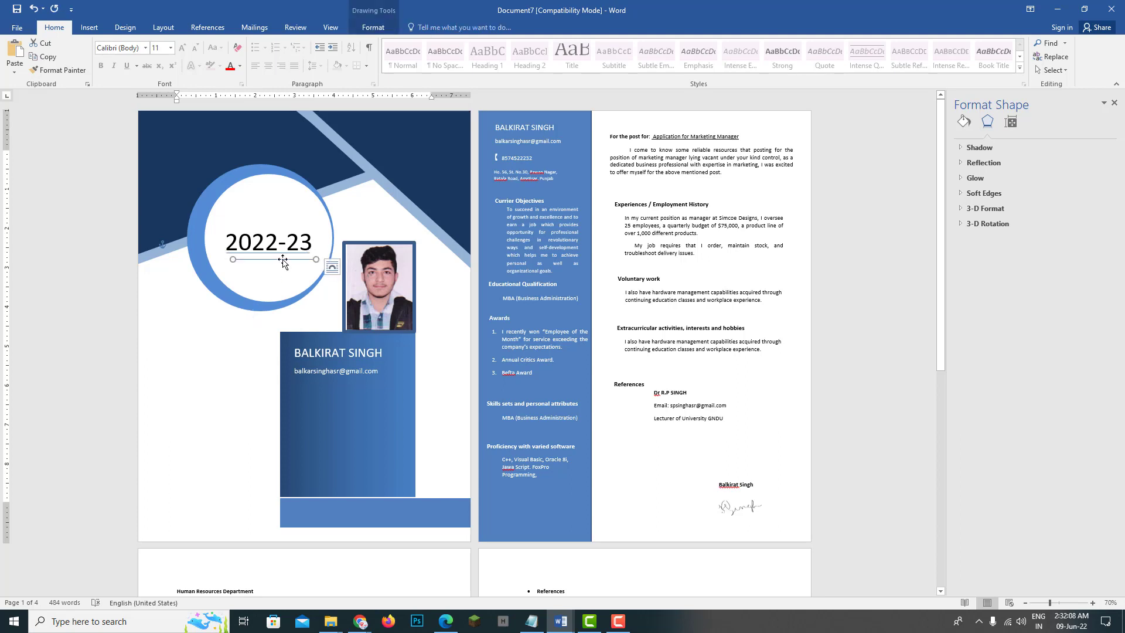
left_click_drag(283, 261, 205, 387)
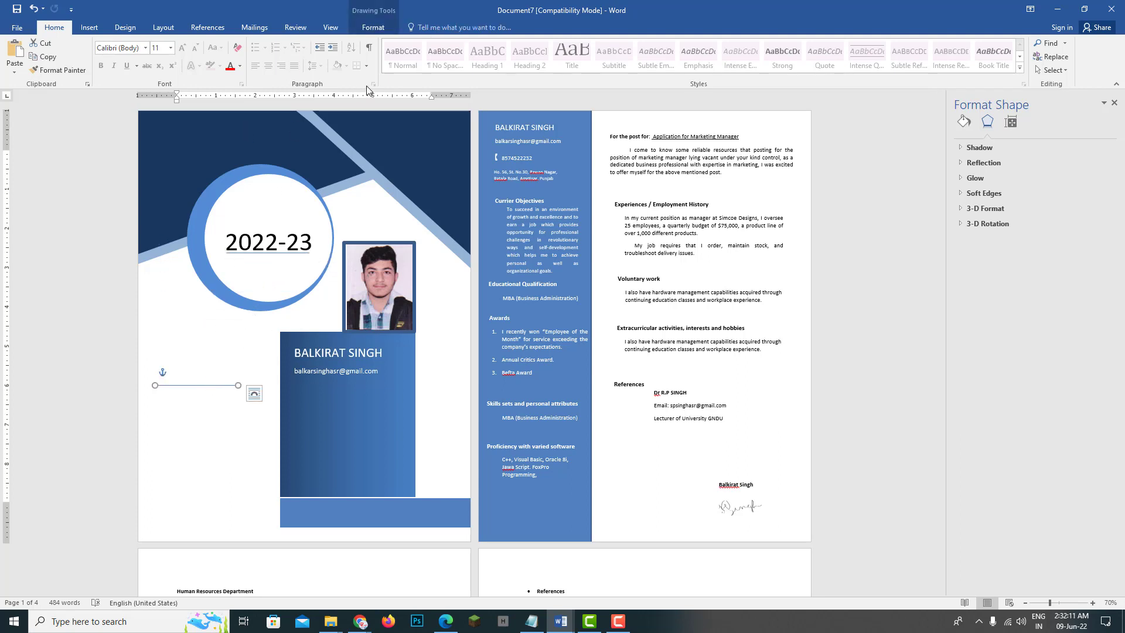
Set the vertical blue line's outline weight to 2¼ pt
left_click(373, 27)
left_click(425, 56)
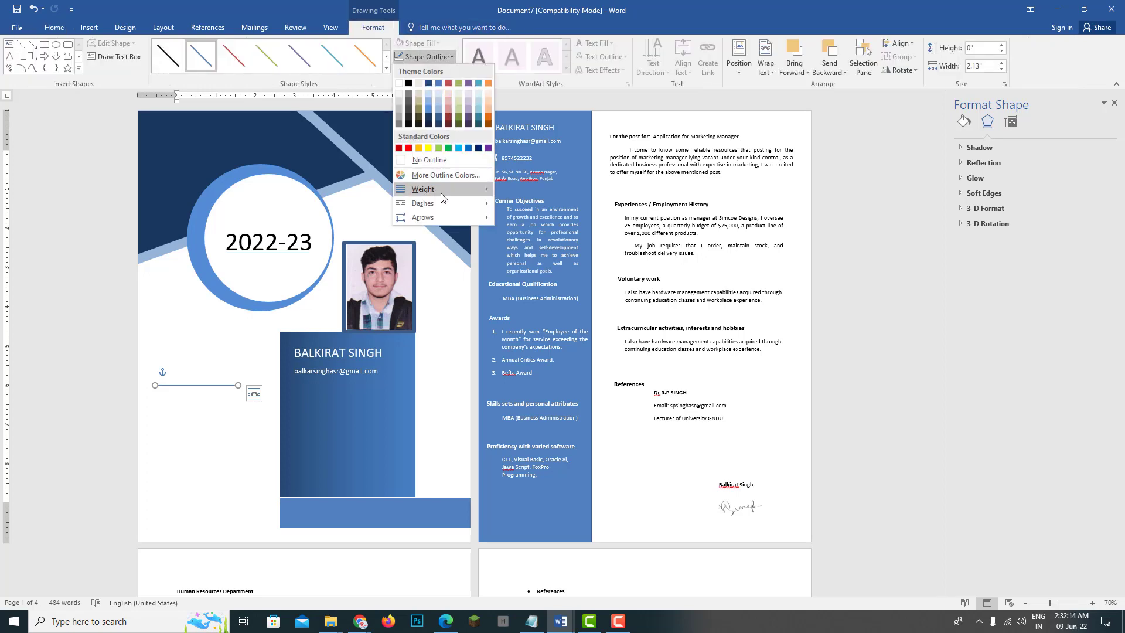
mouse_move(424, 188)
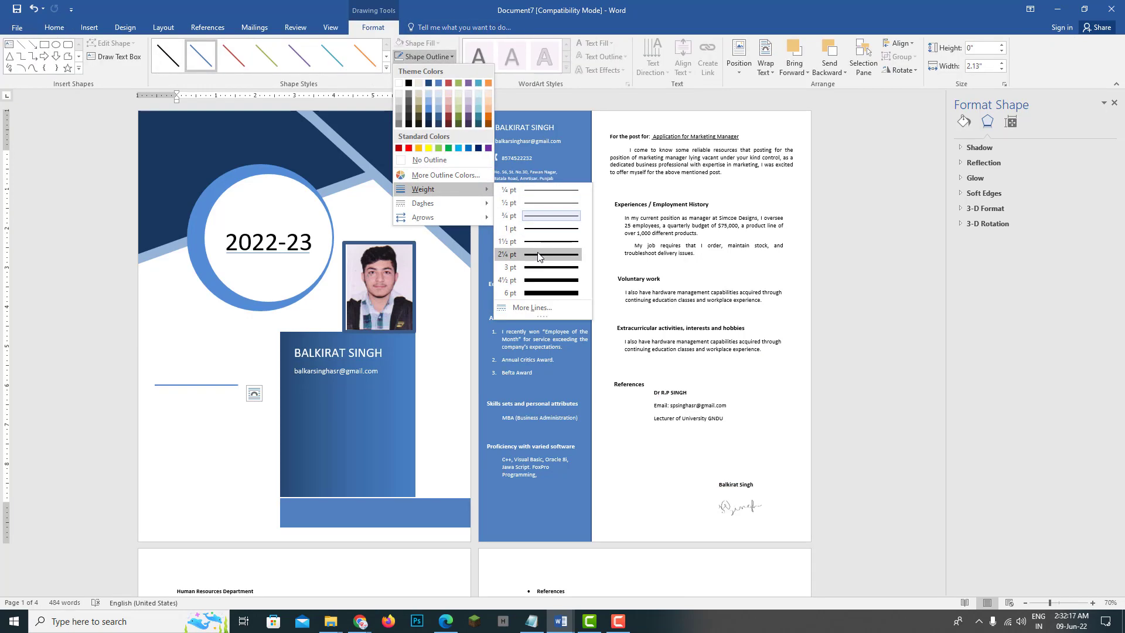
left_click(538, 256)
Stretch the line down the left side of the page, then undo and shorten it
left_click_drag(236, 385, 177, 326)
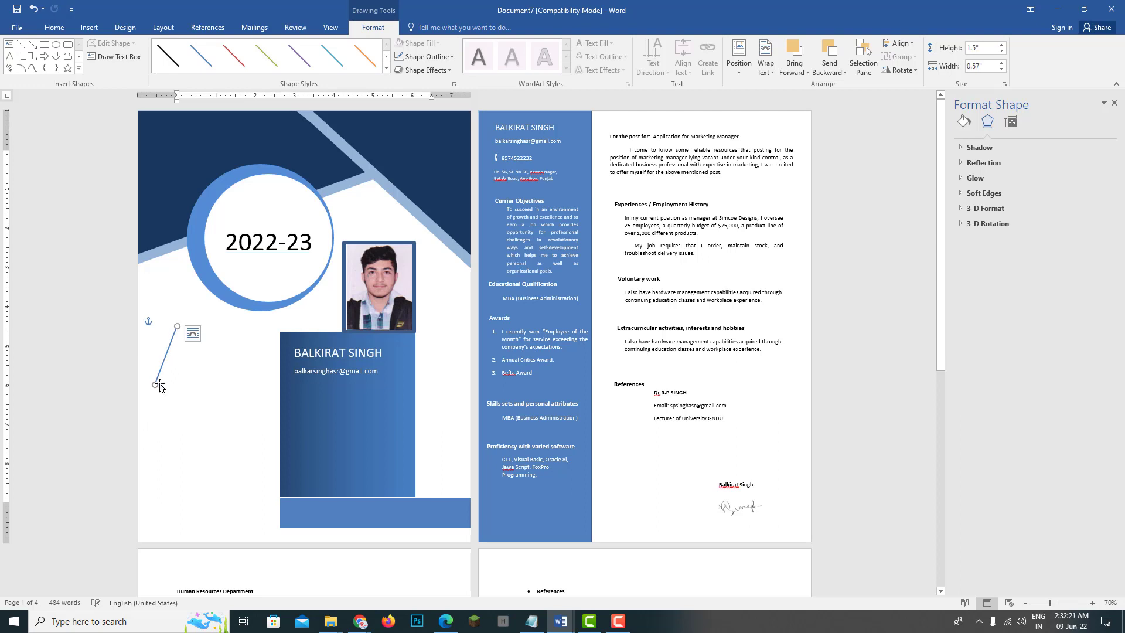
left_click_drag(154, 385, 167, 527)
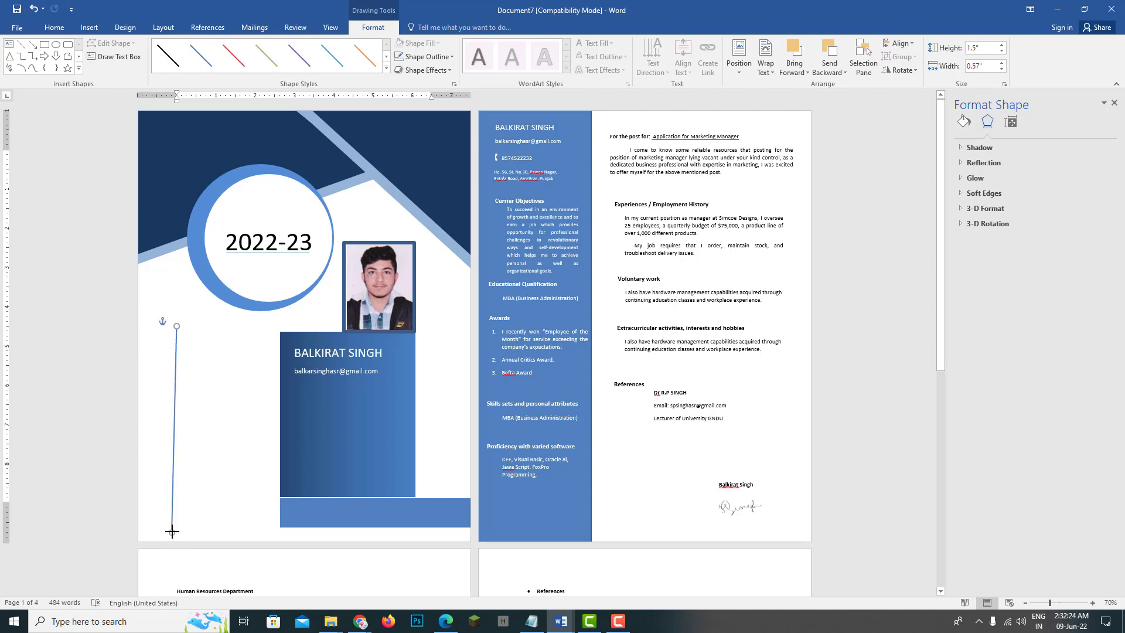
left_click(193, 382)
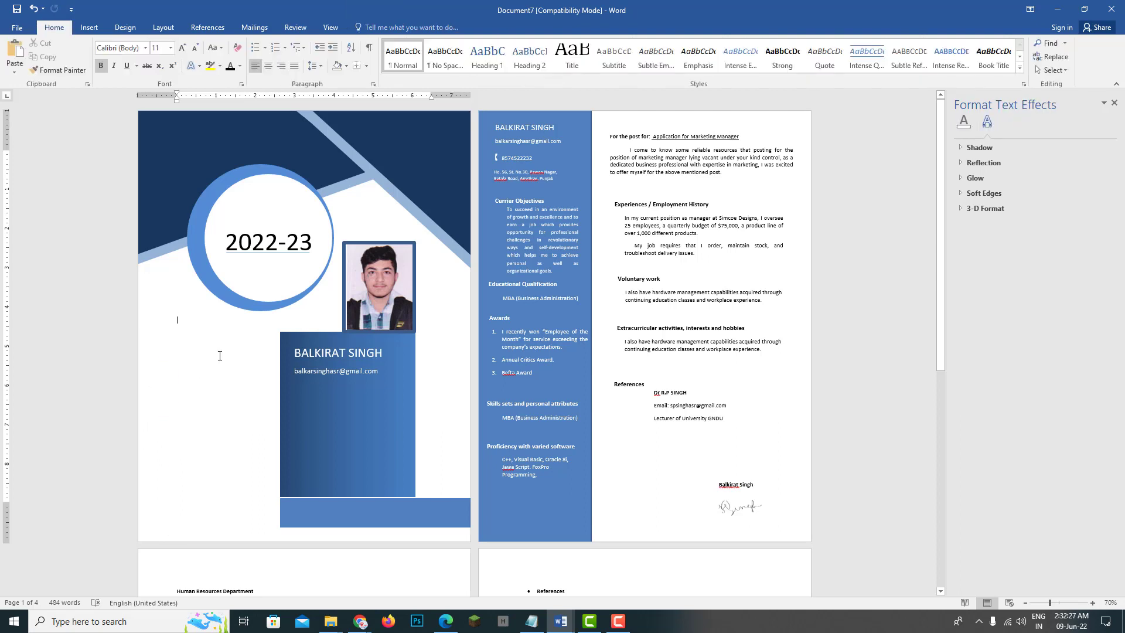
key("ctrl+z")
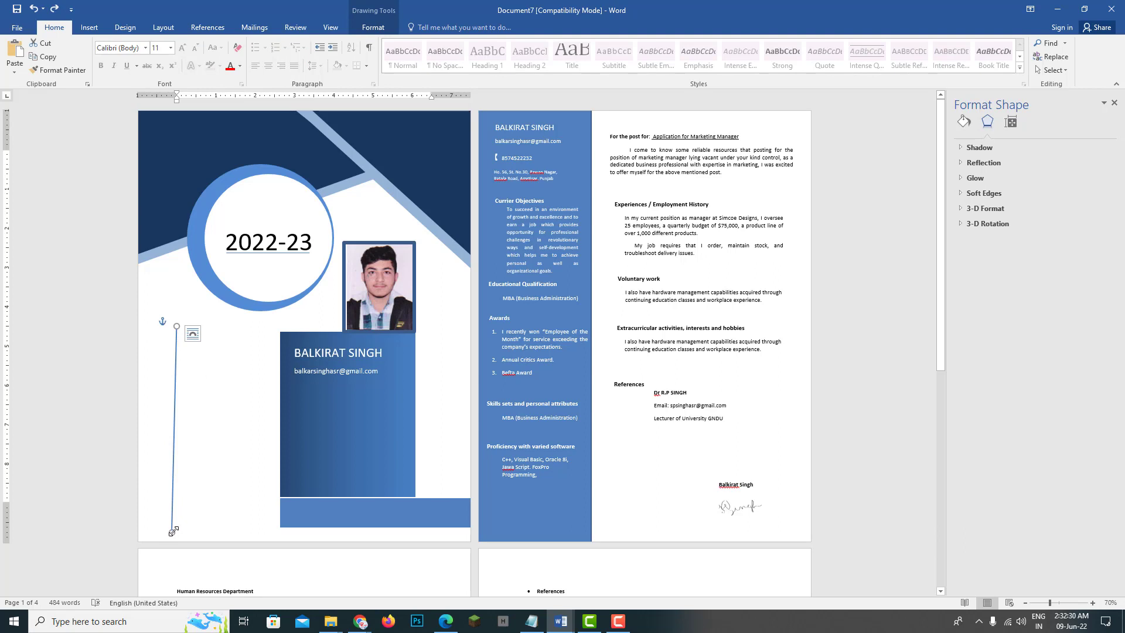
left_click_drag(174, 531, 177, 410)
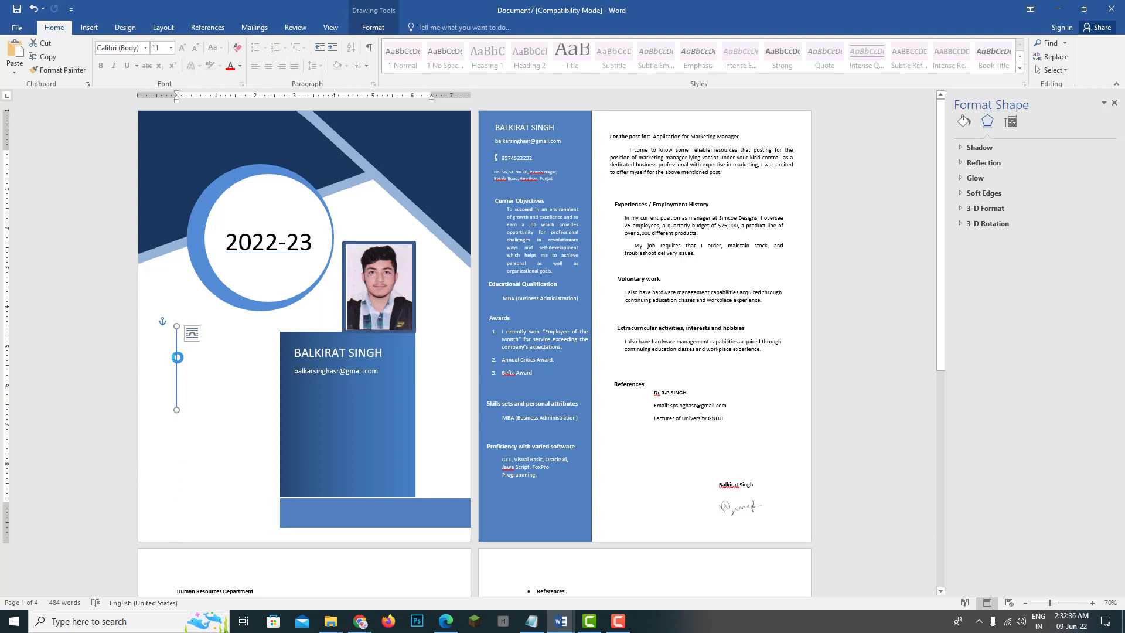
Duplicate the line into a row of copies stepping down and right
key("Down")
key("Right")
key("Down")
key("Right")
key("Down")
key("Right")
key("Down")
key("Right")
key("Down")
key("Right")
key("Down")
key("Right")
key("Down")
key("Right")
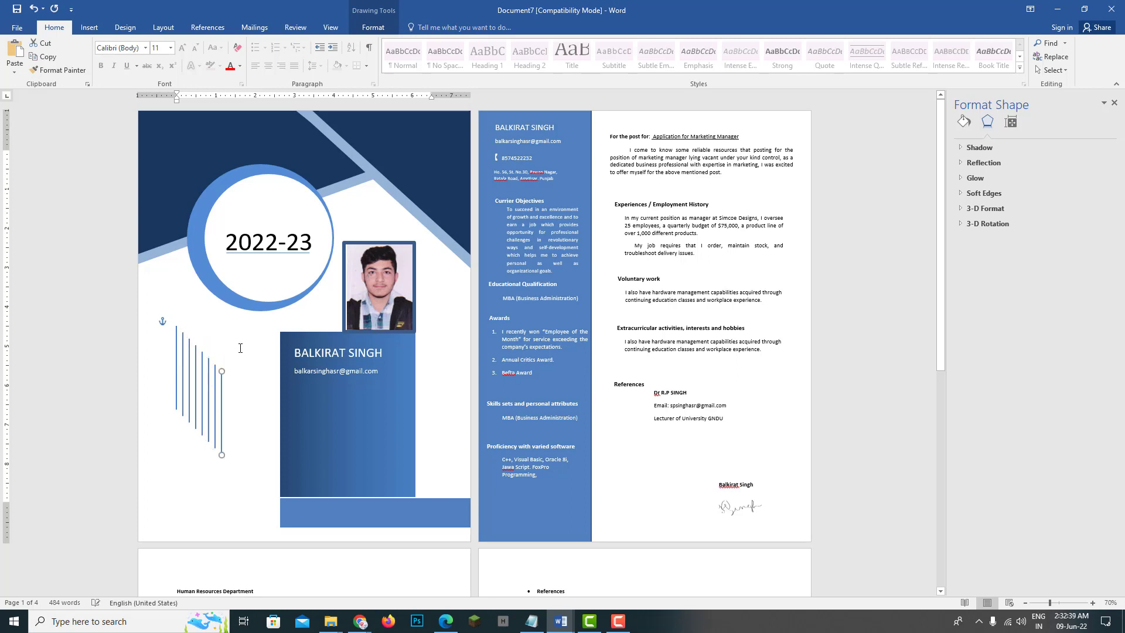
key("ctrl+v")
key("ctrl+v")
key("ctrl+v")
key("ctrl+v")
left_click(175, 363)
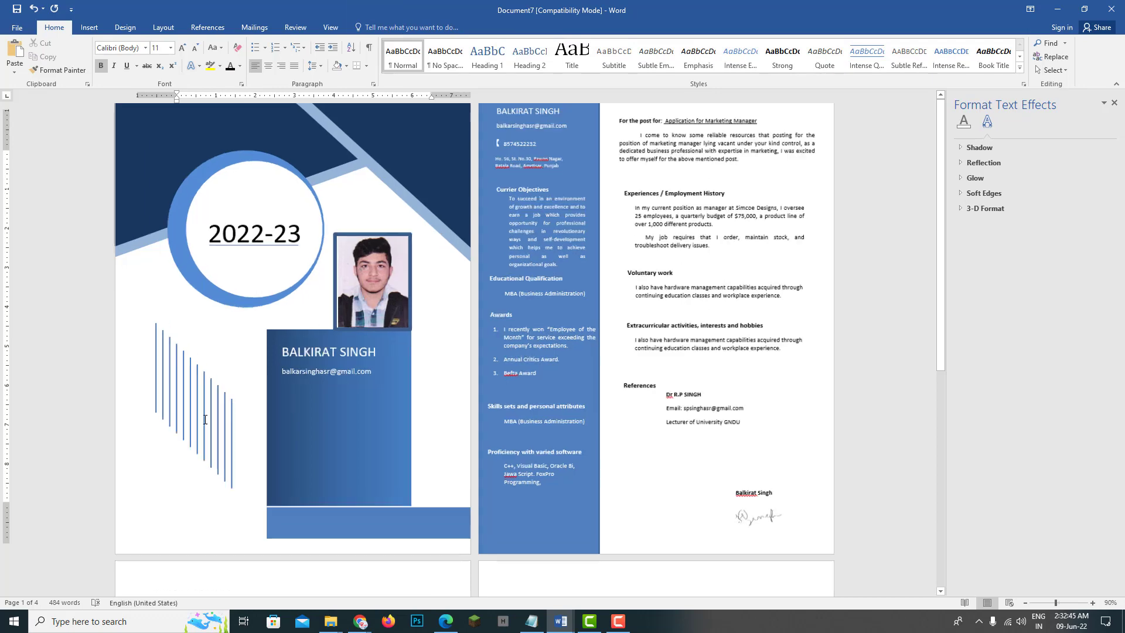
Undo the extra duplicated lines
scroll(175, 369, "up", 6, "ctrl")
scroll(193, 351, "down", 1, "ctrl")
scroll(217, 319, "down", 1, "ctrl")
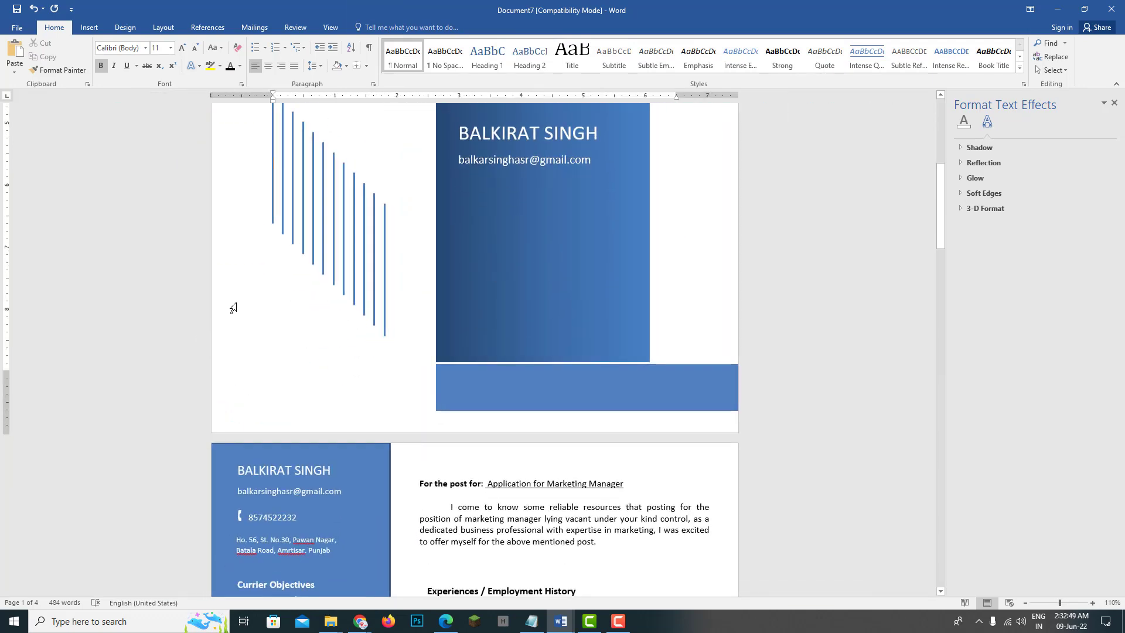
scroll(282, 284, "down", 1, "ctrl")
scroll(311, 276, "down", 1, "ctrl")
key("ctrl+z")
key("ctrl+z")
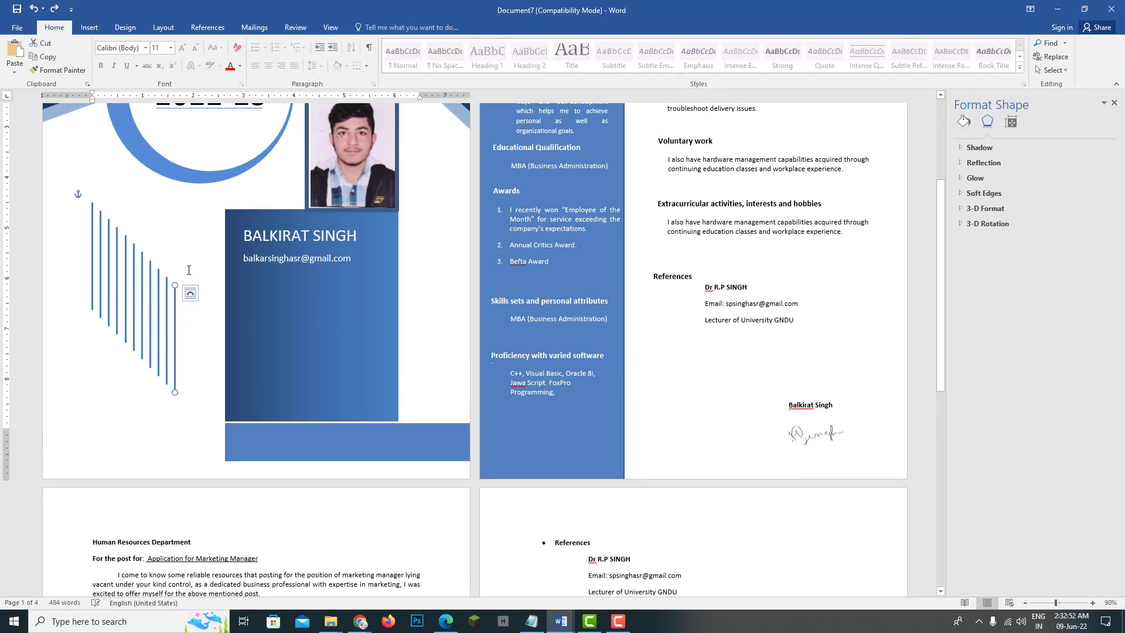
key("ctrl+z")
key("ctrl+z")
key("ctrl+z")
key("ctrl+z")
key("ctrl+z")
key("ctrl+z")
key("ctrl+z")
key("ctrl+z")
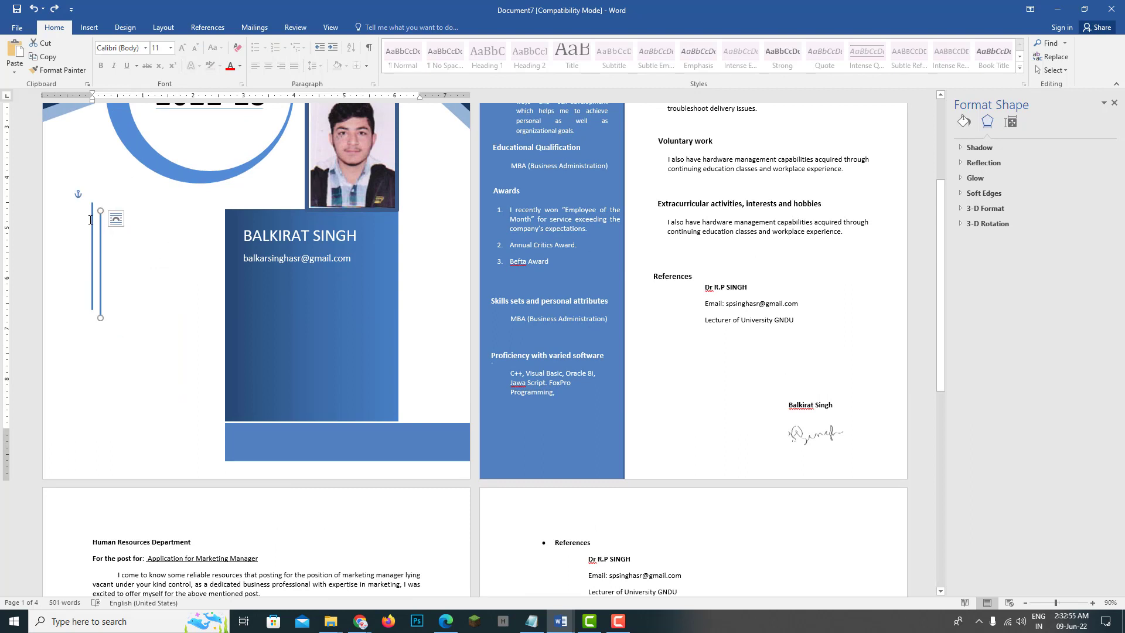
Lengthen the left line down toward the page bottom and straighten it to vertical
left_click(92, 215, "shift")
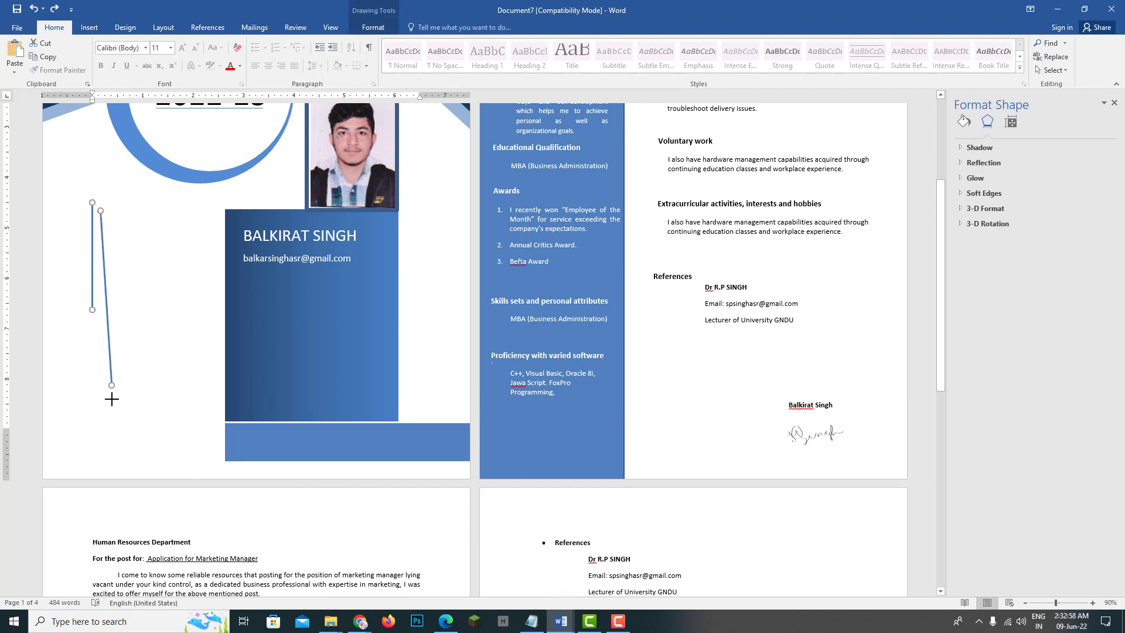
left_click_drag(100, 316, 92, 472)
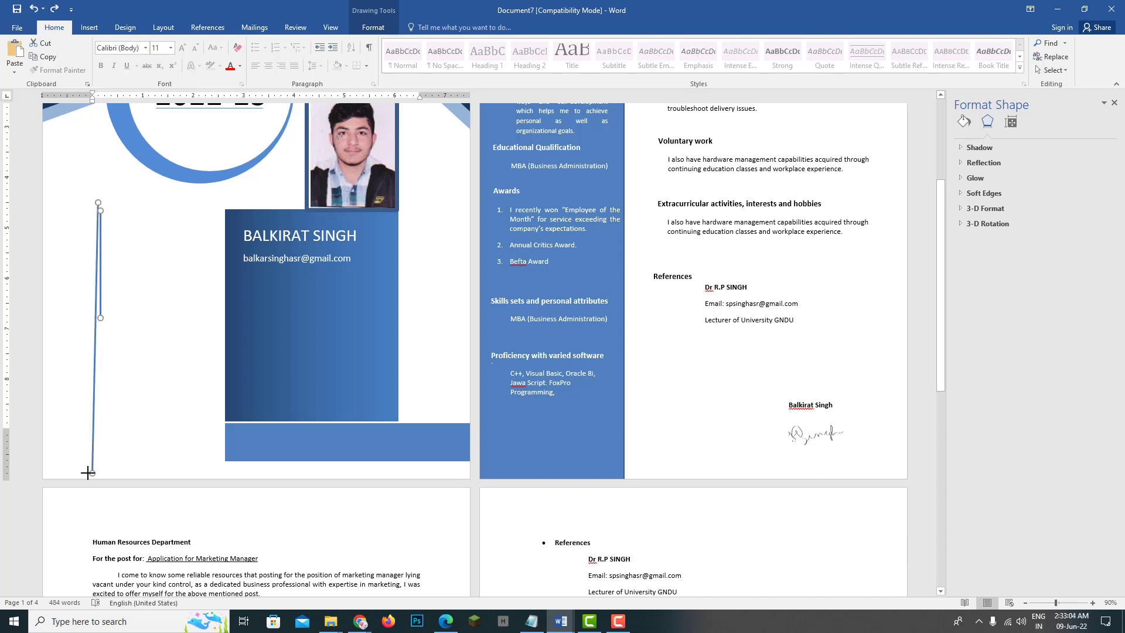
left_click(101, 285)
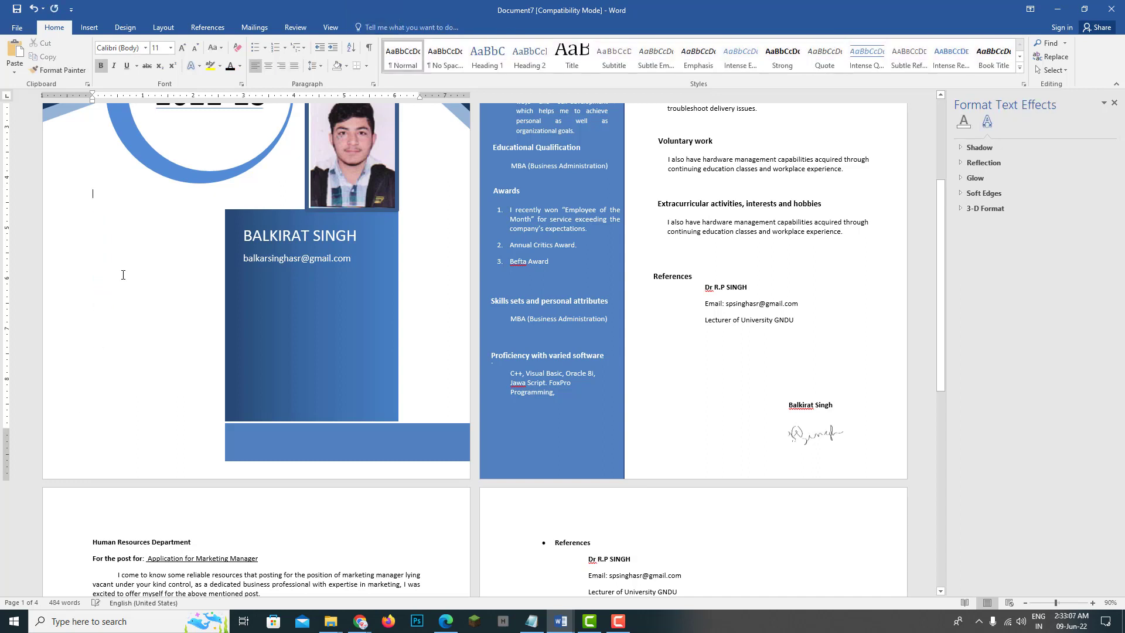
left_click(99, 218)
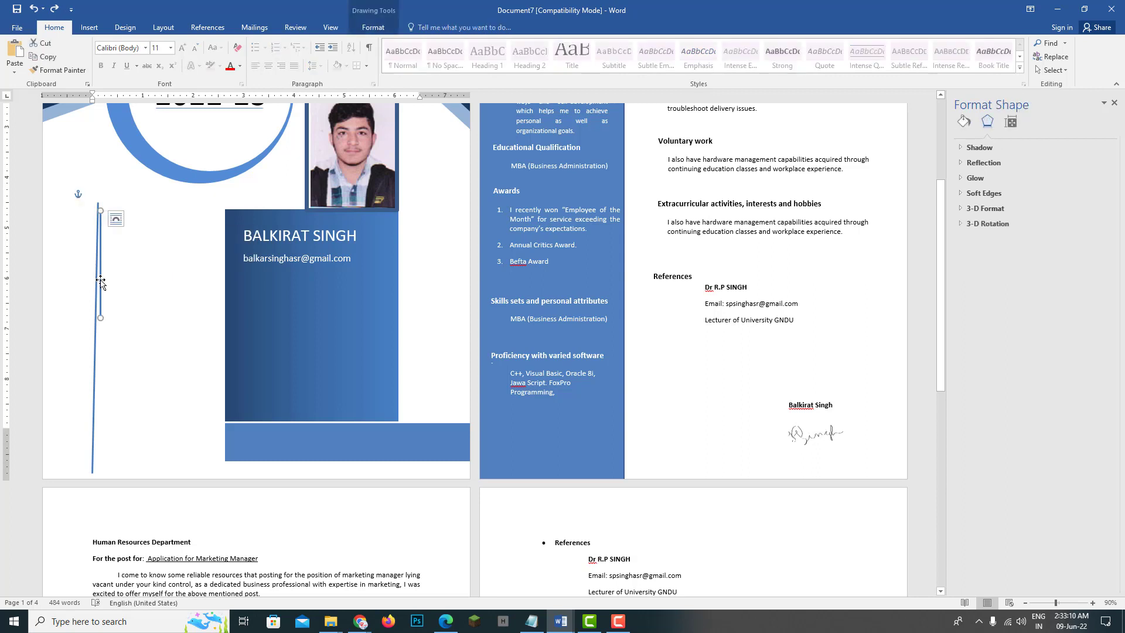
left_click(104, 215)
left_click(98, 212)
left_click_drag(99, 203, 92, 203)
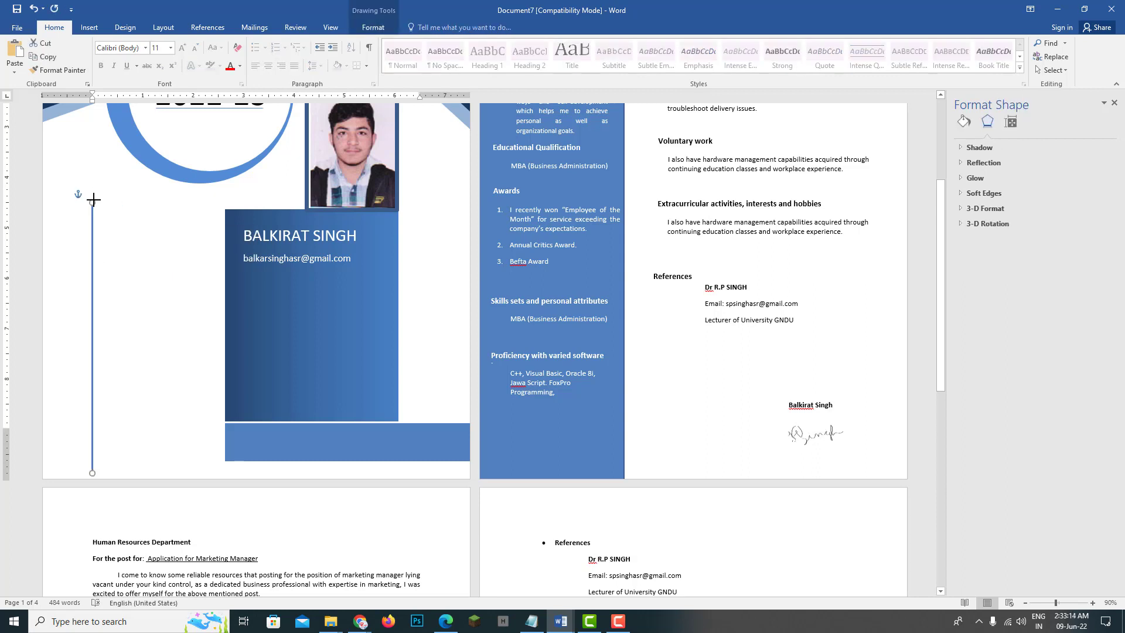
Make two copies of the long line and raise the third and fourth lines' tops
key("ctrl+d")
key("ctrl+d")
key("ctrl+d")
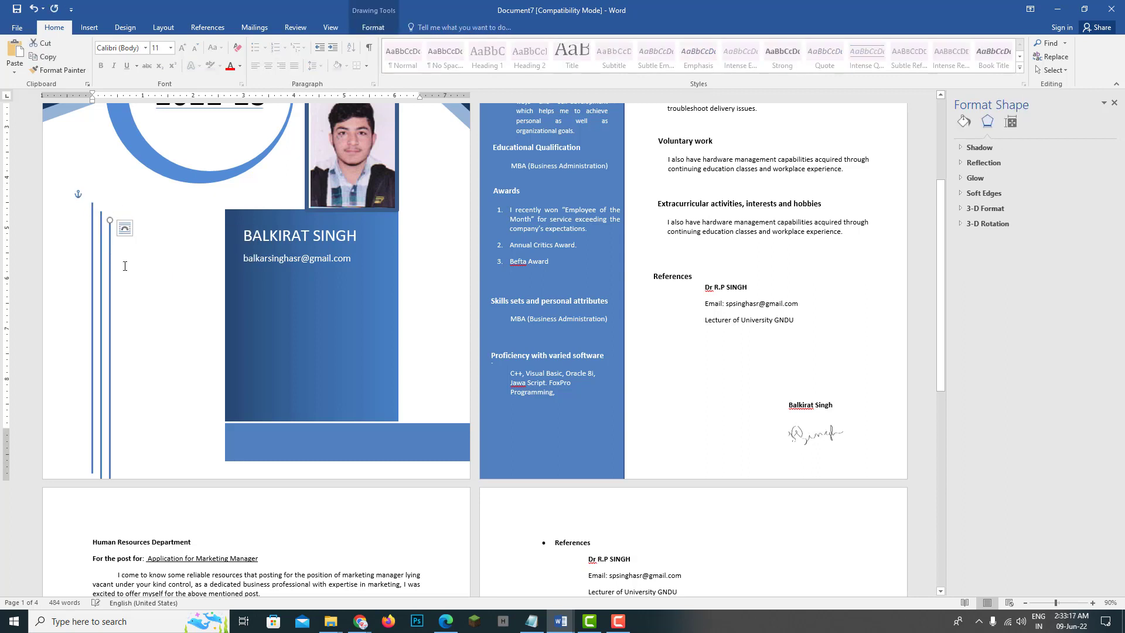
key("ctrl+d")
key("ctrl+d")
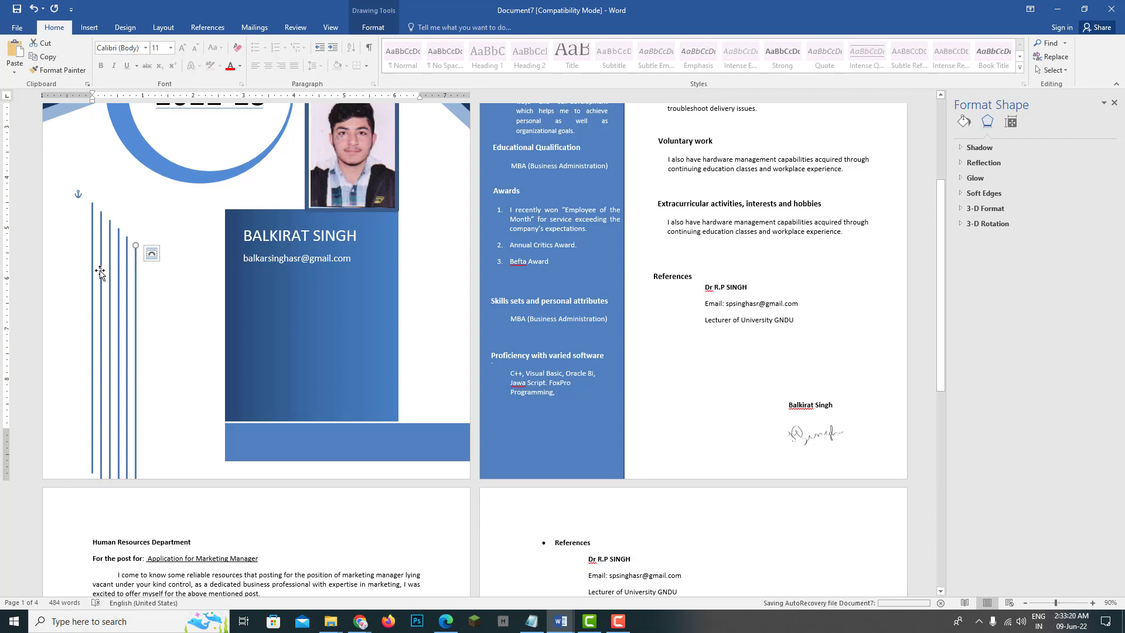
left_click(102, 261)
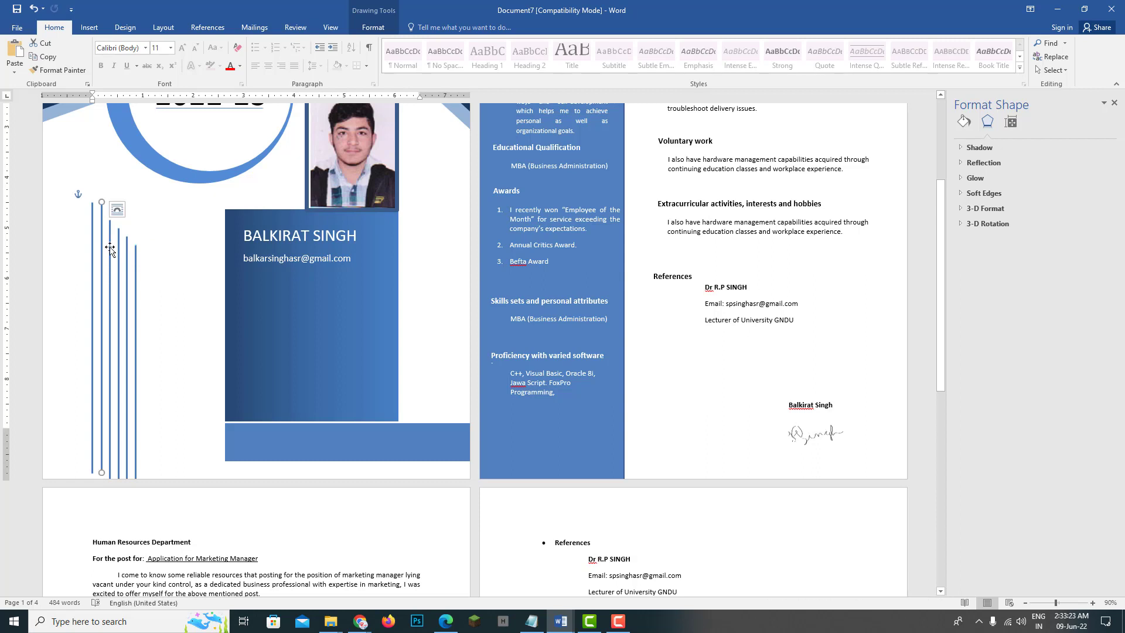
mouse_move(109, 249)
left_mouse_down()
mouse_move(109, 218)
mouse_move(127, 236)
mouse_move(137, 228)
left_mouse_up()
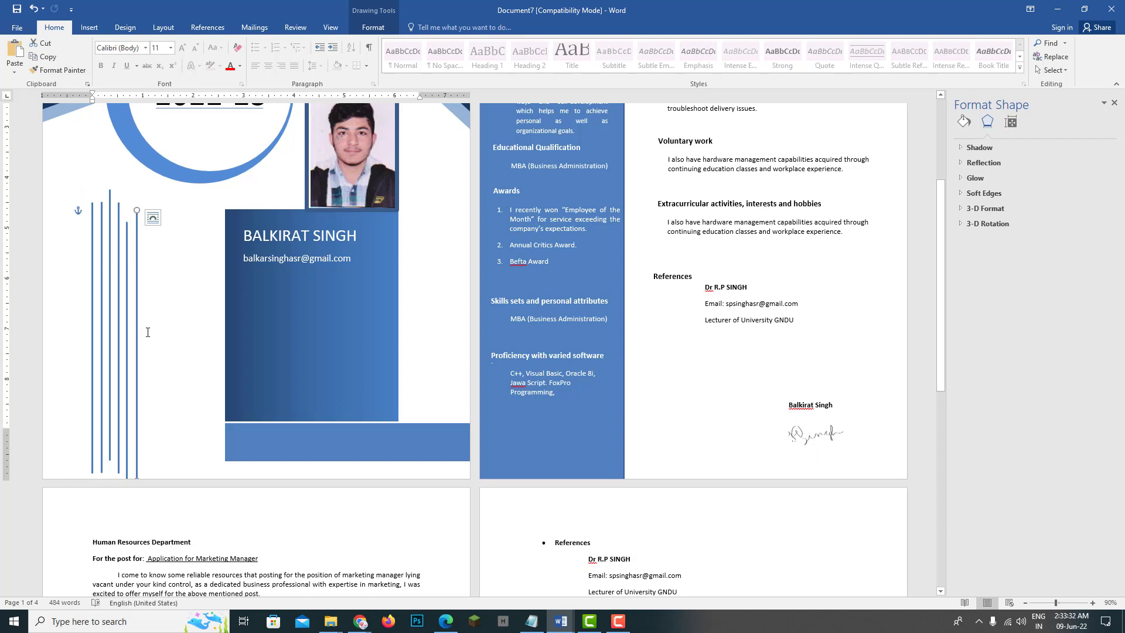
left_click_drag(128, 224, 121, 214)
left_click(118, 206, "shift")
left_click(110, 208, "shift")
left_click(94, 209)
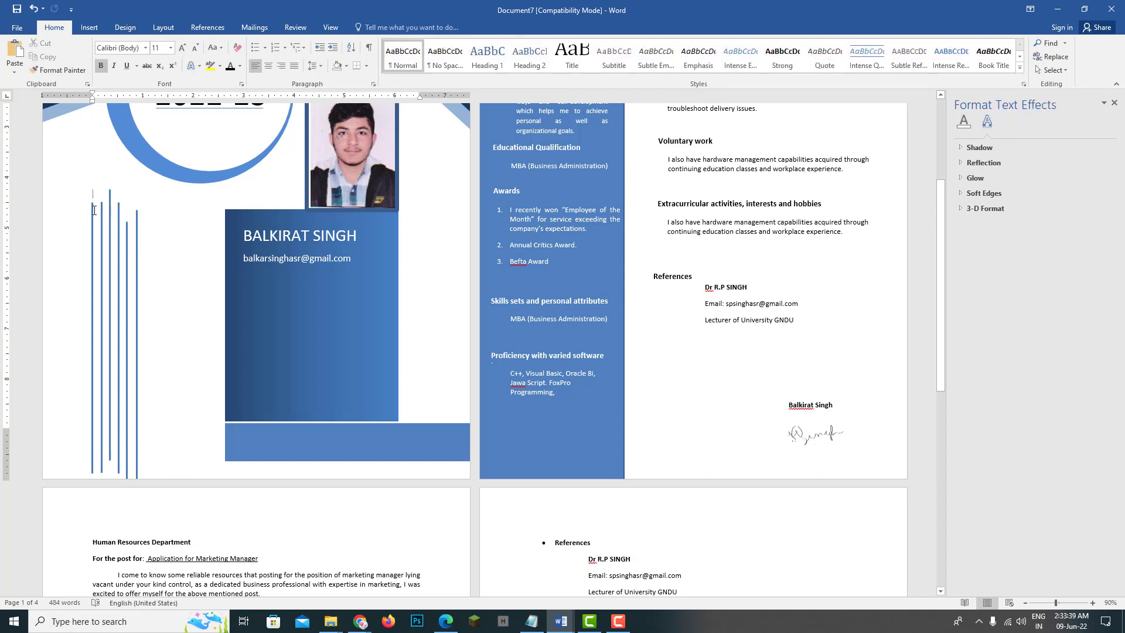
Move the group of vertical lines toward the name panel
left_click(92, 208)
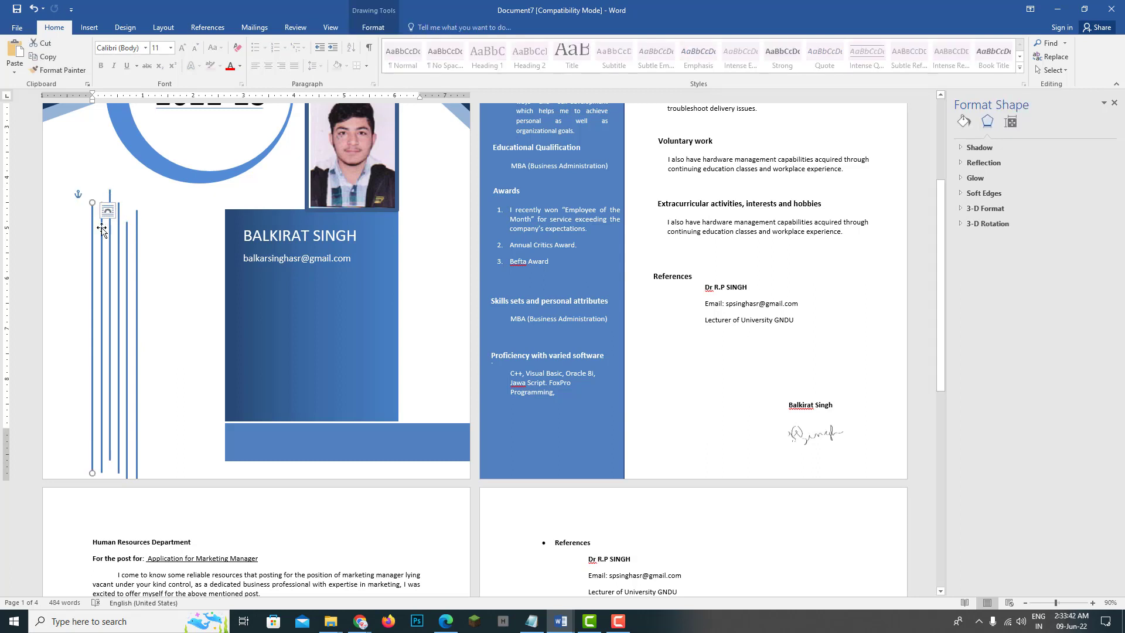
left_click(101, 229, "shift")
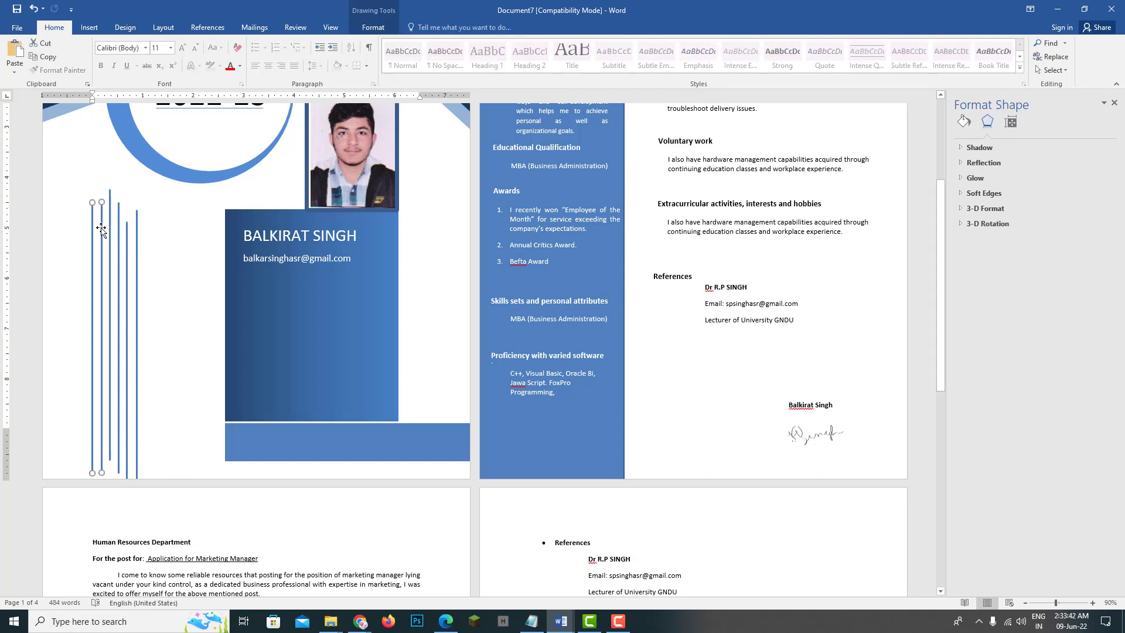
left_click(109, 193, "shift")
left_click_drag(137, 218, 221, 259)
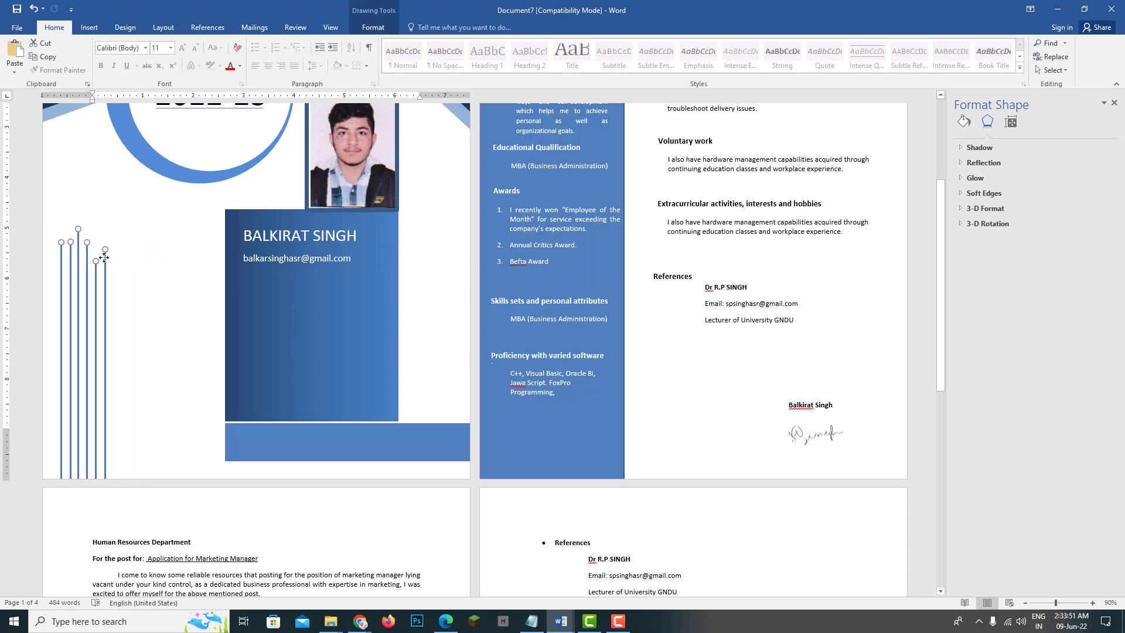
Move the blue bar from the page bottom up beside the name panel
left_click(133, 315)
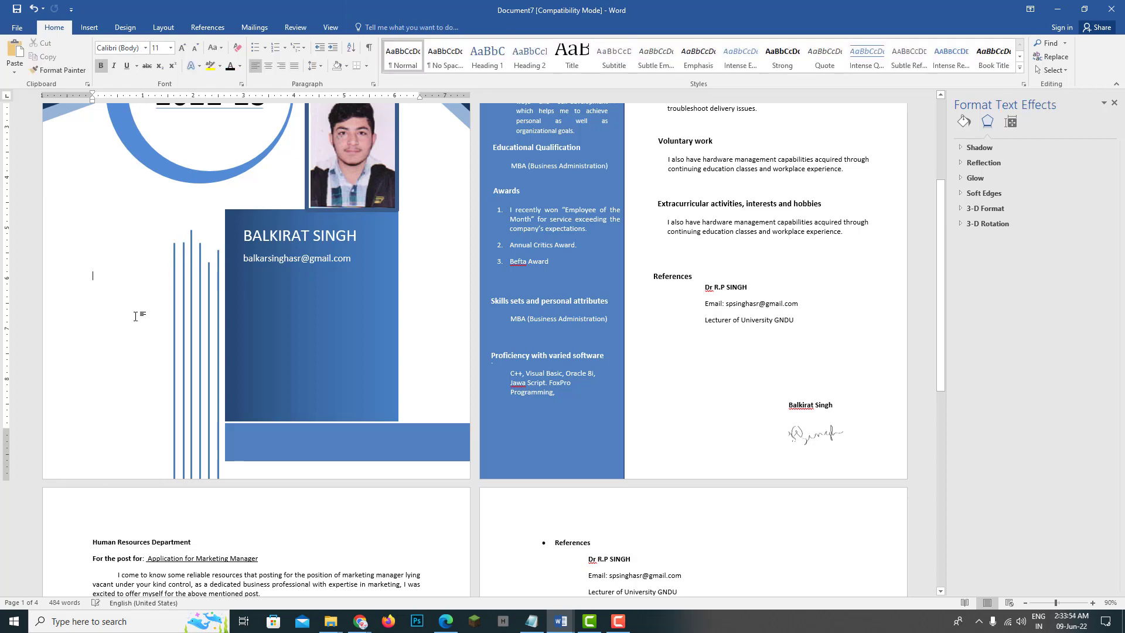
scroll(148, 312, "down", 3, "ctrl")
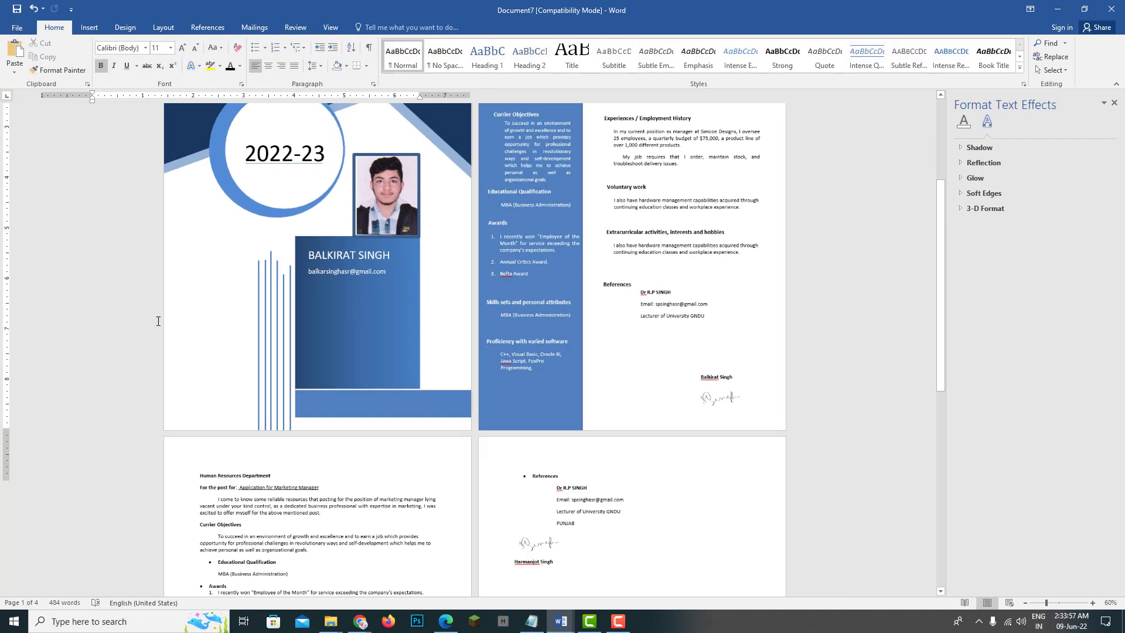
scroll(153, 322, "down", 1, "ctrl")
scroll(155, 332, "down", 1, "ctrl")
left_click(185, 300)
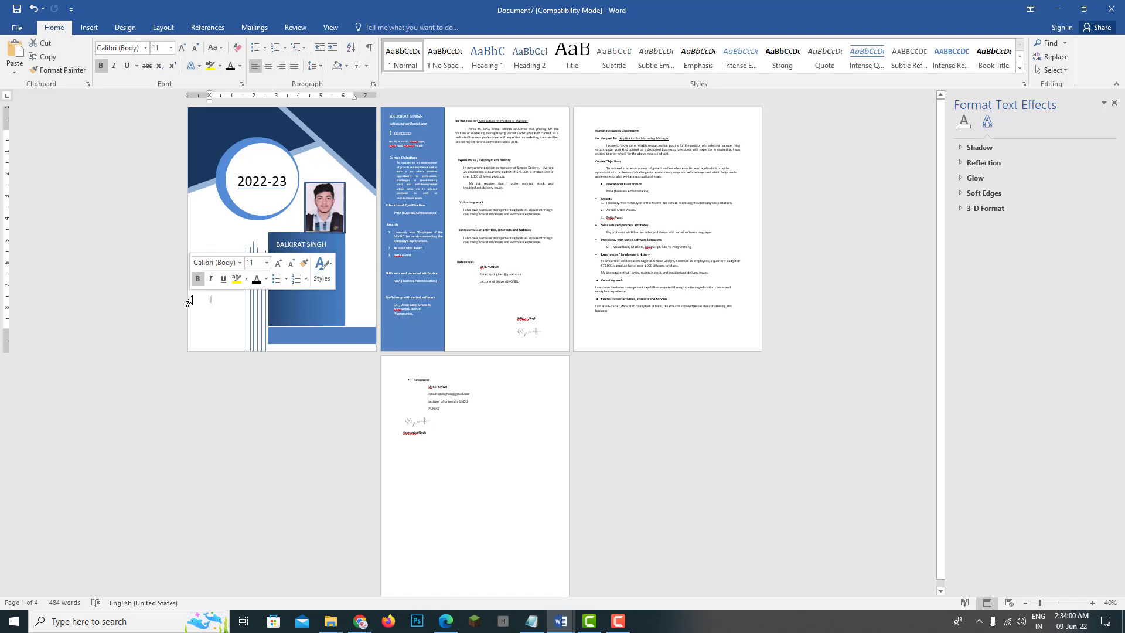
scroll(289, 332, "up", 3, "ctrl")
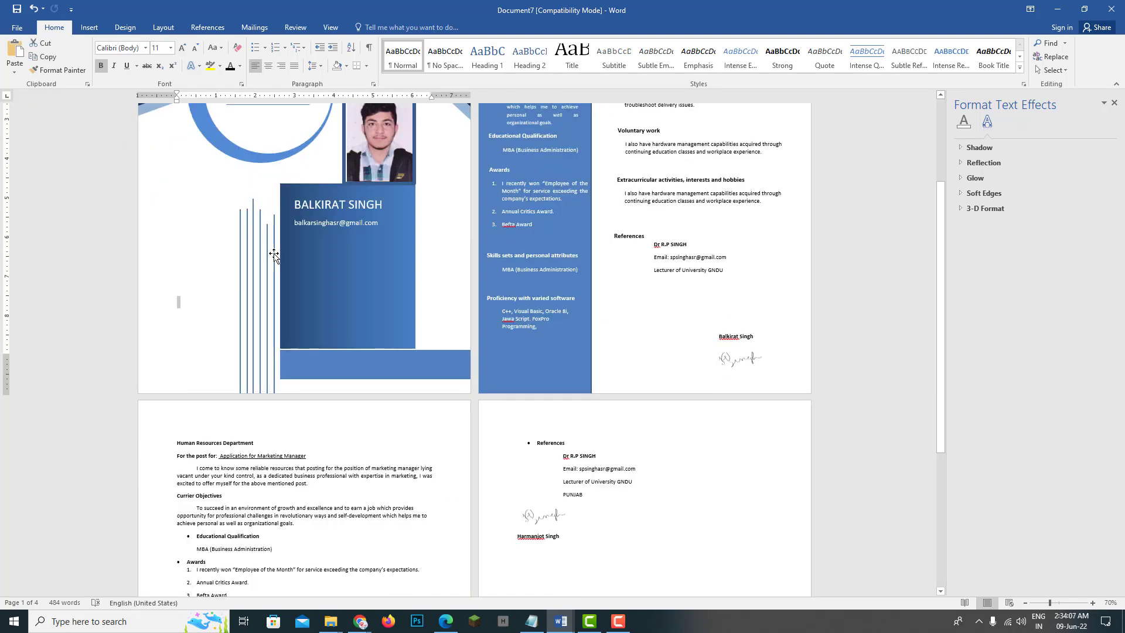
left_click(368, 363)
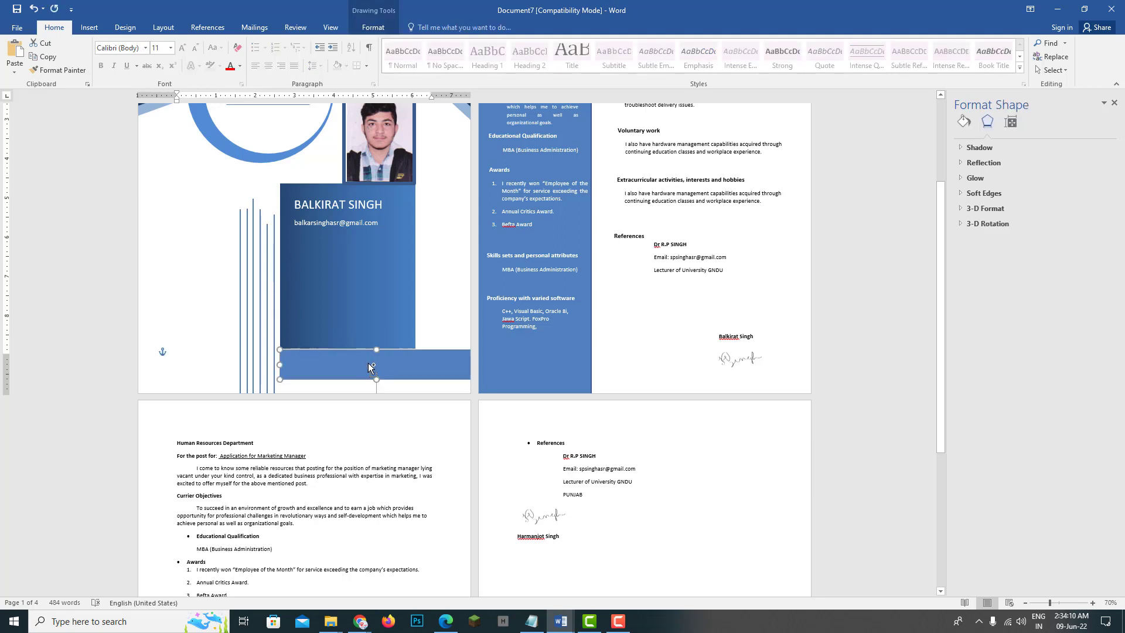
left_click_drag(368, 363, 180, 207)
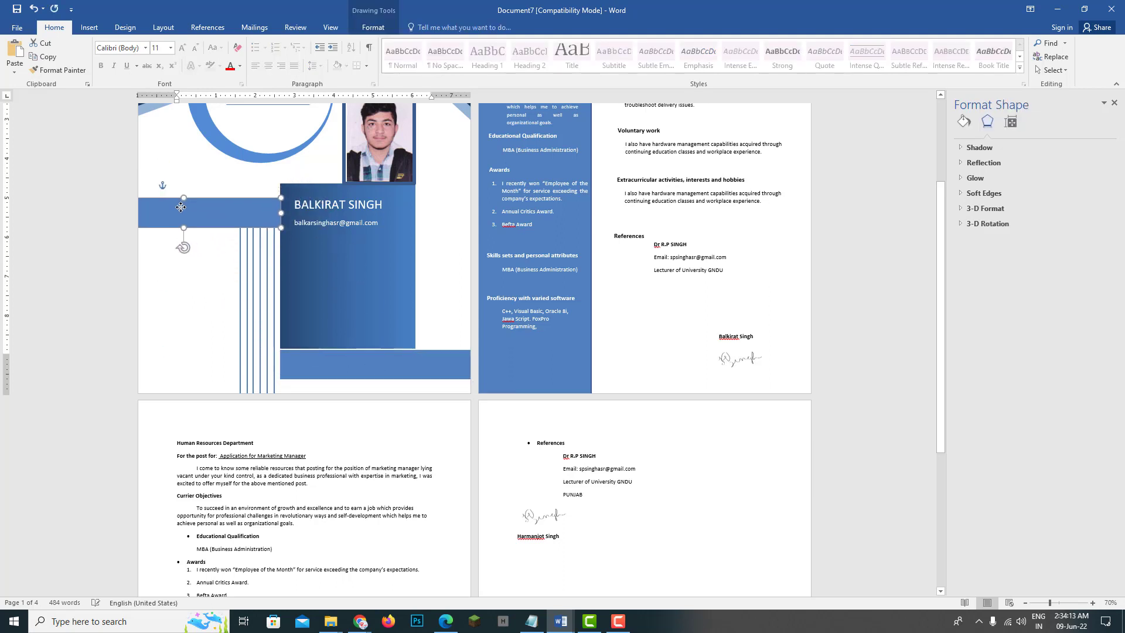
left_click(177, 293)
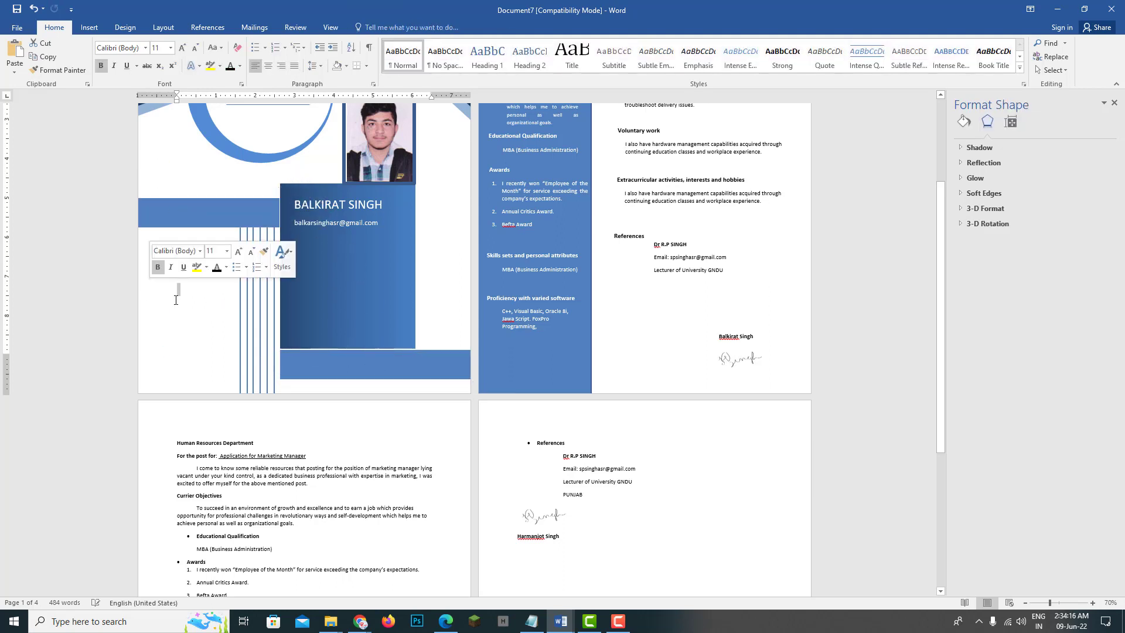
Delete all the text on pages 3 and 4, leaving two pages
scroll(427, 264, "down", 2, "ctrl")
scroll(434, 246, "down", 1, "ctrl")
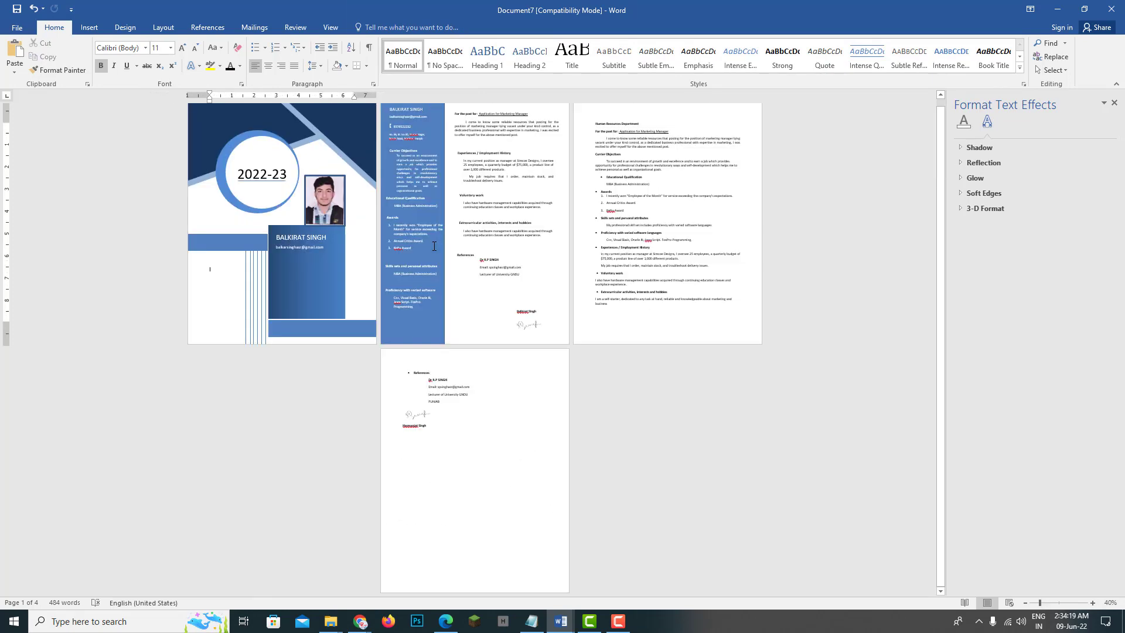
mouse_move(596, 122)
left_mouse_down()
mouse_move(667, 332)
mouse_move(525, 451)
left_mouse_up()
key("Delete")
scroll(481, 324, "up", 3, "ctrl")
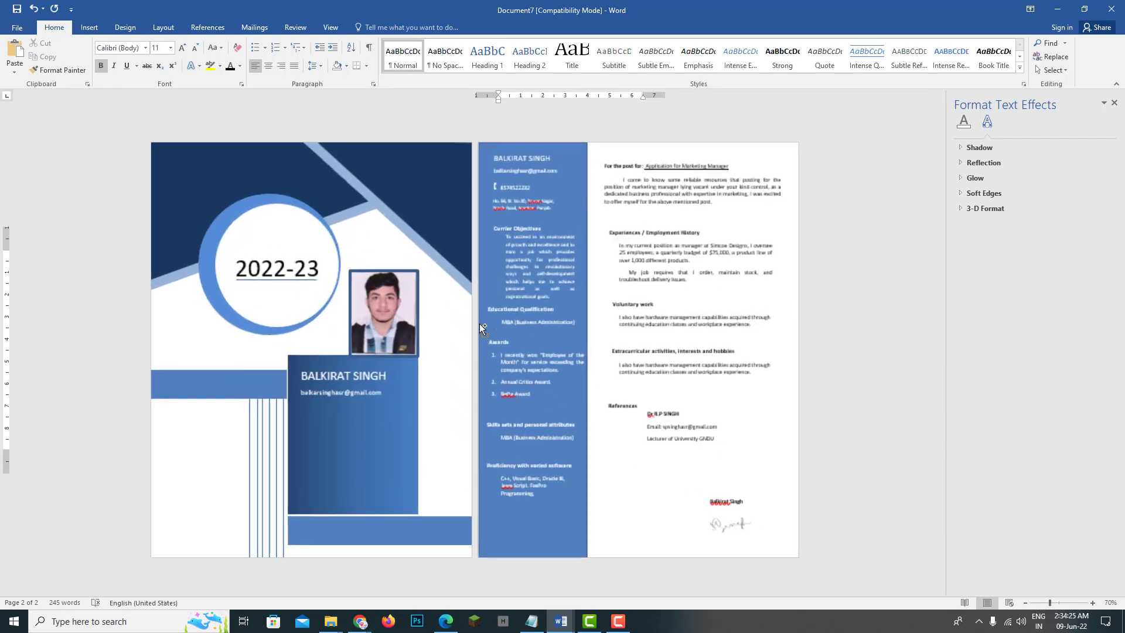